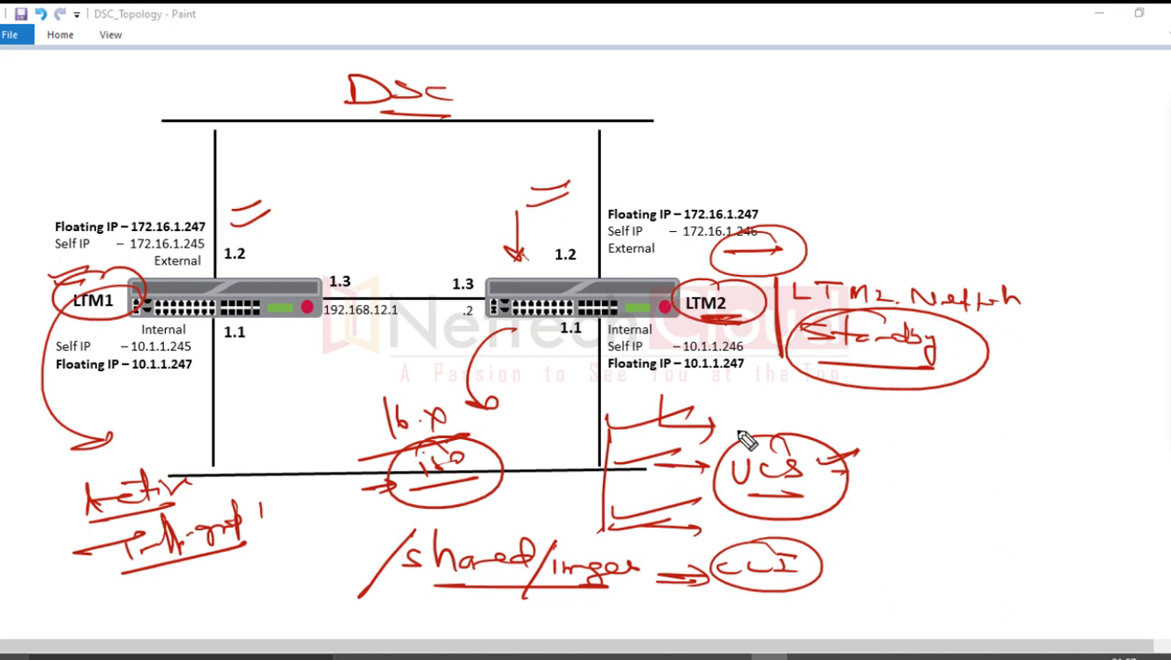
Clear the markings on the DSC topology drawing and switch from Paint to the LTM1 BIG-IP page in Chrome
left_click(1169, 332)
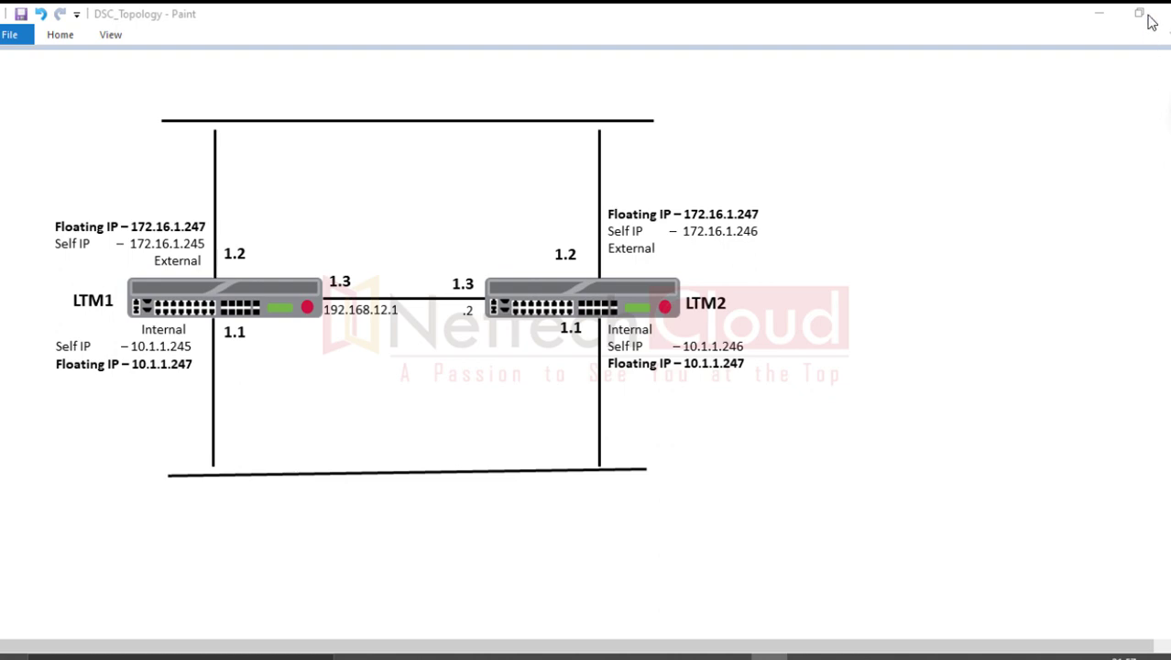
left_click(1096, 16)
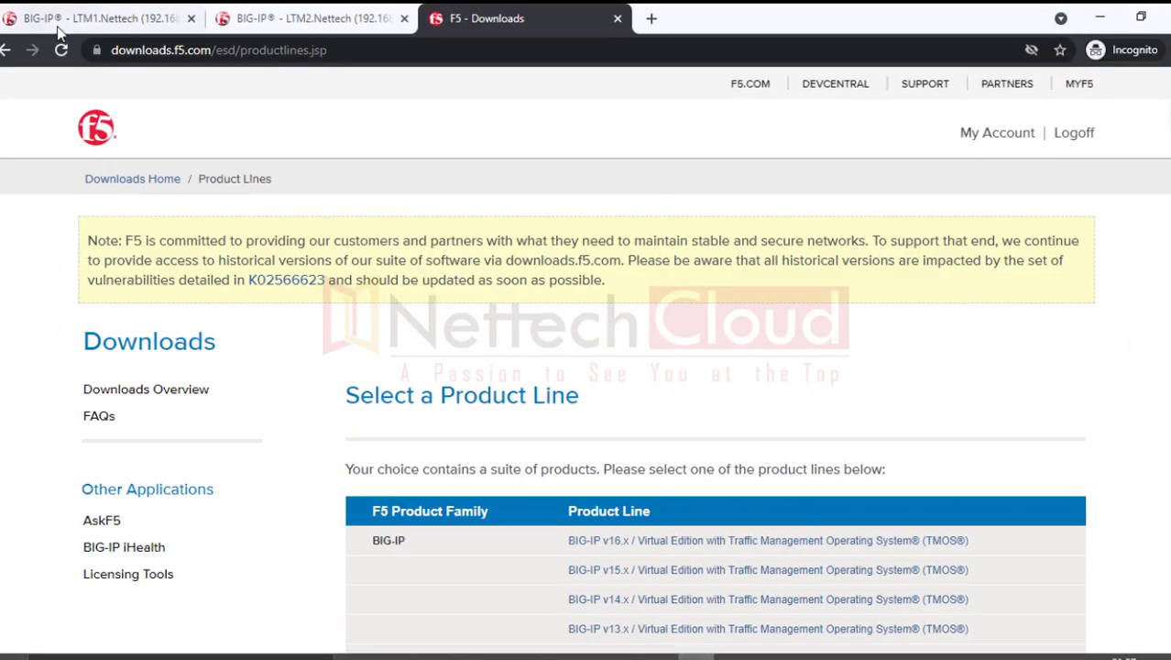
left_click(57, 23)
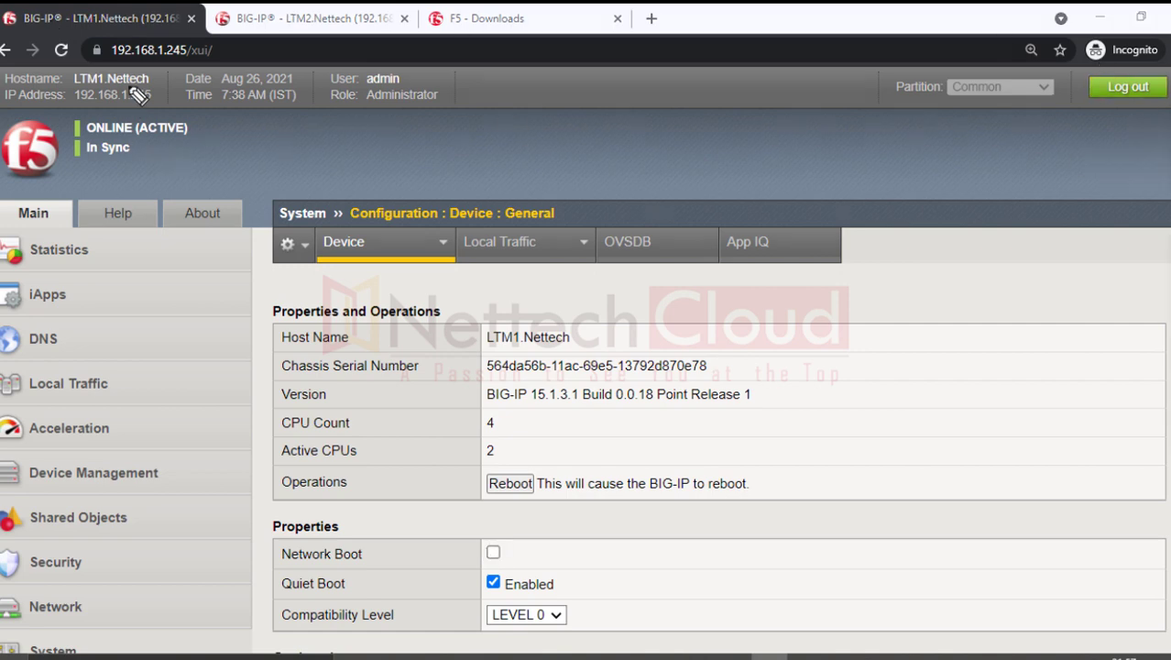
mouse_move(138, 73)
left_mouse_down()
mouse_move(61, 110)
mouse_move(156, 57)
left_mouse_up()
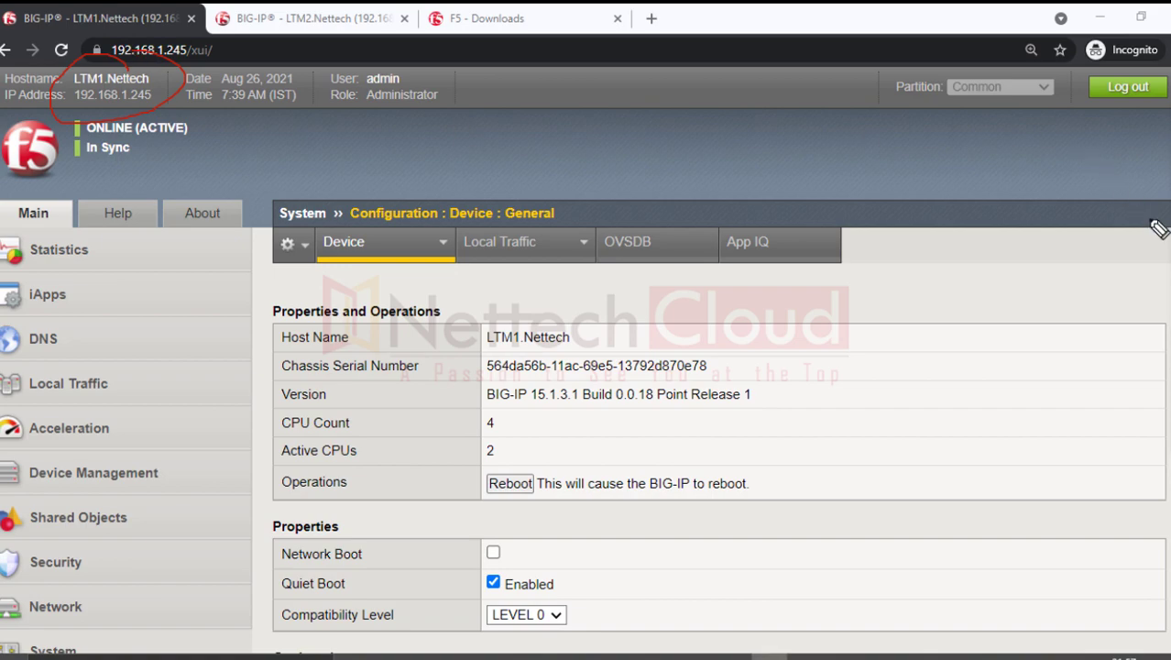
key("Escape")
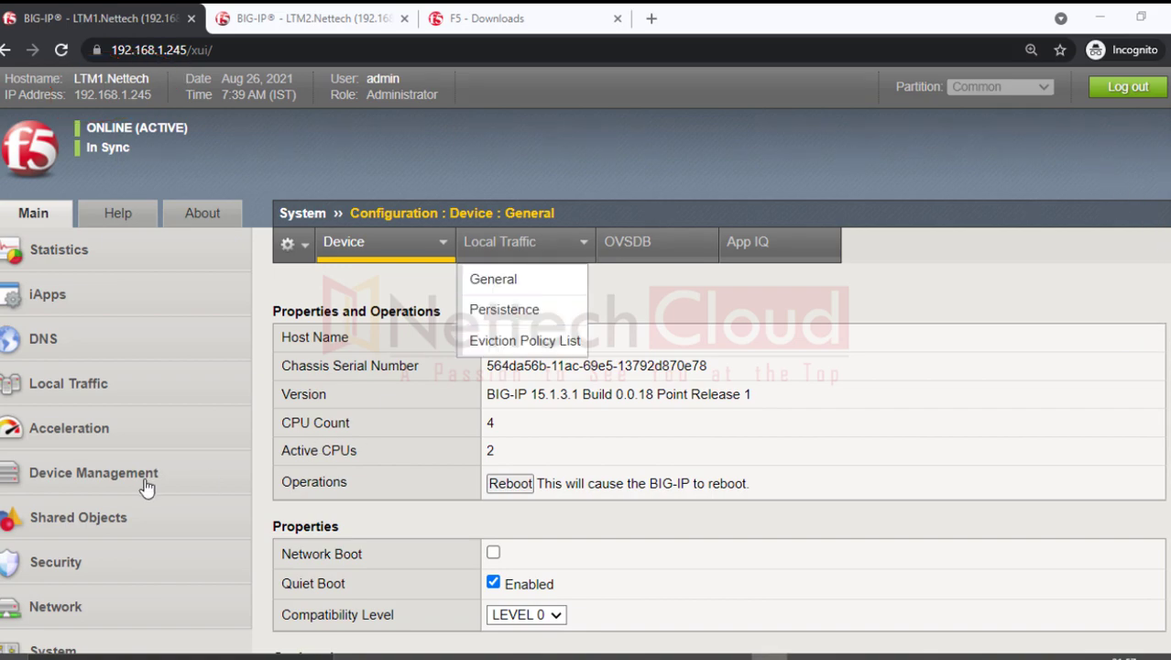
Create a new system archive on LTM1 named Pre-Upgrade-Backup, keeping encryption disabled and private keys included
scroll(151, 485, "down", 4)
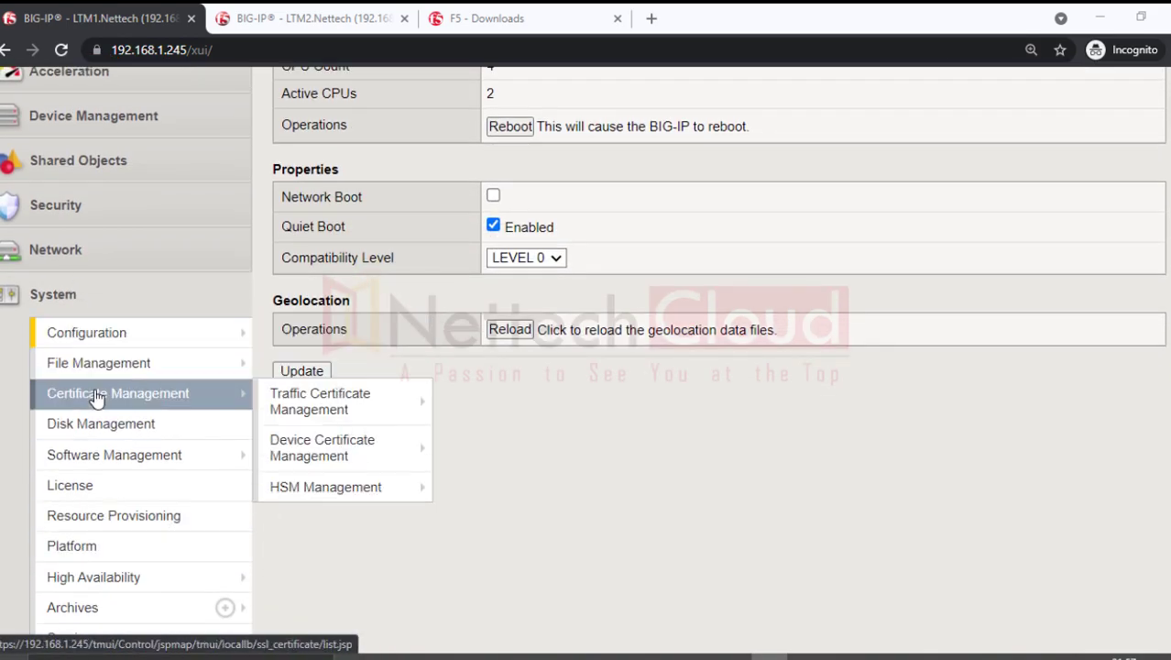
scroll(110, 472, "down", 3)
left_click(105, 354)
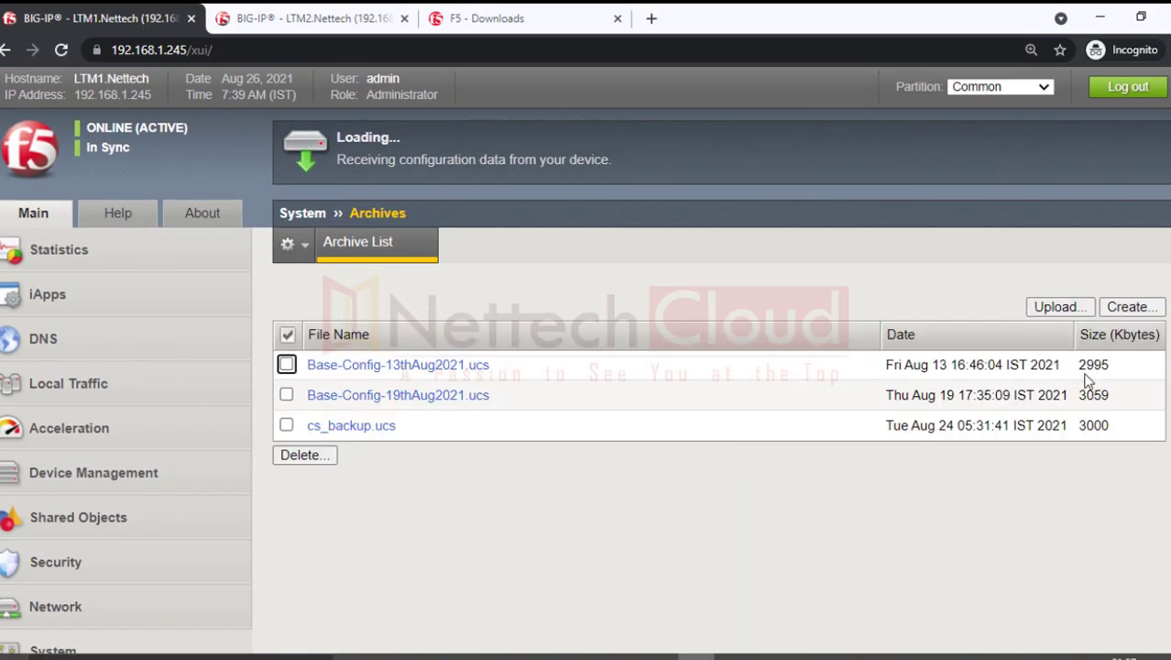
left_click(1128, 312)
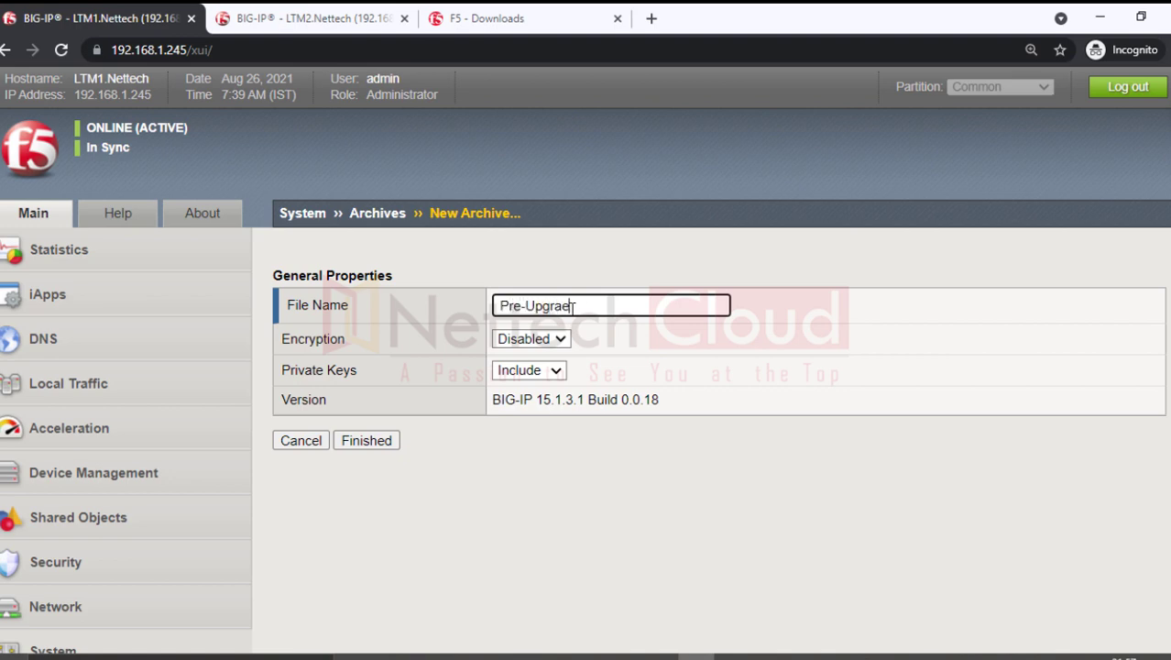
type("Backup")
left_click_drag(283, 341, 315, 341)
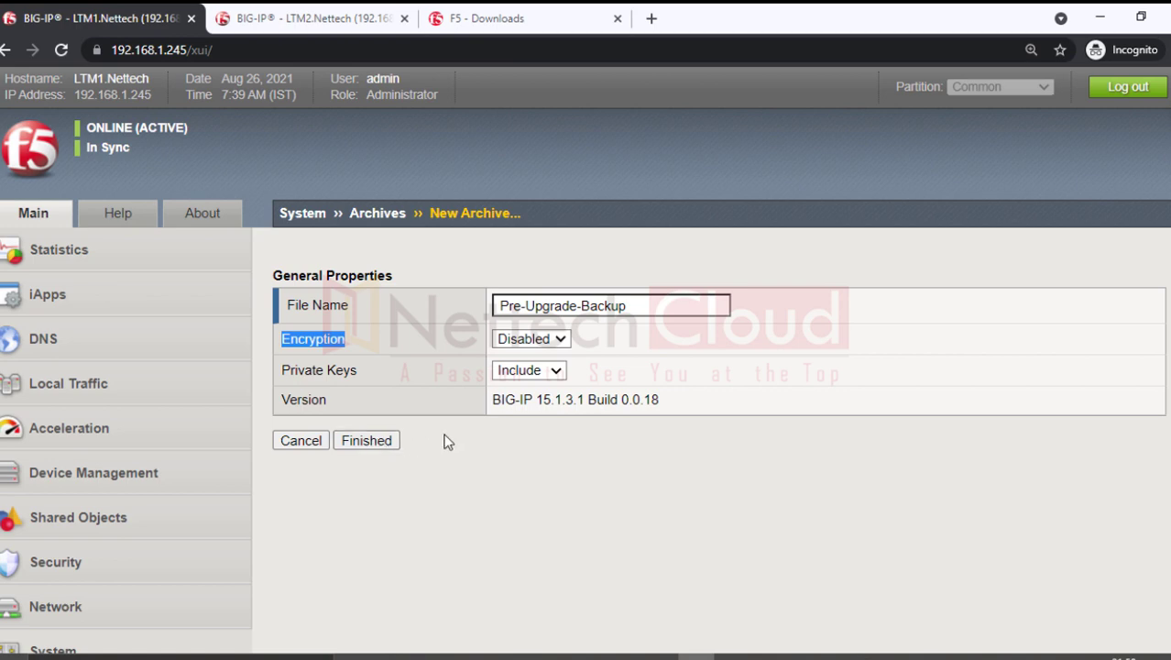
left_click_drag(492, 400, 665, 401)
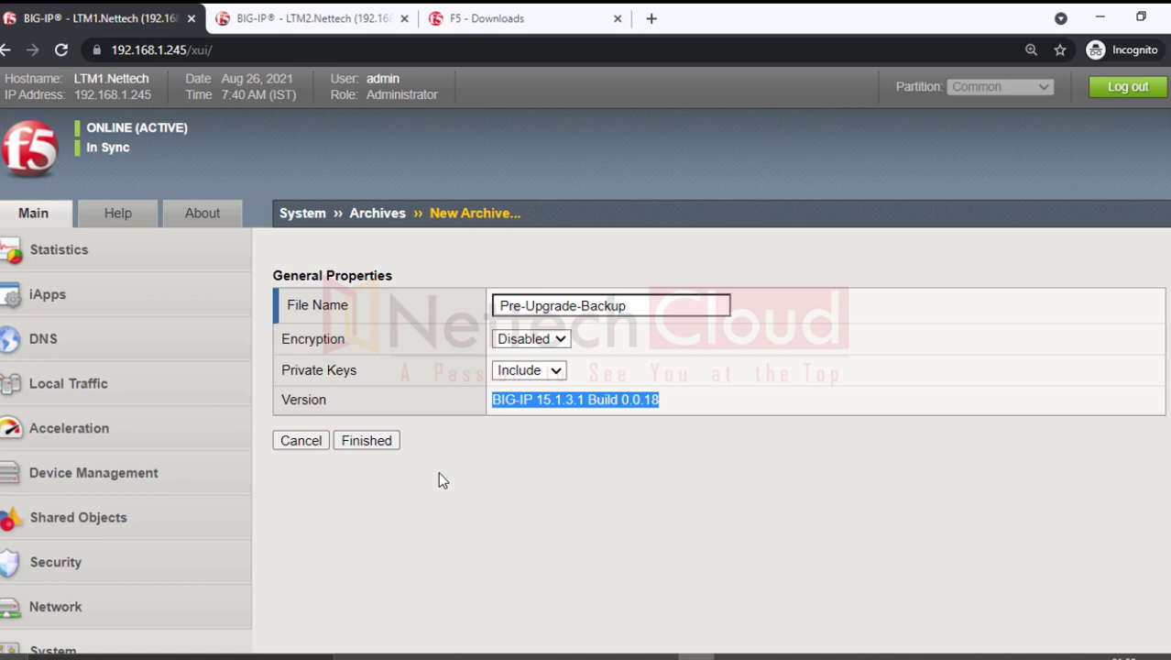
left_click(539, 434)
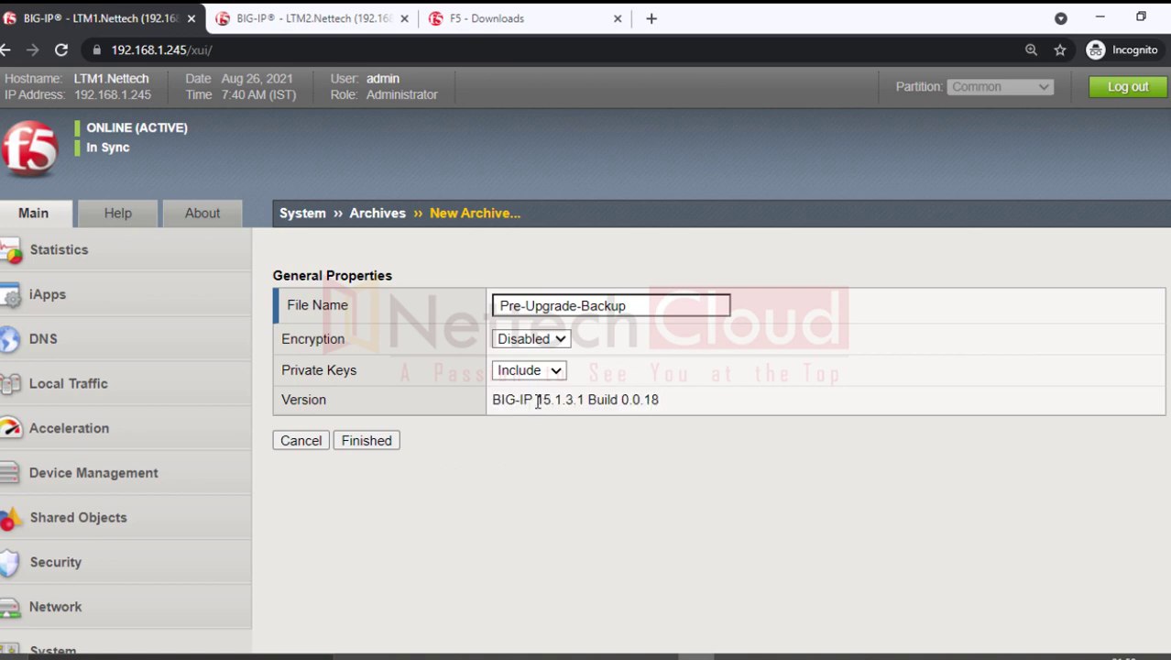
left_click_drag(537, 403, 561, 403)
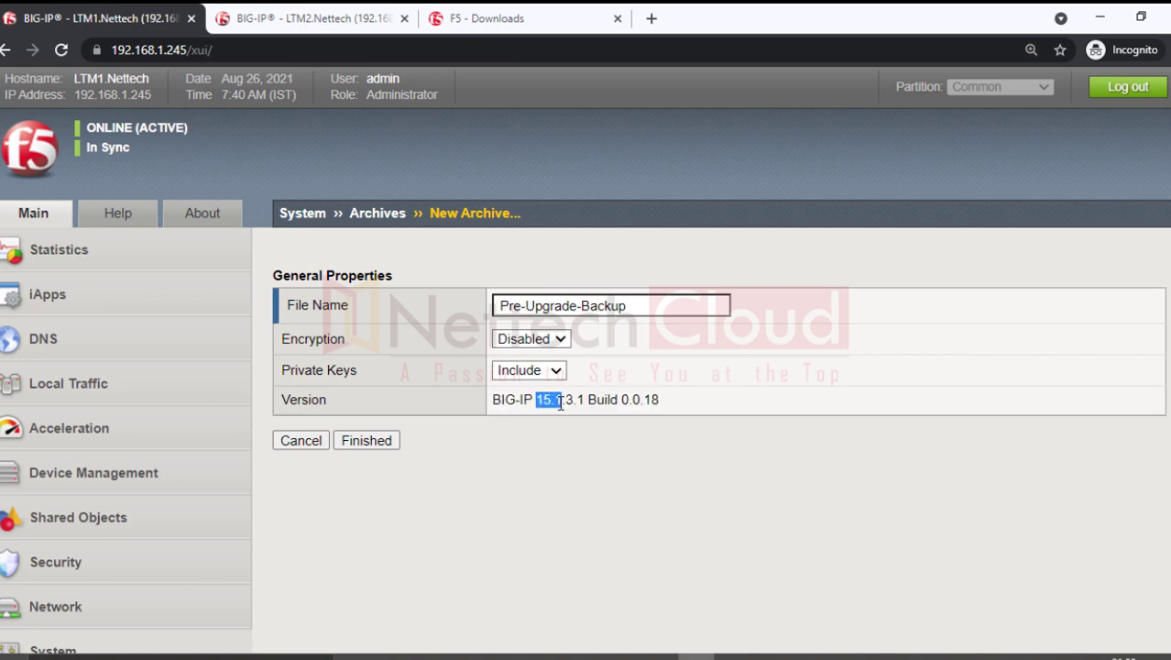
left_click(464, 494)
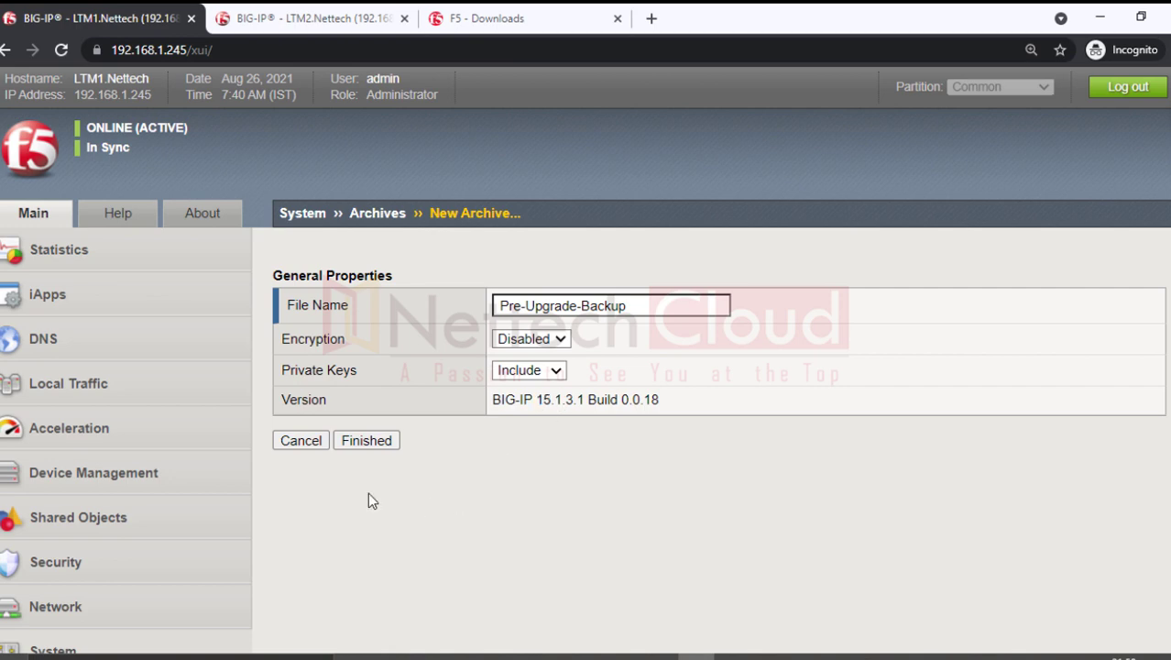
left_click(366, 440)
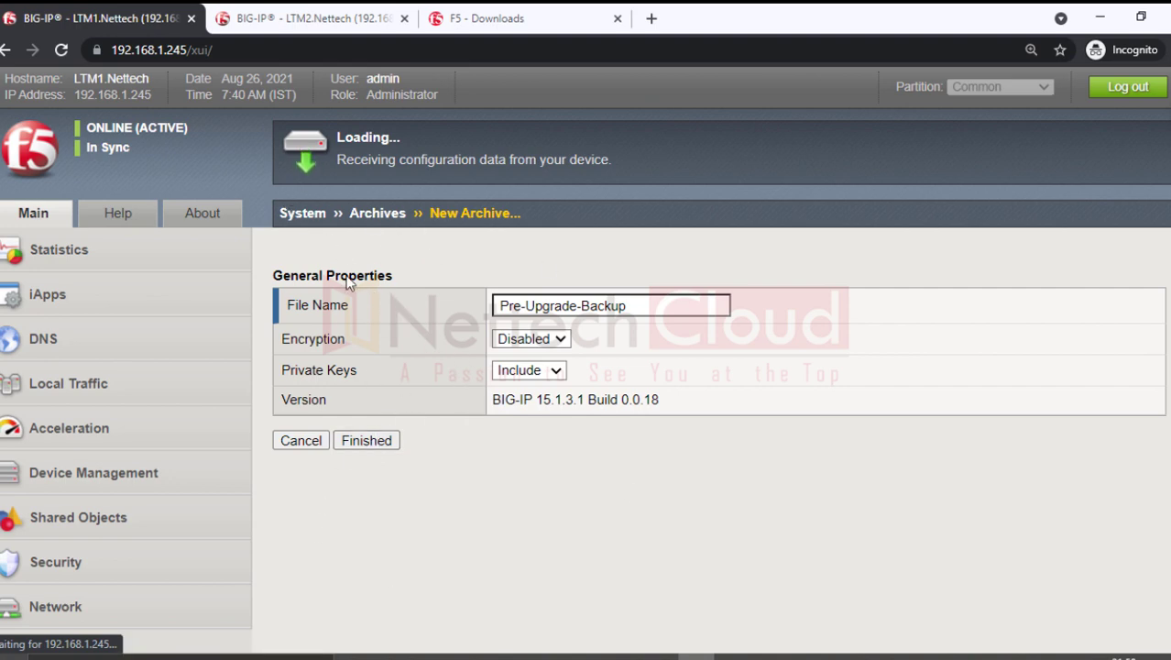
Check the installed BIG-IP version in LTM2's general device configuration
left_click(310, 23)
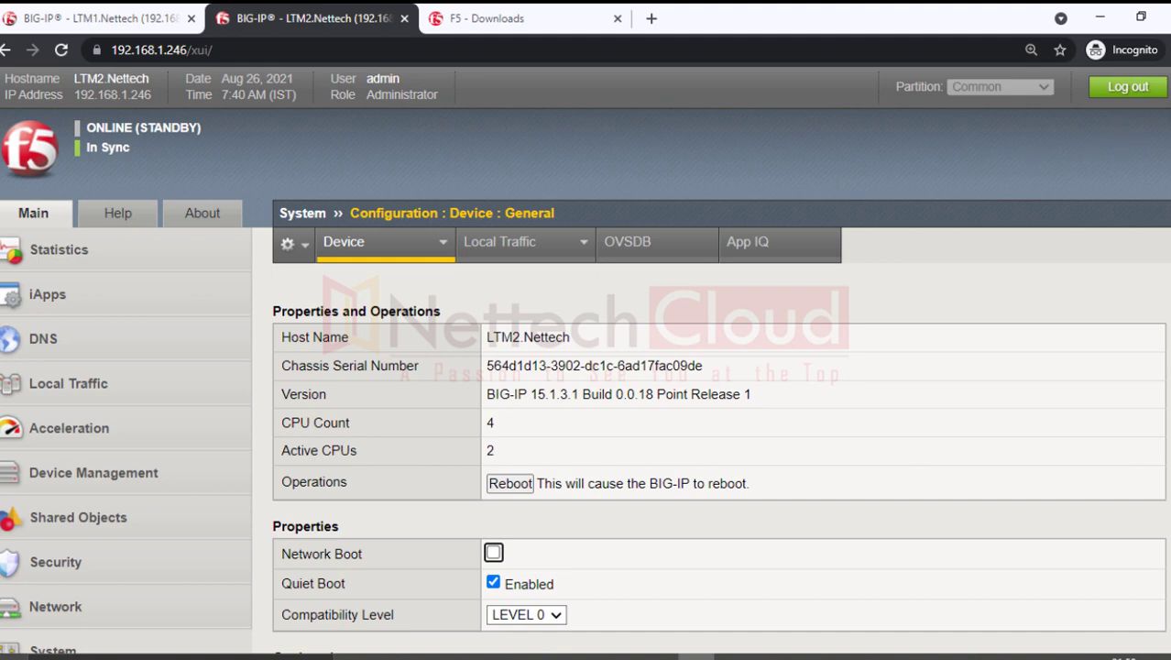
scroll(888, 361, "down", 1)
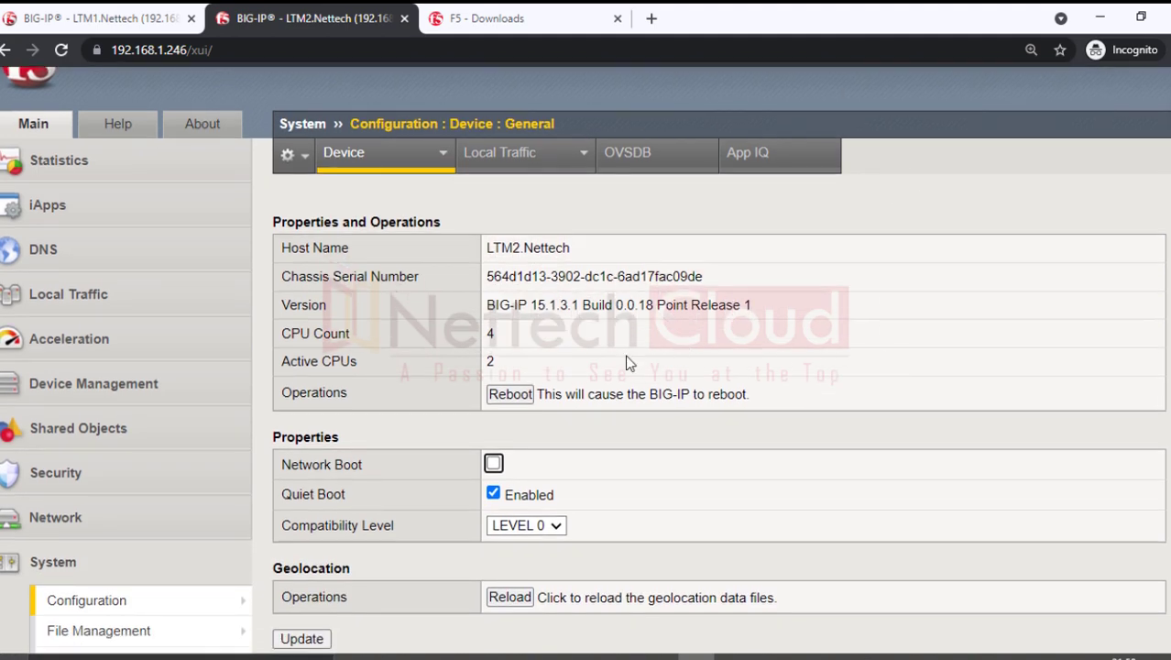
left_click_drag(487, 309, 750, 312)
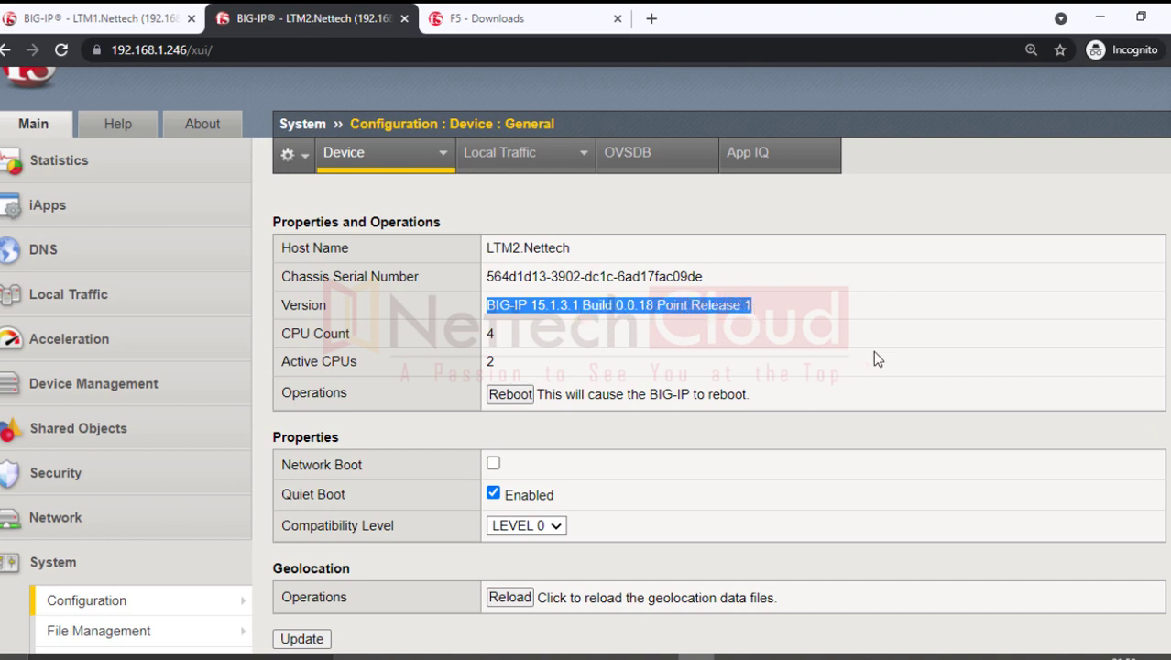
Review LTM2's license type, licensed and expiration dates, and active modules
scroll(866, 352, "down", 2)
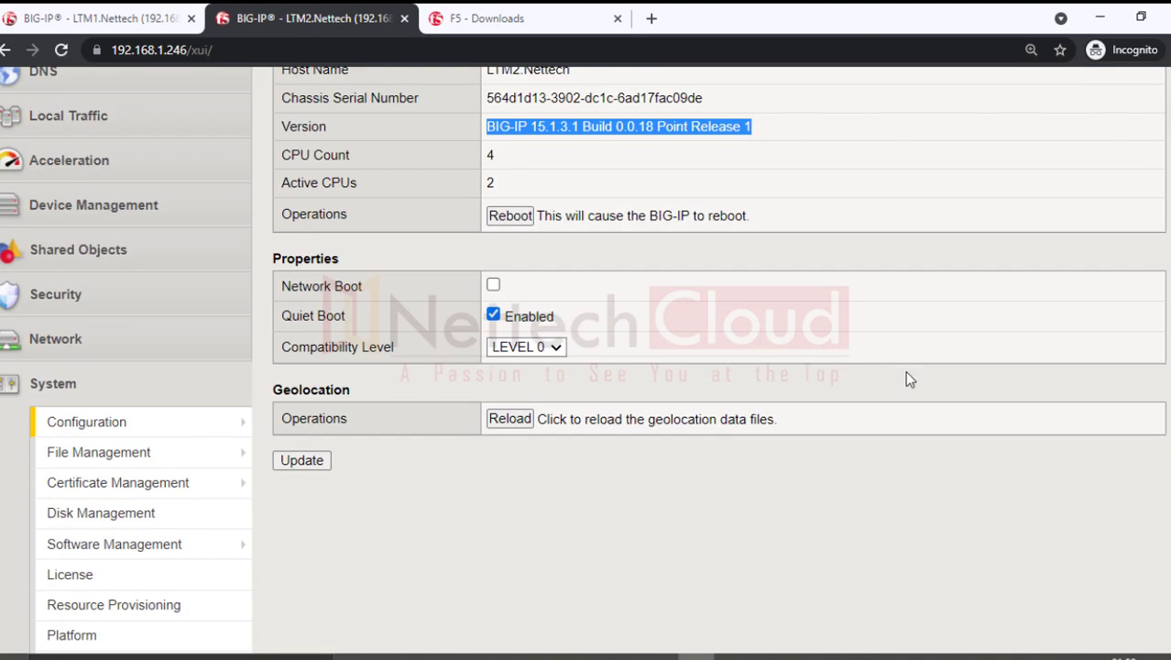
scroll(924, 379, "down", 4)
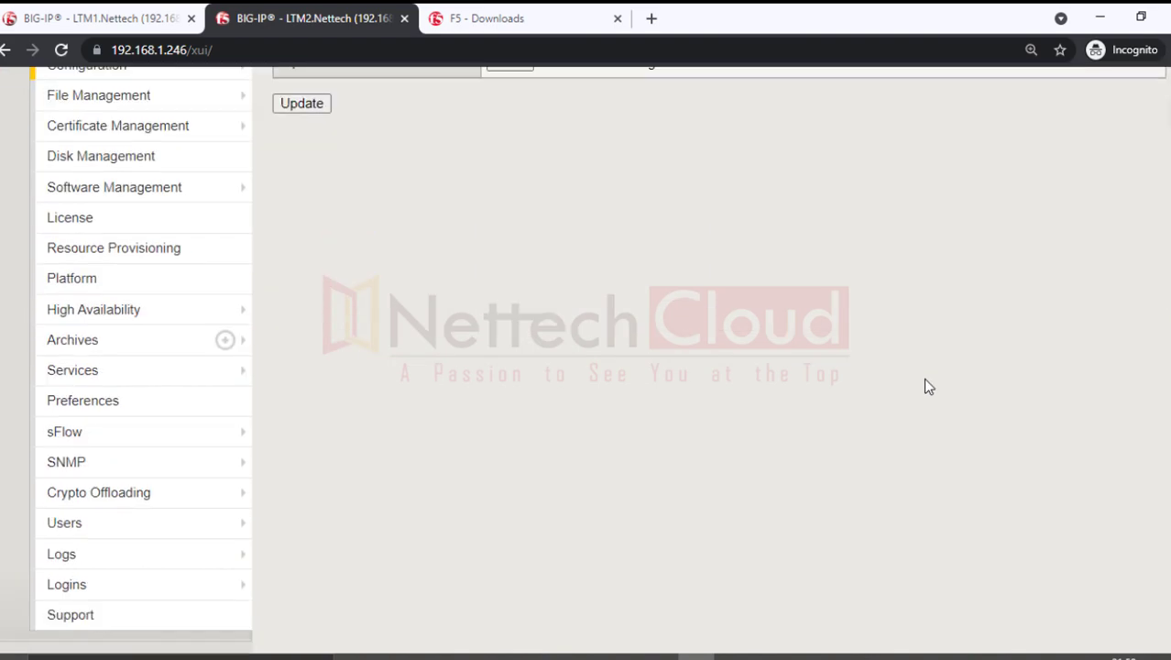
scroll(925, 384, "up", 2)
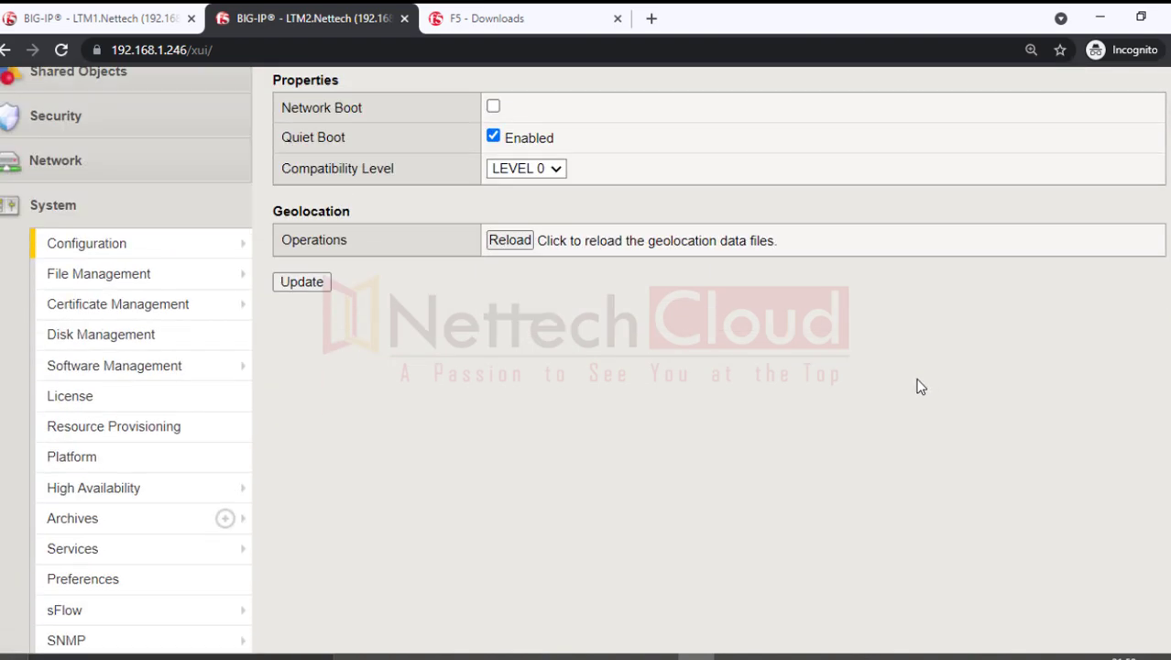
left_click(195, 407)
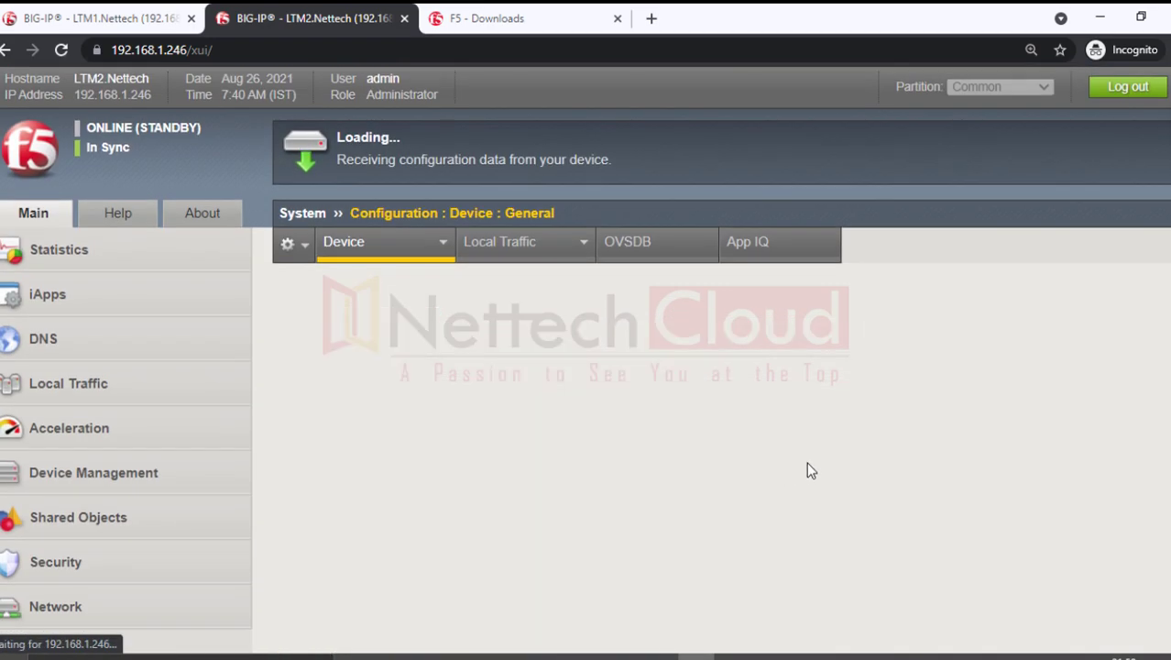
scroll(806, 461, "down", 5)
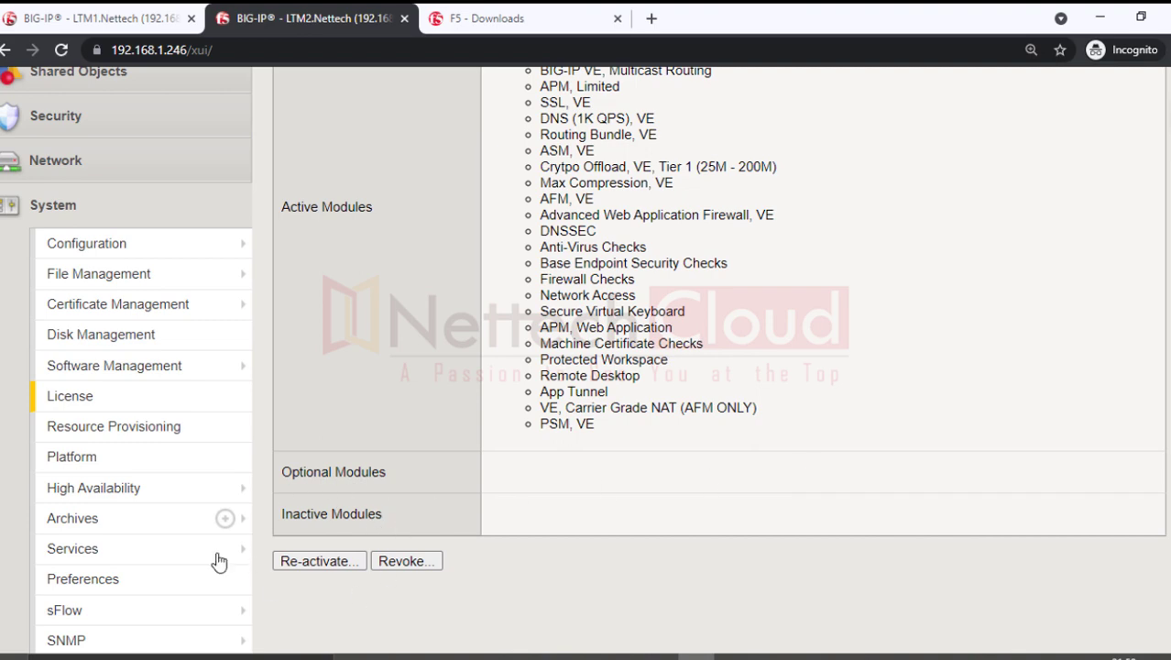
scroll(797, 479, "up", 5)
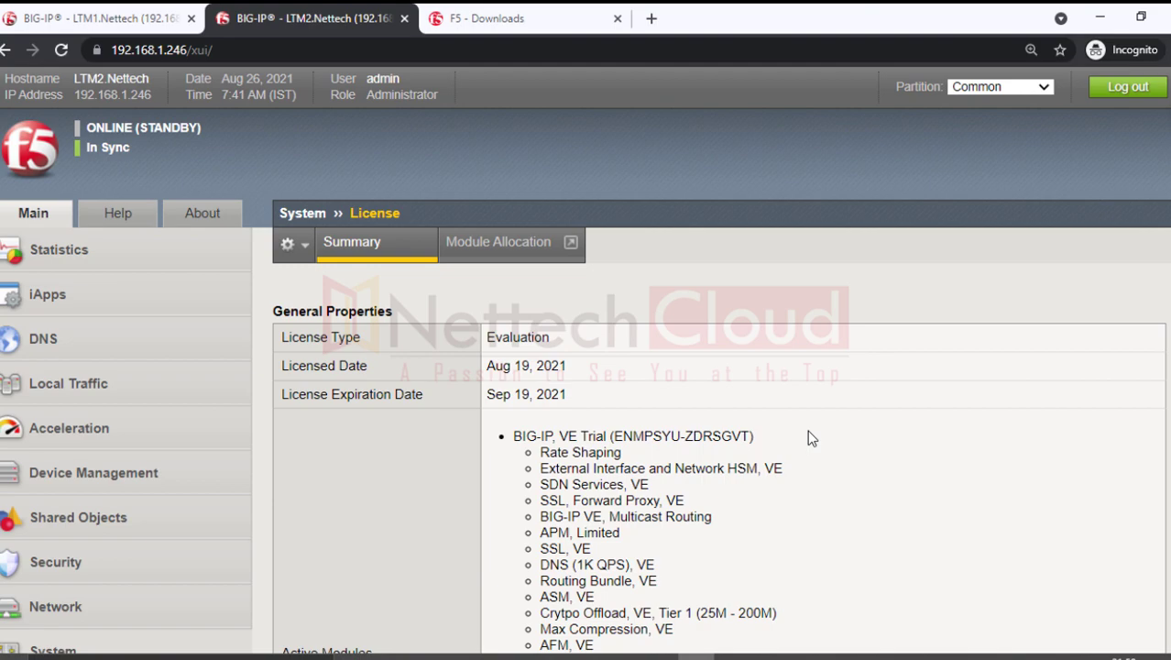
scroll(809, 438, "down", 3)
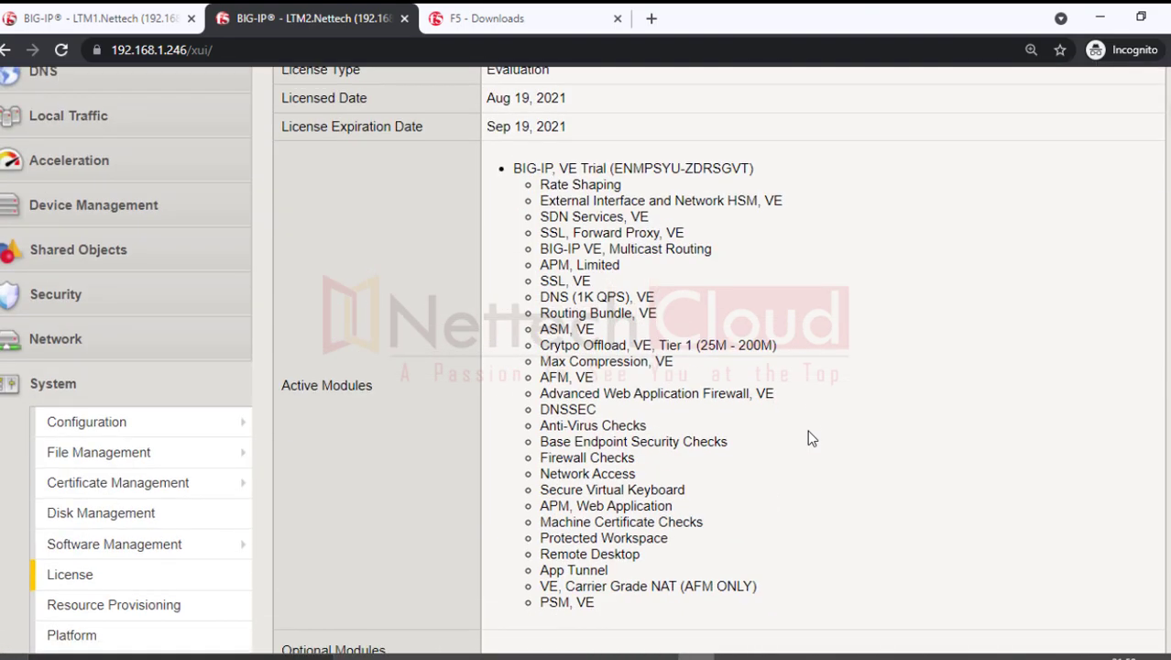
Set the sync type of LTM2's Sync-Failover device group to Manual with Incremental Sync and update the group
left_click(144, 403)
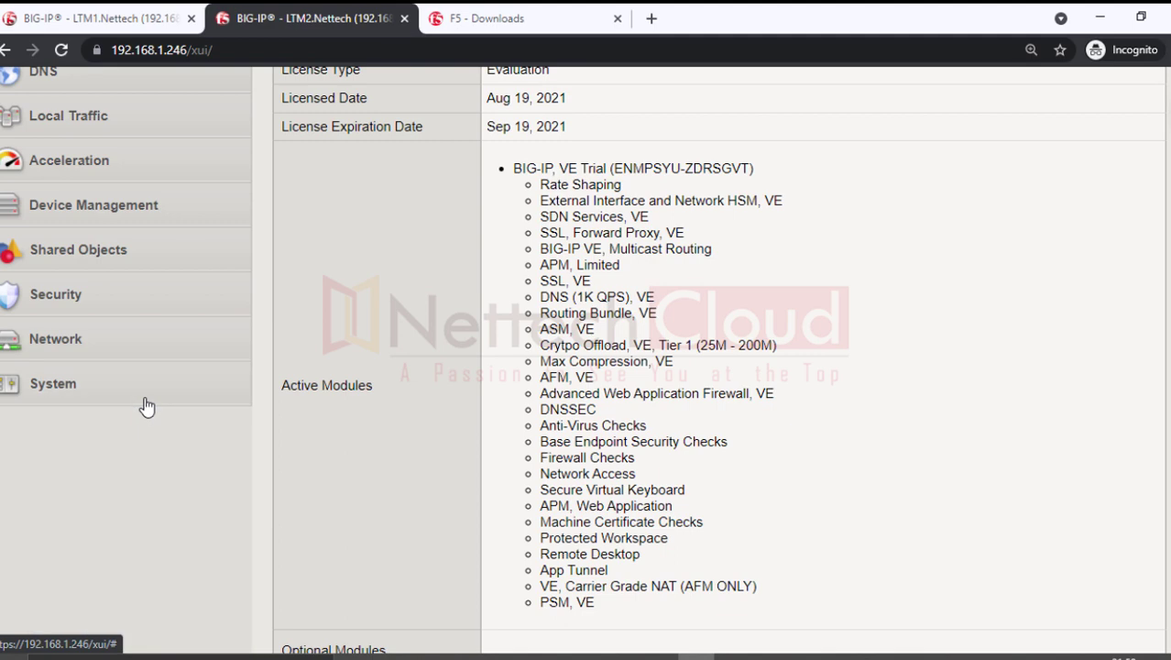
scroll(179, 407, "up", 2)
left_click(109, 392)
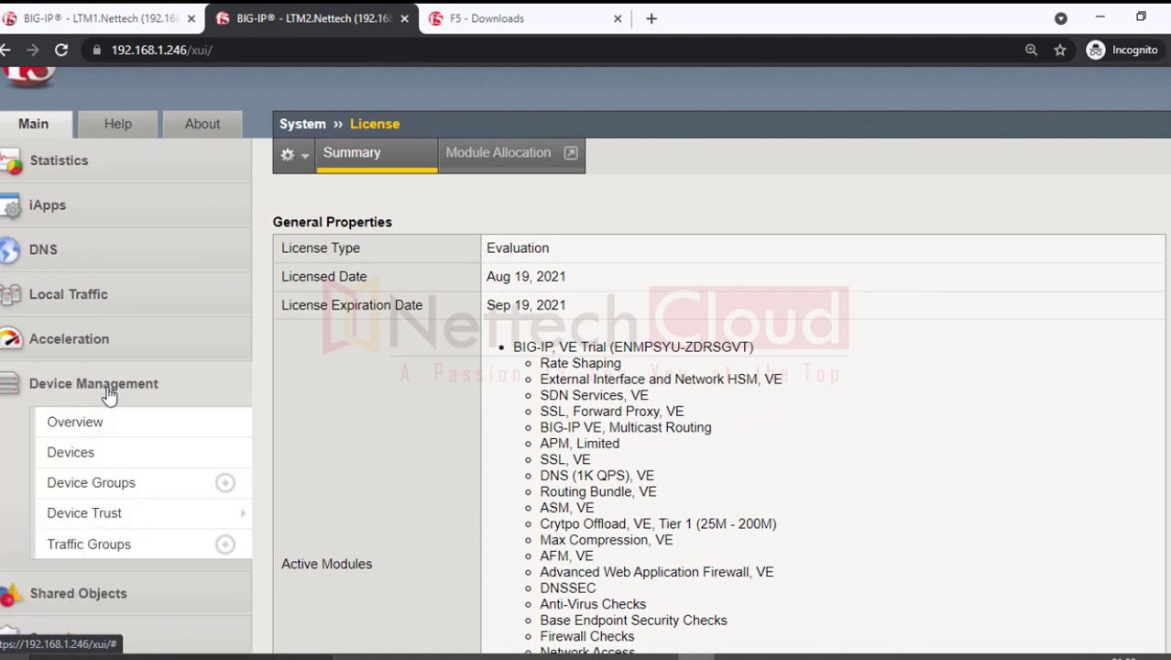
left_click(110, 487)
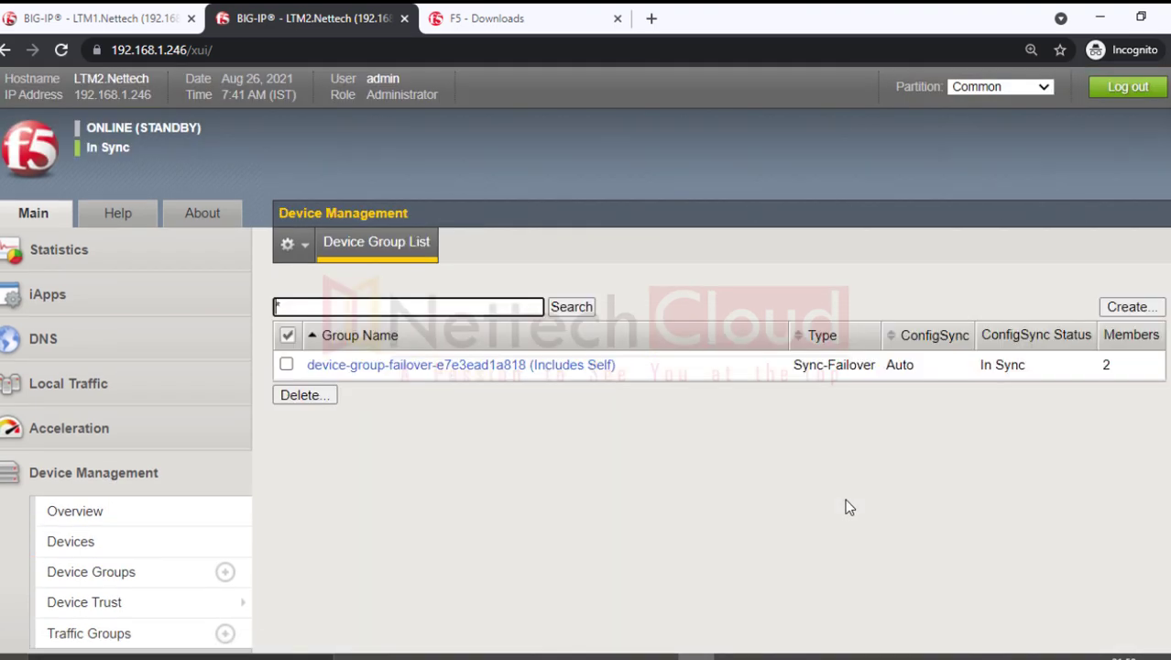
left_click(438, 369)
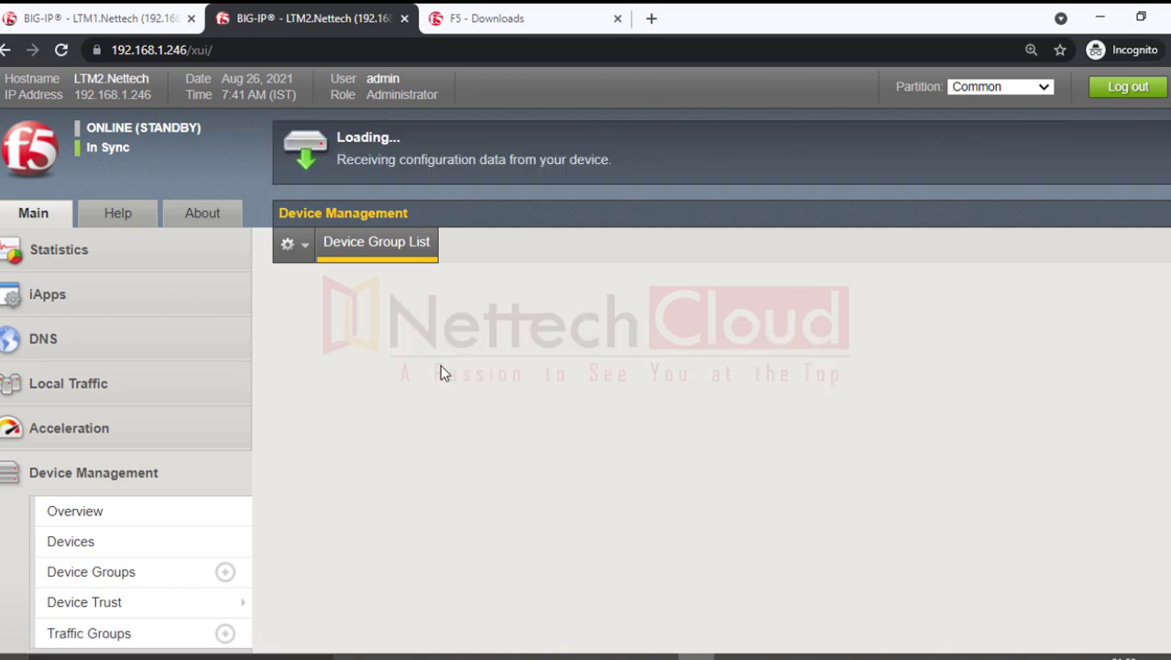
scroll(914, 507, "down", 2)
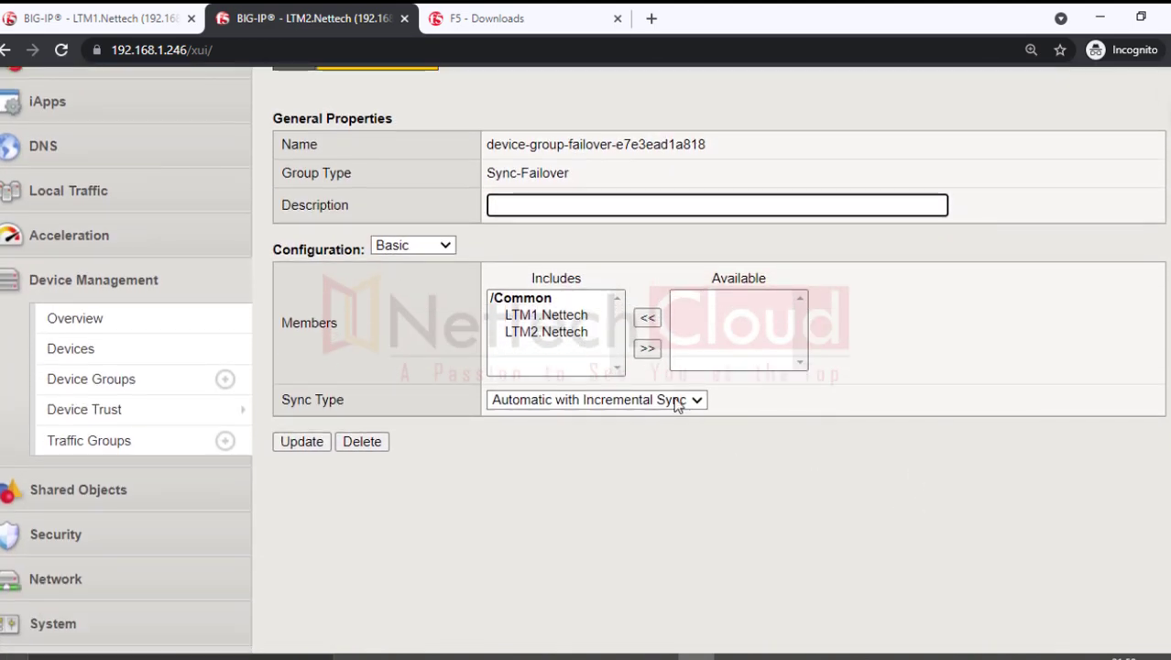
left_click(676, 403)
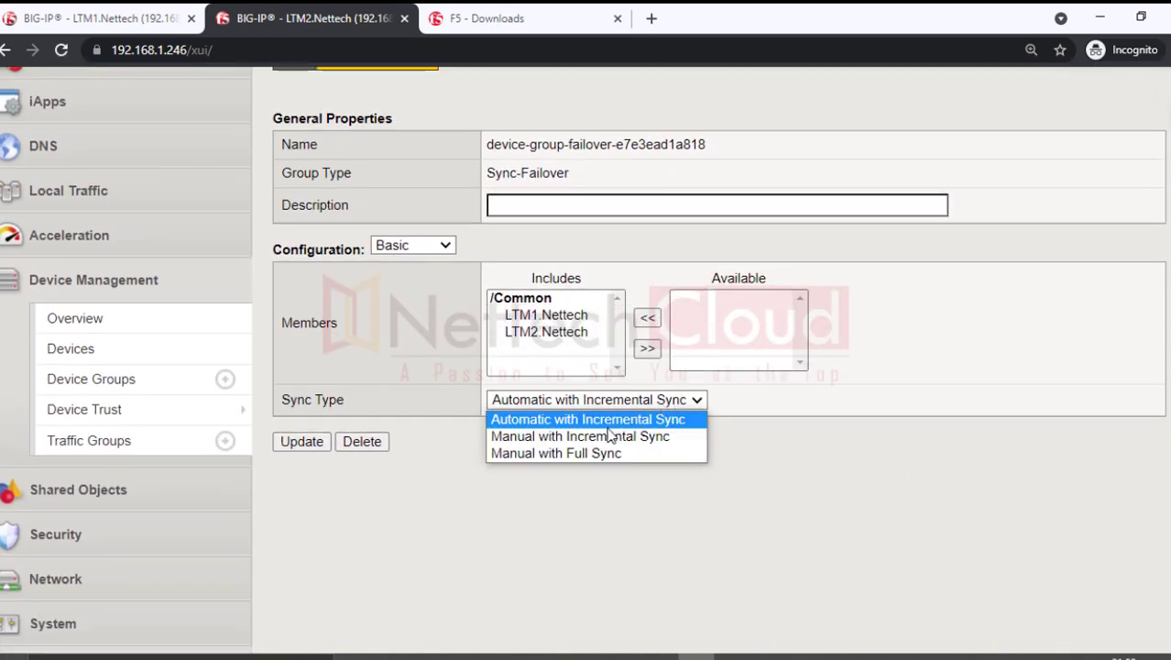
left_click(595, 433)
left_click(293, 443)
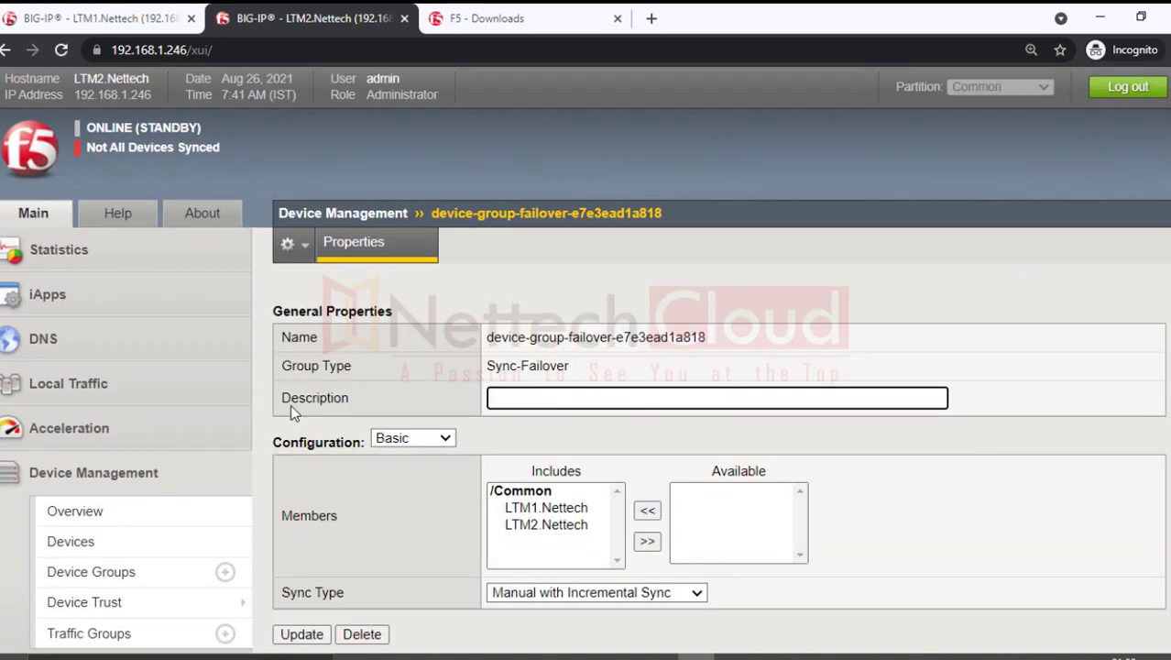
left_click(128, 474)
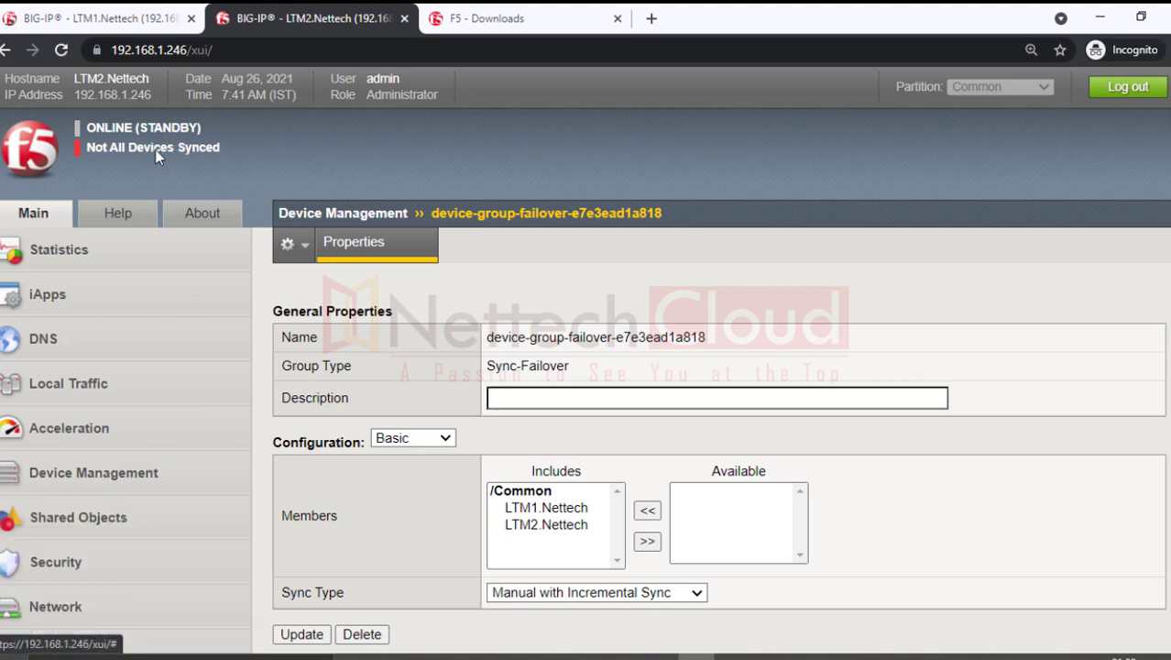
Return to LTM1, acknowledge the archive operation status and check the Pre-Upgrade-Backup.ucs entry in the archive list
left_click(123, 23)
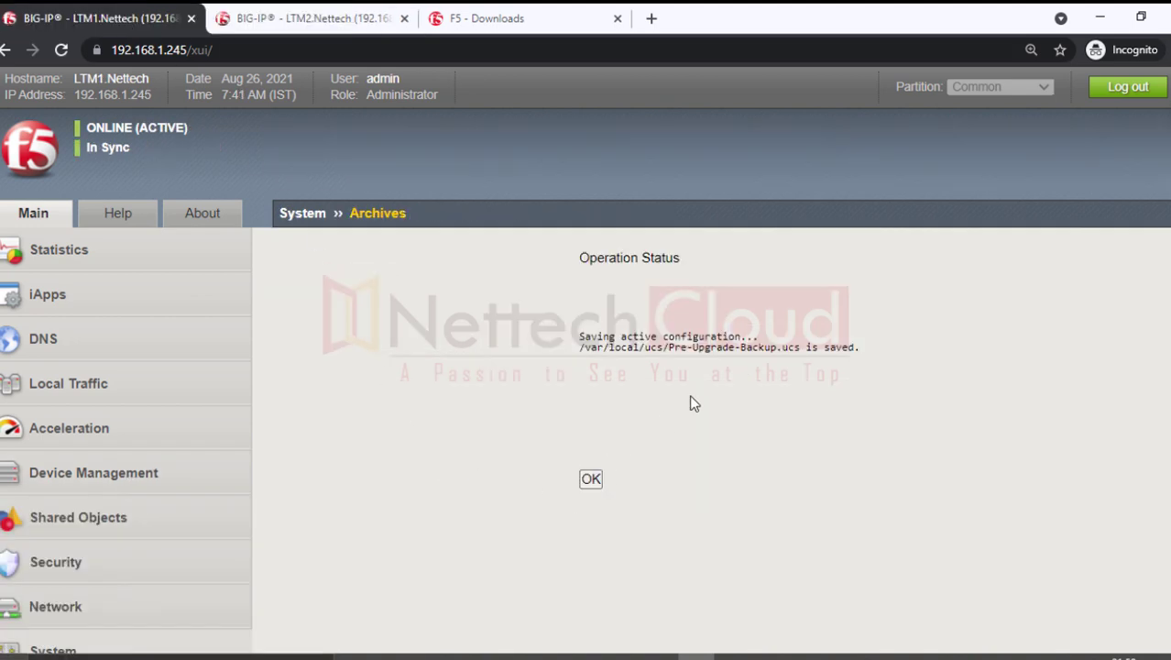
left_click(593, 482)
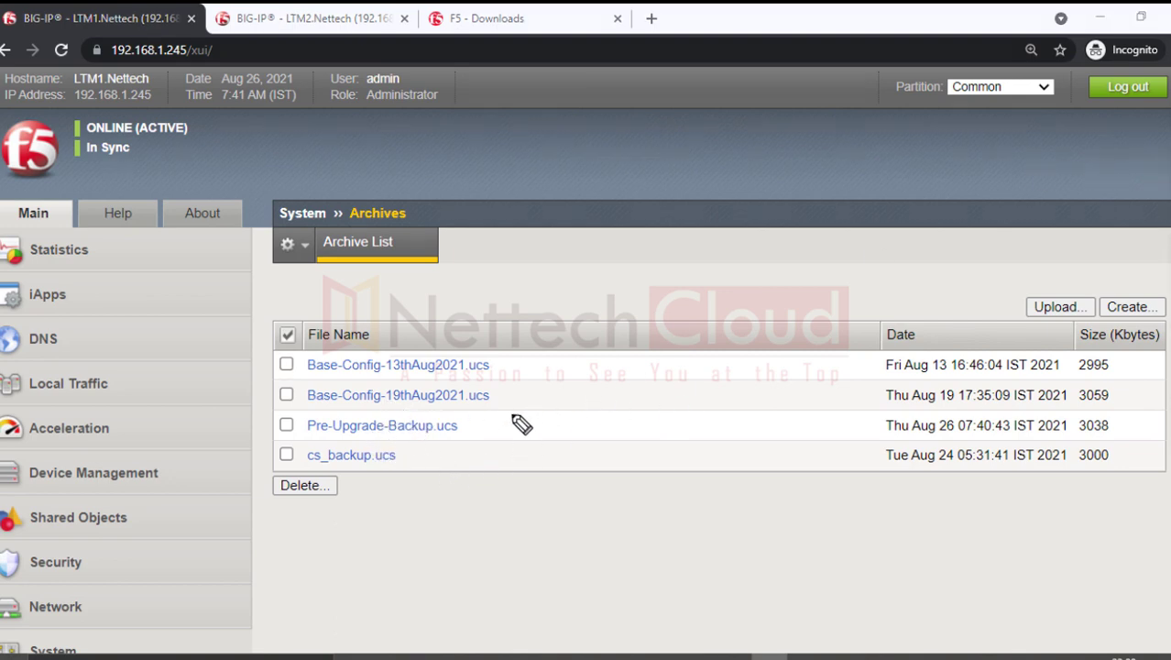
mouse_move(495, 352)
left_mouse_down()
mouse_move(550, 456)
mouse_move(492, 455)
left_mouse_up()
left_click(1136, 328)
left_click(282, 22)
left_click(151, 26)
left_click(275, 20)
left_click(73, 18)
left_click(339, 18)
left_click(103, 20)
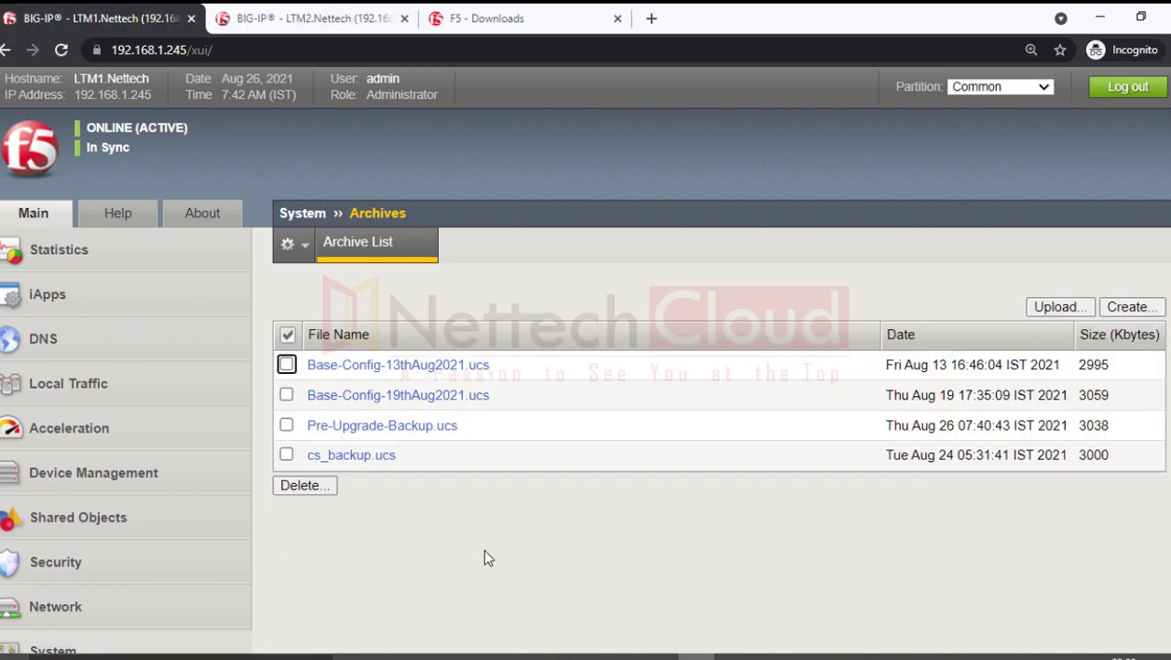
Open LTM1's Sync-Failover device group, check its sync type and compare it with the same group on LTM2
scroll(486, 558, "down", 1)
mouse_move(123, 388)
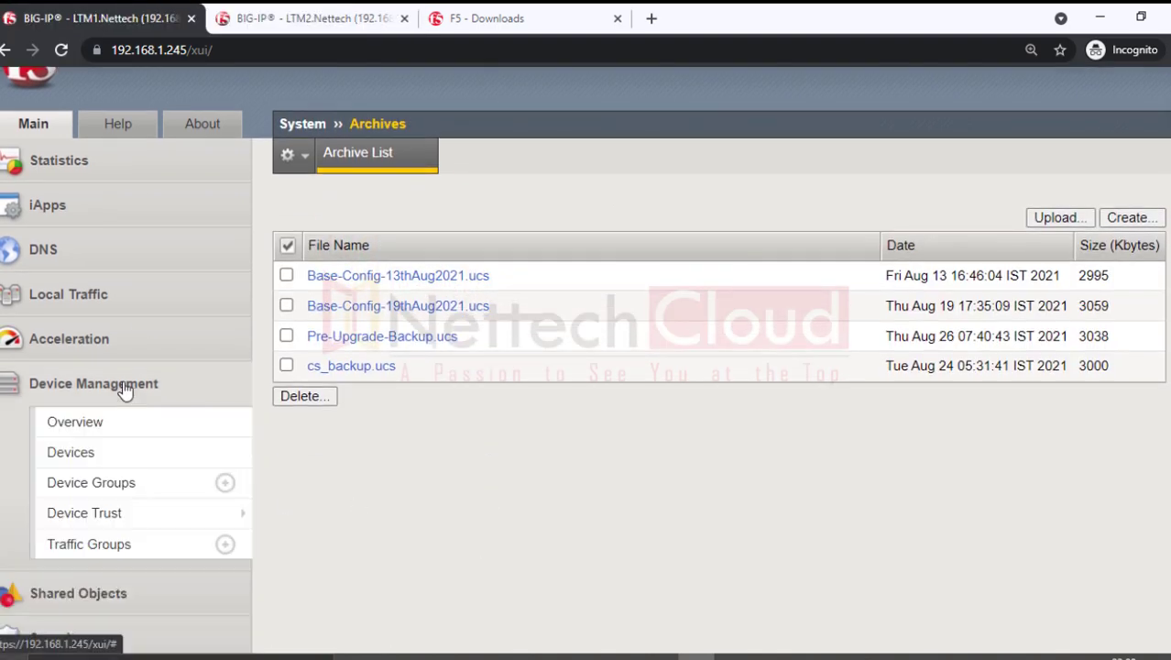
left_click(117, 482)
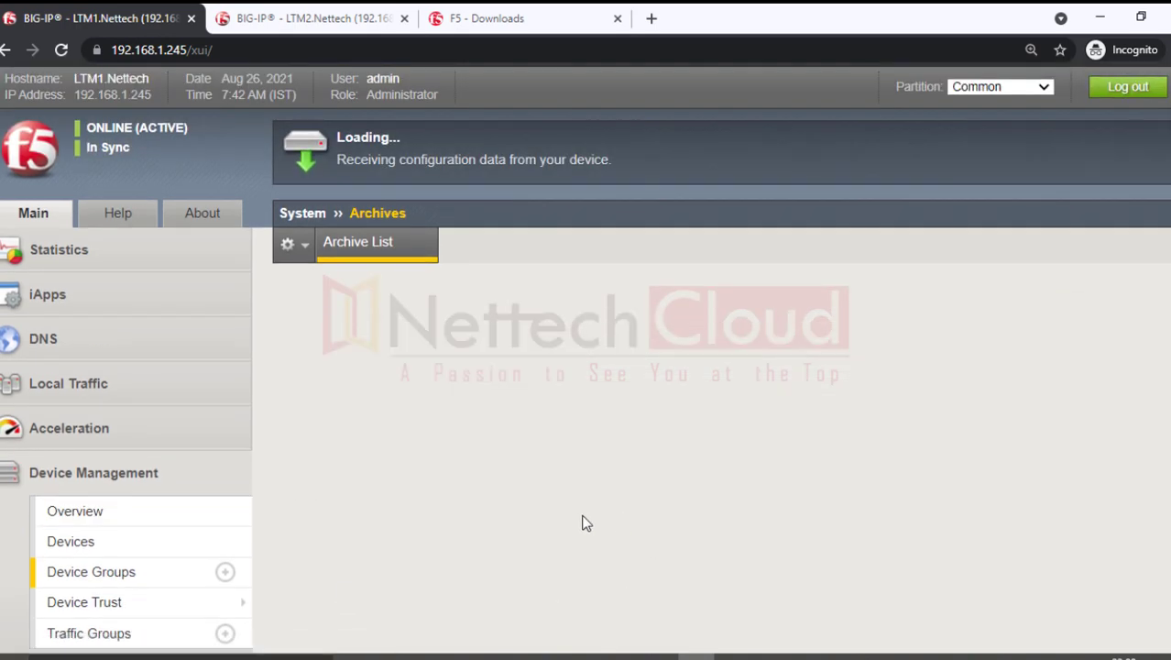
left_click(467, 367)
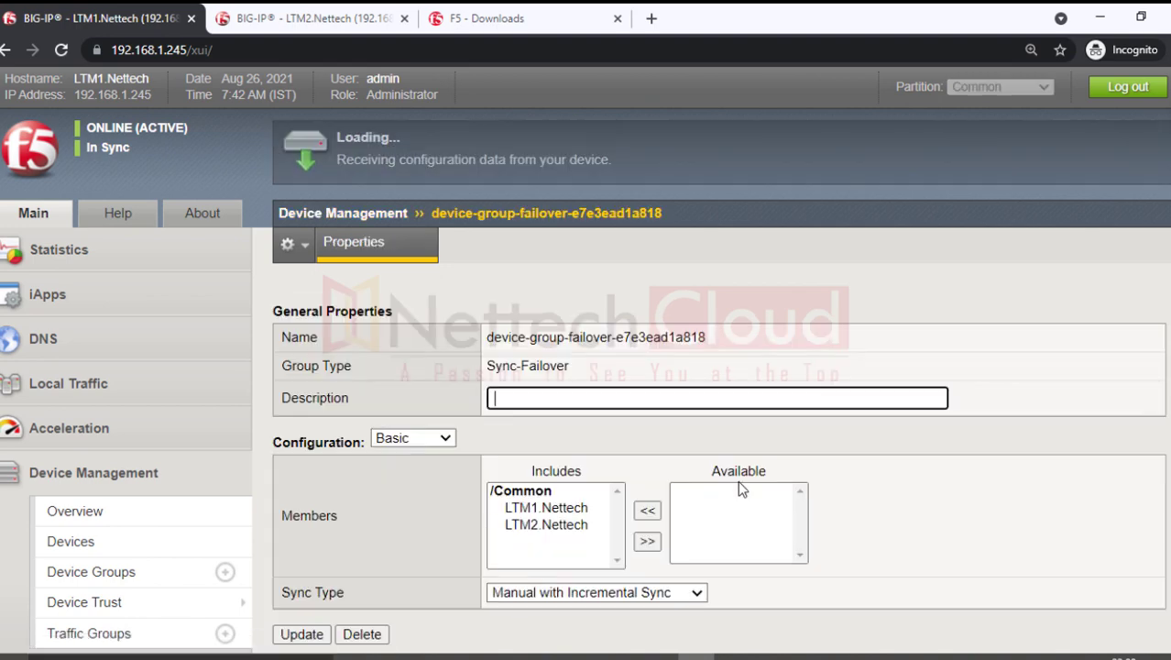
scroll(738, 481, "down", 2)
scroll(227, 427, "up", 1)
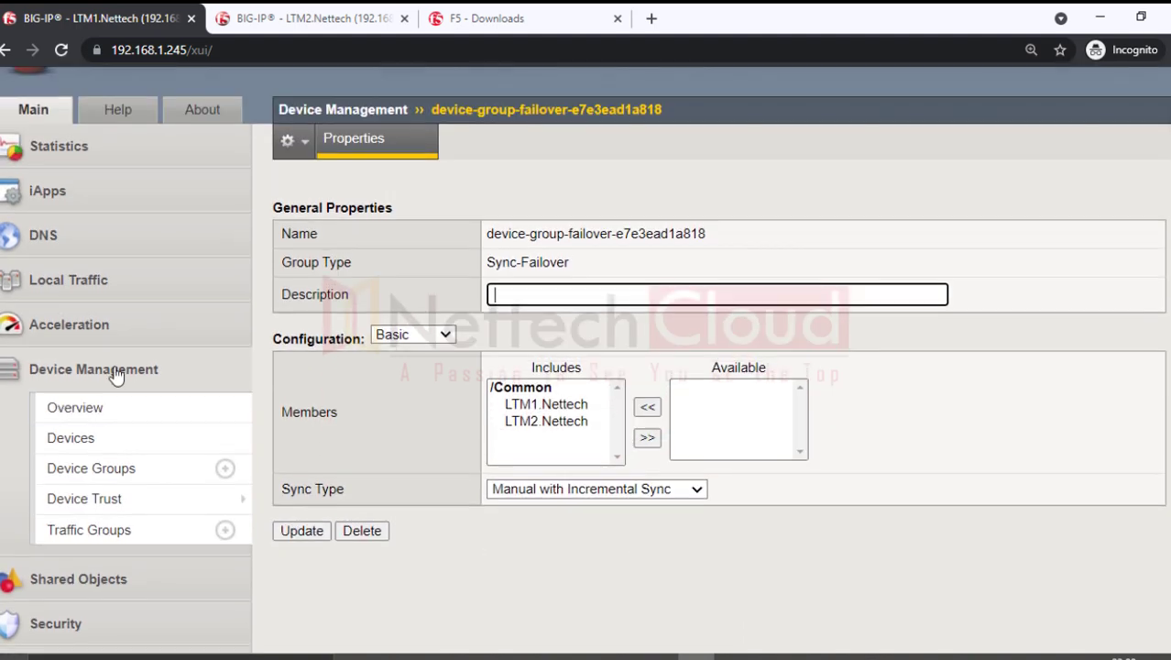
scroll(513, 432, "up", 1)
left_click(262, 19)
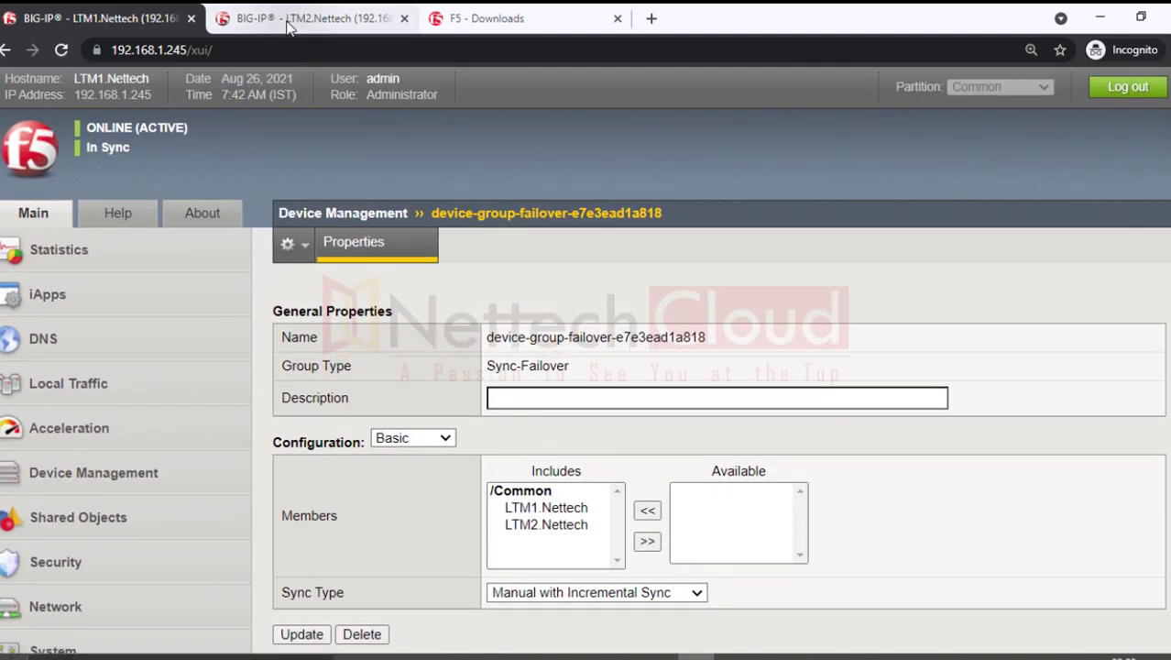
left_click(96, 18)
left_click(253, 19)
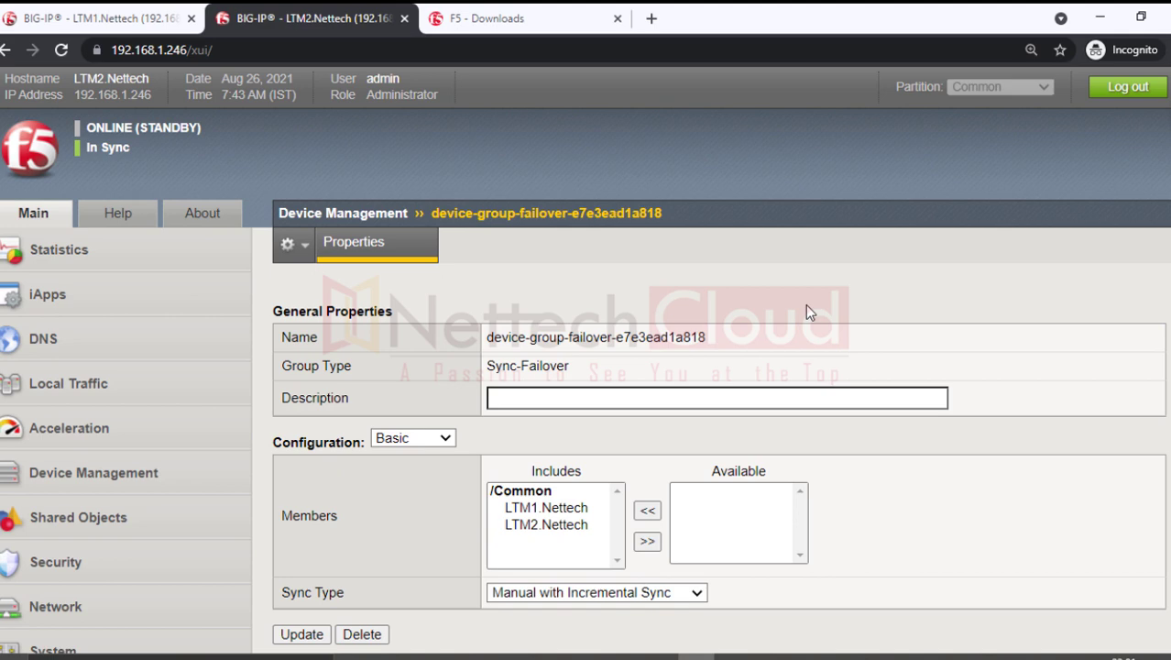
Switch to the F5 Downloads page, annotate it with downloads.f5.com, mark Select a Product Line and BIG-IP v16.x, and clear the marks
left_click(513, 23)
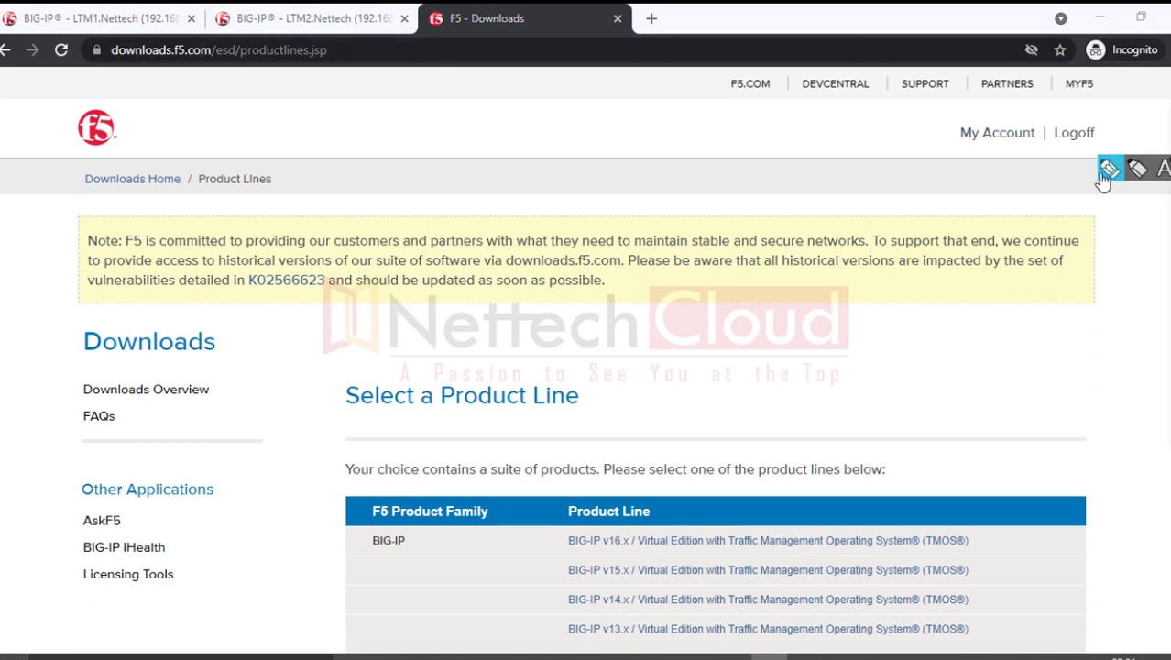
left_click(1111, 165)
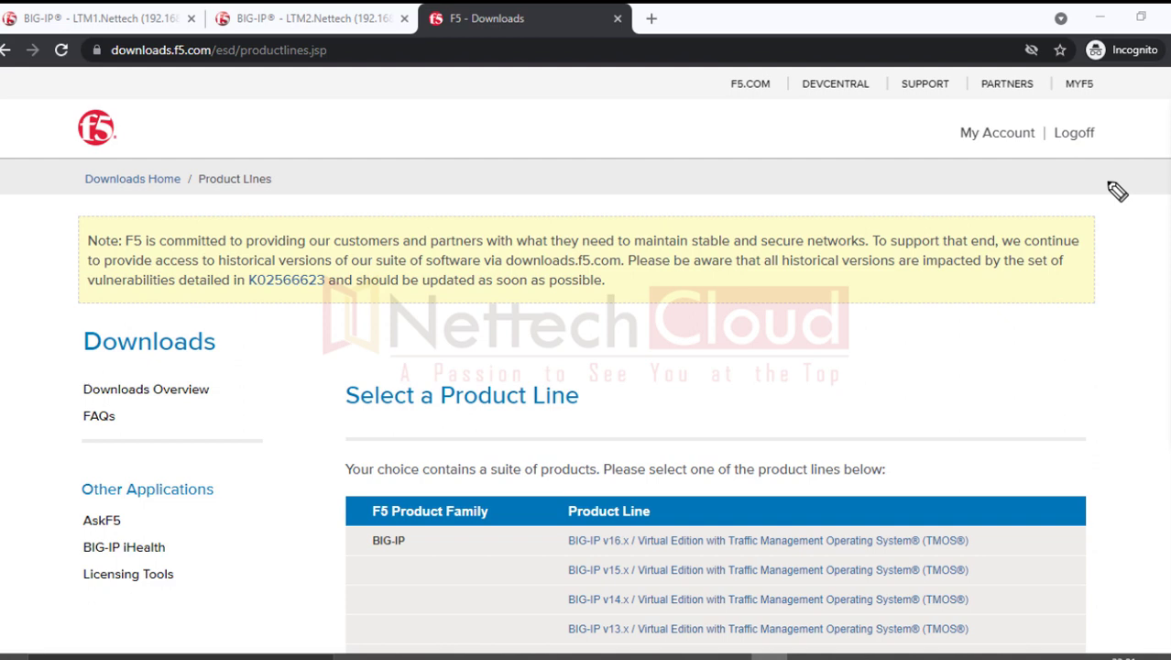
mouse_move(351, 128)
left_mouse_down()
mouse_move(353, 153)
mouse_move(421, 131)
mouse_move(490, 144)
mouse_move(715, 145)
left_mouse_up()
left_click_drag(355, 160, 678, 156)
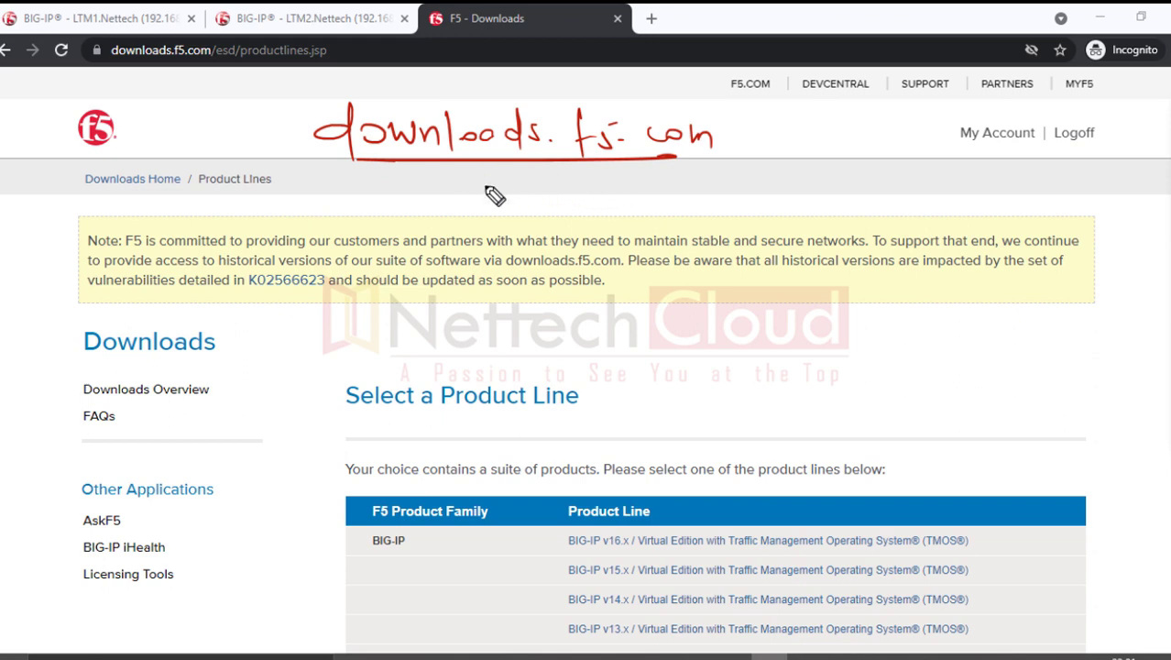
mouse_move(408, 368)
left_mouse_down()
mouse_move(515, 361)
mouse_move(458, 367)
left_mouse_up()
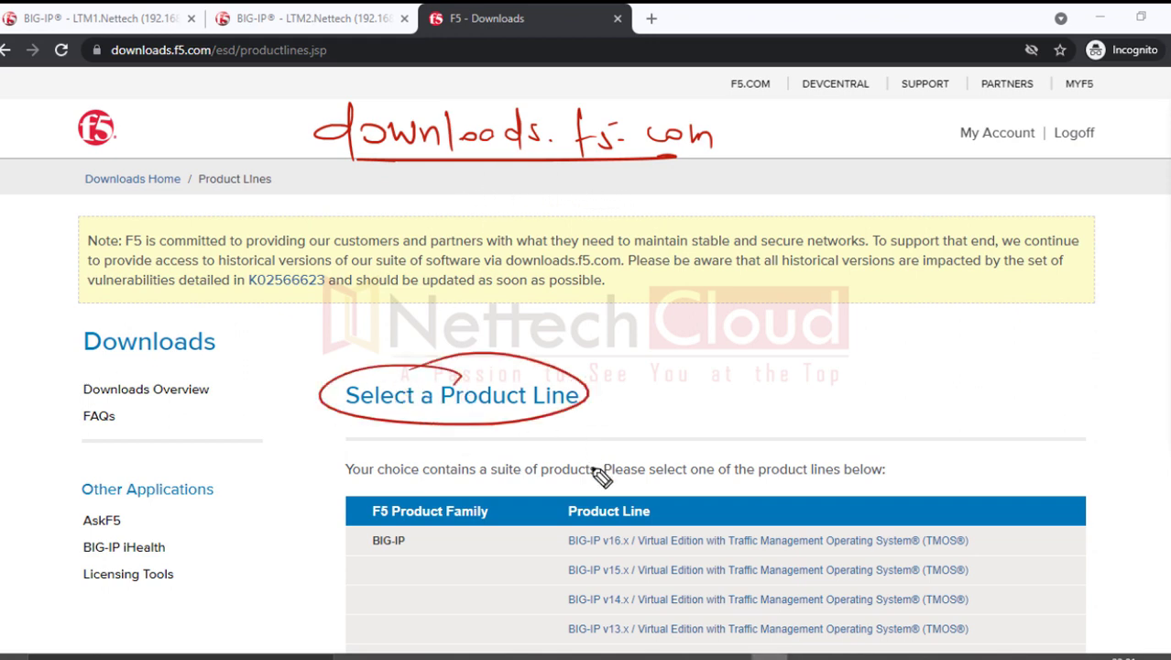
mouse_move(362, 554)
left_mouse_down()
mouse_move(442, 555)
mouse_move(440, 565)
mouse_move(552, 540)
left_mouse_up()
left_click_drag(539, 530, 541, 554)
left_click_drag(655, 527, 550, 554)
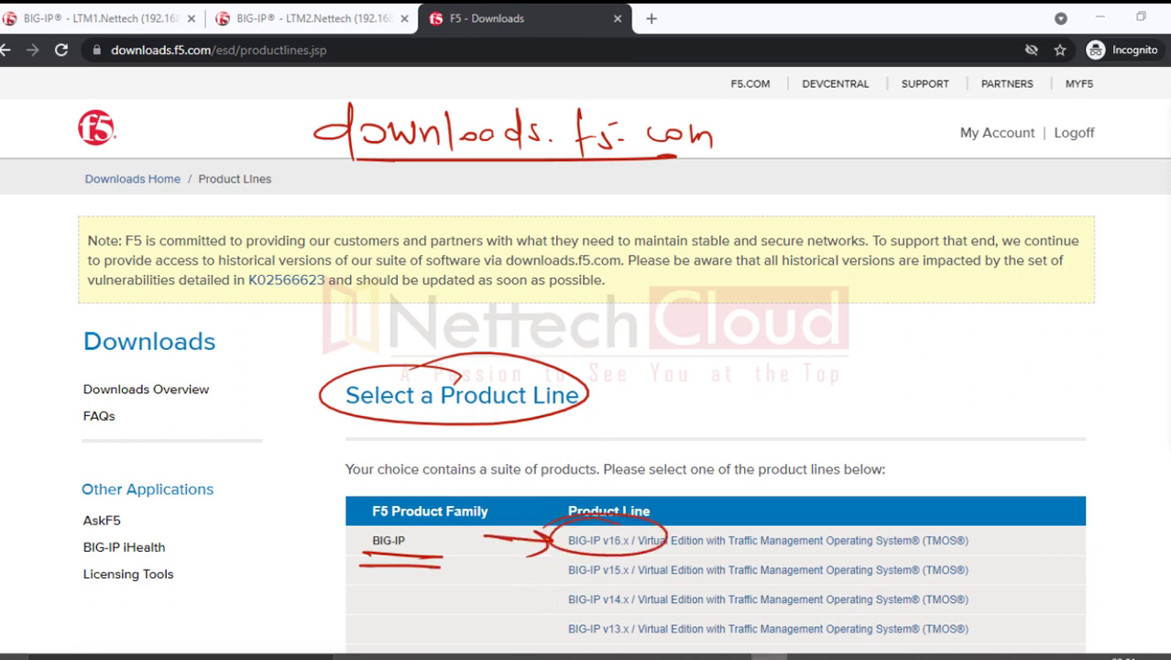
left_click(1147, 328)
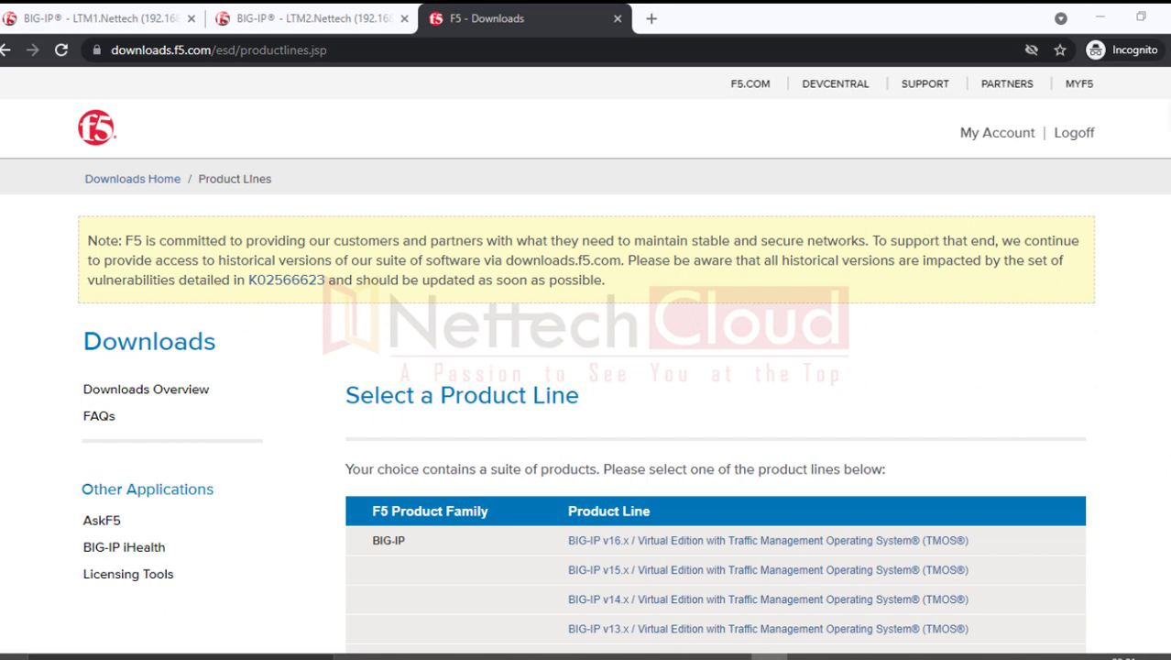
Open the BIG-IP v16.x / Virtual Edition product line and select version 16.0.1
scroll(900, 316, "down", 2)
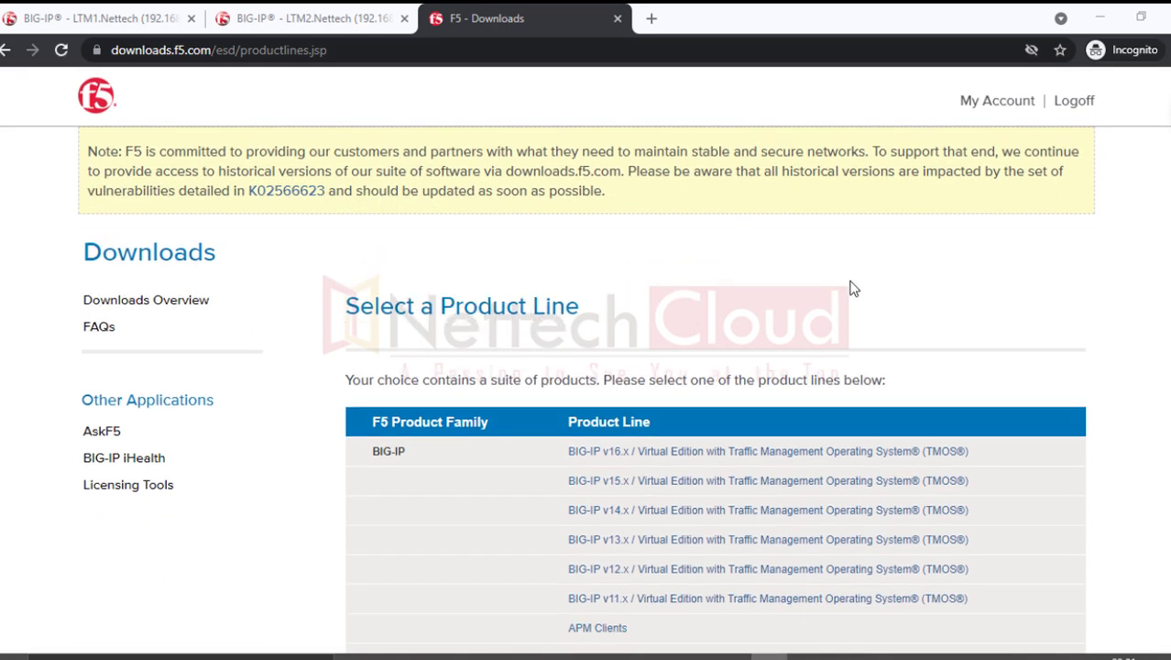
left_click(744, 371)
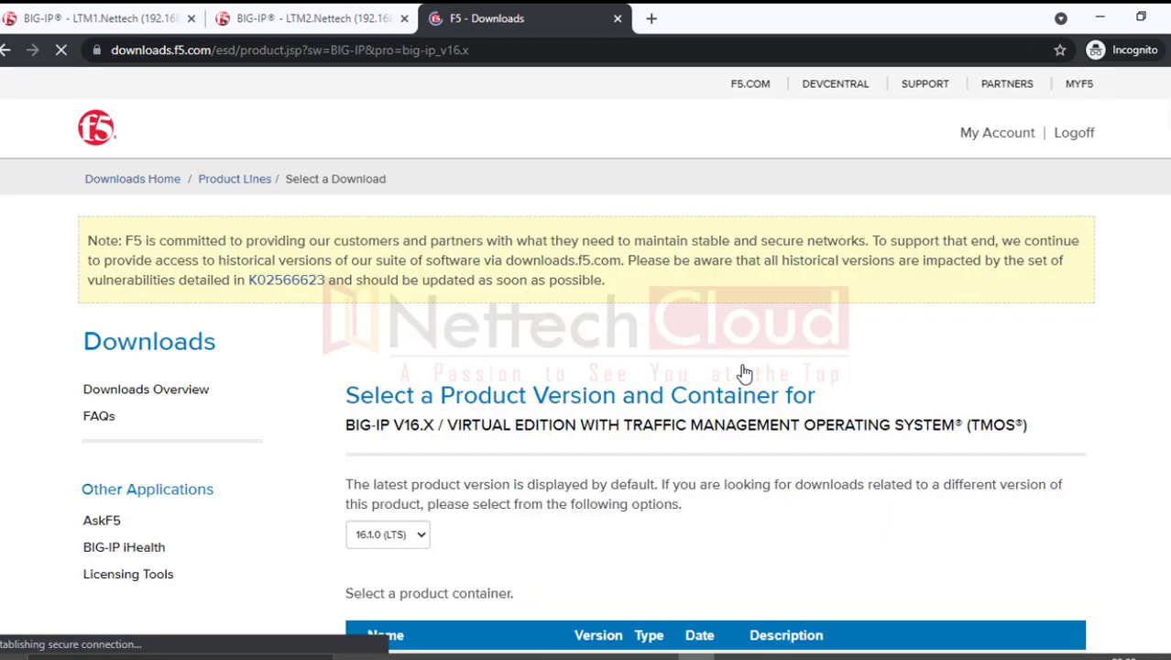
scroll(656, 410, "down", 4)
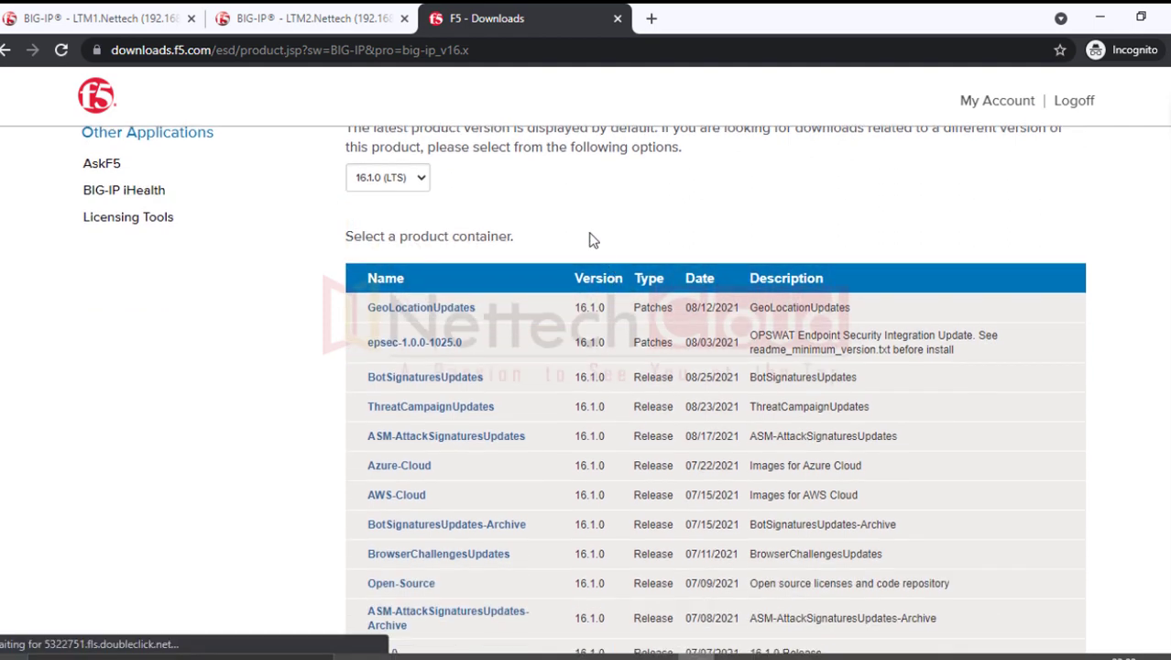
left_click(417, 181)
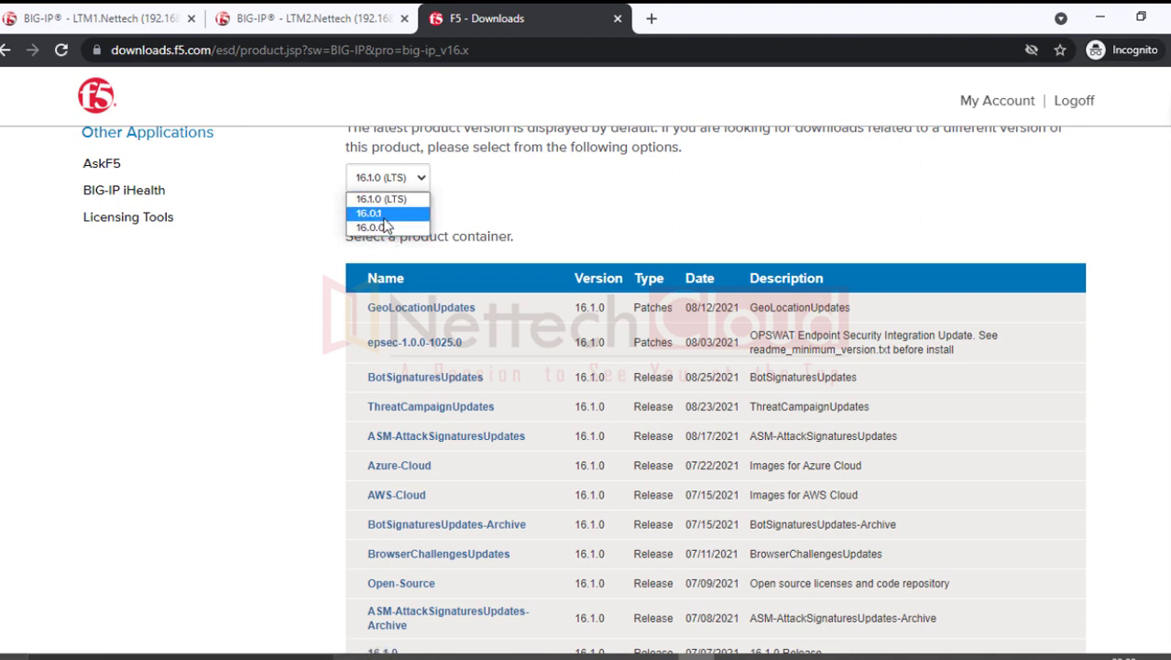
left_click(384, 221)
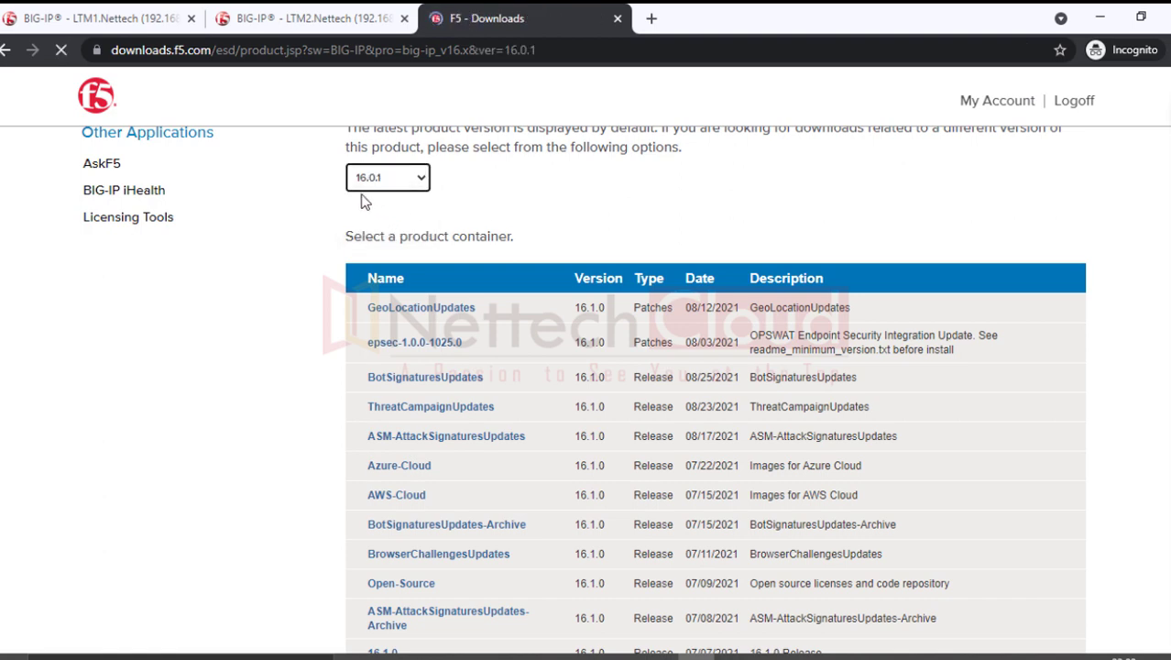
Find the 16.0.1.2 release among the version 16.0.1 product containers, mark it briefly and open it
scroll(692, 361, "down", 3)
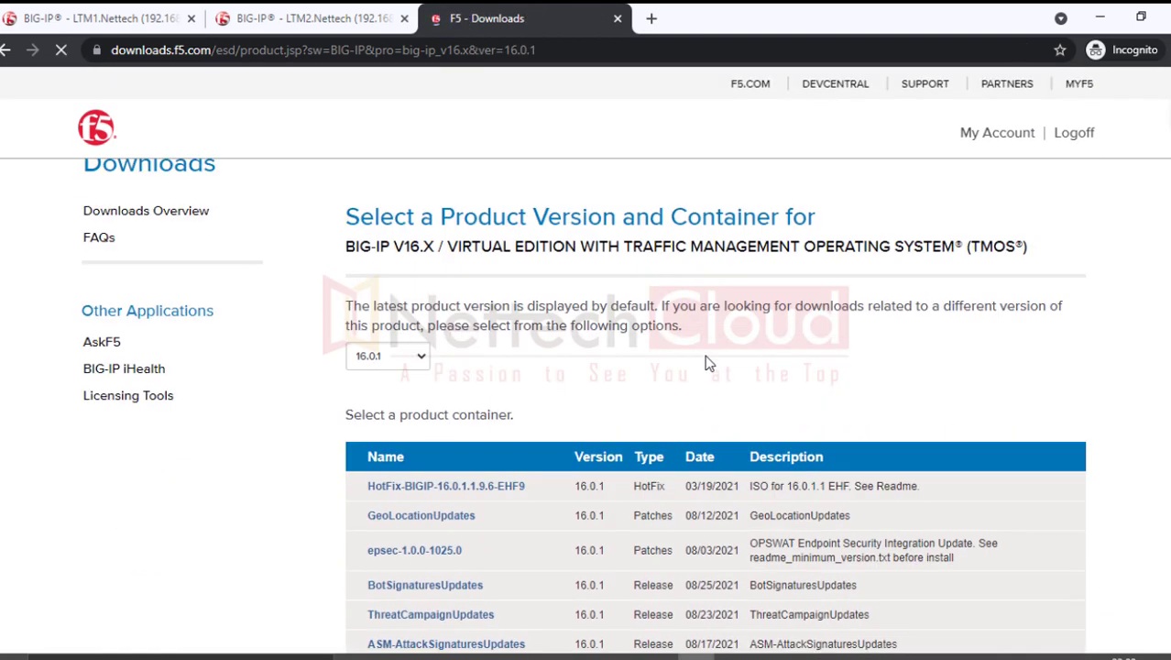
scroll(628, 341, "down", 3)
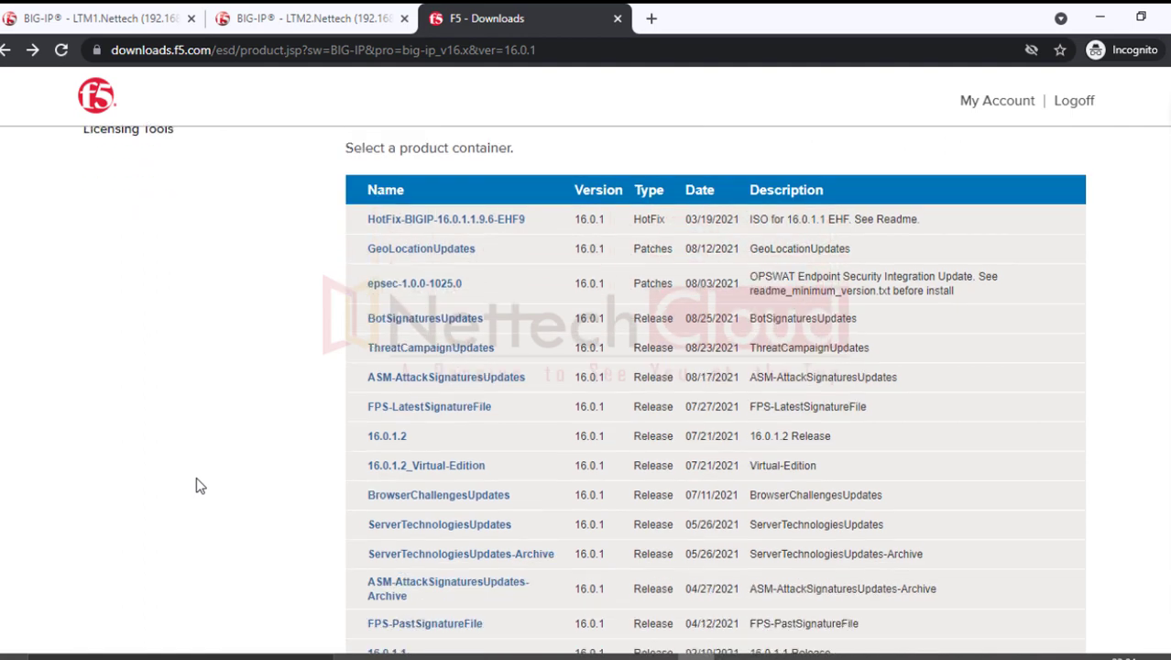
scroll(196, 485, "down", 1)
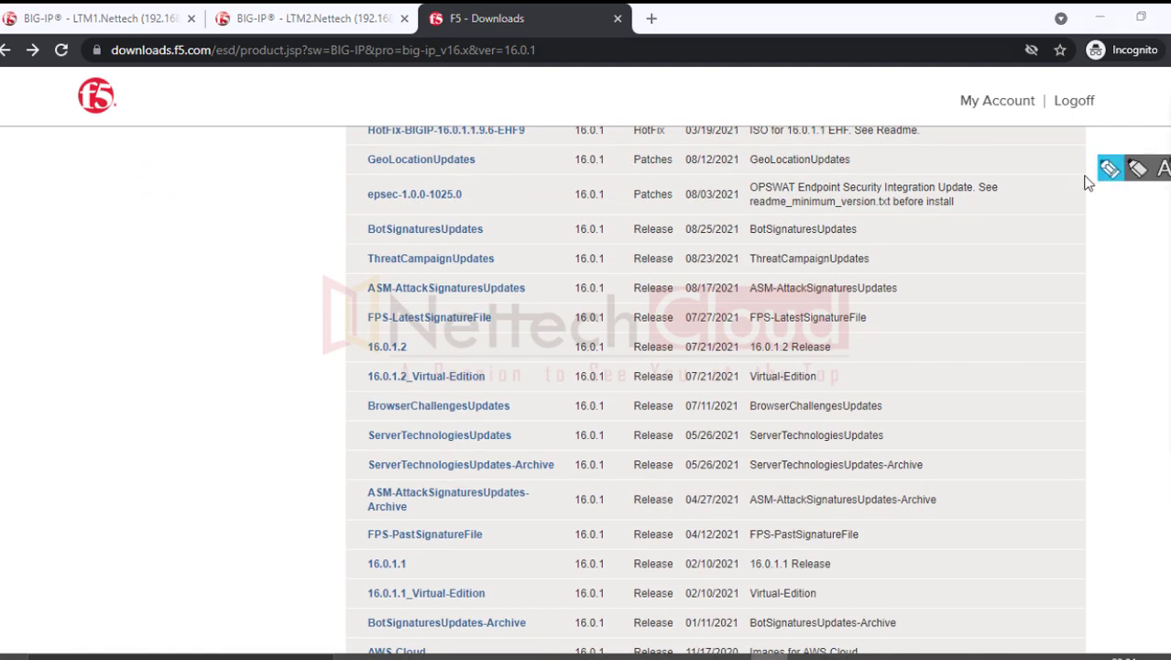
mouse_move(427, 329)
left_mouse_down()
mouse_move(389, 332)
mouse_move(359, 362)
mouse_move(469, 340)
mouse_move(394, 329)
left_mouse_up()
left_click(1146, 332)
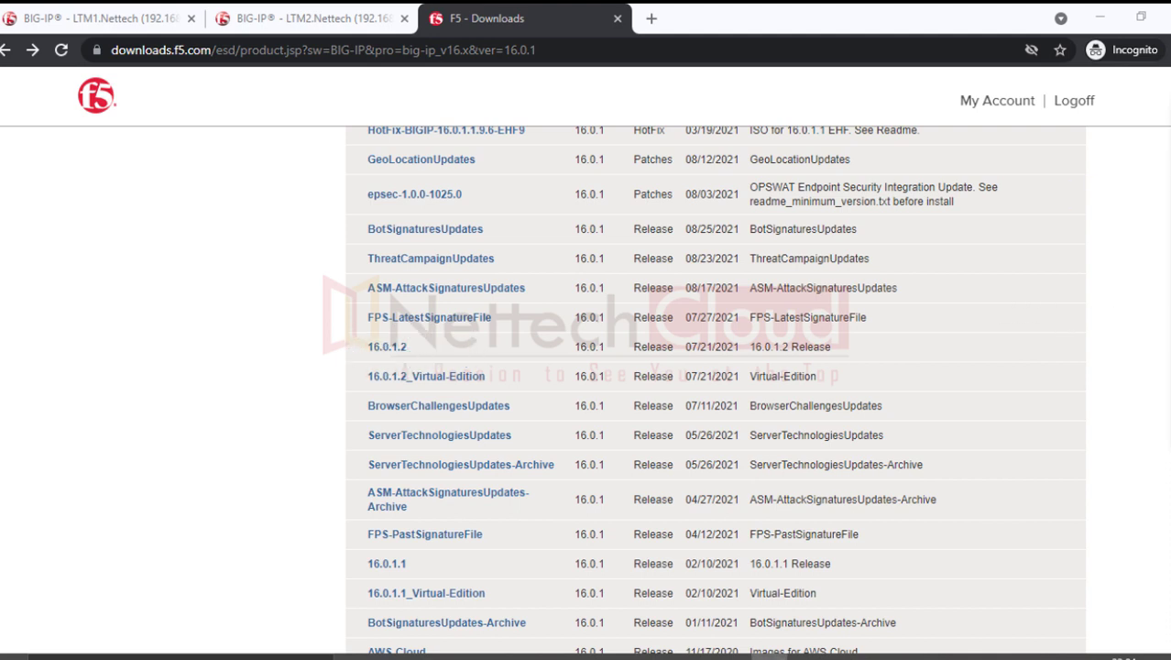
left_click(388, 349)
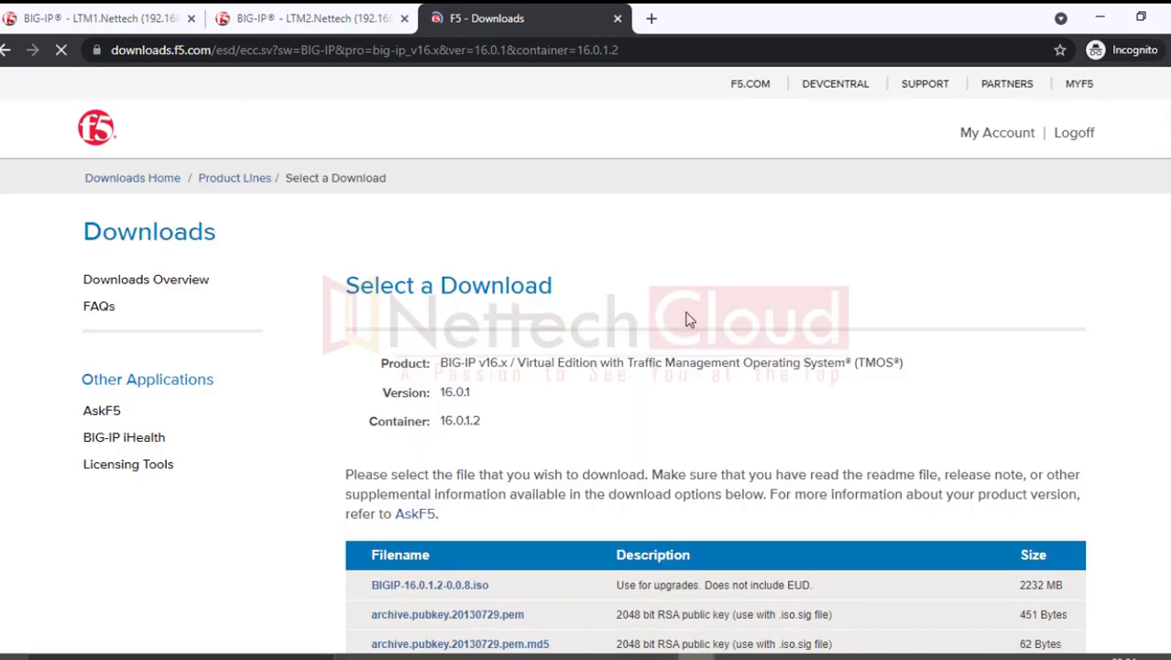
Highlight the BIGIP-16.0.1.2-0.0.8.iso file and its description, bracket the nearby md5 and sig files, and clear the marks
scroll(678, 316, "down", 2)
scroll(225, 479, "down", 2)
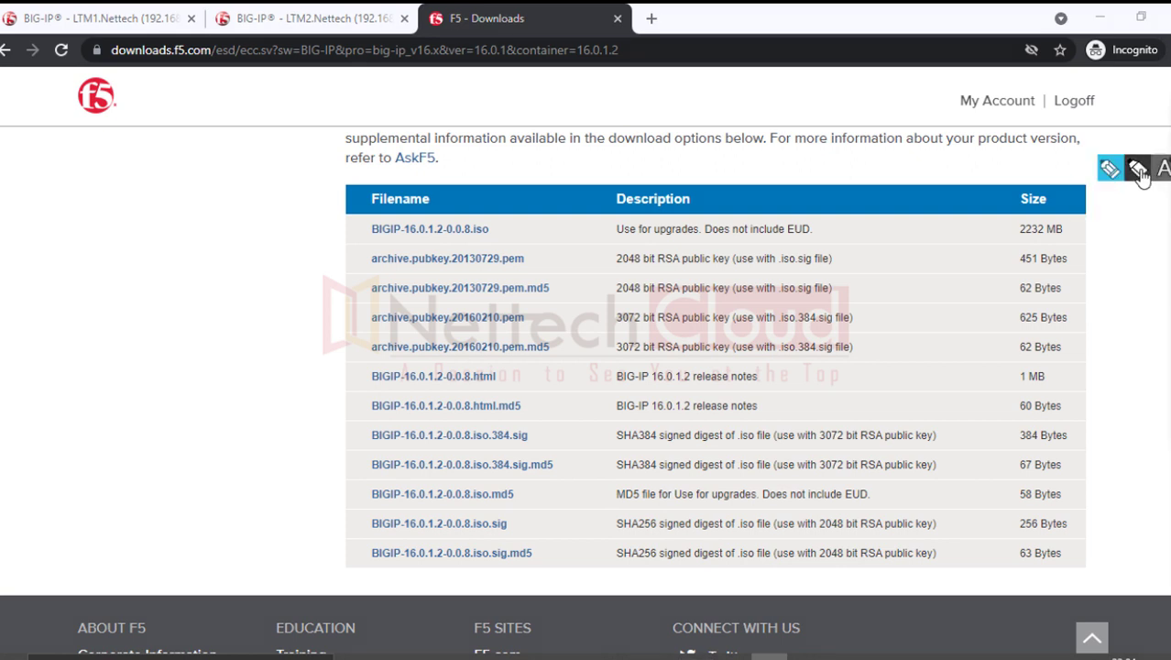
left_click_drag(367, 228, 464, 230)
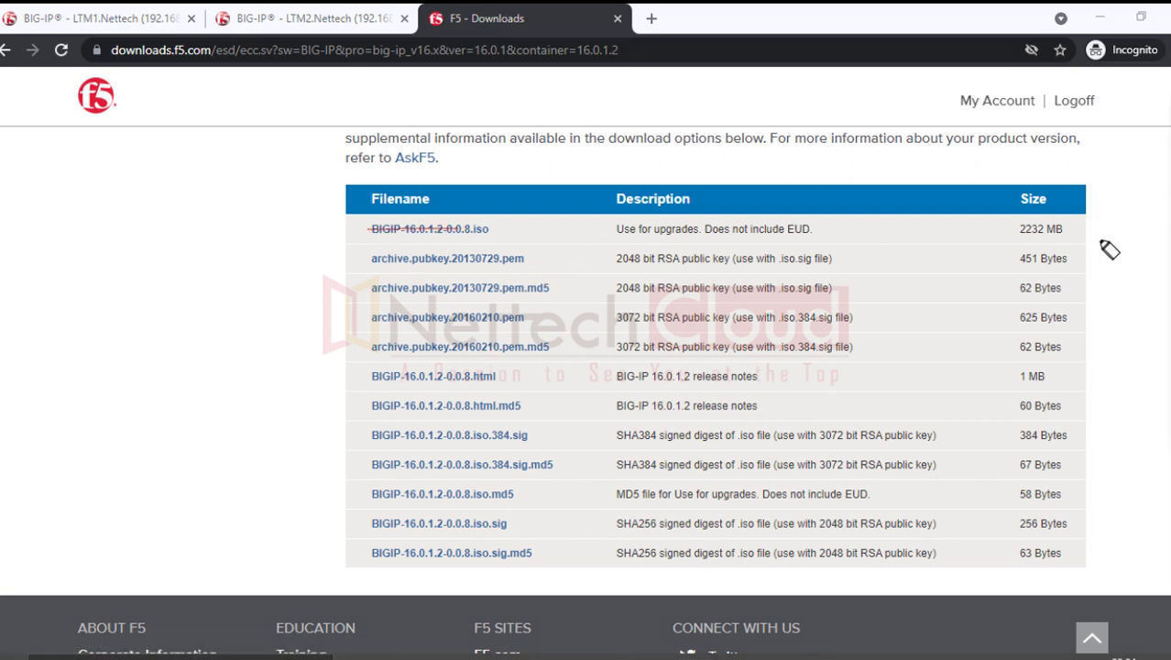
left_click(1120, 250)
mouse_move(369, 229)
left_mouse_down()
mouse_move(487, 231)
mouse_move(376, 233)
mouse_move(463, 235)
left_mouse_up()
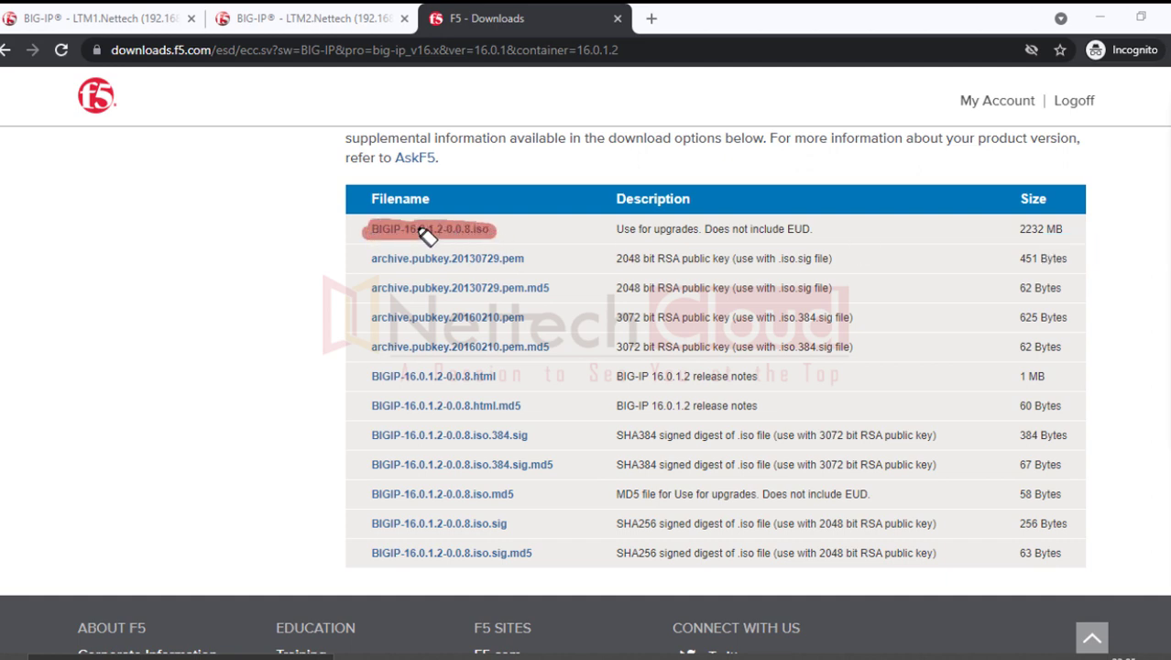
left_click_drag(609, 234, 794, 235)
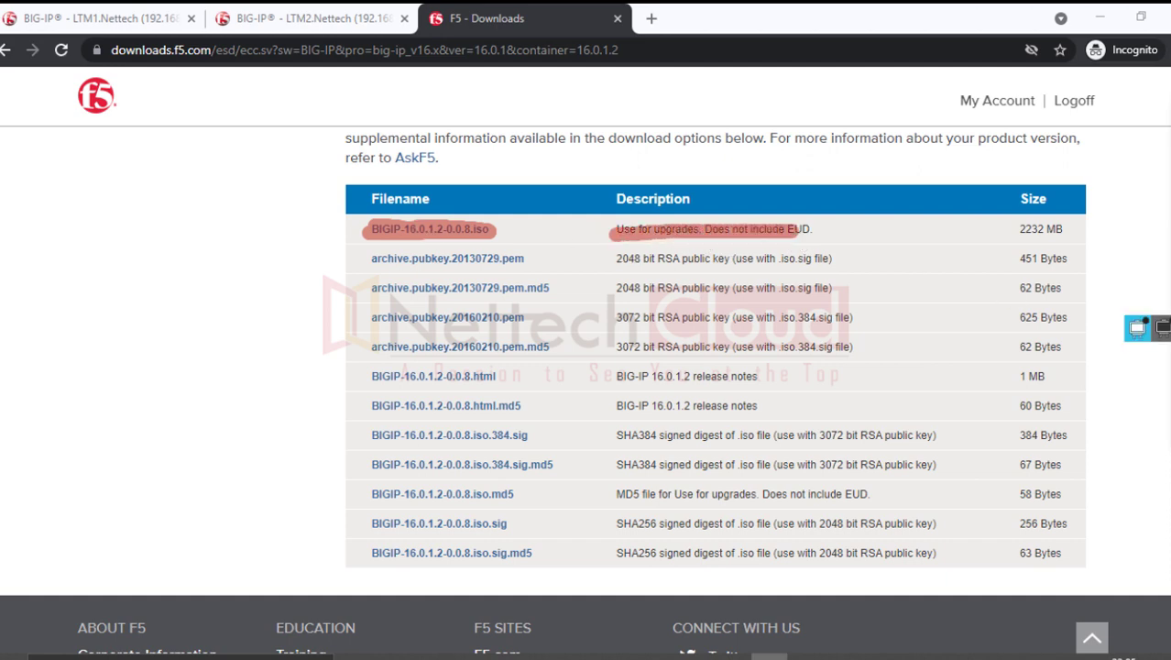
left_click(1164, 322)
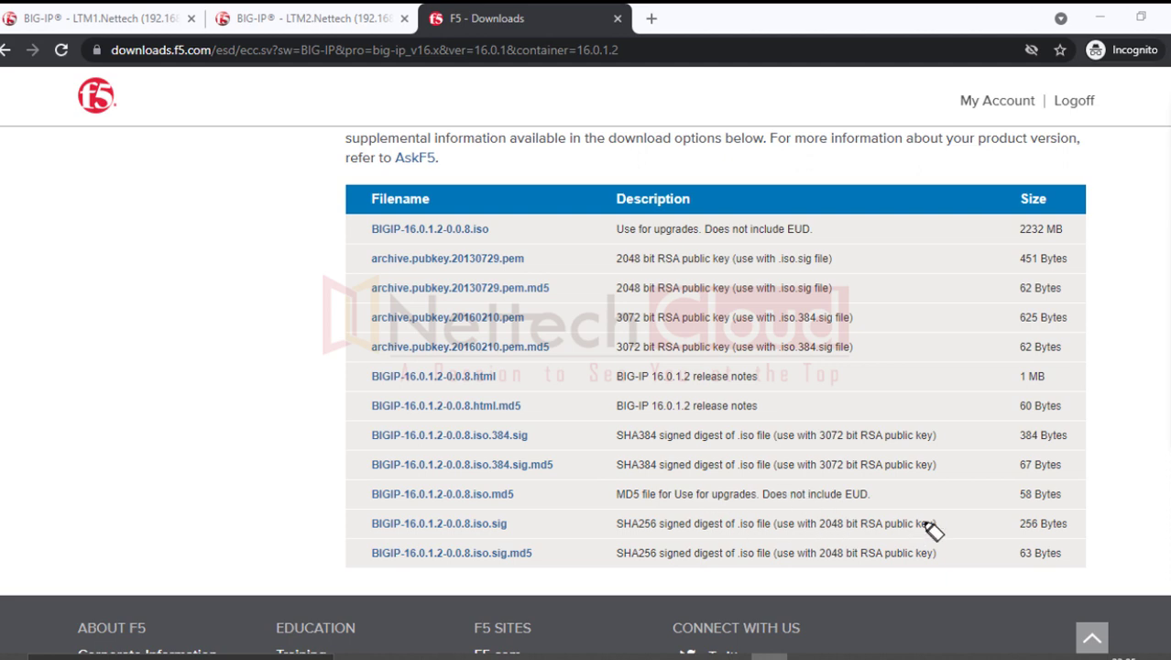
mouse_move(557, 407)
left_mouse_down()
mouse_move(578, 497)
mouse_move(530, 495)
left_mouse_up()
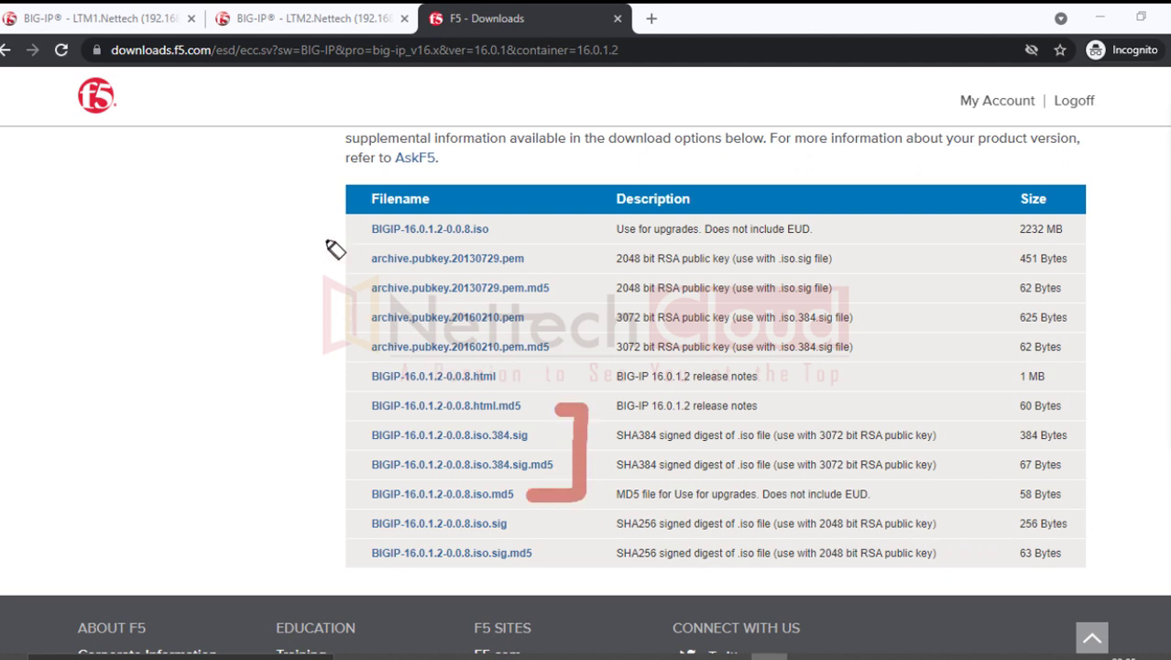
left_click_drag(307, 214, 556, 138)
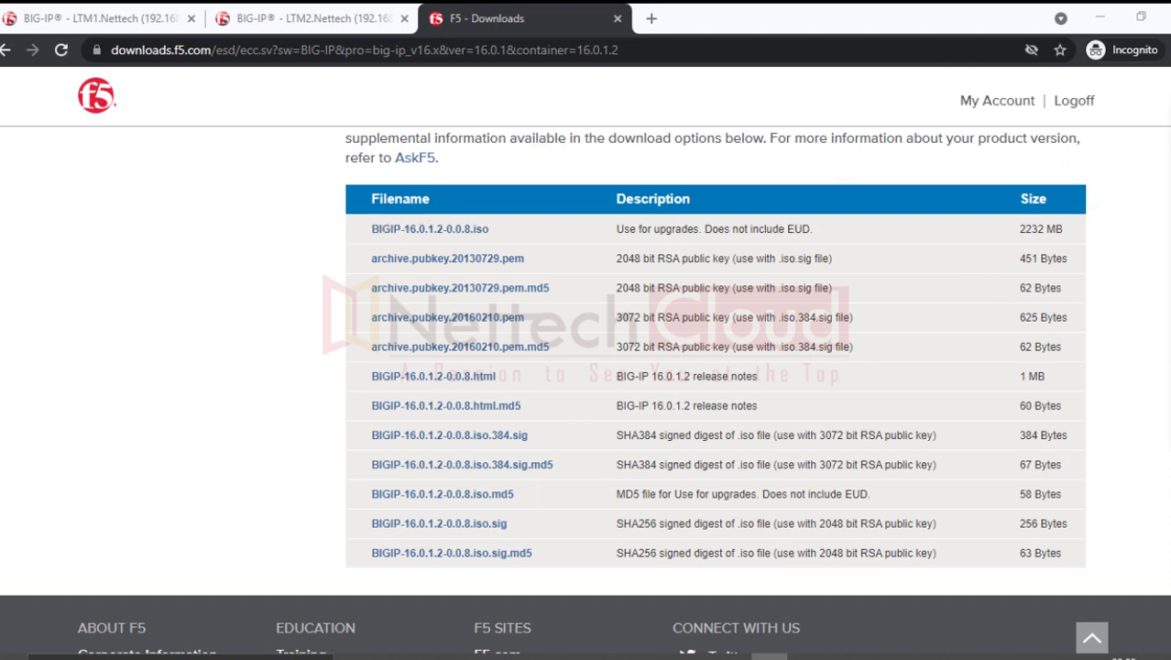
Open the download locations for BIGIP-16.0.1.2-0.0.8.iso, review the available regions and close the F5 Downloads page
left_click(444, 237)
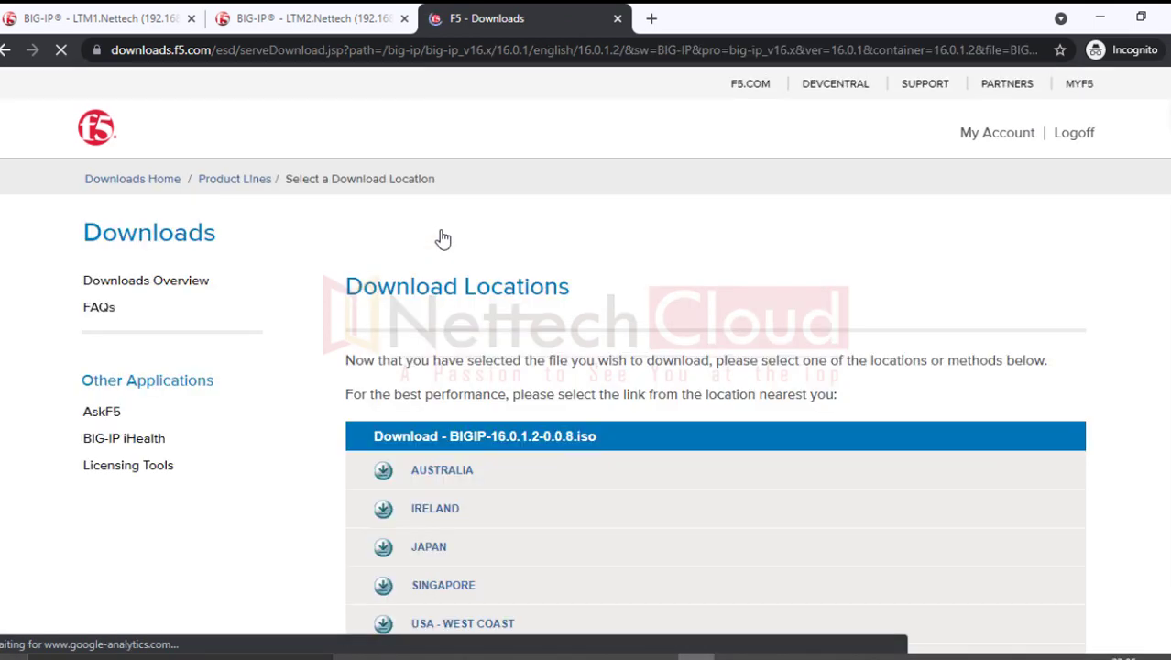
scroll(653, 340, "down", 3)
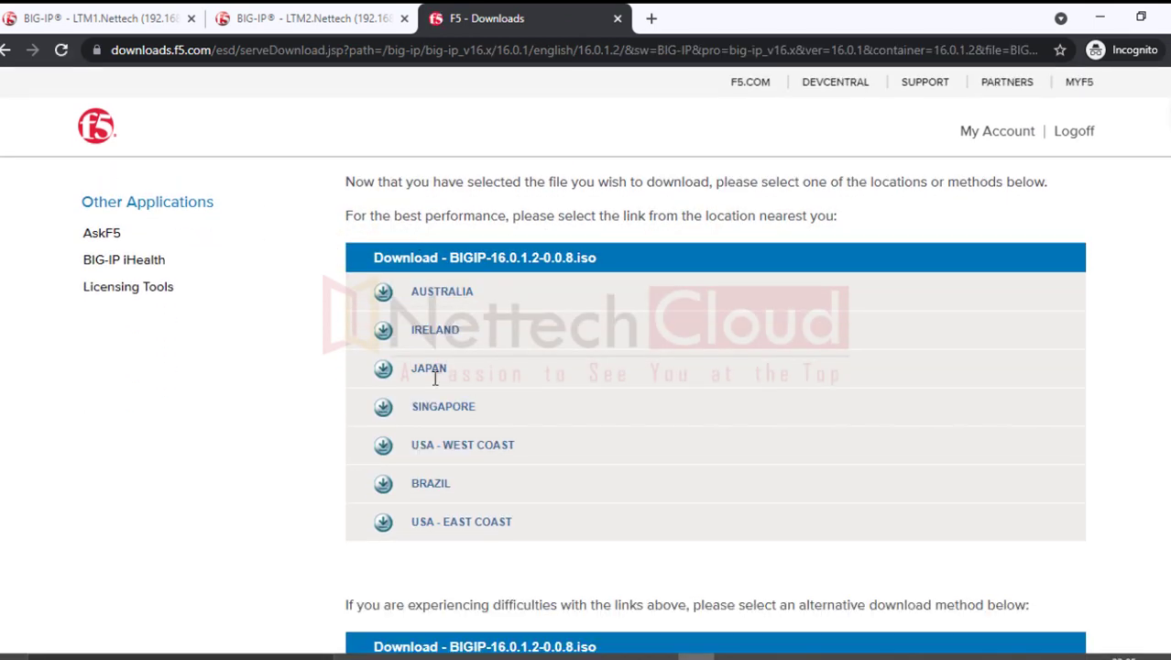
scroll(233, 444, "up", 3)
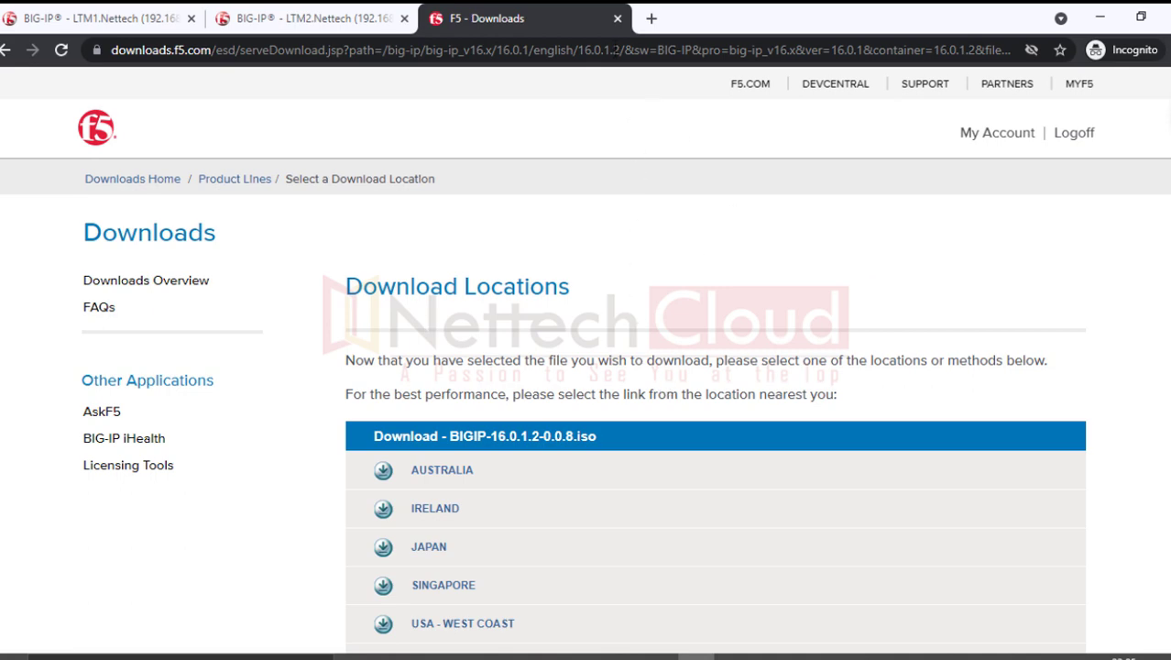
left_click(618, 19)
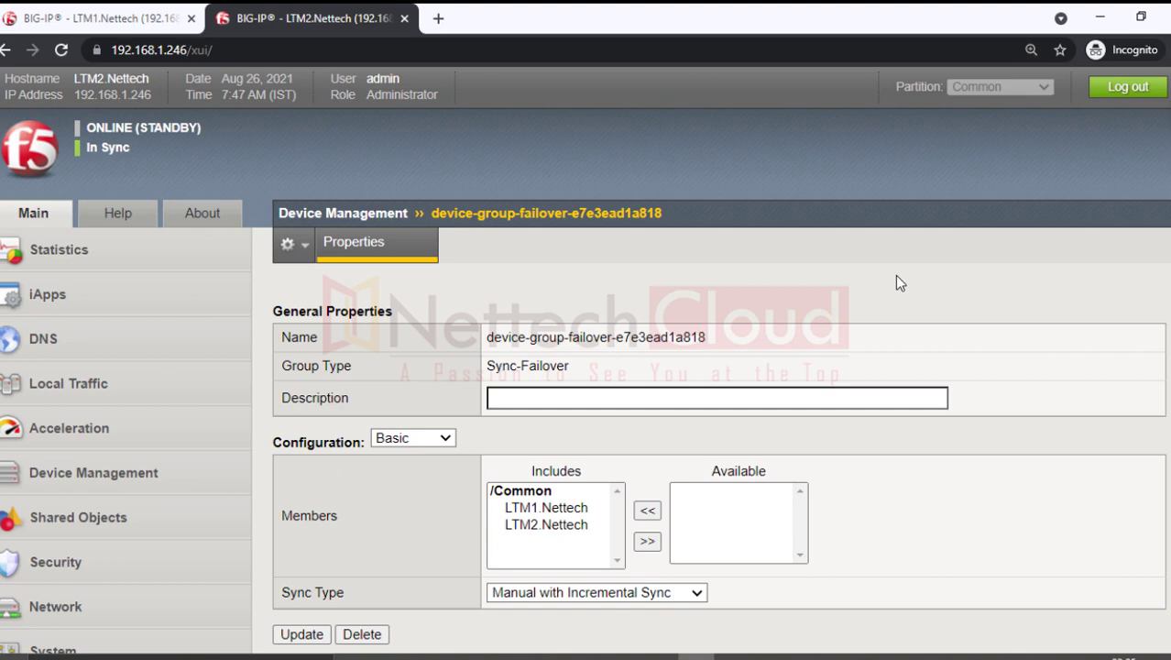
Open the software Image List on LTM2 and start importing a new software image
scroll(896, 275, "down", 1)
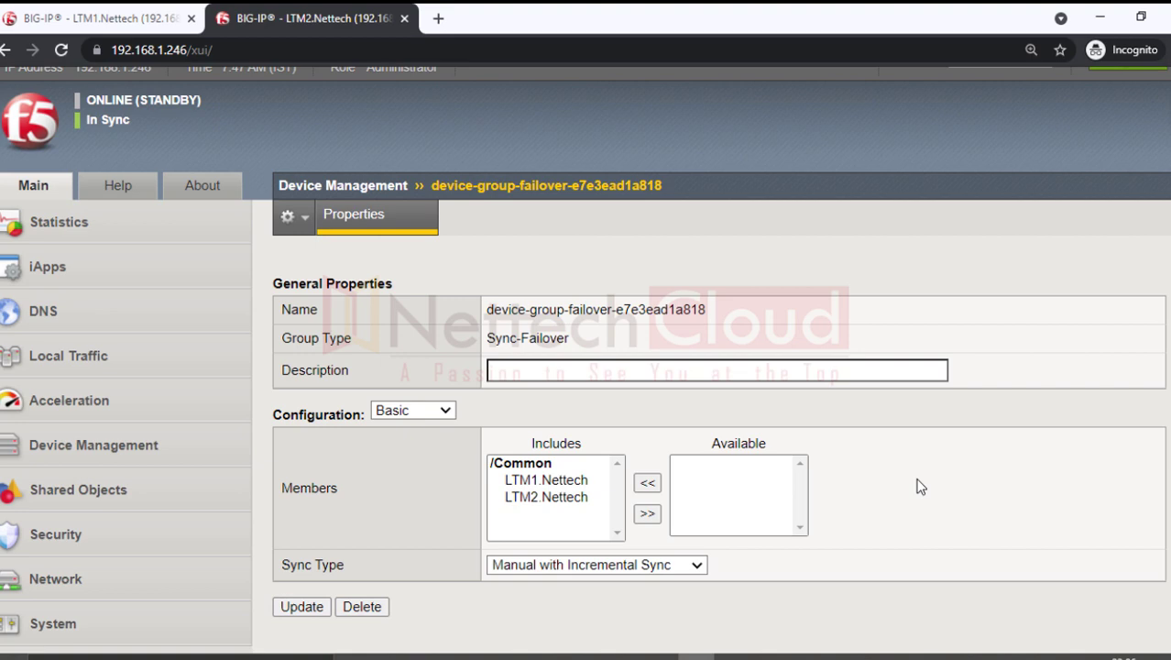
left_click(110, 622)
scroll(730, 470, "down", 1)
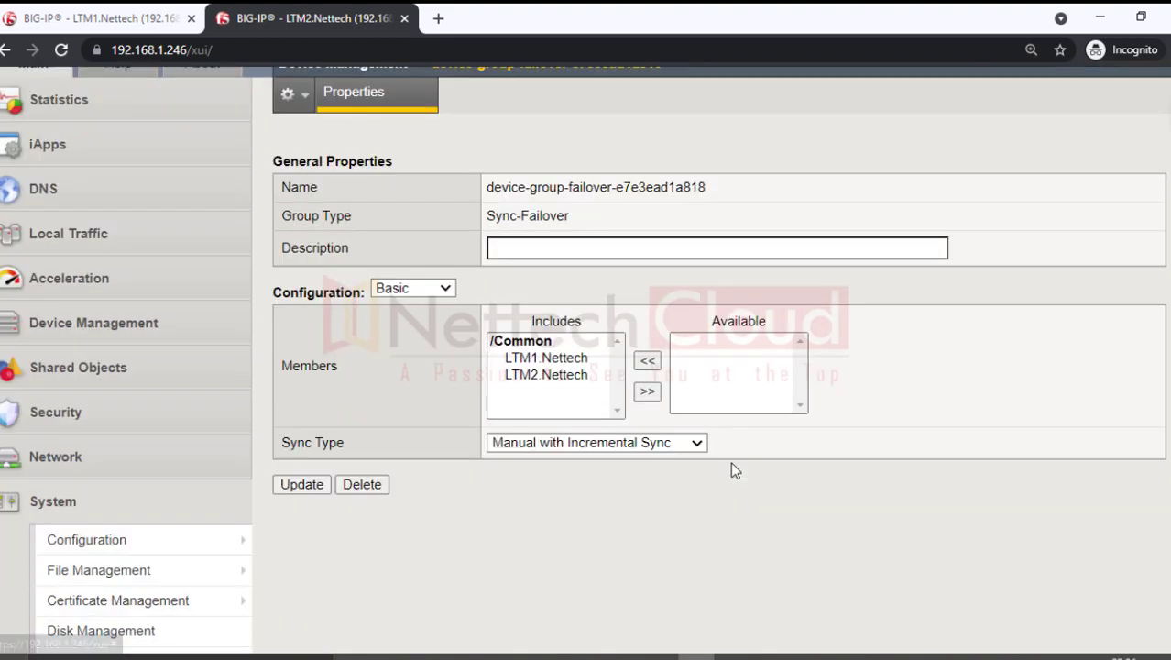
scroll(874, 451, "down", 2)
scroll(874, 451, "down", 1)
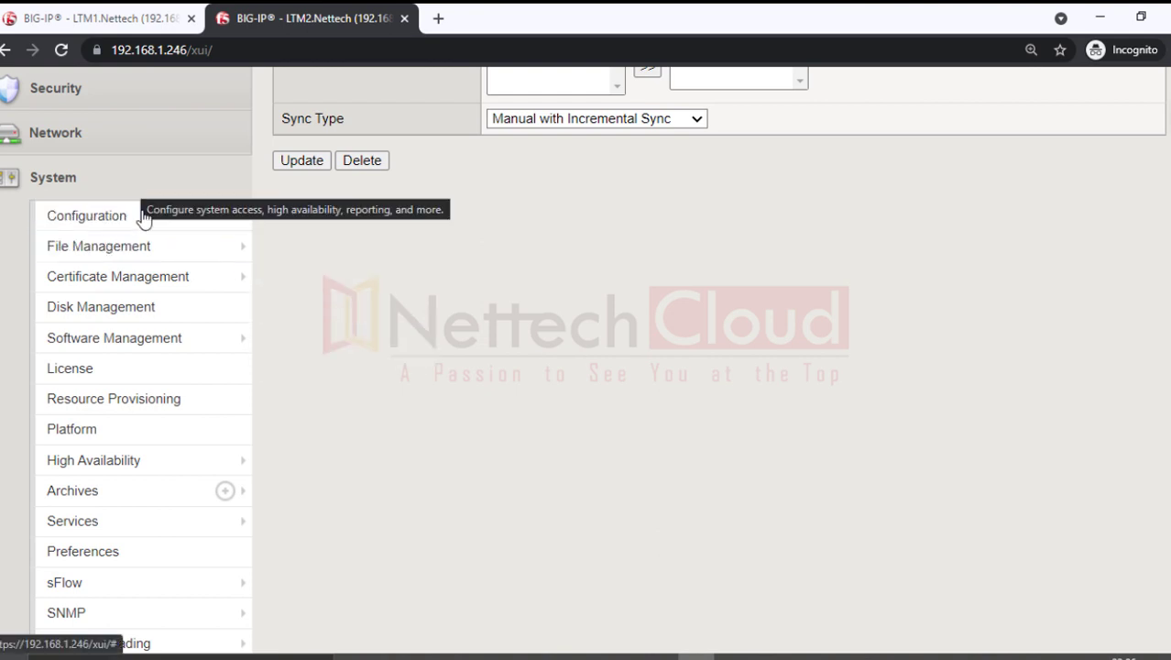
mouse_move(175, 348)
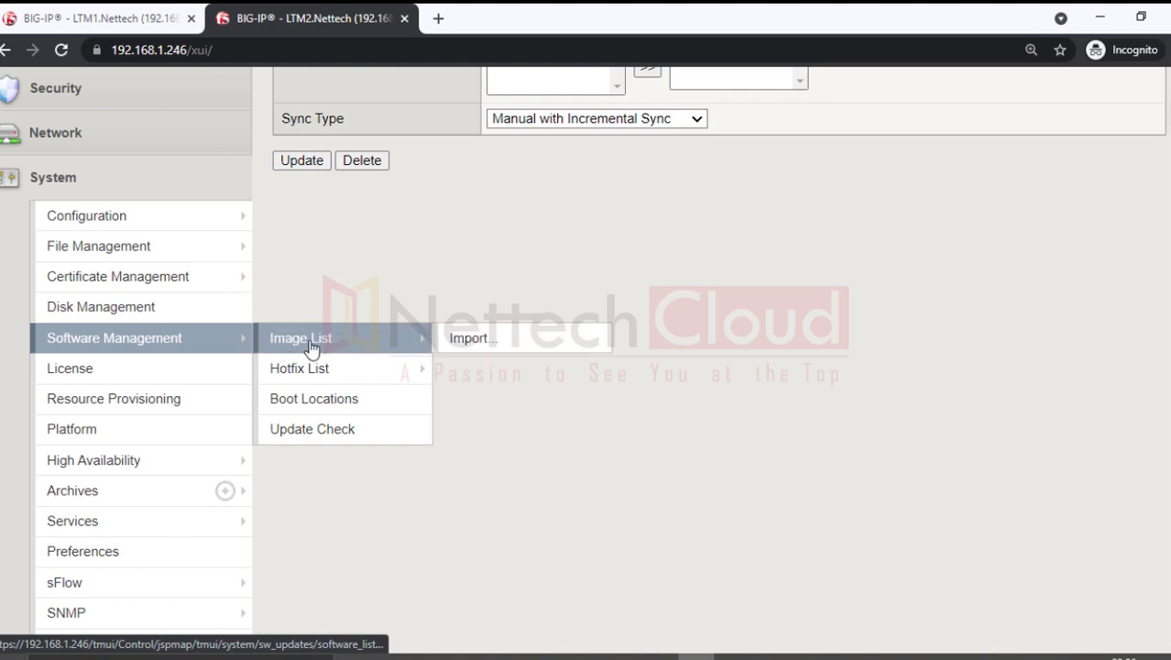
left_click(308, 341)
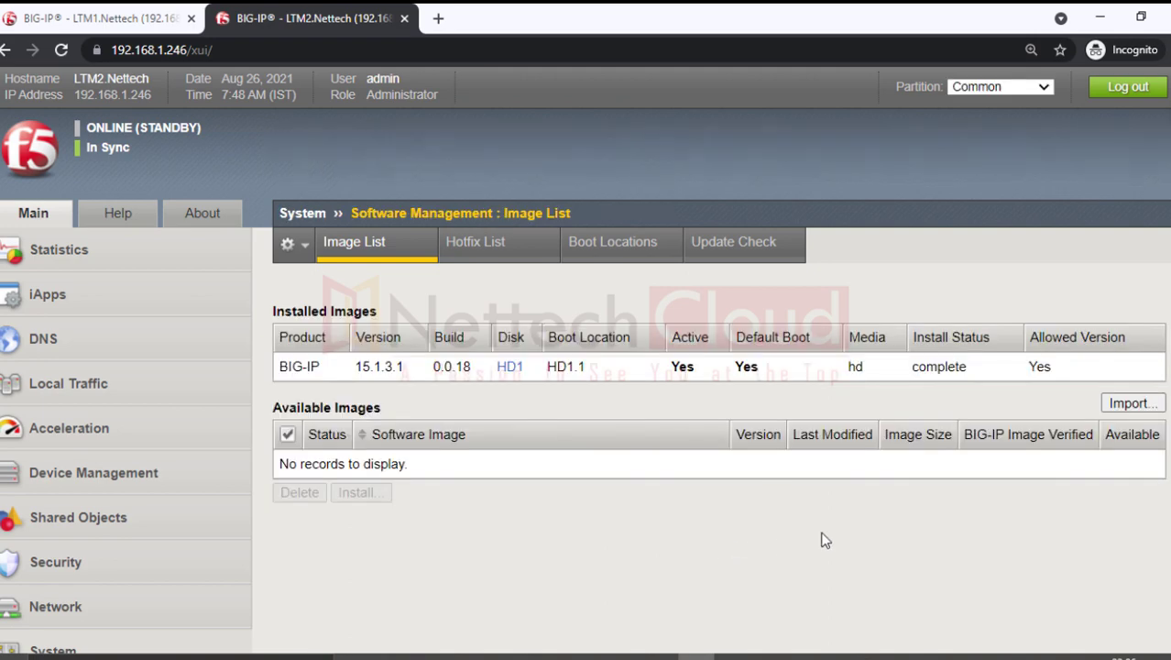
left_click(1131, 406)
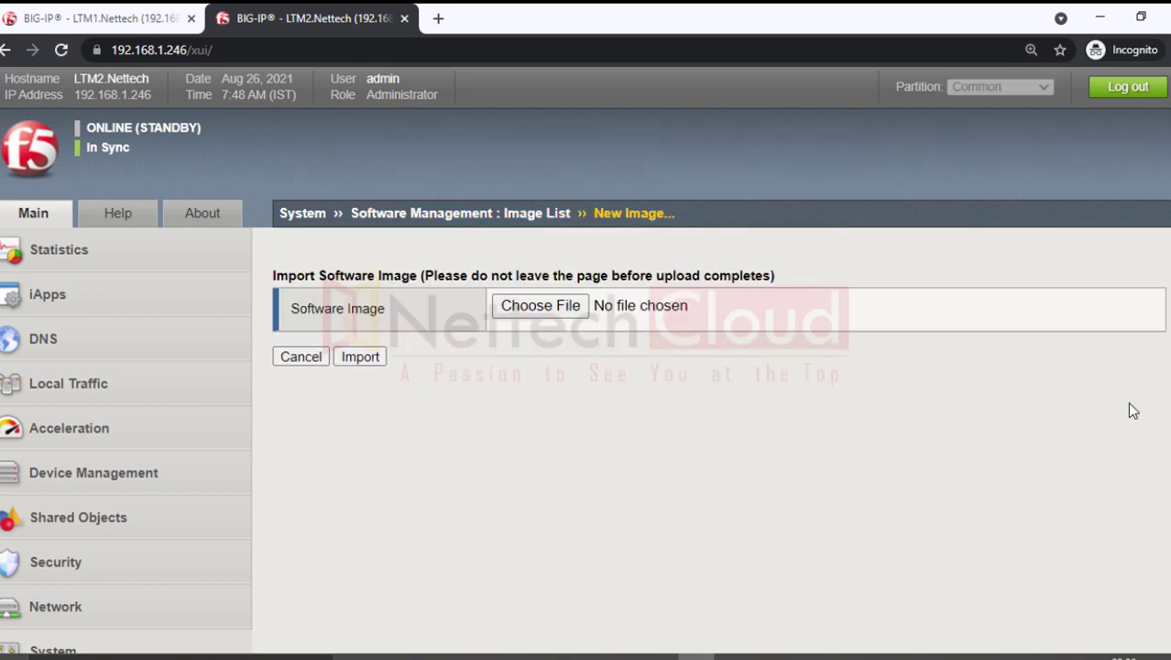
Circle the Choose File control for the software image with the screen pen and clear the mark
left_click(769, 657)
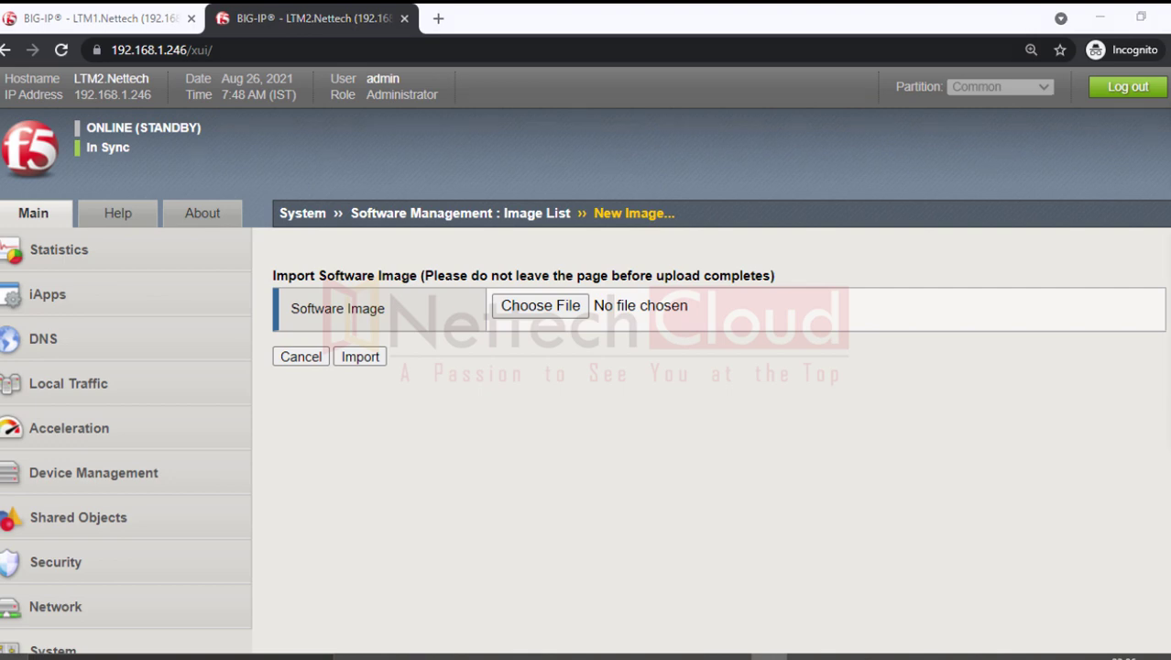
mouse_move(589, 282)
left_mouse_down()
mouse_move(478, 285)
mouse_move(587, 261)
mouse_move(641, 293)
left_mouse_up()
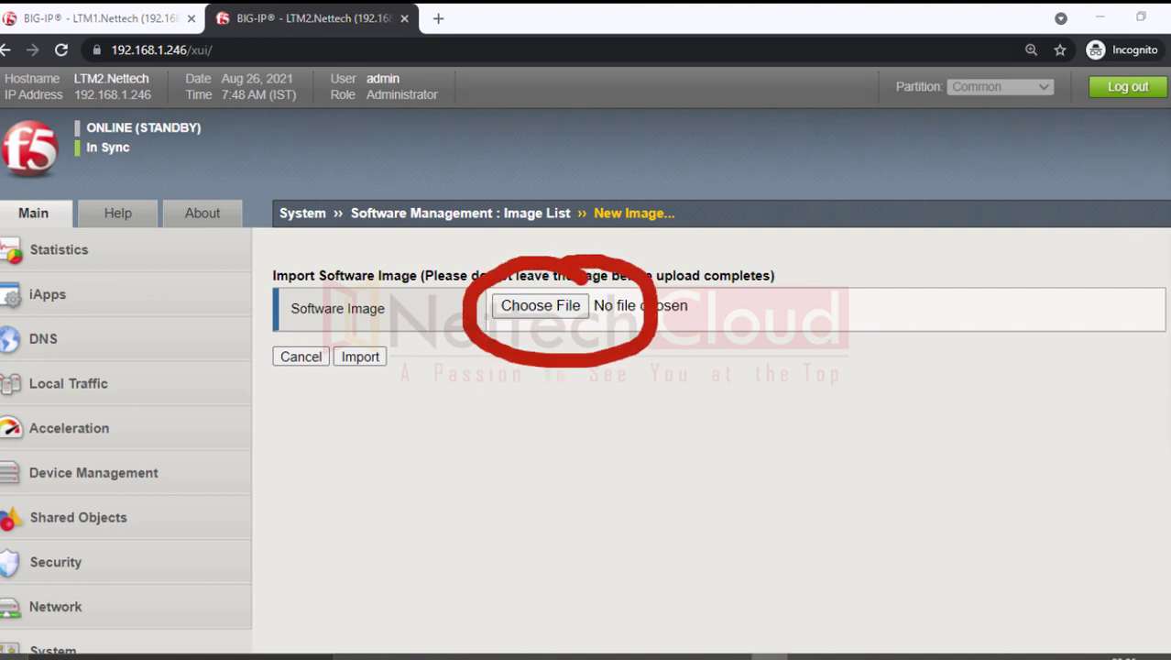
left_click(1109, 167)
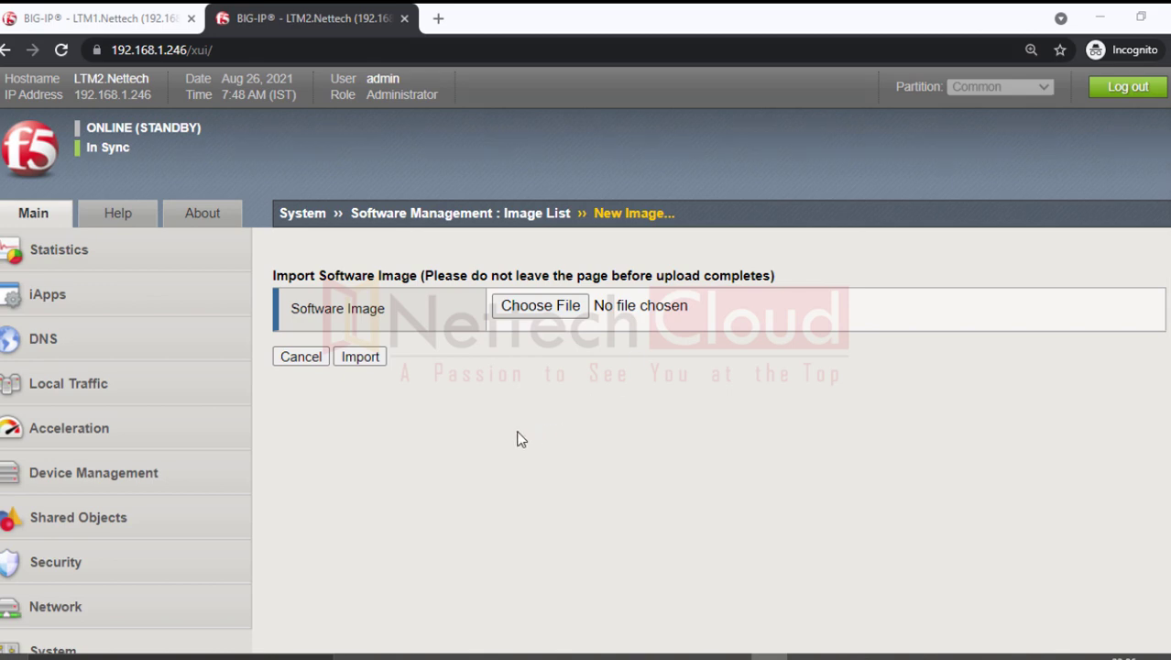
left_click(1103, 22)
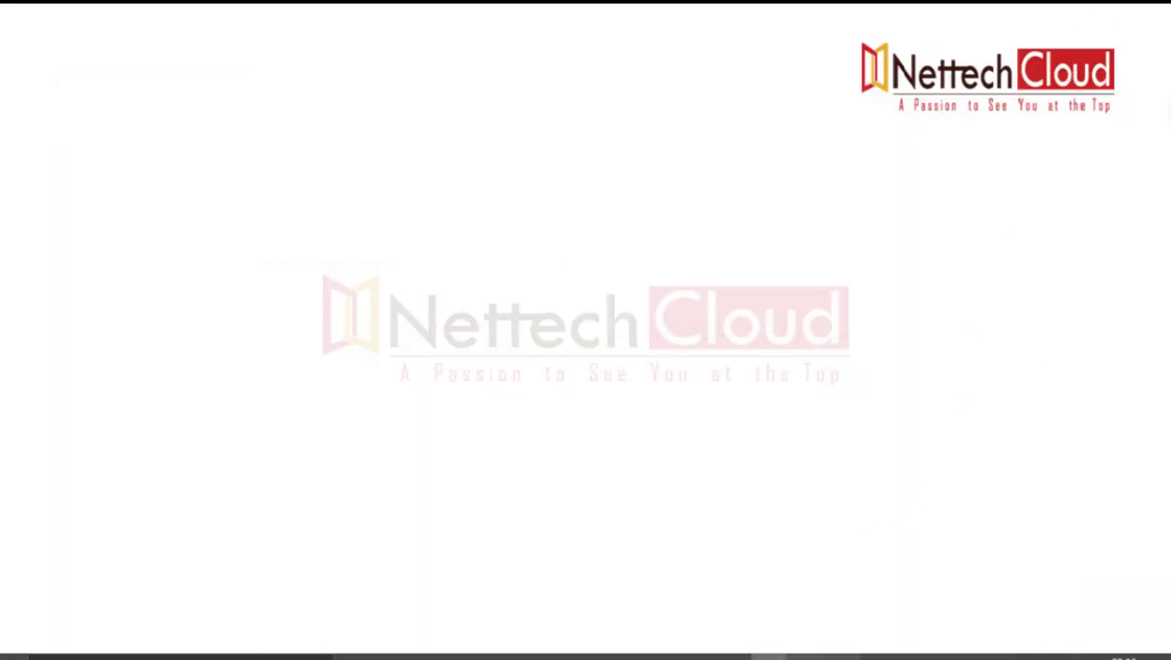
left_click(768, 656)
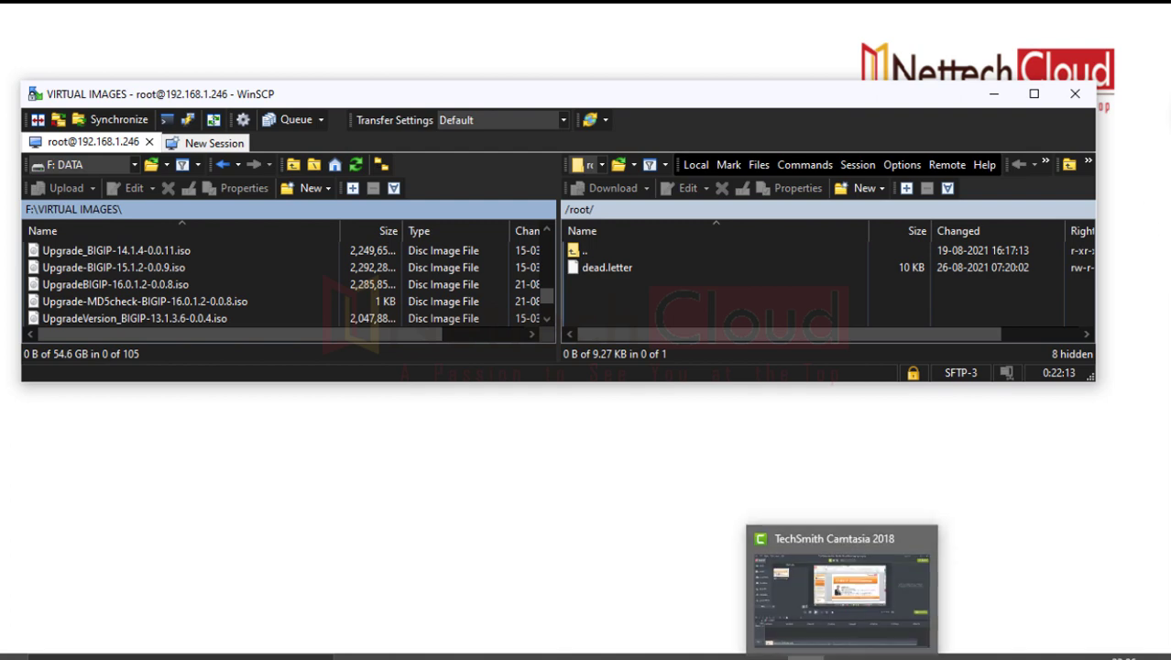
left_click(1168, 154)
left_click(1112, 172)
left_click(1169, 248)
left_click(1152, 251)
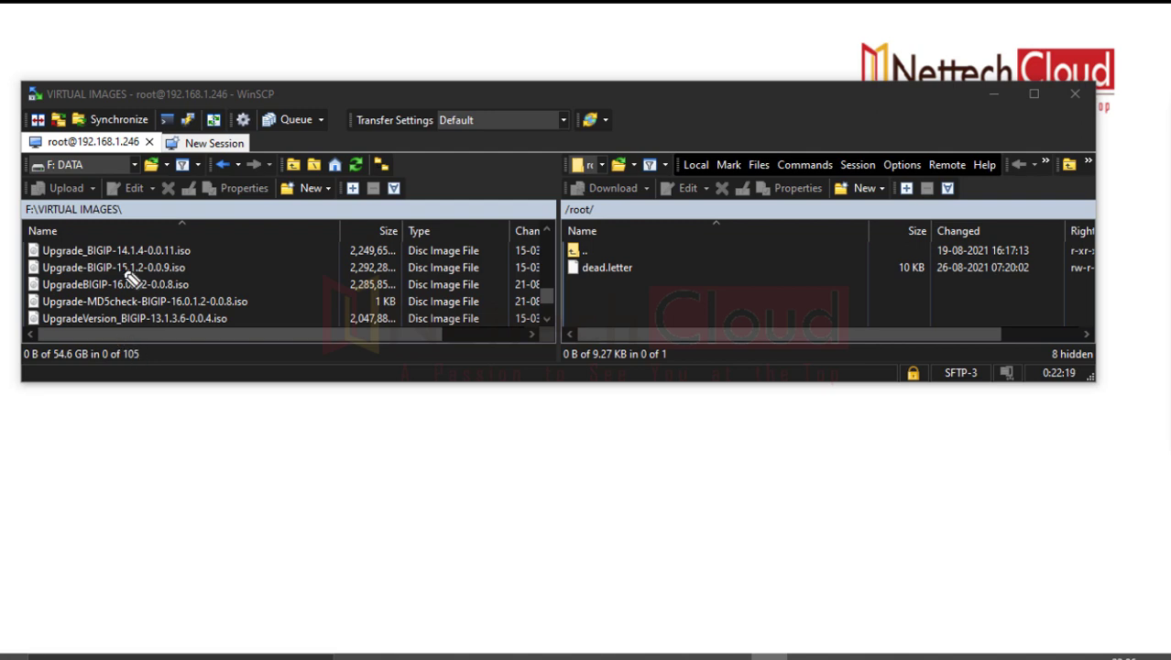
Handwrite "WINSCP → SCP" below the WinSCP window, underline both words and add a dash and a branching arrow
mouse_move(205, 453)
left_mouse_down()
mouse_move(226, 491)
mouse_move(346, 487)
mouse_move(430, 459)
left_mouse_up()
left_click_drag(275, 502, 444, 490)
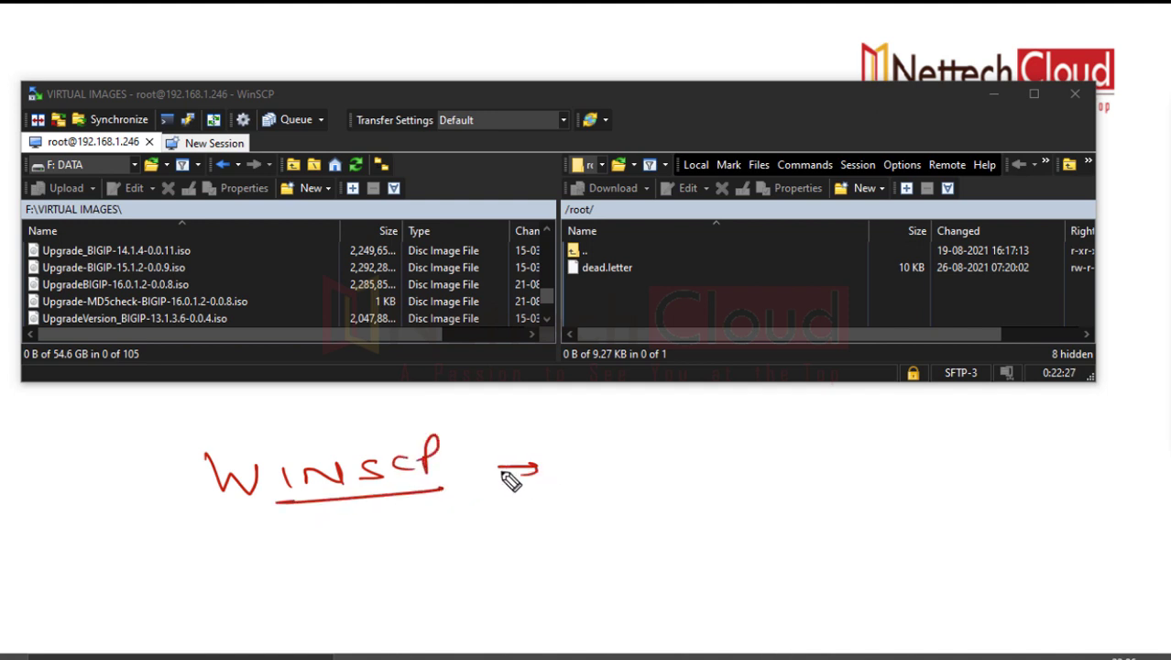
mouse_move(497, 468)
left_mouse_down()
mouse_move(539, 468)
mouse_move(529, 474)
left_mouse_up()
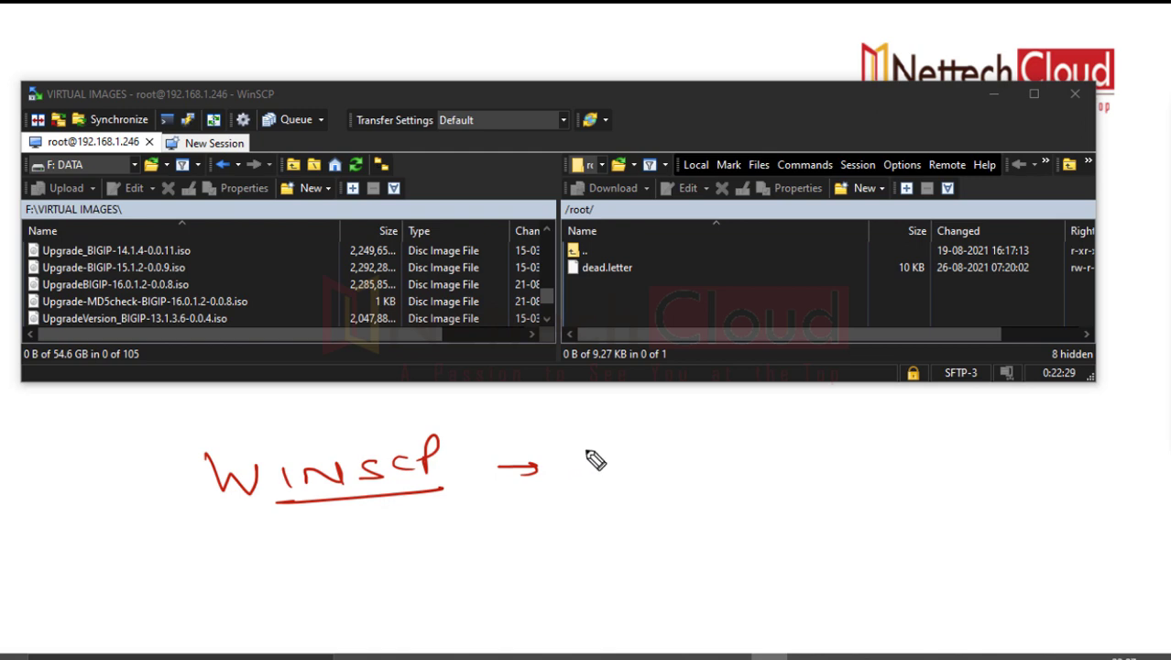
mouse_move(613, 447)
left_mouse_down()
mouse_move(588, 465)
mouse_move(643, 463)
left_mouse_up()
left_click_drag(652, 455, 675, 483)
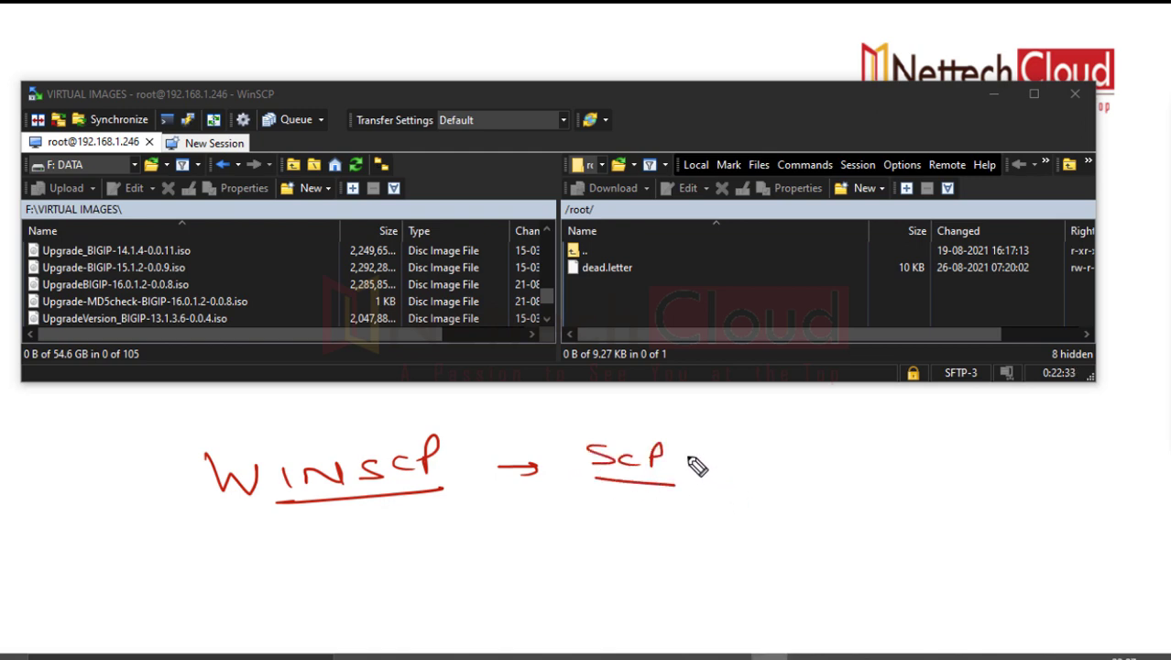
left_click_drag(730, 447, 691, 454)
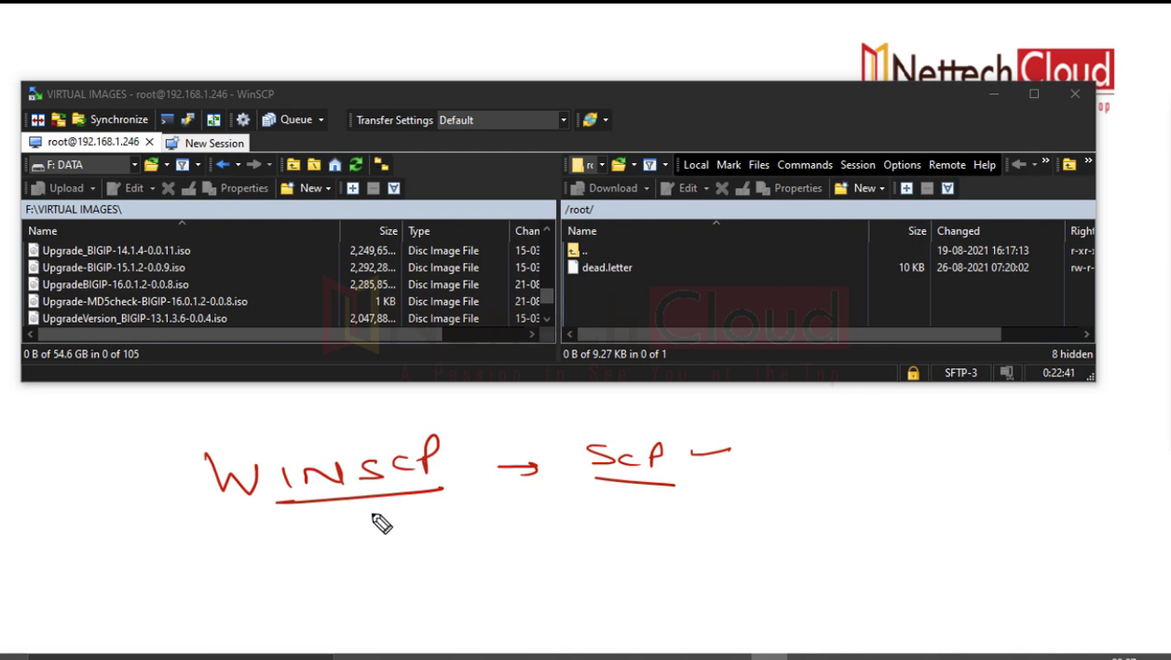
mouse_move(376, 504)
left_mouse_down()
mouse_move(375, 529)
mouse_move(423, 533)
left_mouse_up()
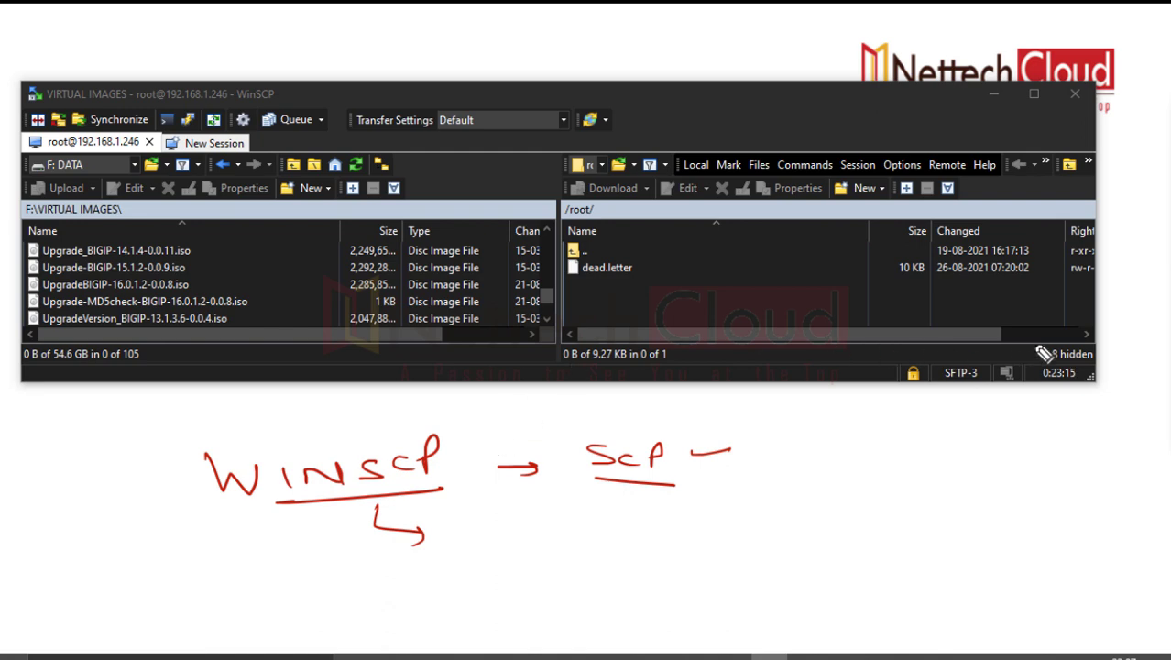
Clear the handwriting, circle the local F:\VIRTUAL IMAGES file list, and point an arrow at UpgradeBIGIP-16.0.1.2-0.0.8.iso
key("e")
mouse_move(210, 207)
left_mouse_down()
mouse_move(380, 367)
mouse_move(18, 284)
left_mouse_up()
left_click_drag(261, 474, 262, 432)
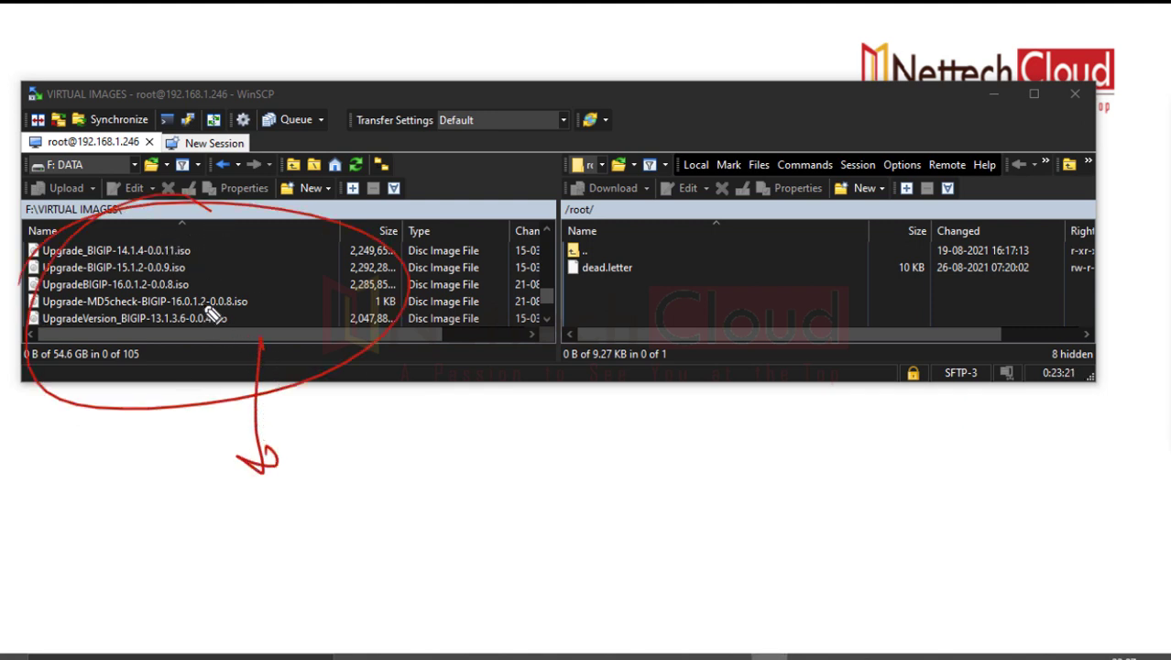
mouse_move(198, 286)
left_mouse_down()
mouse_move(266, 269)
mouse_move(220, 286)
left_mouse_up()
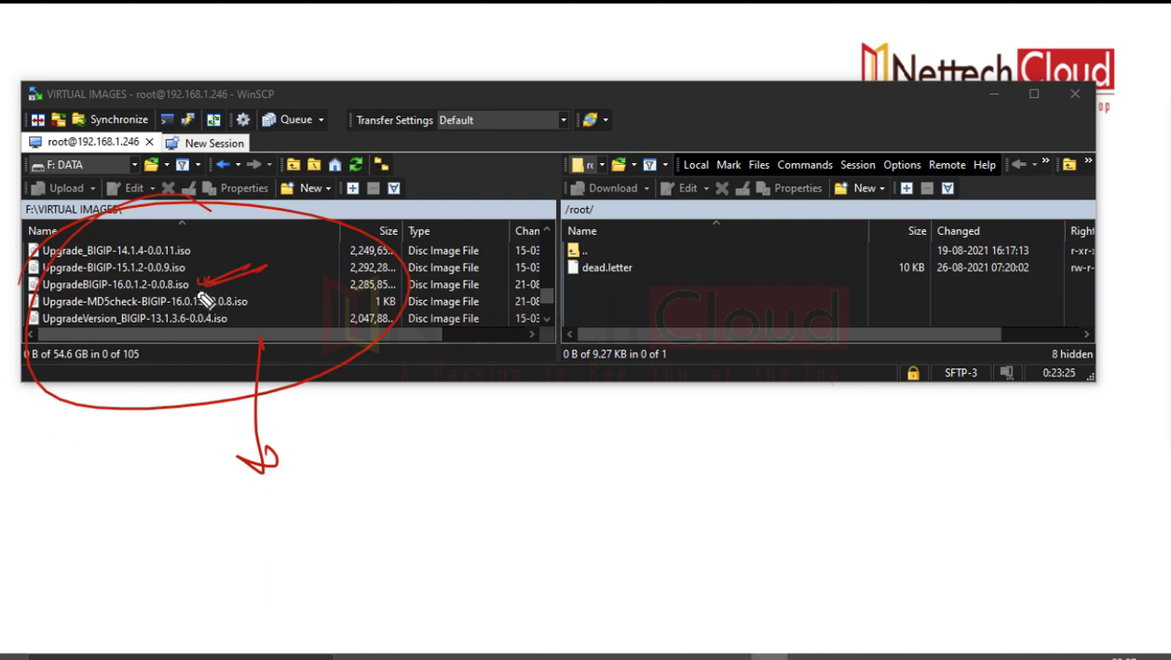
left_click_drag(641, 177, 658, 209)
left_click_drag(428, 477, 505, 375)
mouse_move(534, 415)
left_mouse_down()
mouse_move(500, 441)
mouse_move(630, 445)
mouse_move(658, 403)
mouse_move(648, 481)
left_mouse_up()
mouse_move(721, 423)
left_mouse_down()
mouse_move(757, 449)
mouse_move(876, 439)
mouse_move(812, 478)
left_mouse_up()
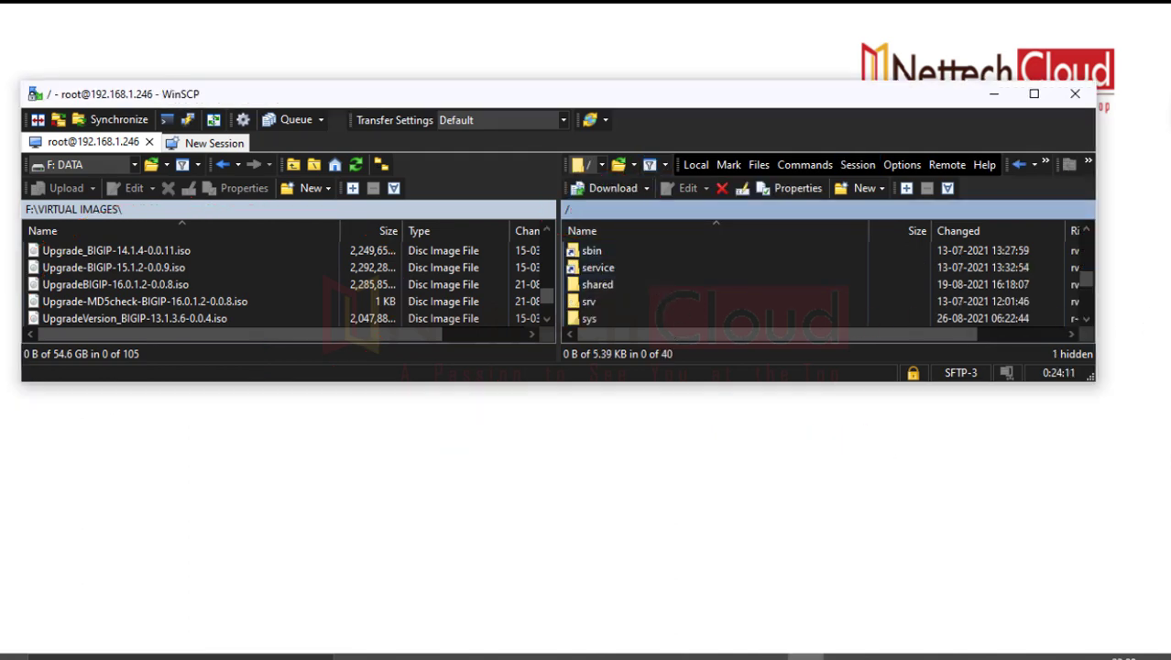
Circle the remote root directory, draw an arrow to its shared folder and clear the marks
left_click(1143, 156)
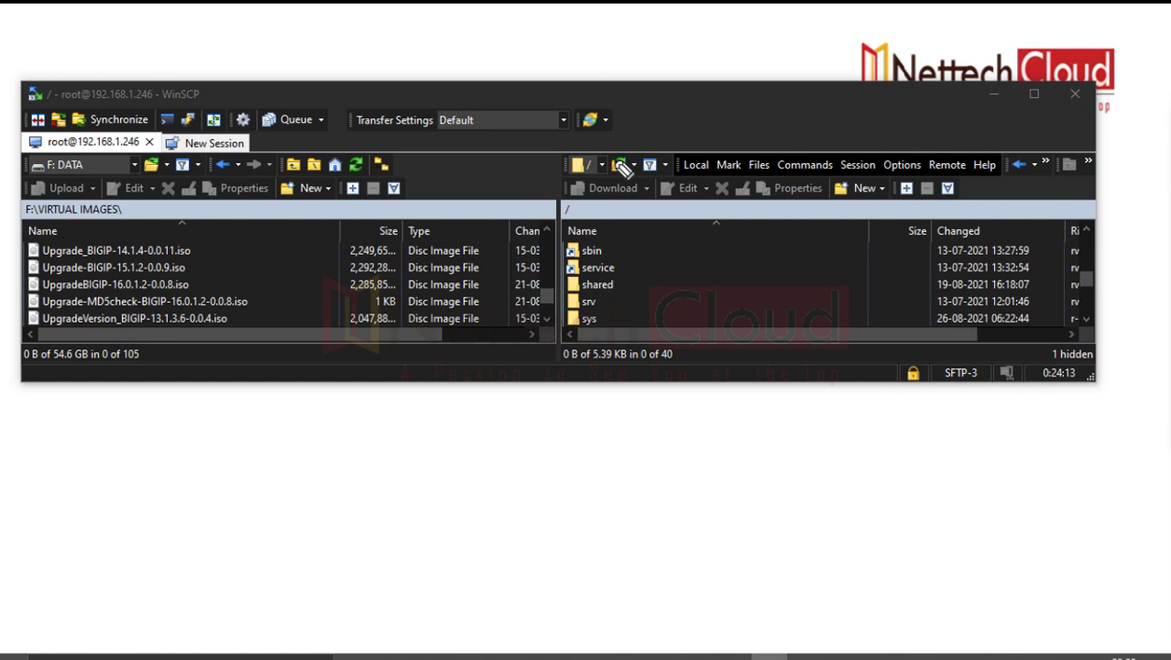
mouse_move(604, 146)
left_mouse_down()
mouse_move(593, 209)
mouse_move(612, 155)
mouse_move(609, 197)
mouse_move(662, 267)
mouse_move(628, 291)
mouse_move(632, 271)
left_mouse_up()
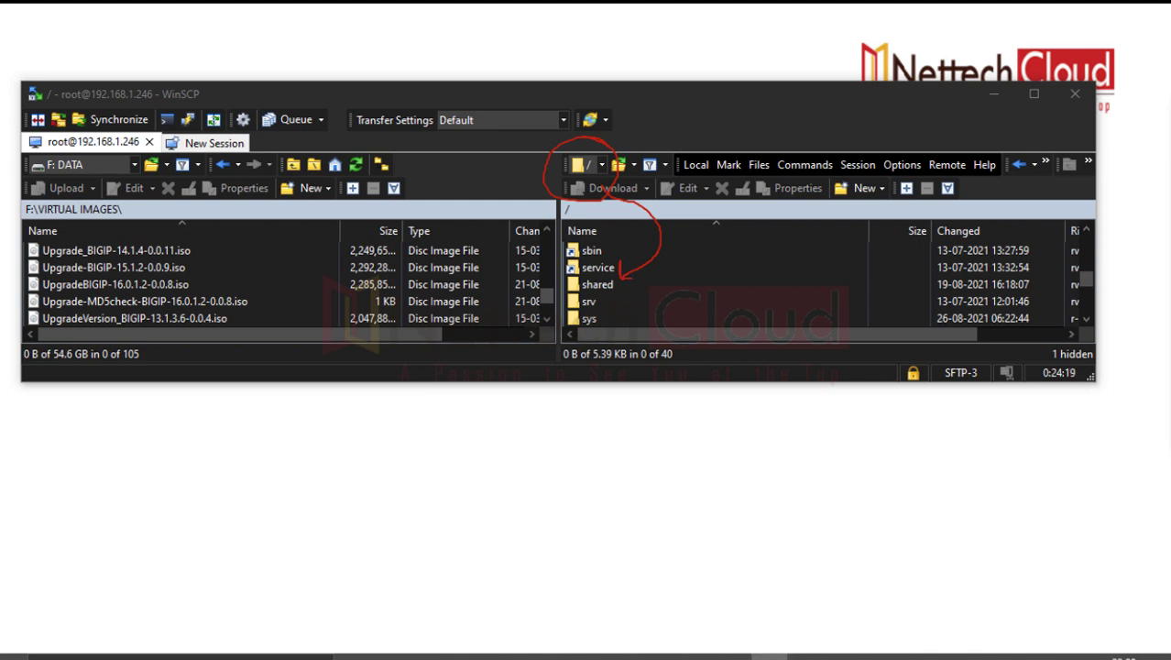
key("Escape")
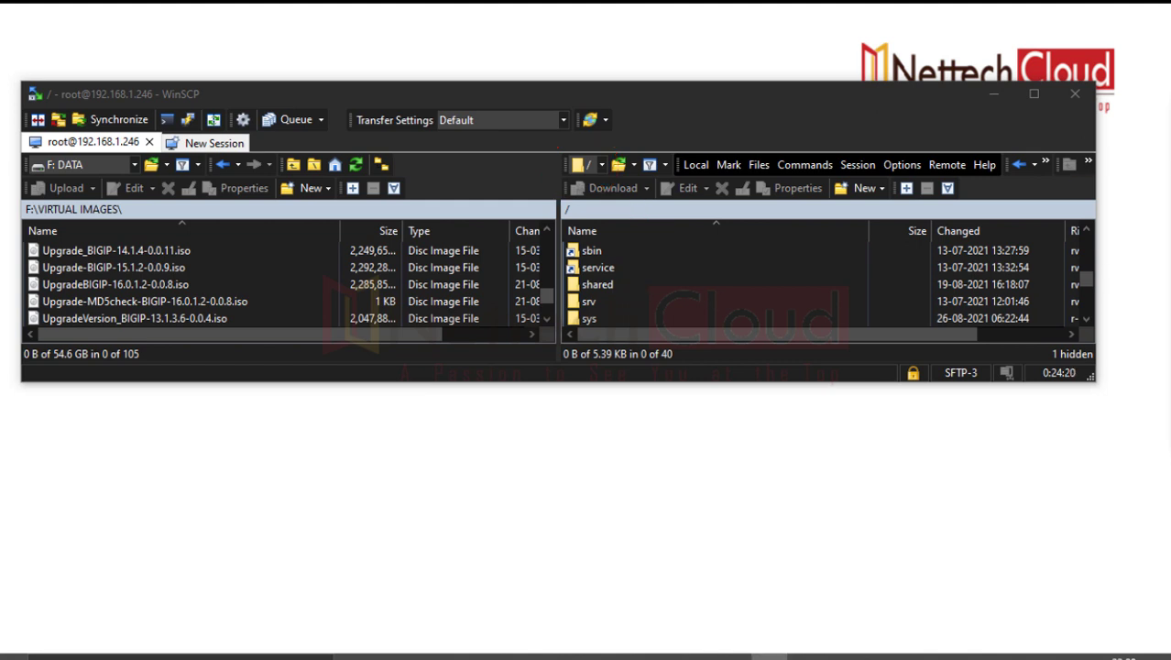
Open the remote /shared/images/ folder and upload UpgradeBIGIP-16.0.1.2-0.0.8.iso to it from F:\VIRTUAL IMAGES
double_click(612, 287)
scroll(614, 286, "down", 2)
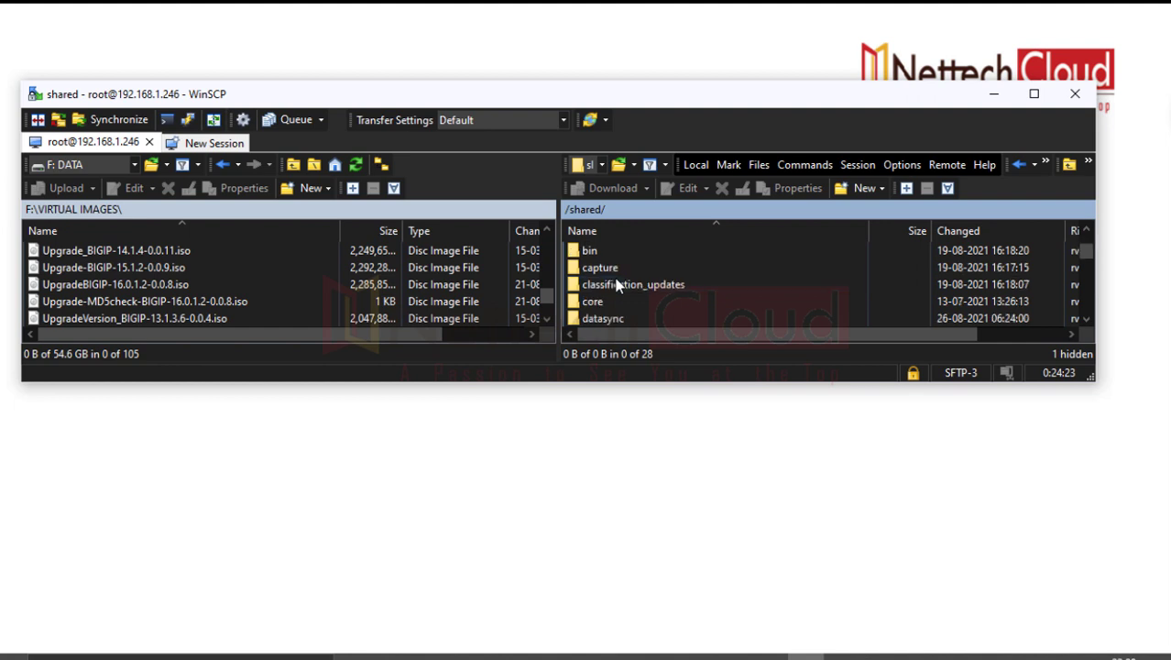
scroll(617, 286, "down", 1)
scroll(617, 286, "down", 1)
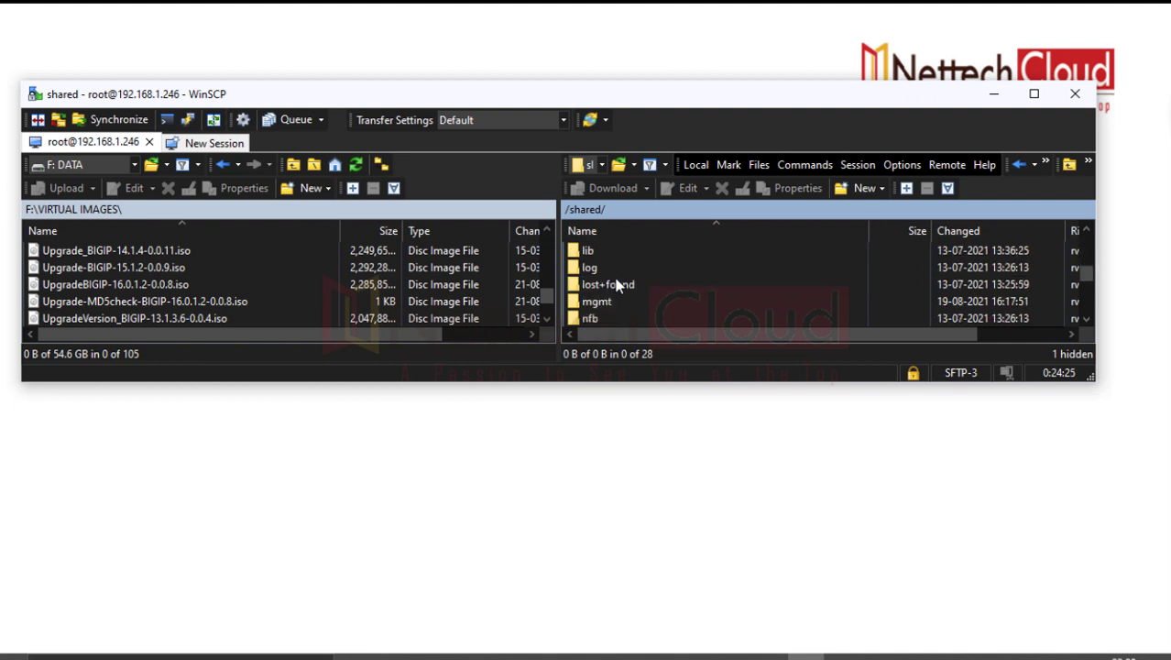
scroll(618, 275, "up", 1)
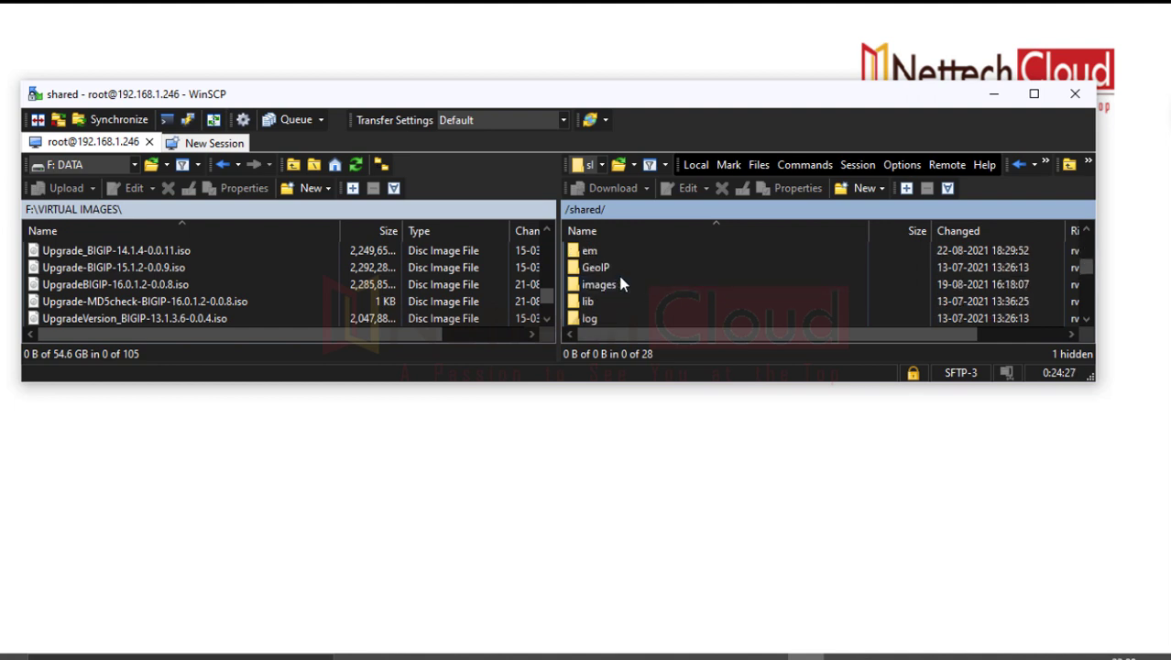
double_click(615, 284)
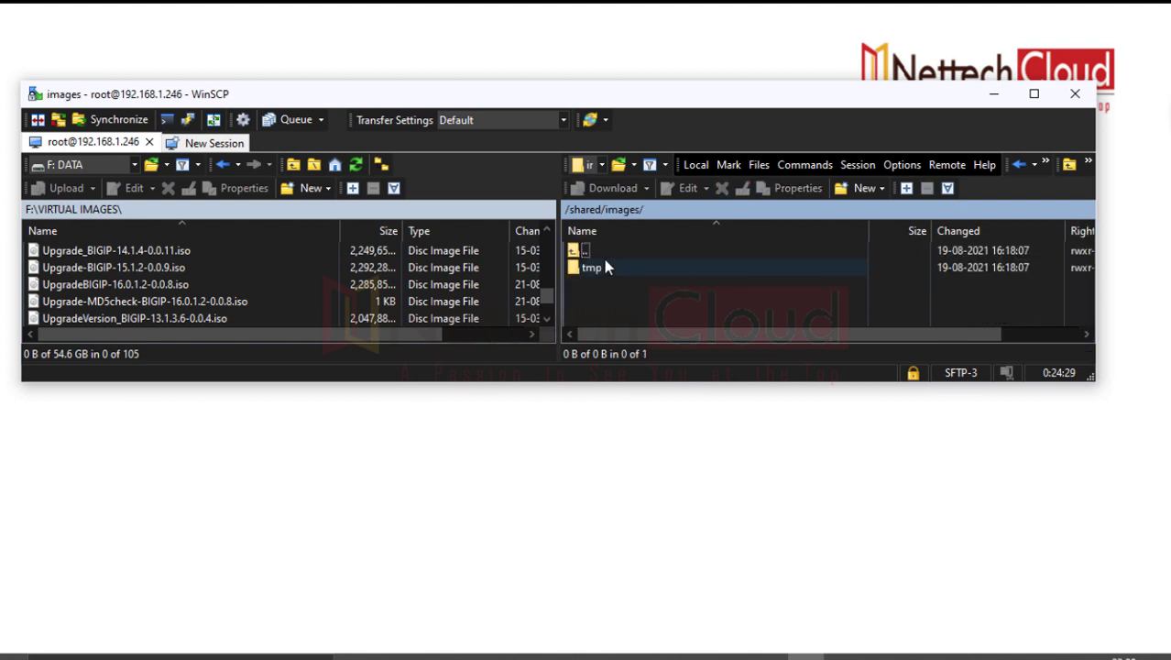
left_click(114, 285)
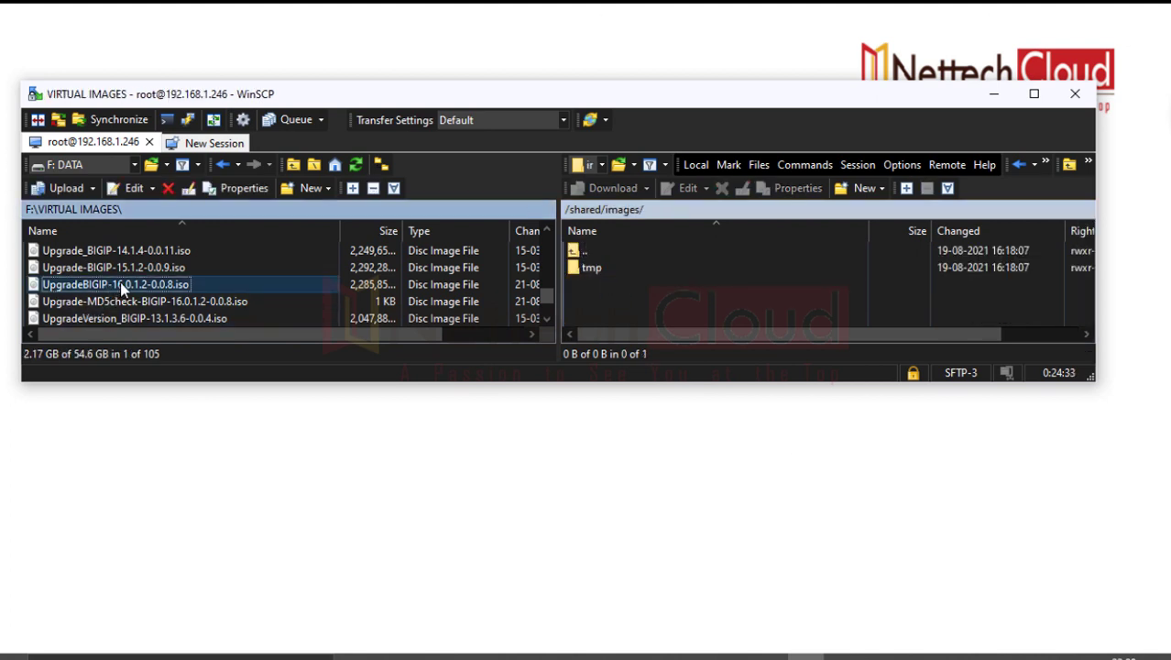
left_click_drag(162, 285, 674, 285)
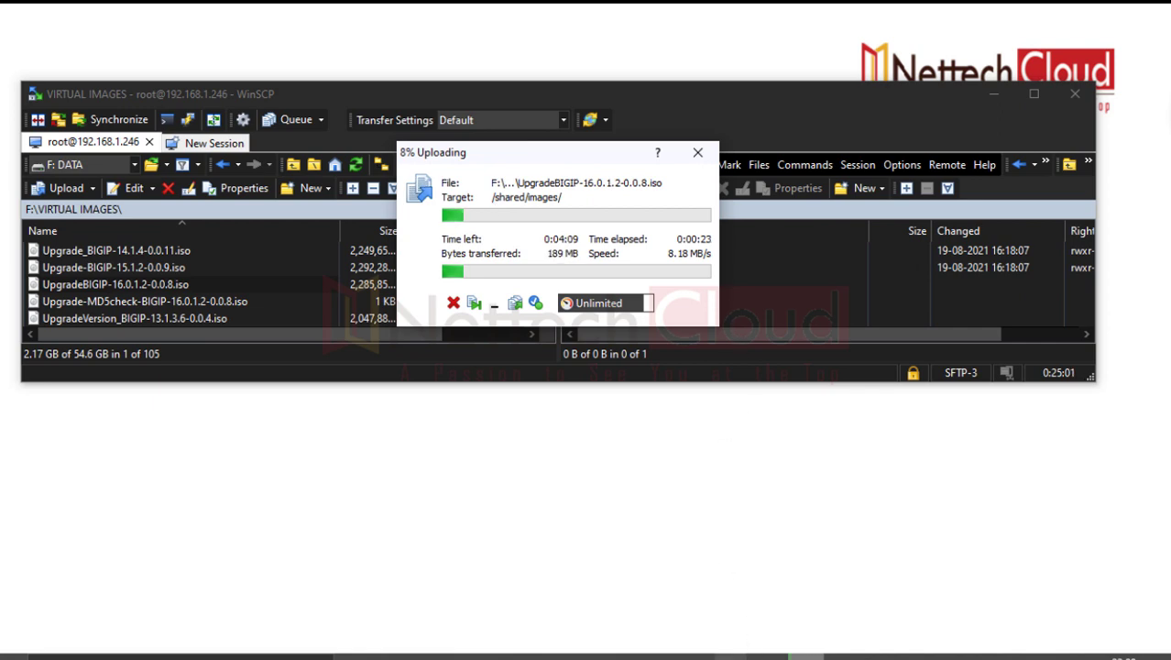
left_click(651, 630)
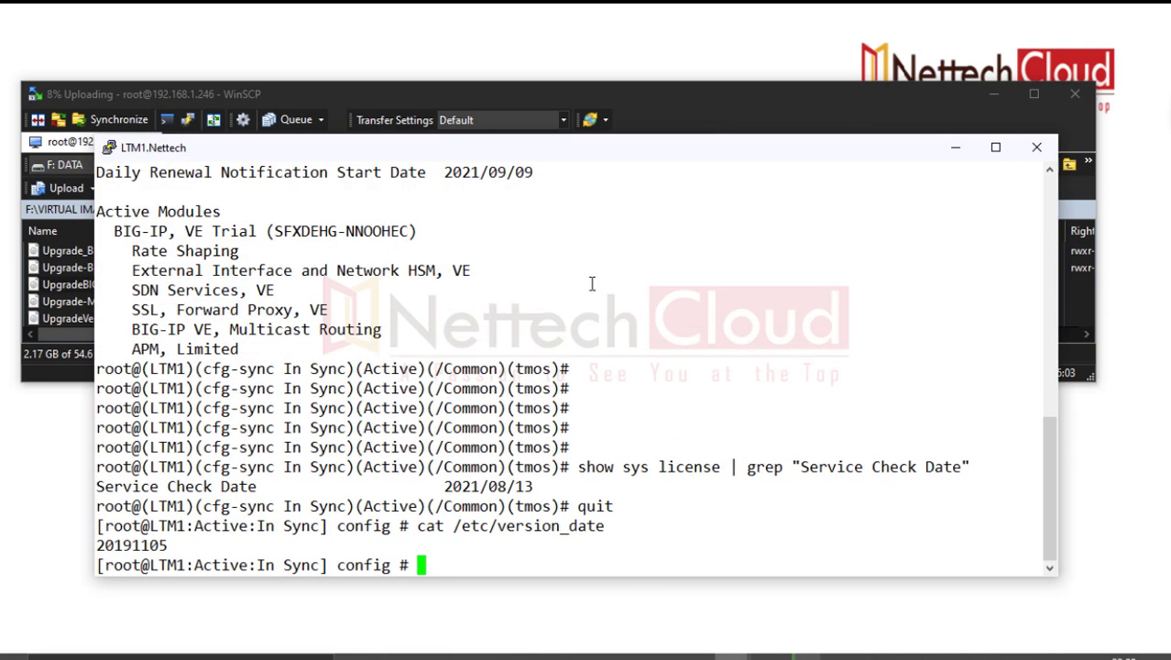
left_click_drag(550, 146, 538, 79)
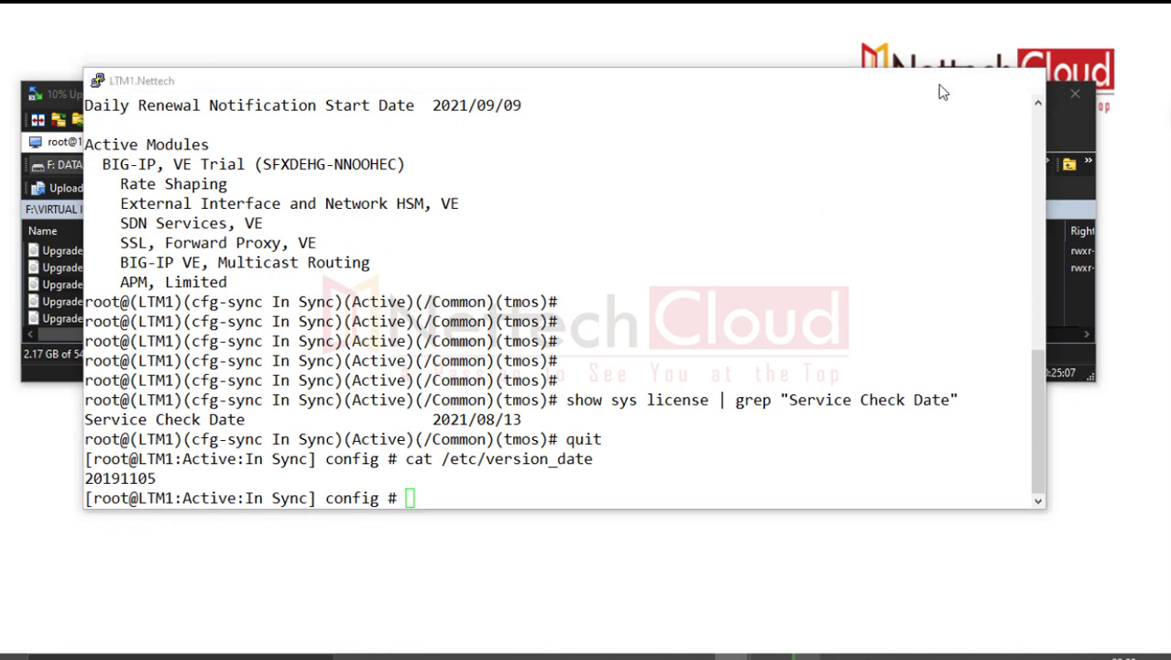
left_click(944, 81)
Switch to the LTM2.Nettech terminal, enter the tmsh shell and widen the terminal window
mouse_move(730, 654)
left_click(824, 609)
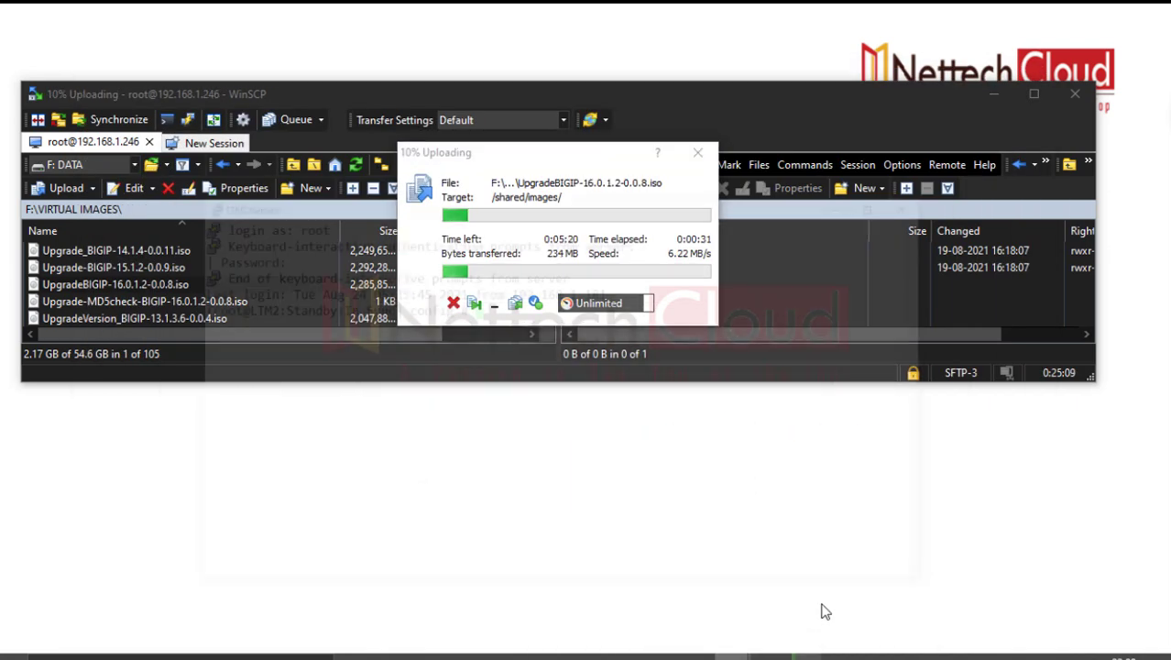
key("Return")
key("Return")
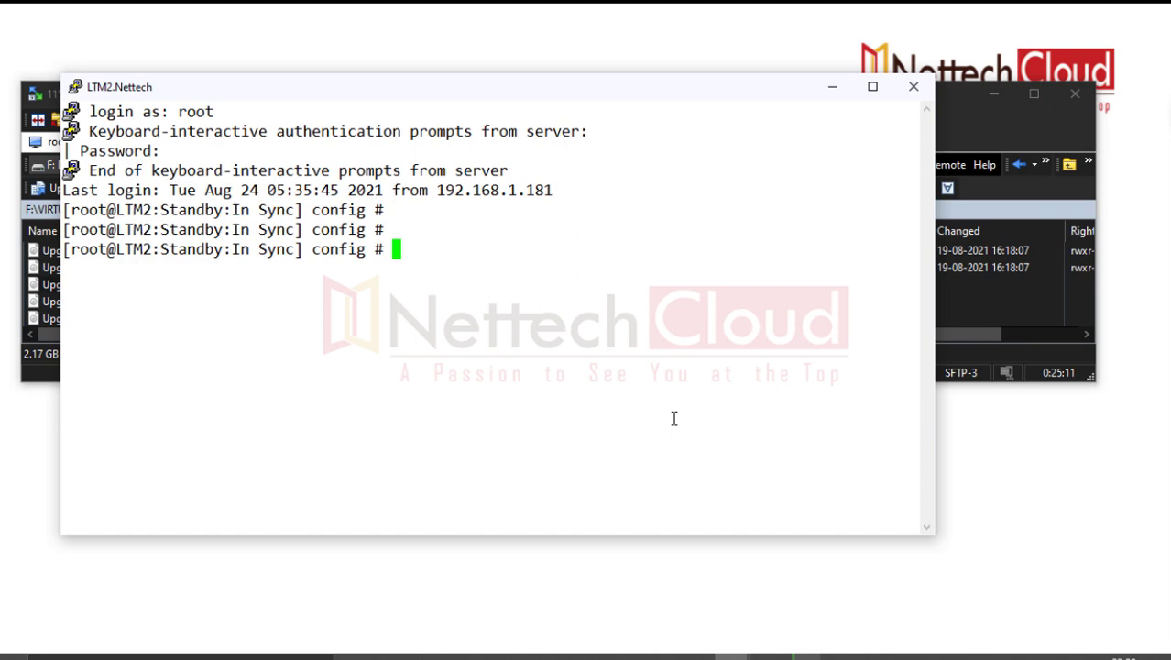
type("tmsh")
key("Return")
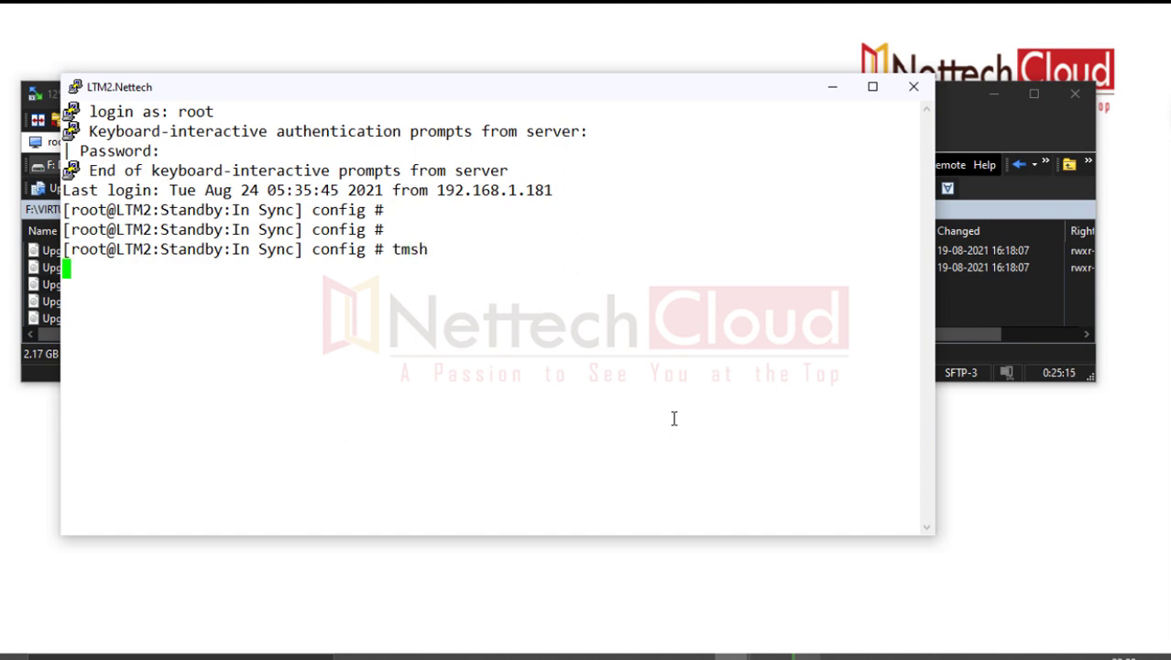
left_click_drag(935, 329, 1059, 331)
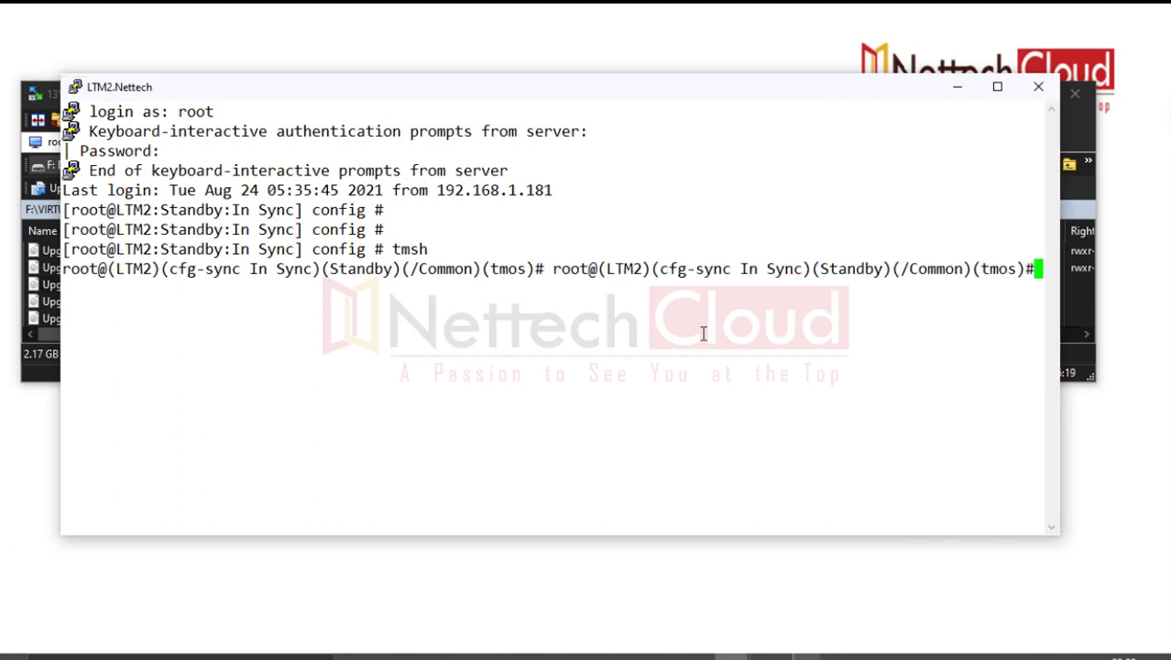
type("list")
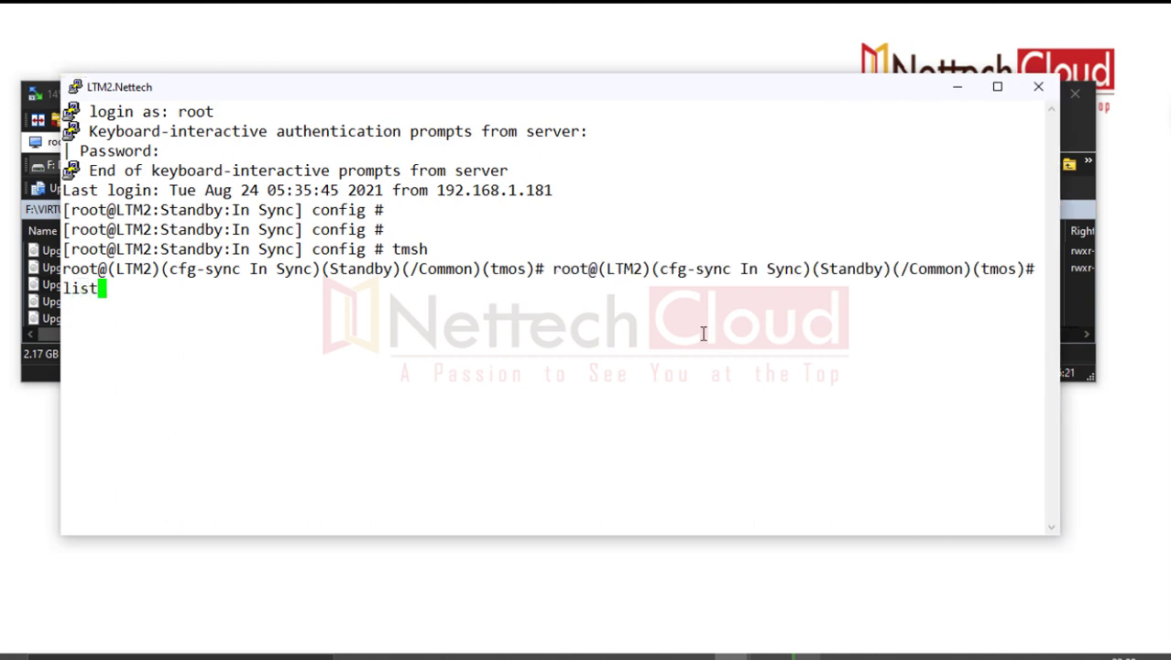
type(" sy")
key("BackSpace")
key("BackSpace")
key("BackSpace")
key("BackSpace")
key("BackSpace")
key("BackSpace")
key("BackSpace")
key("Return")
key("Return")
key("Return")
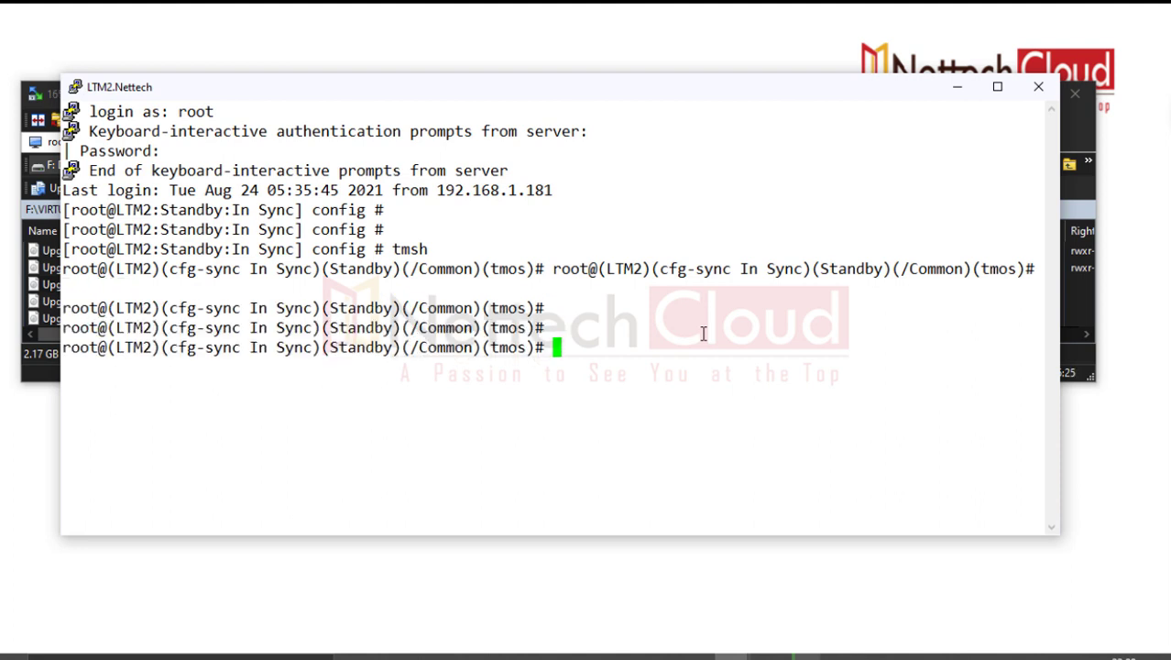
List the system software images in tmsh with list sys software image
type("list sys softwa")
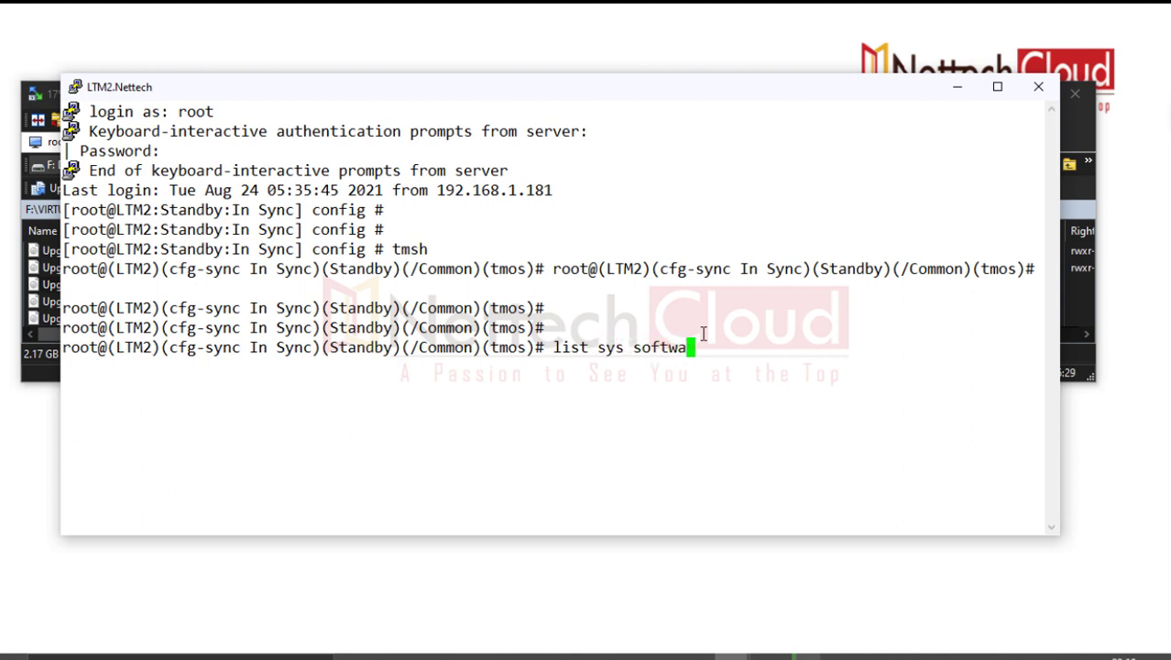
type("re image")
key("Return")
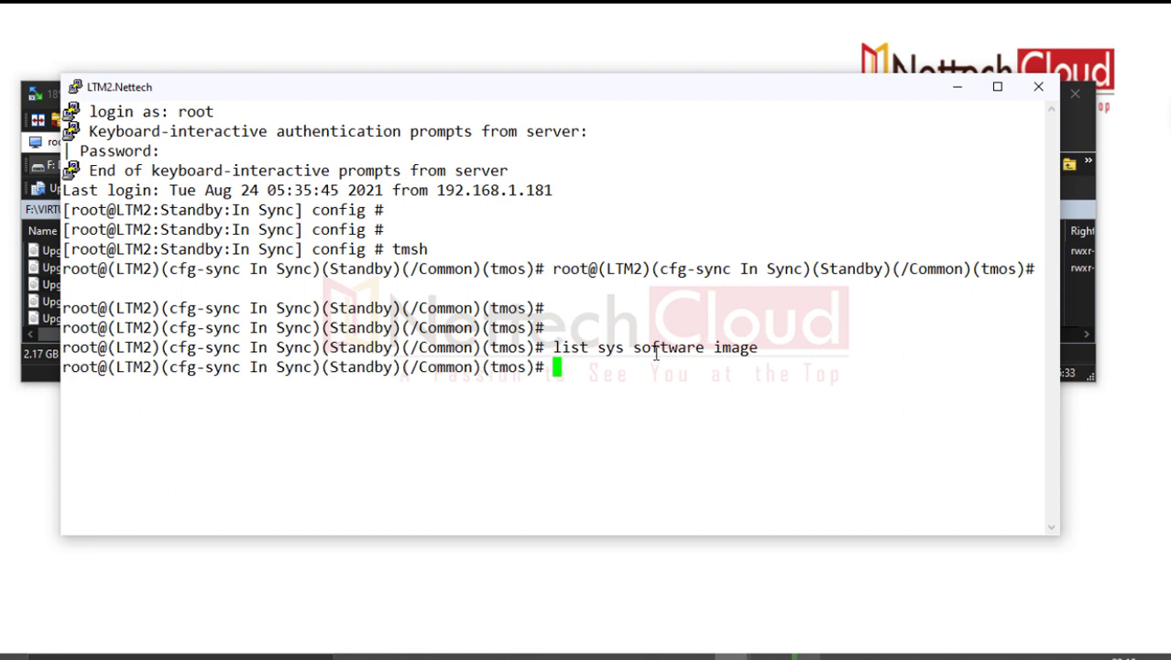
left_click_drag(547, 347, 651, 347)
left_click(623, 396)
Quit tmsh, change to /shared/images/ and list its contents with ls -la
type("quit")
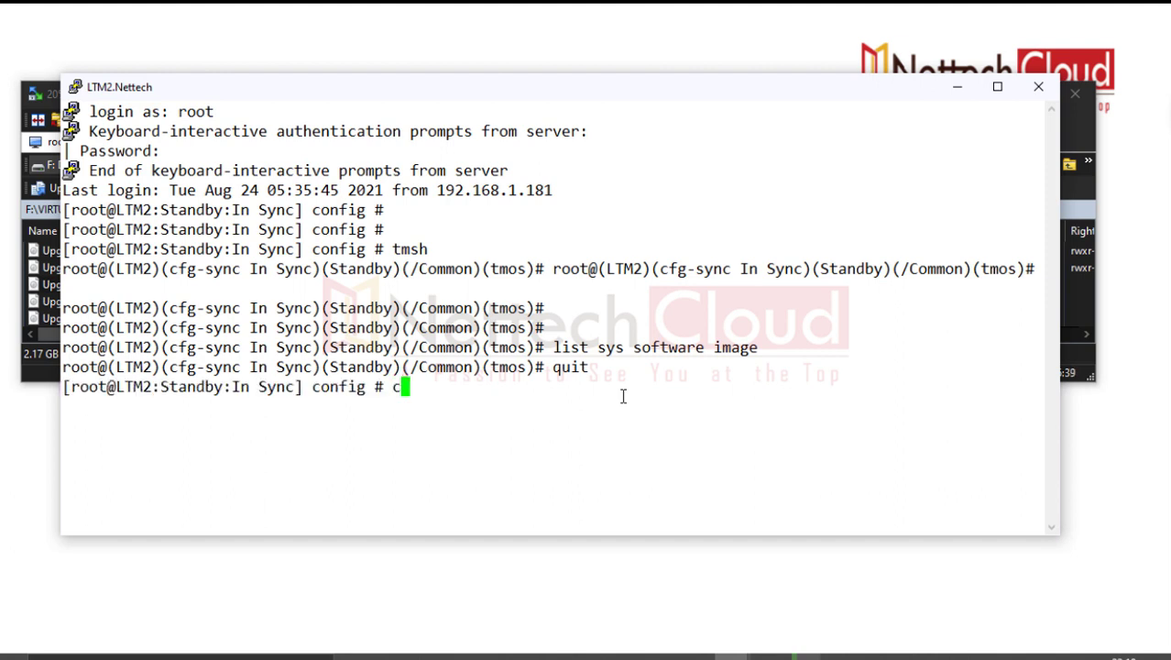
type("shared/")
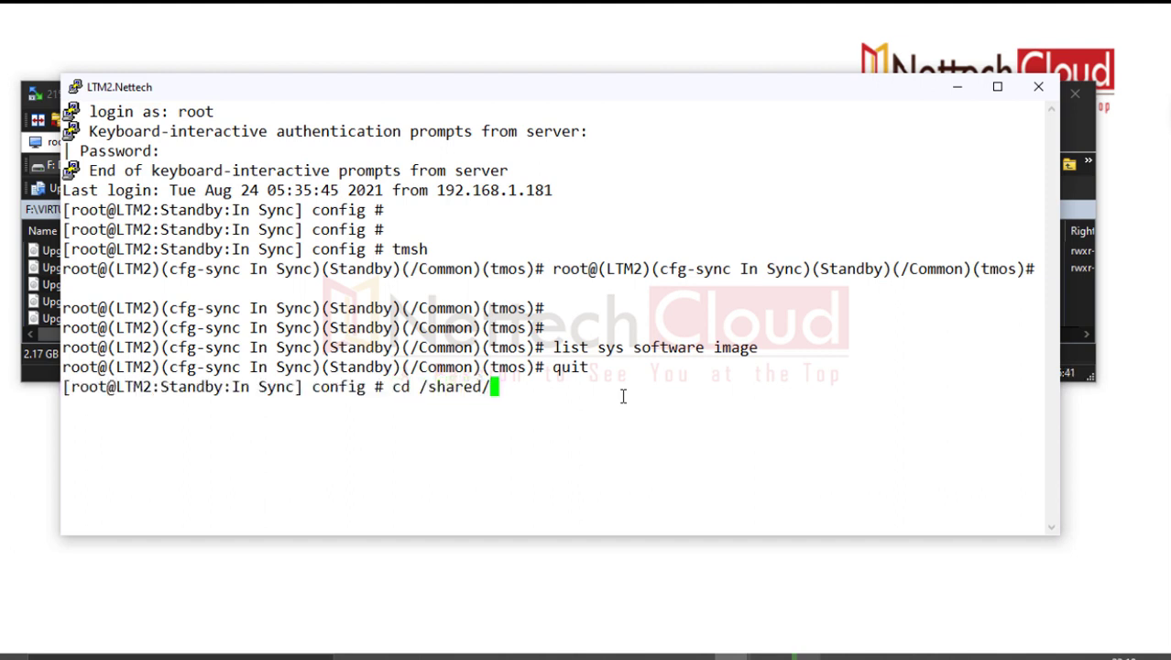
type("images/")
key("Return")
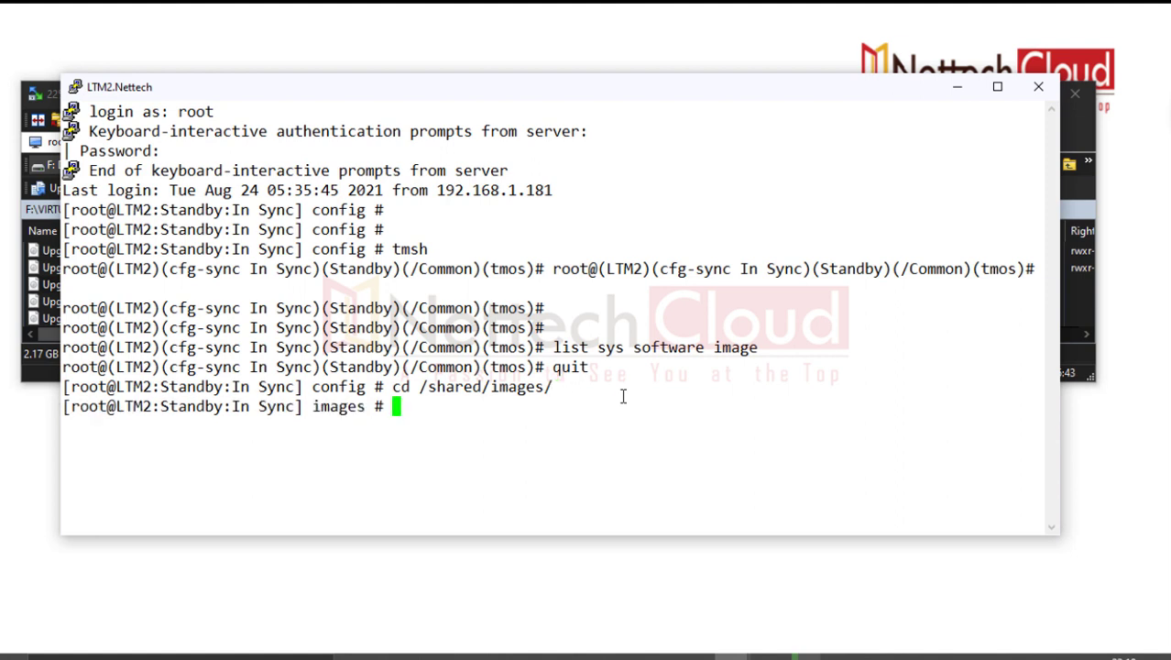
type("ls -la")
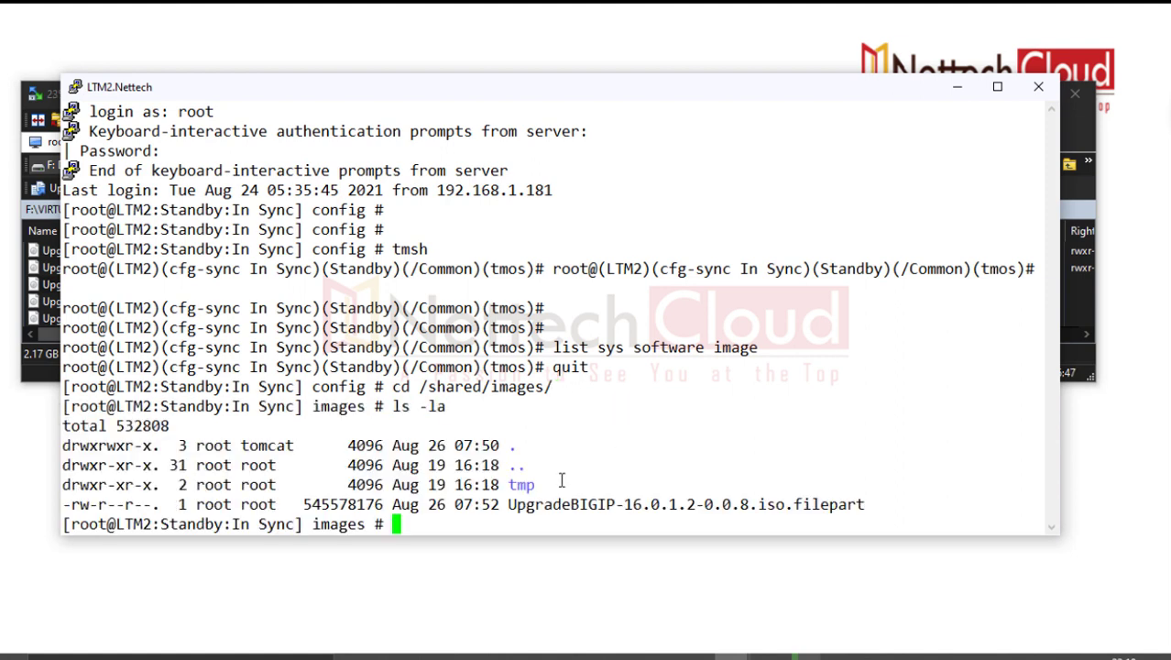
left_click_drag(871, 504, 516, 513)
left_click(439, 525)
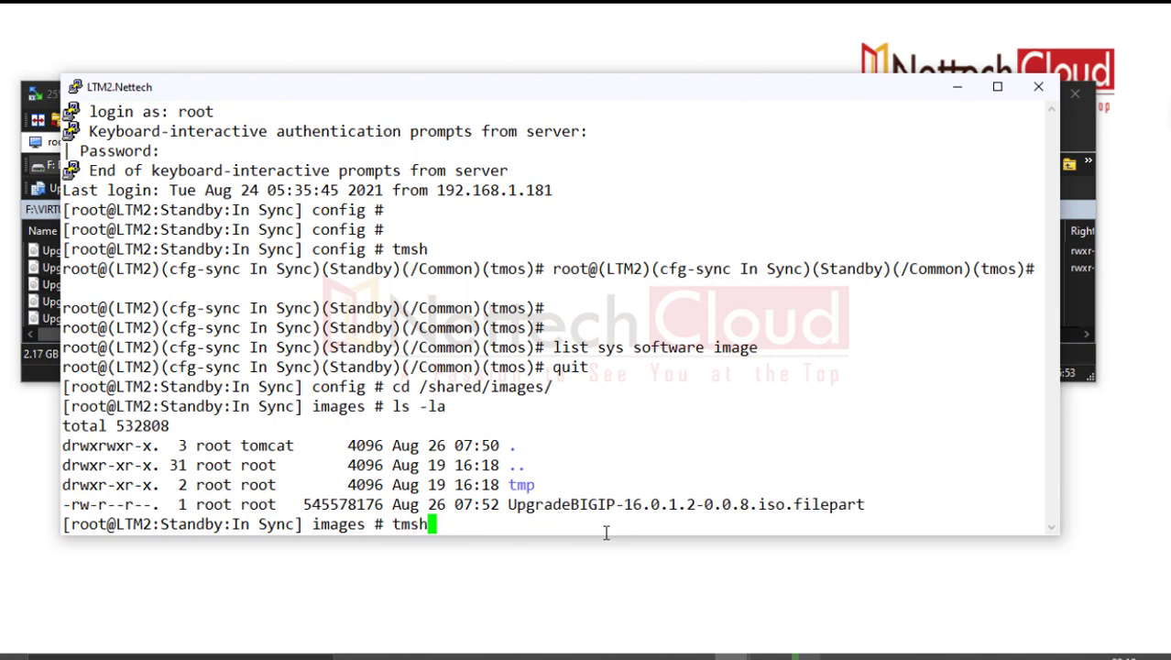
Re-enter tmsh, show the system software status and highlight the installed BIG-IP version
key("Return")
type("show")
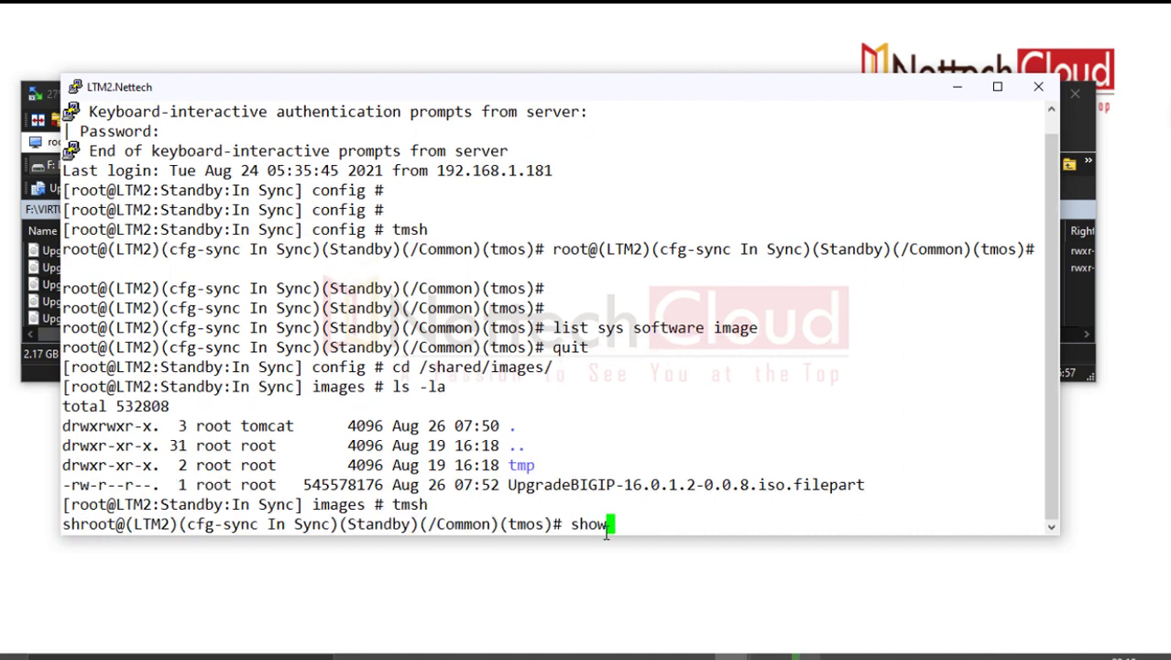
type(" sus")
type("ys ")
type("so")
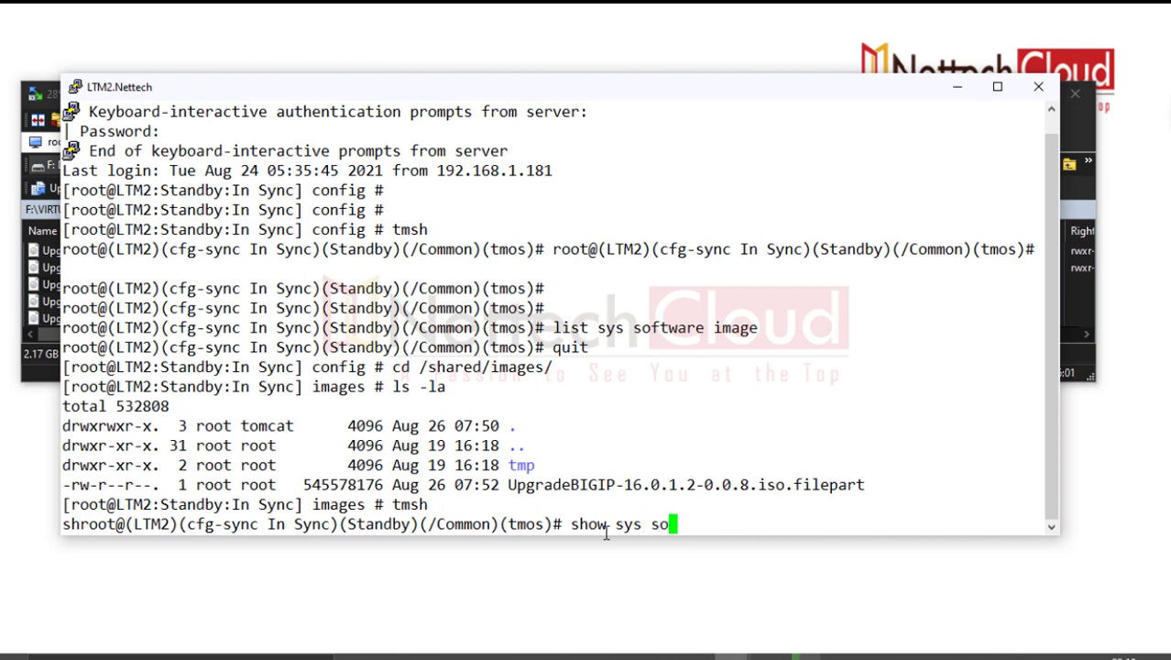
type("ftware image")
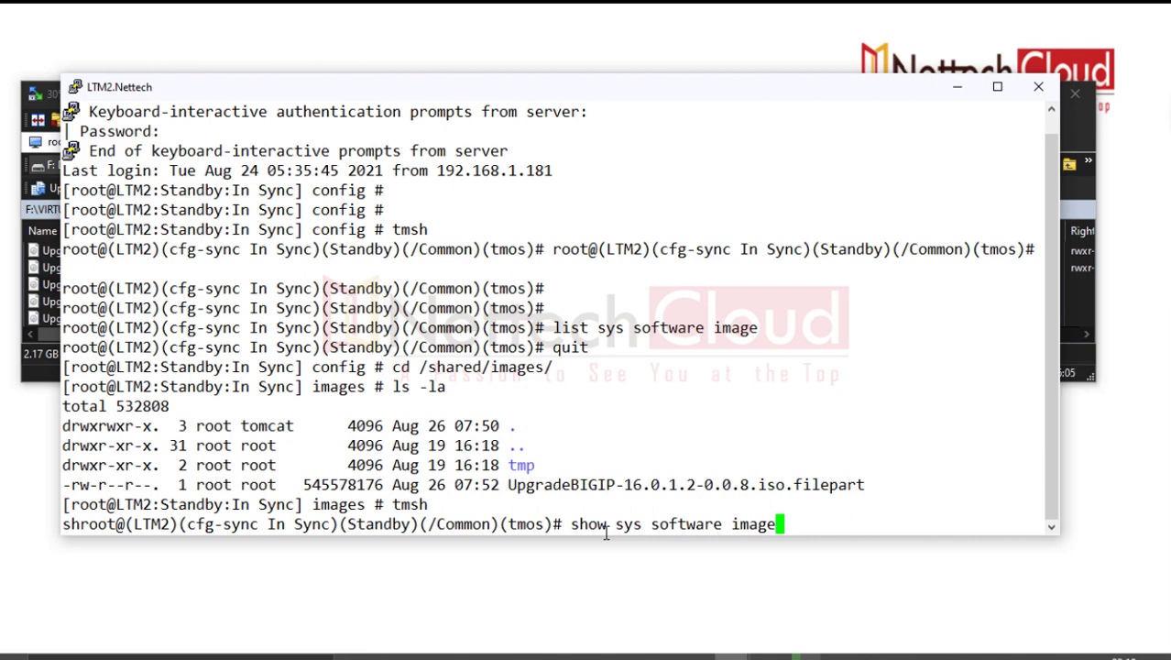
key("BackSpace")
key("BackSpace")
key("BackSpace")
key("BackSpace")
key("BackSpace")
type("status")
key("Return")
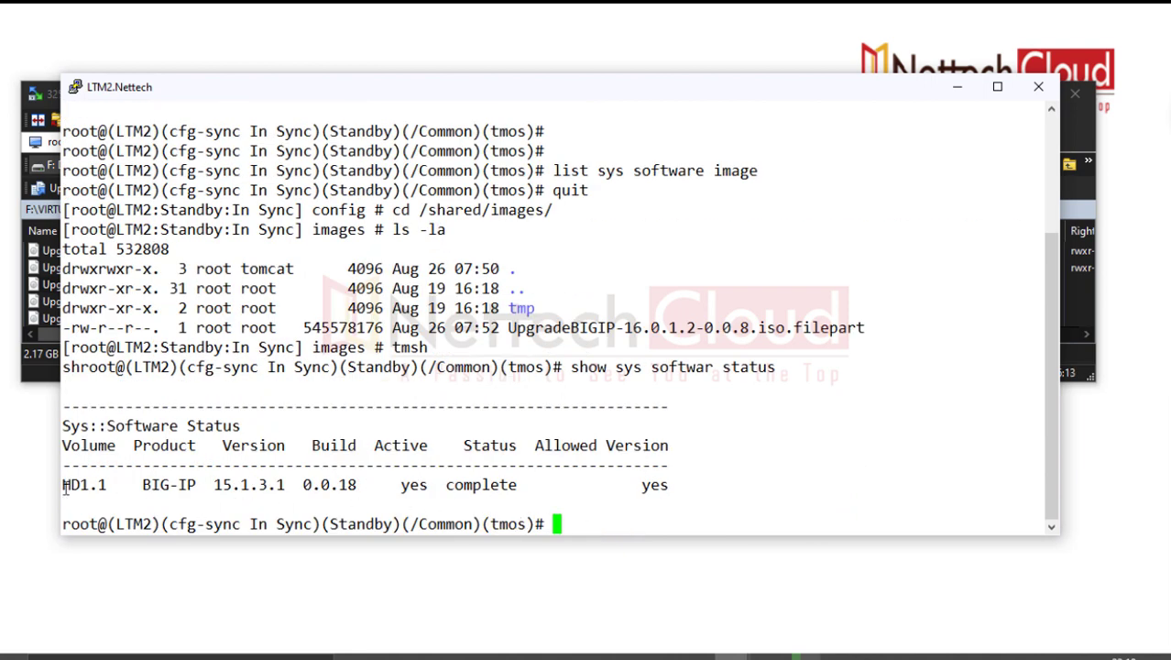
left_click_drag(137, 485, 289, 485)
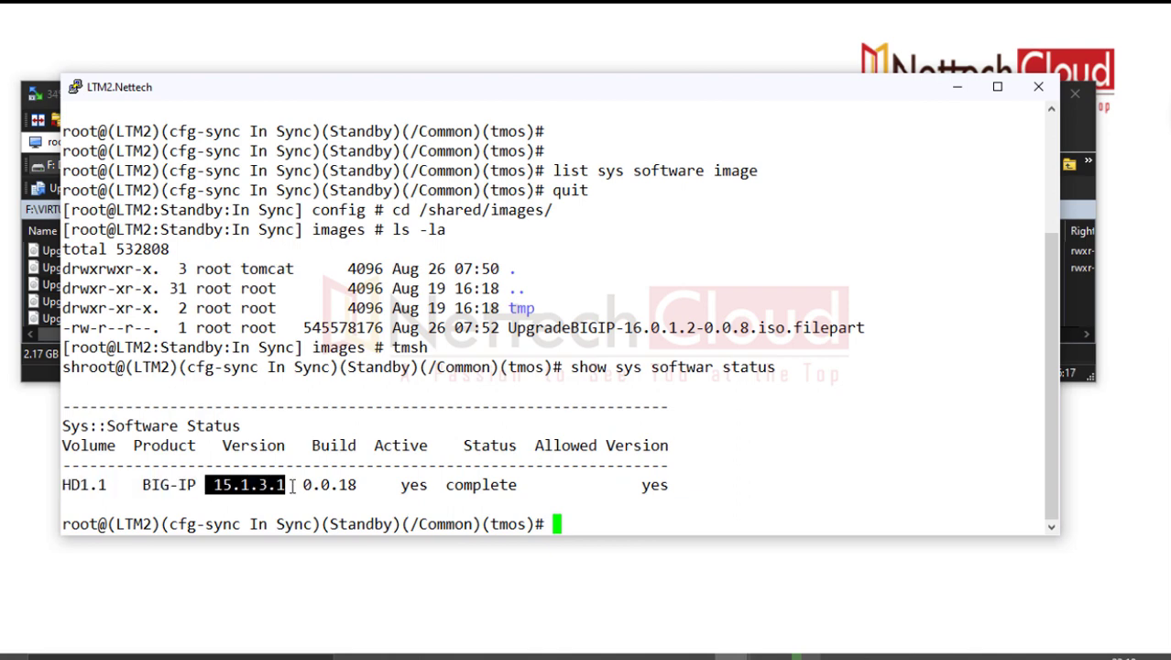
left_click(431, 486)
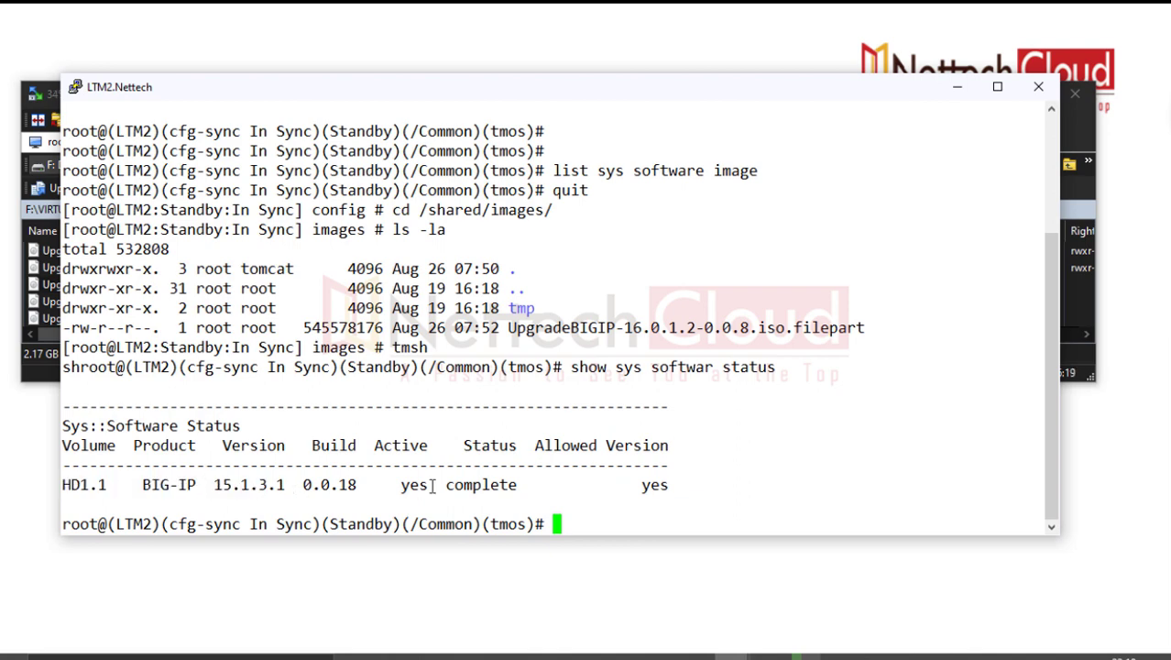
Rerun the software display command without the status argument, as show sys softwar
key("Up")
key("BackSpace")
key("BackSpace")
key("BackSpace")
key("BackSpace")
key("BackSpace")
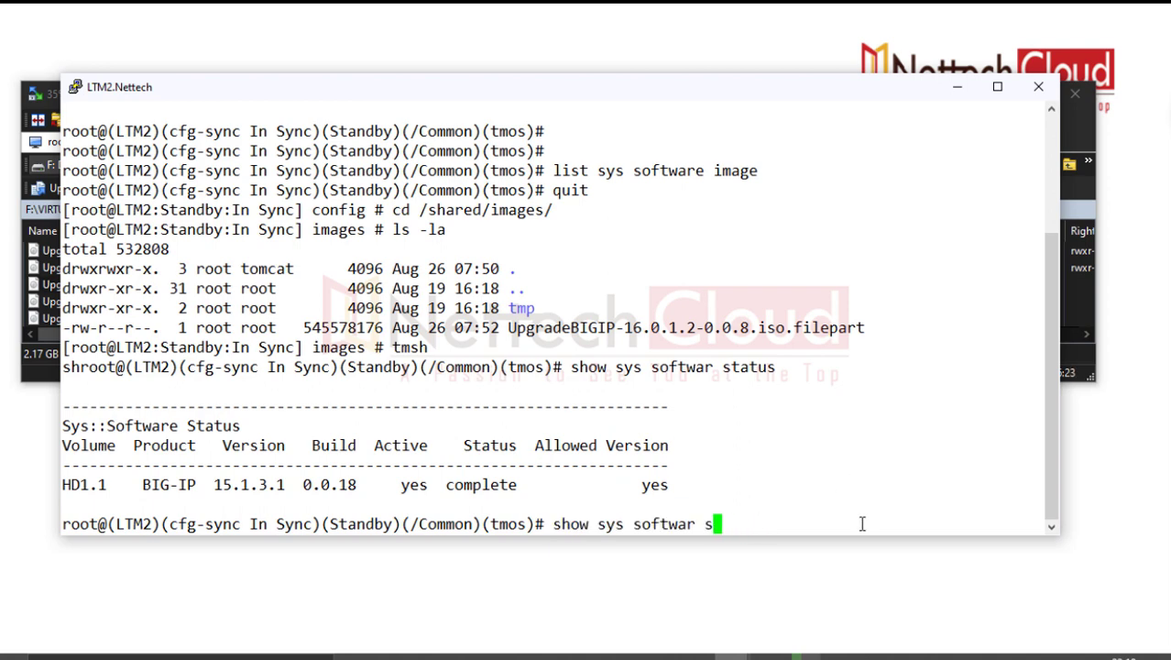
key("Return")
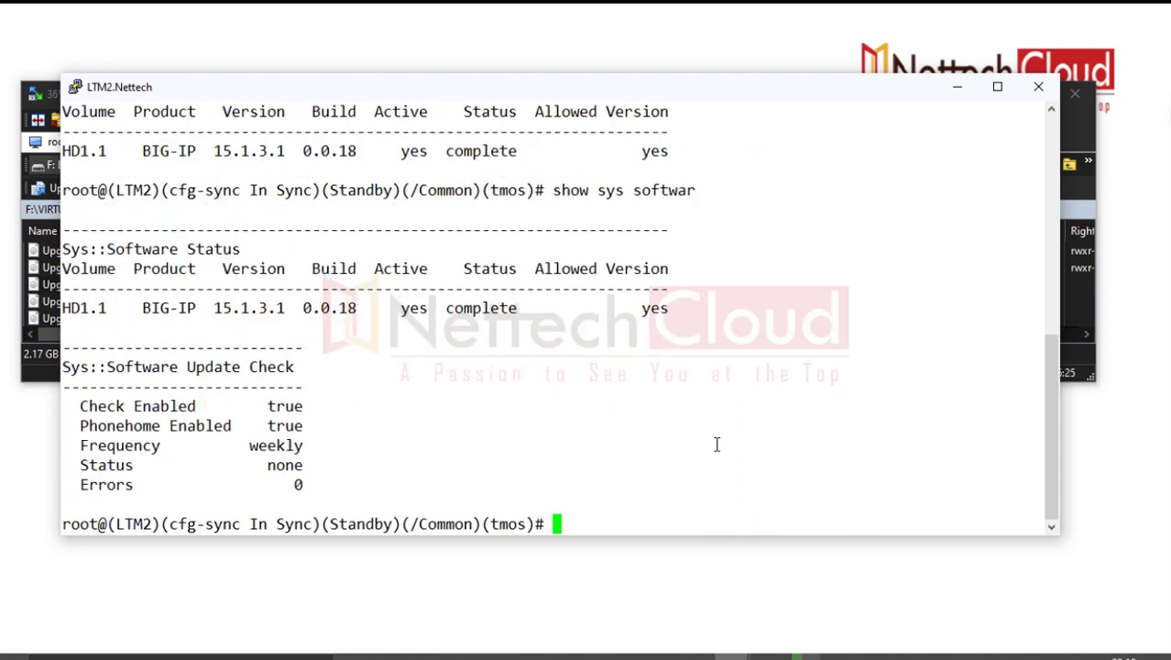
Minimize the terminal, switch to the LTM2 browser session and open the Software Management image list
left_click(957, 92)
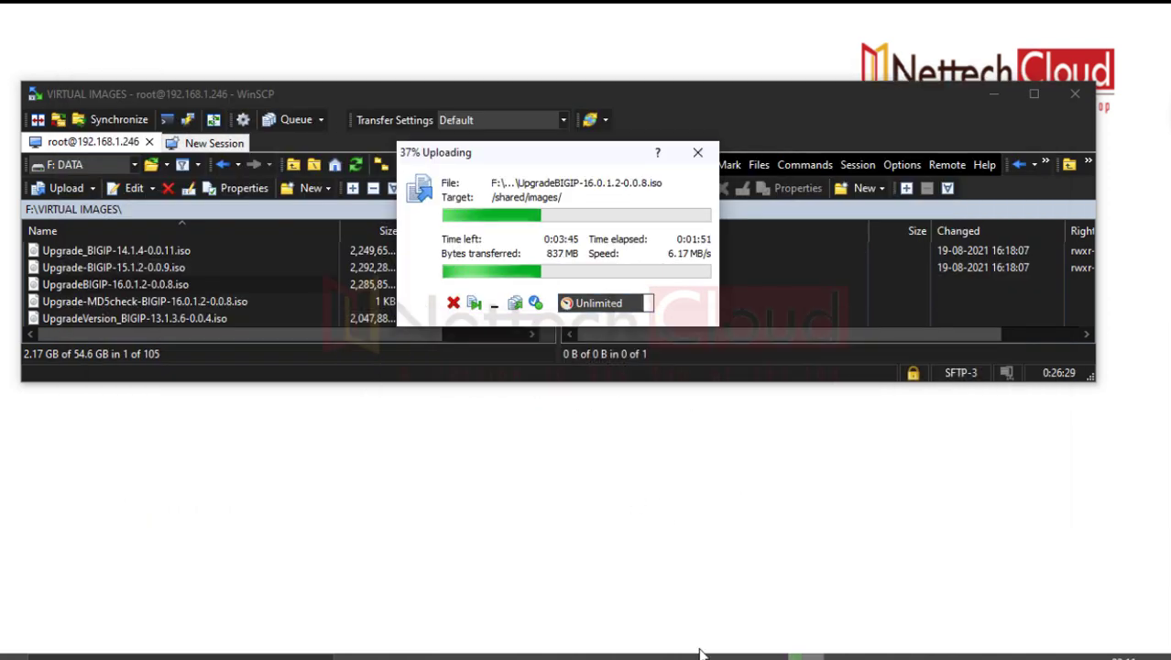
left_click(698, 646)
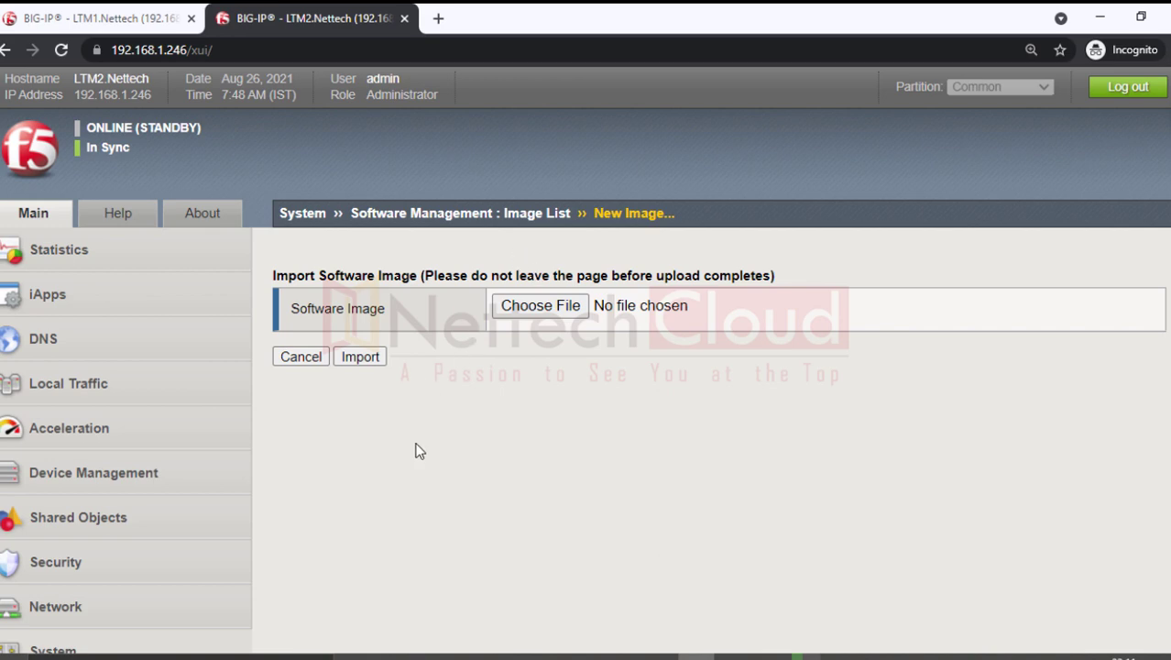
scroll(424, 443, "down", 2)
scroll(431, 443, "up", 2)
scroll(410, 486, "down", 6)
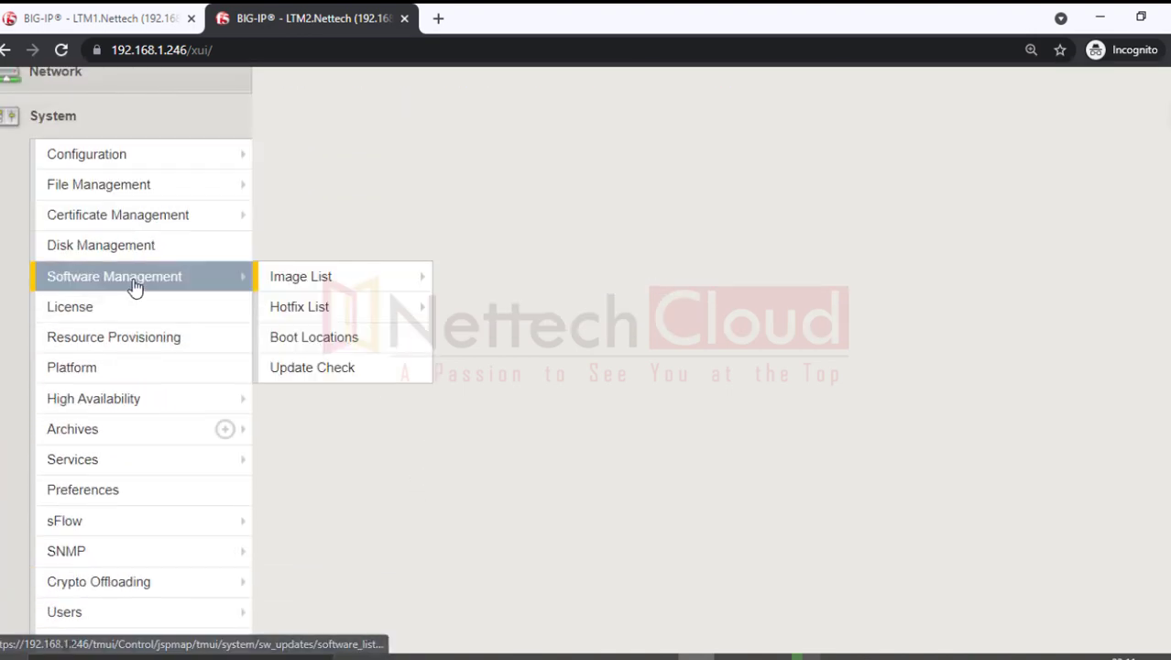
left_click(136, 278)
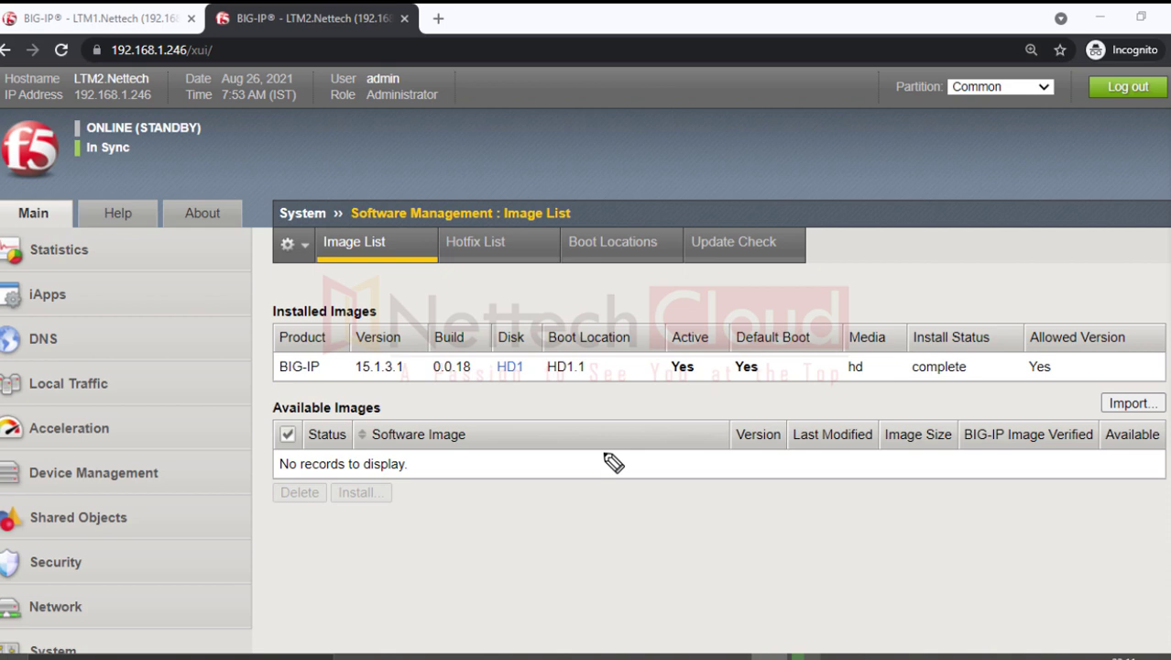
Circle Available Images, underline its empty row, handwrite BIGIP-16.x.x with arrows, and clear the marks
mouse_move(323, 392)
left_mouse_down()
mouse_move(267, 418)
mouse_move(414, 403)
mouse_move(292, 387)
left_mouse_up()
left_click_drag(286, 478, 373, 487)
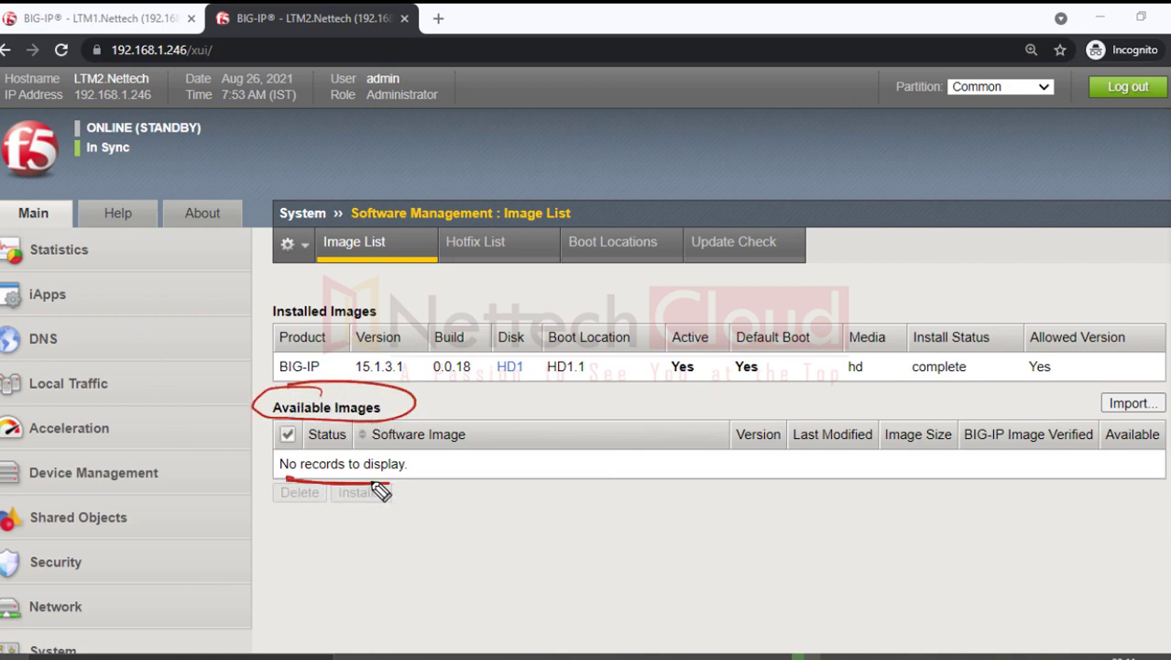
mouse_move(263, 381)
left_mouse_down()
mouse_move(291, 541)
mouse_move(329, 531)
mouse_move(445, 549)
mouse_move(502, 536)
mouse_move(531, 557)
mouse_move(499, 574)
mouse_move(539, 563)
left_mouse_up()
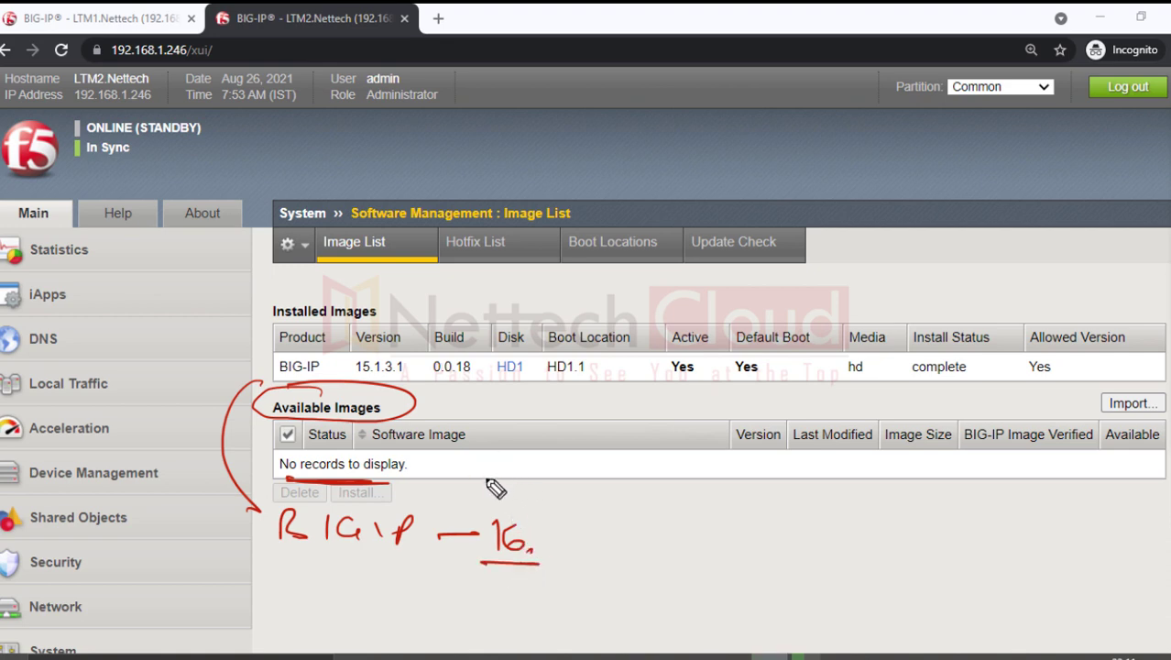
mouse_move(549, 536)
left_mouse_down()
mouse_move(562, 523)
mouse_move(575, 564)
mouse_move(536, 574)
left_mouse_up()
mouse_move(271, 469)
left_mouse_down()
mouse_move(194, 502)
mouse_move(255, 489)
left_mouse_up()
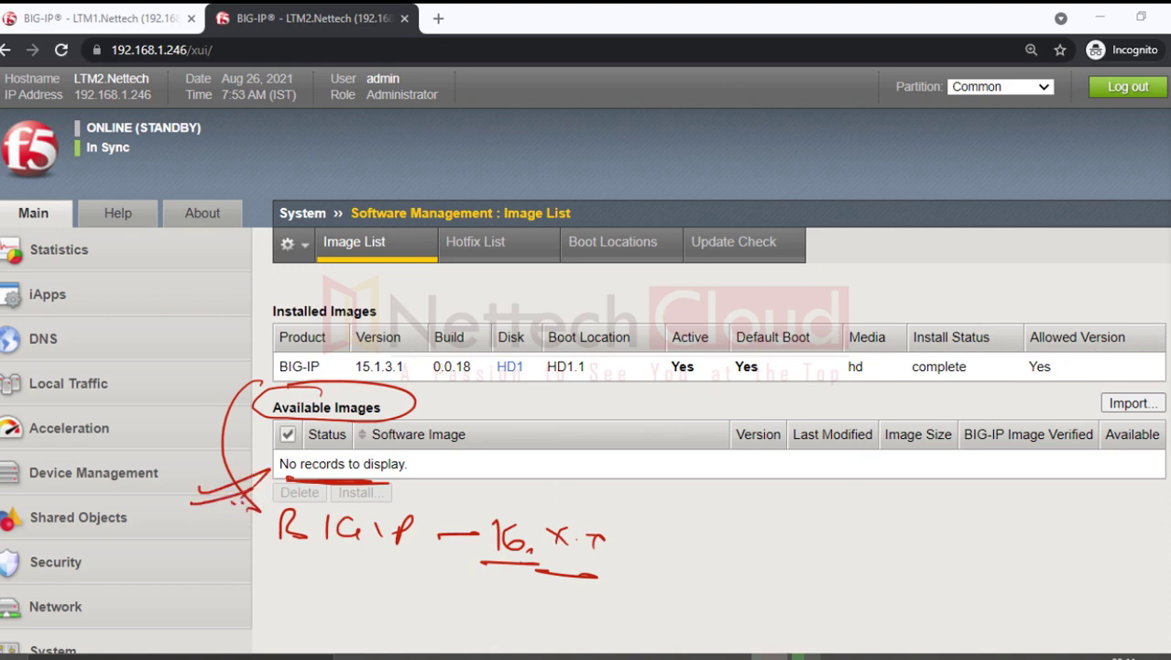
key("e")
Circle the Available Images heading, draw an arrow down from it, and handwrite VE underlined and circled
left_click_drag(338, 398, 259, 447)
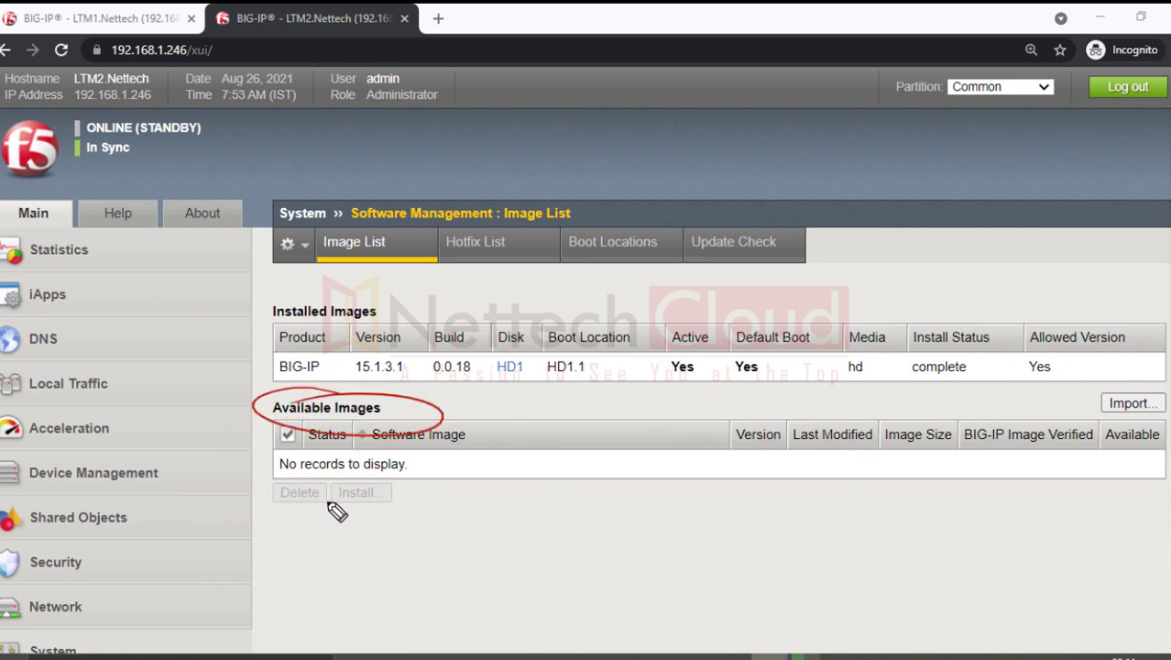
mouse_move(423, 437)
left_mouse_down()
mouse_move(455, 486)
mouse_move(459, 473)
left_mouse_up()
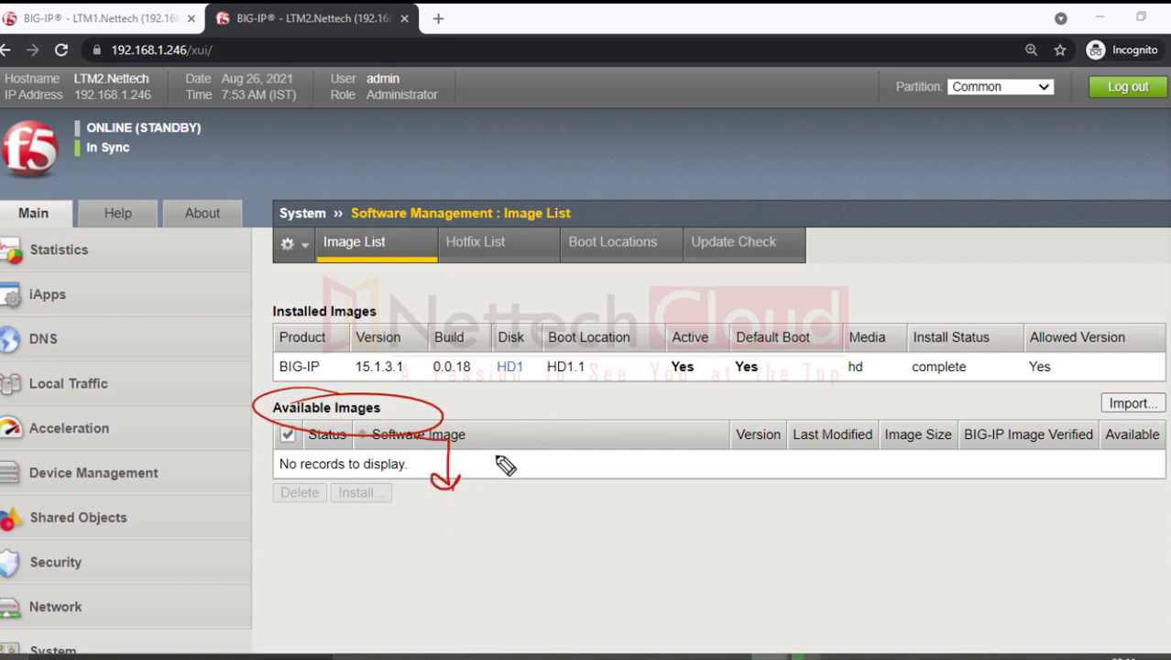
mouse_move(557, 494)
left_mouse_down()
mouse_move(581, 492)
mouse_move(626, 525)
left_mouse_up()
left_click_drag(548, 542, 616, 542)
mouse_move(547, 494)
left_mouse_down()
mouse_move(685, 523)
mouse_move(641, 483)
left_mouse_up()
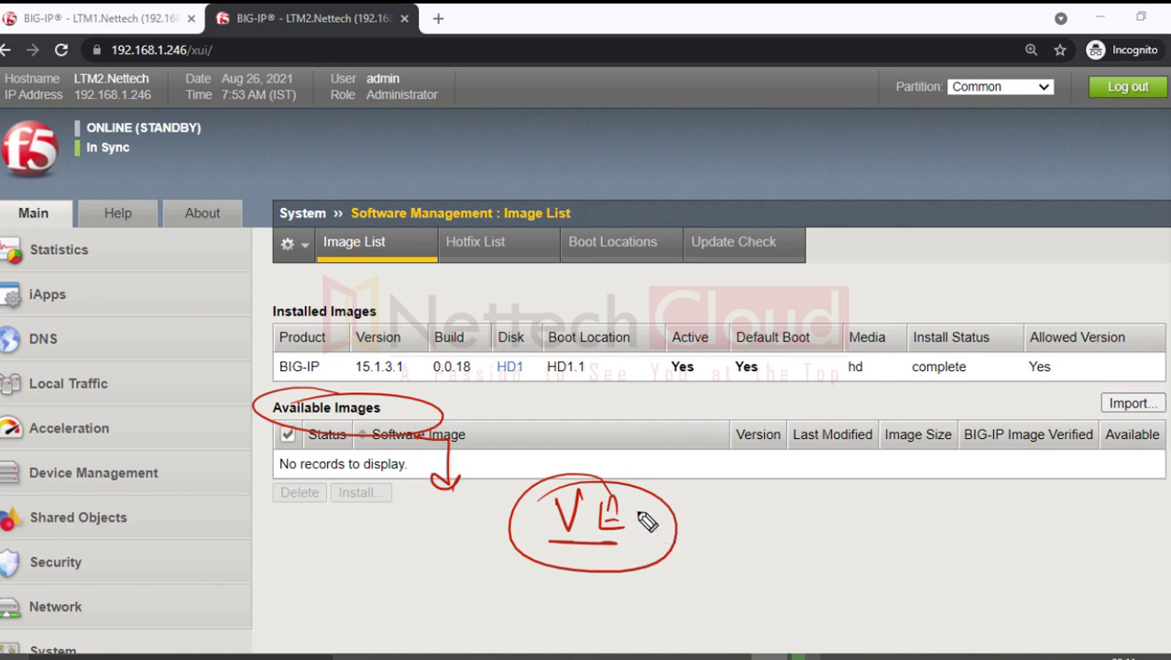
Circle and underline boot location HD1.1, and handwrite HD1.2 and HD1.3 below the table with a bracket
mouse_move(604, 347)
left_mouse_down()
mouse_move(624, 354)
mouse_move(619, 366)
left_mouse_up()
left_click_drag(551, 385, 588, 385)
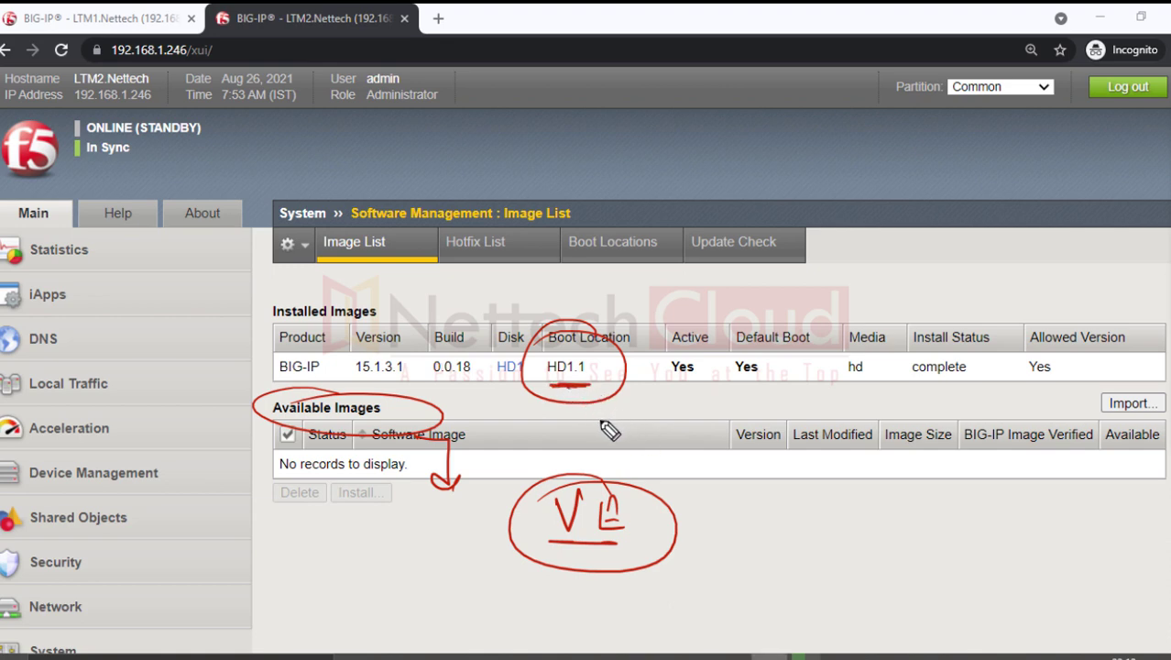
mouse_move(719, 456)
left_mouse_down()
mouse_move(753, 484)
mouse_move(875, 476)
left_mouse_up()
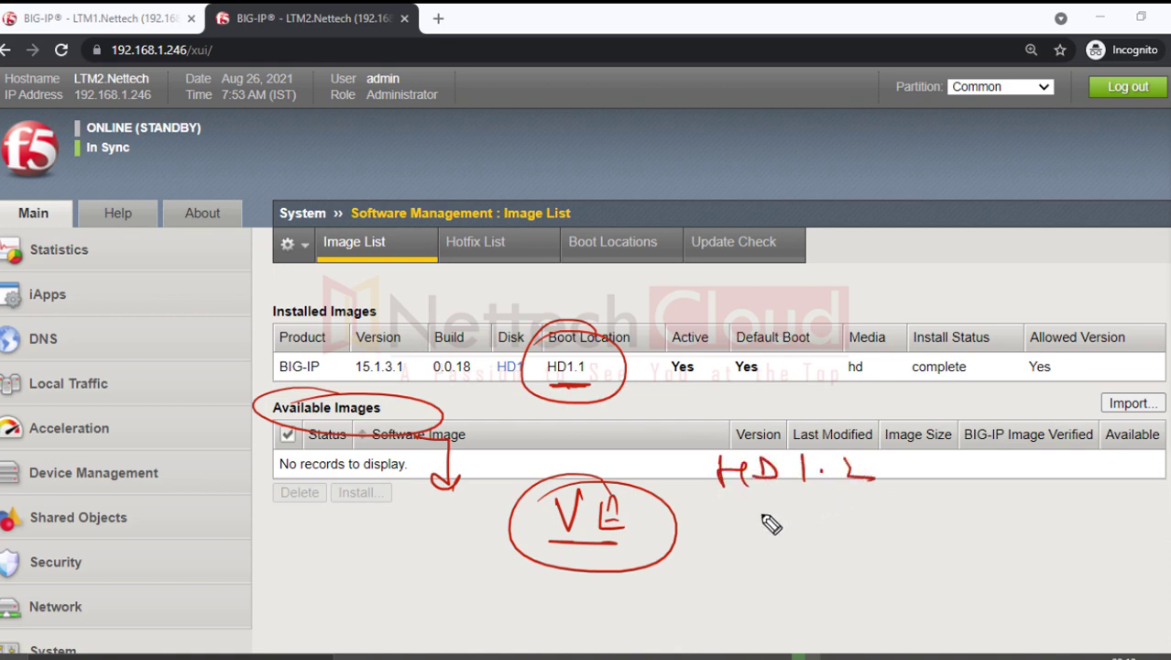
mouse_move(739, 515)
left_mouse_down()
mouse_move(791, 530)
mouse_move(821, 523)
mouse_move(854, 546)
left_mouse_up()
left_click_drag(736, 550, 842, 553)
left_click_drag(898, 458, 888, 546)
left_click_drag(836, 515, 825, 518)
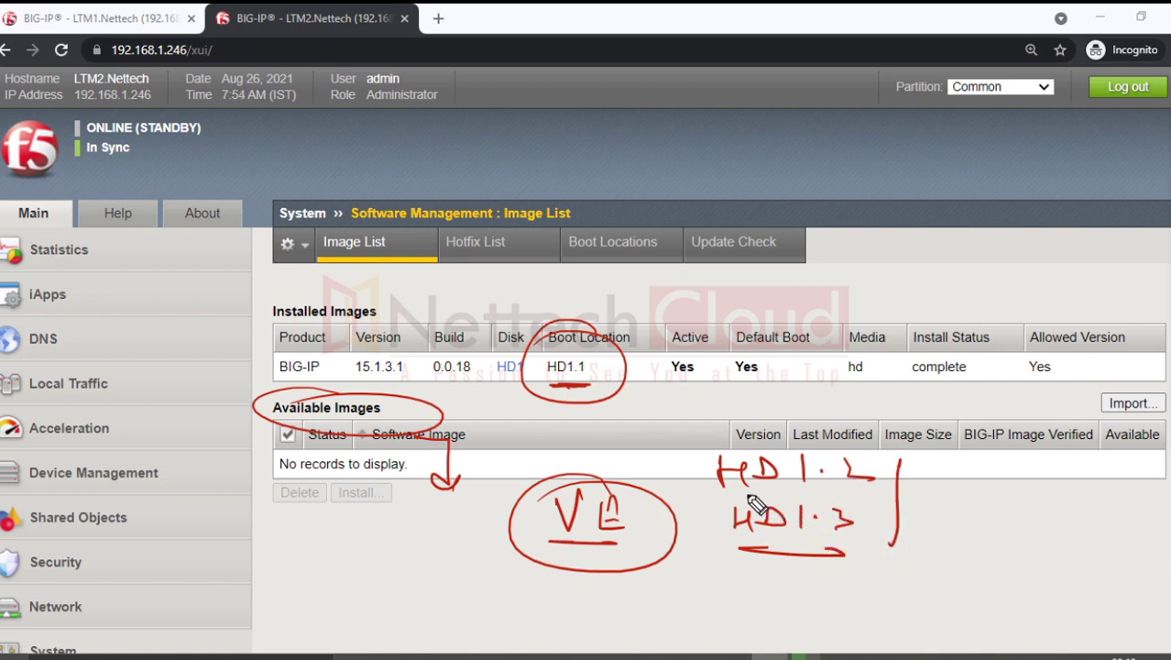
Draw an arrow from Boot Location to Active, put crosses beside HD1.2 and HD1.3, and clear the marks
left_click_drag(630, 347, 683, 323)
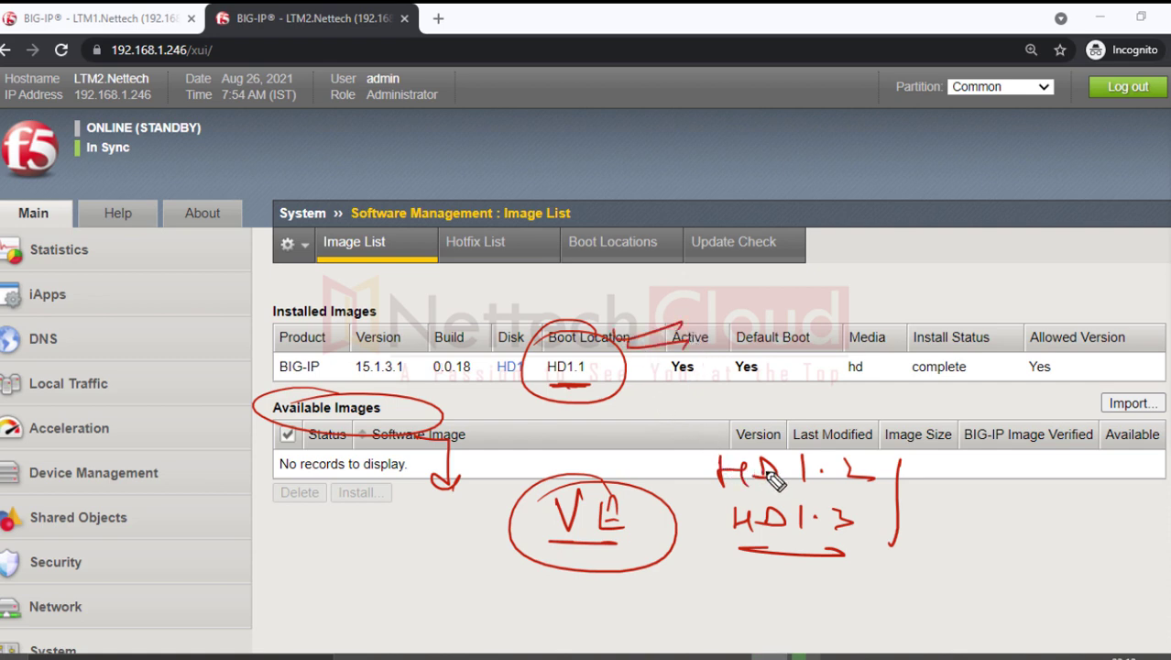
left_click_drag(912, 455, 896, 478)
mouse_move(896, 459)
left_mouse_down()
mouse_move(914, 472)
mouse_move(888, 543)
left_mouse_up()
left_click_drag(887, 513, 911, 520)
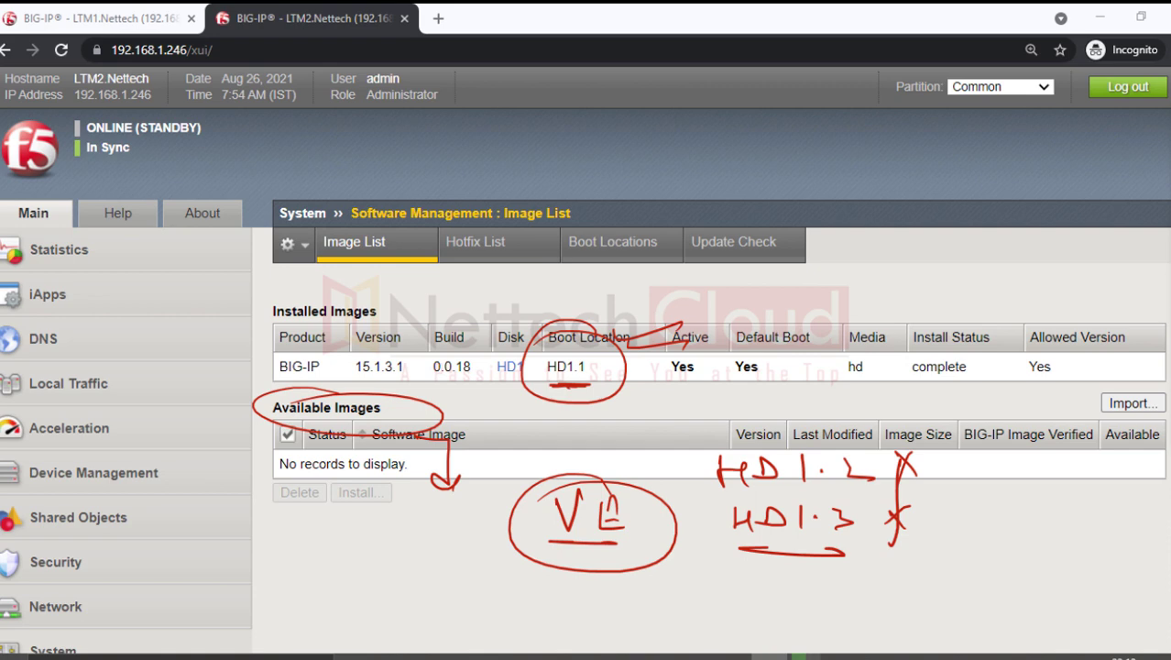
key("Escape")
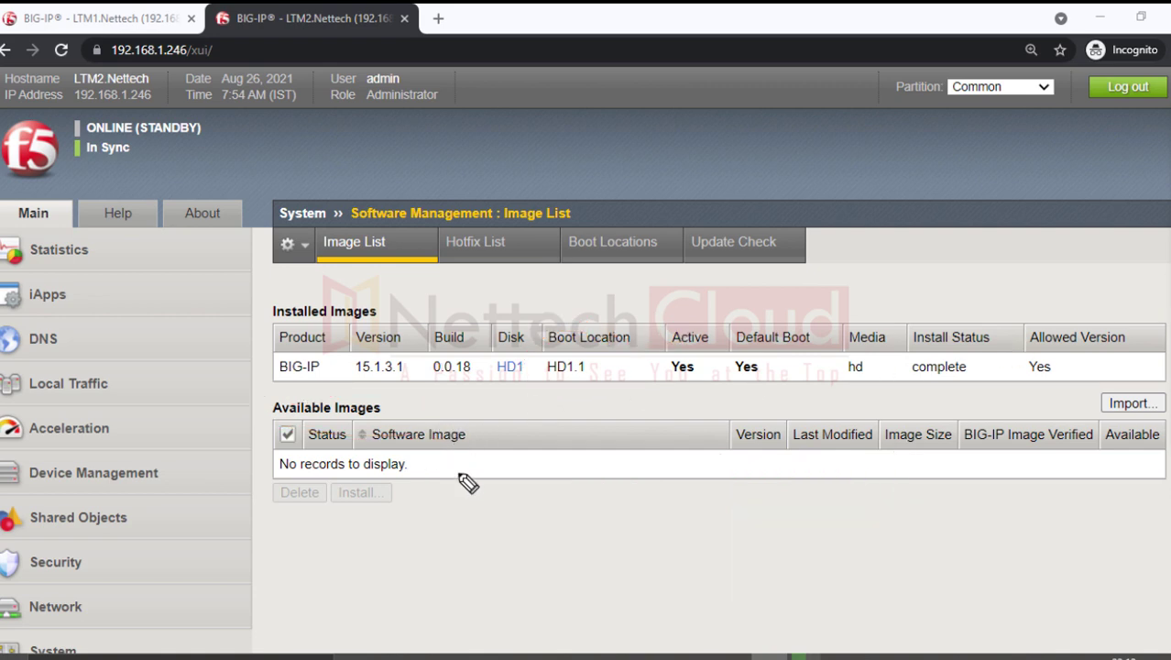
Handwrite HD1.2 over the Available Images table, underline it and circle it
mouse_move(496, 426)
left_mouse_down()
mouse_move(496, 442)
mouse_move(524, 436)
left_mouse_up()
left_click_drag(524, 423, 524, 448)
left_click_drag(532, 423, 533, 446)
mouse_move(567, 421)
left_mouse_down()
mouse_move(569, 444)
mouse_move(641, 446)
left_mouse_up()
left_click(590, 438)
left_click_drag(491, 469, 605, 469)
mouse_move(577, 403)
left_mouse_down()
mouse_move(495, 449)
mouse_move(579, 400)
left_mouse_up()
Draw a branch from the circled HD1.2 to a handwritten GUI, and add CLI beside it, underlining both
left_click_drag(593, 495, 650, 520)
left_click_drag(703, 502, 747, 527)
left_click_drag(671, 539, 732, 537)
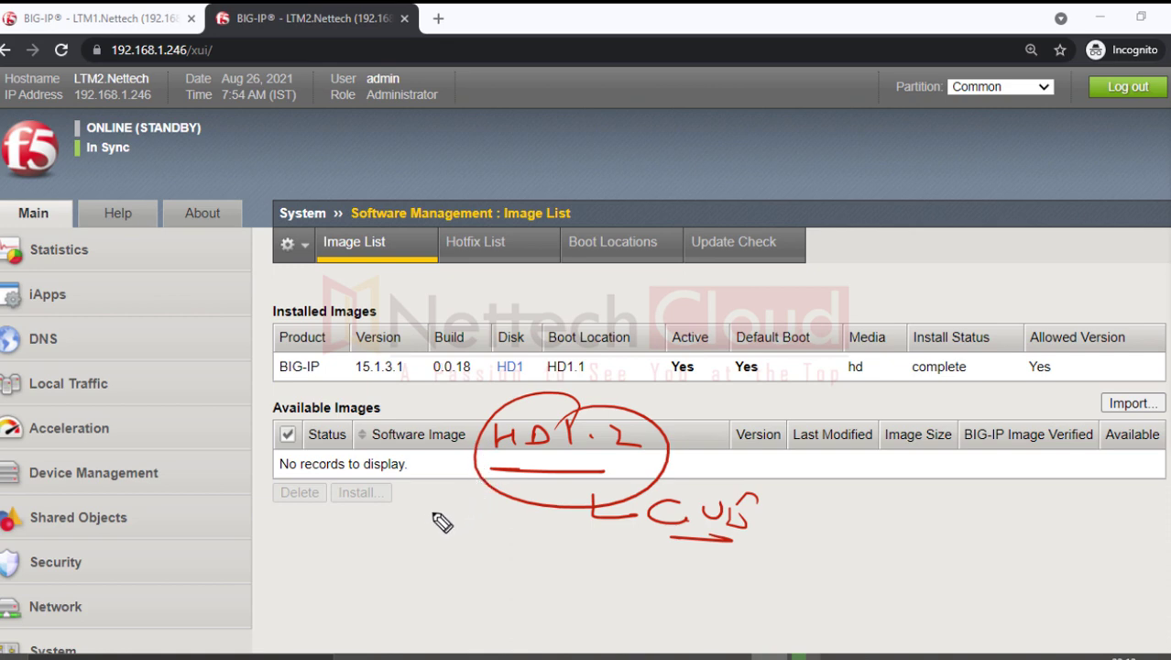
mouse_move(397, 507)
left_mouse_down()
mouse_move(394, 528)
mouse_move(479, 530)
left_mouse_up()
left_click_drag(475, 512, 495, 515)
left_click_drag(378, 553, 475, 555)
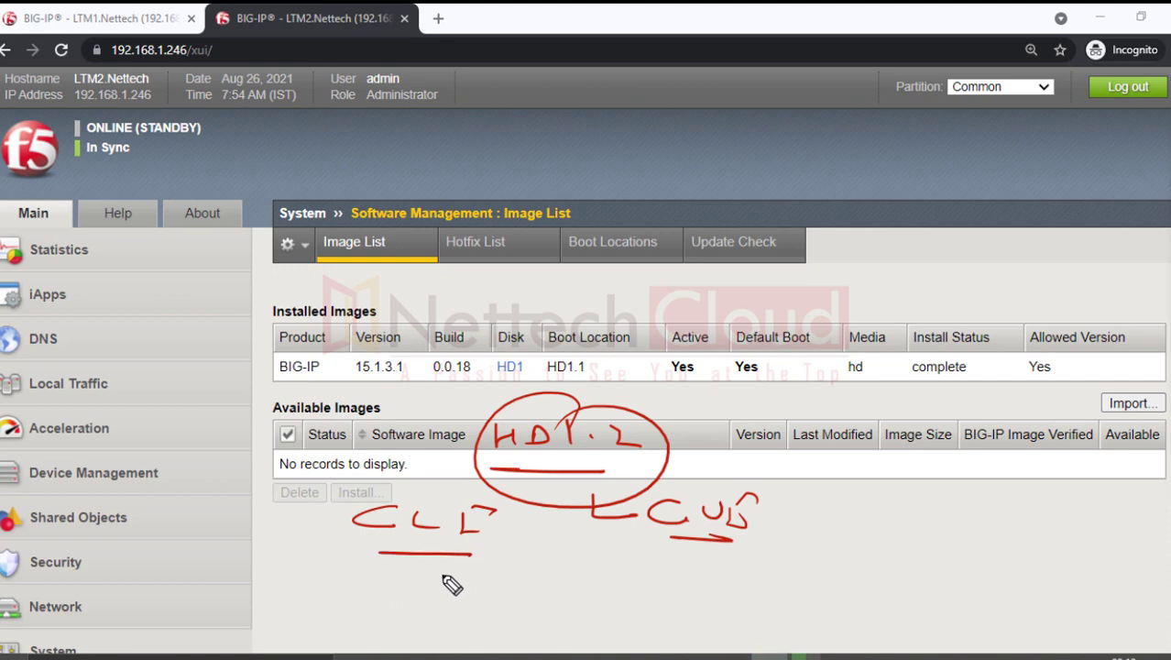
Handwrite 1.2 between the CLI and GUI labels, underline and circle it, and clear all the marks
mouse_move(531, 550)
left_mouse_down()
mouse_move(534, 571)
mouse_move(587, 571)
mouse_move(591, 591)
left_mouse_up()
left_click(545, 565)
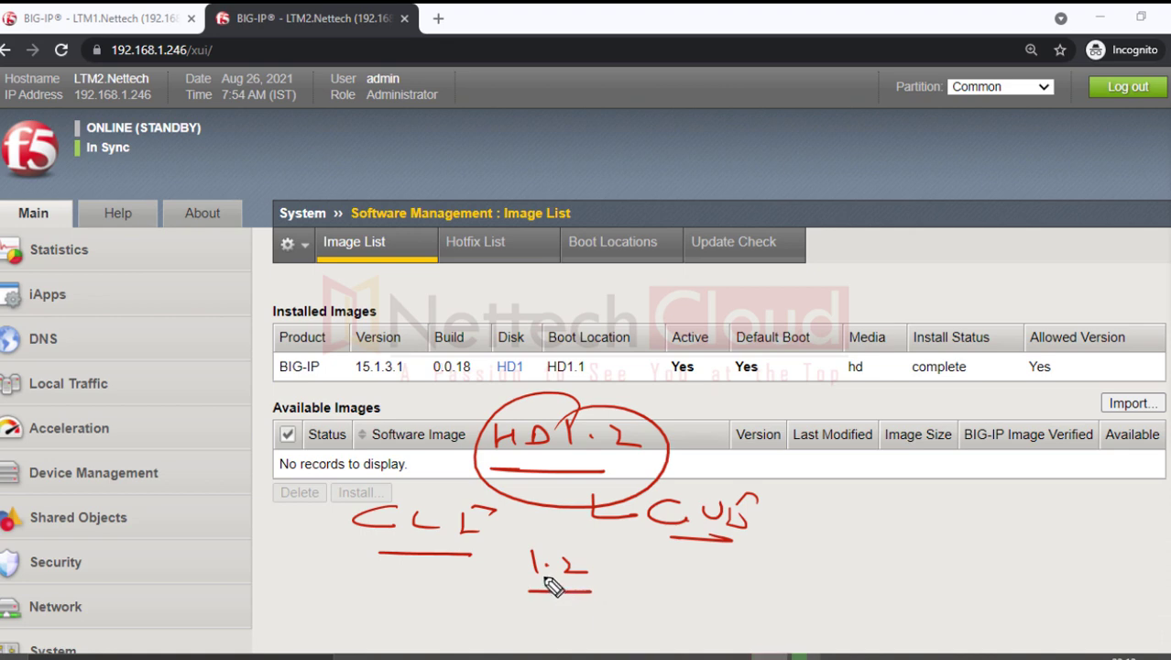
mouse_move(578, 541)
left_mouse_down()
mouse_move(607, 606)
mouse_move(579, 539)
left_mouse_up()
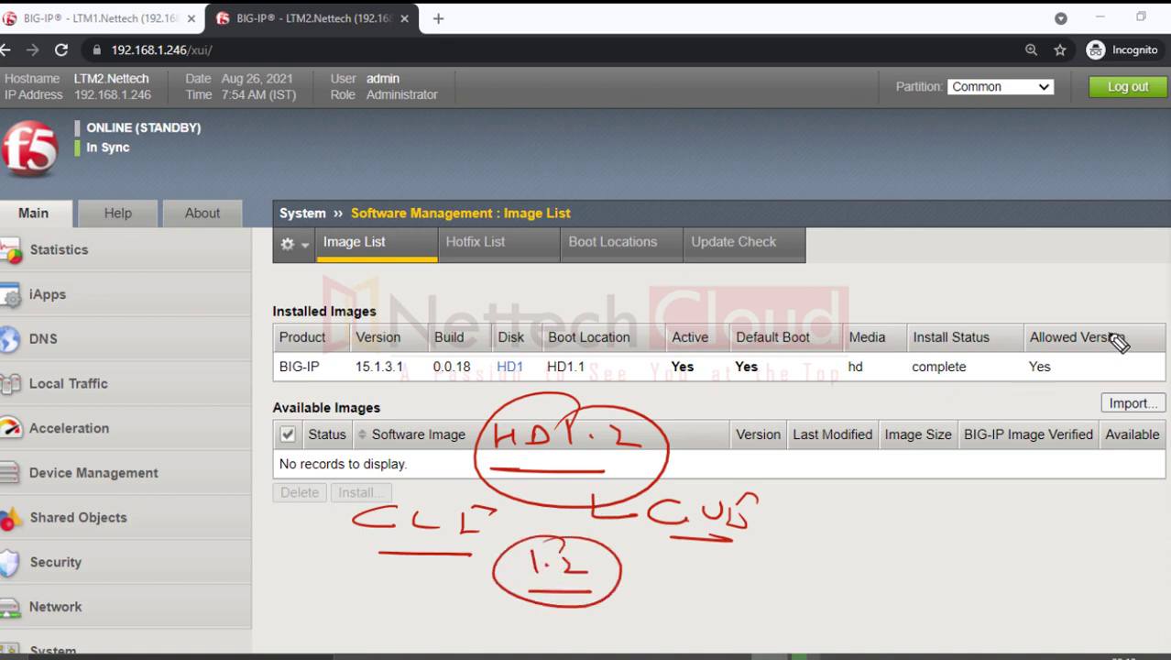
key("e")
Handwrite the underlined 16 version beside Device Management, circle Install, and write HD1.2 next to it with an underline
left_click_drag(157, 454, 172, 495)
mouse_move(203, 451)
left_mouse_down()
mouse_move(192, 463)
mouse_move(236, 449)
left_mouse_up()
left_click_drag(154, 495, 255, 474)
mouse_move(371, 472)
left_mouse_down()
mouse_move(427, 495)
mouse_move(502, 491)
mouse_move(588, 518)
left_mouse_up()
left_click_drag(491, 526, 560, 528)
Circle boot location HD1.1, mark version 15.1.3.1 and the Version heading, and clear the drawing
mouse_move(586, 350)
left_mouse_down()
mouse_move(628, 392)
mouse_move(605, 351)
left_mouse_up()
left_click_drag(414, 389, 354, 389)
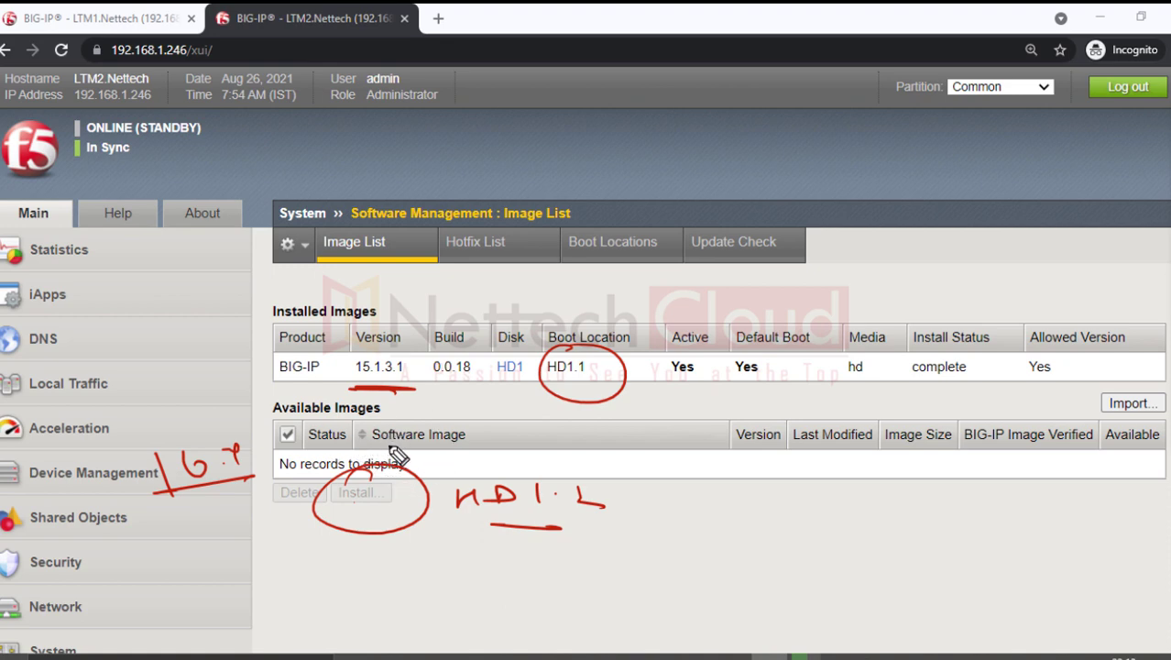
left_click_drag(346, 349, 403, 337)
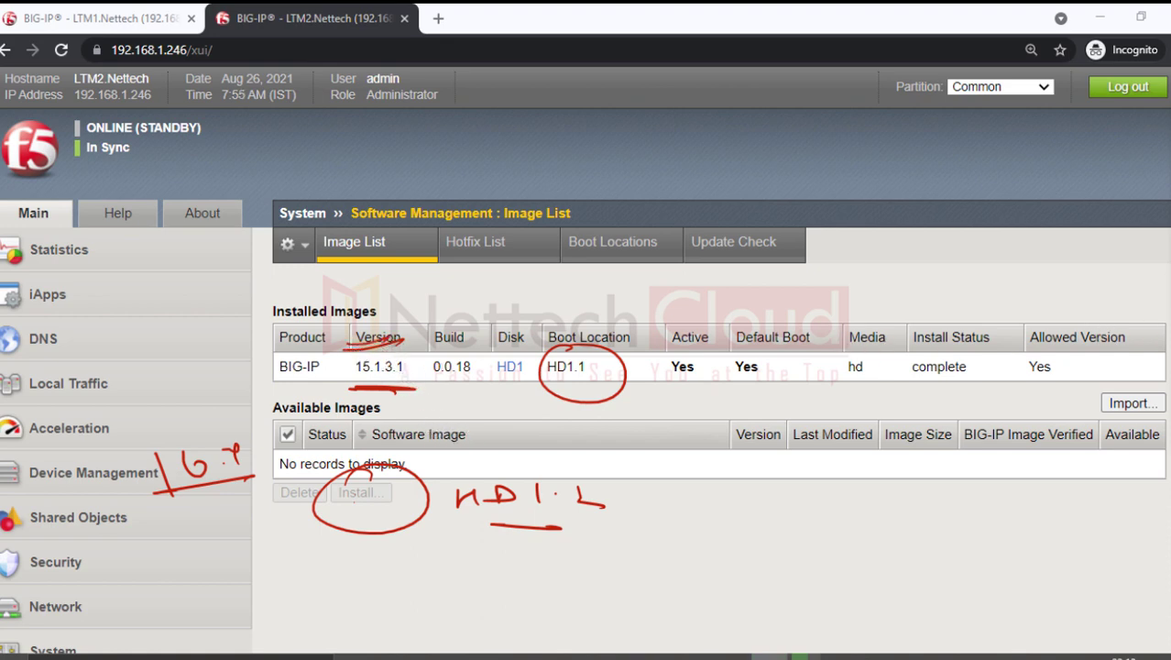
key("e")
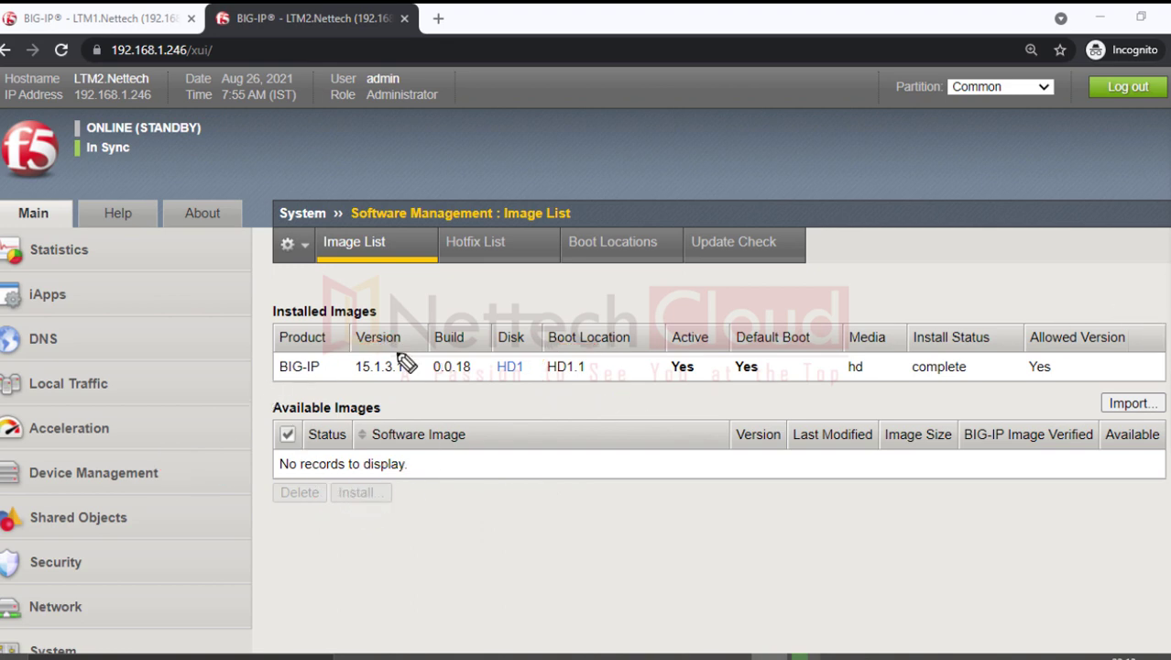
Mark the Available Images heading, circle its empty record row, and draw an arrow leading out of the circle
mouse_move(217, 417)
left_mouse_down()
mouse_move(275, 403)
mouse_move(251, 427)
left_mouse_up()
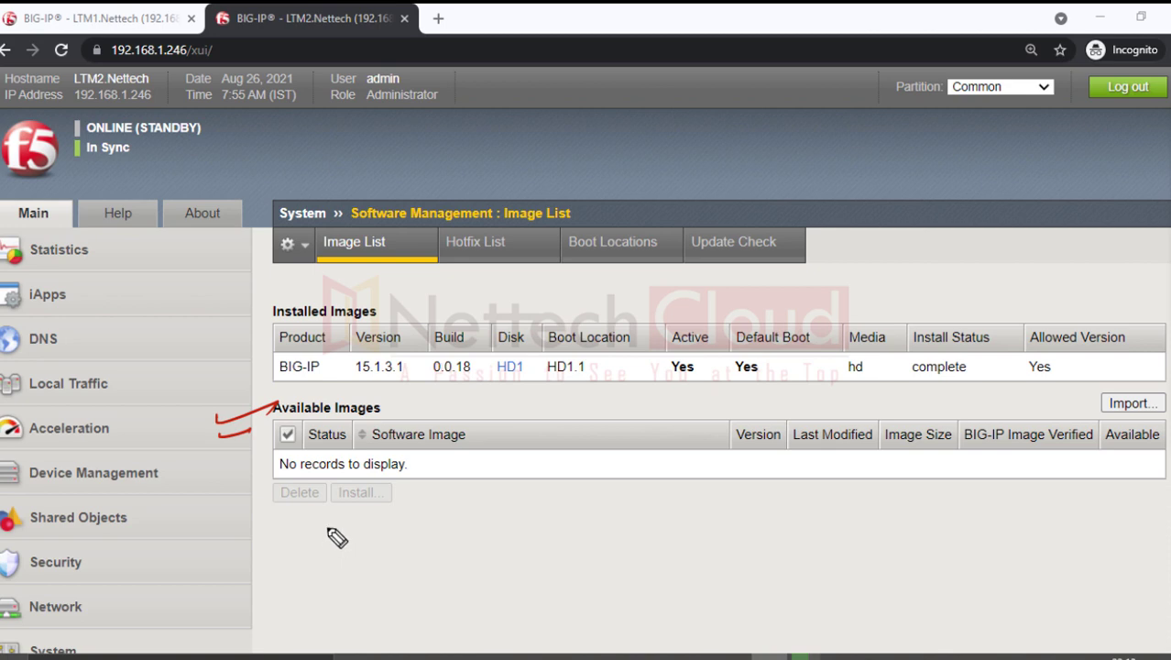
left_click_drag(340, 445, 360, 436)
left_click_drag(389, 503, 458, 522)
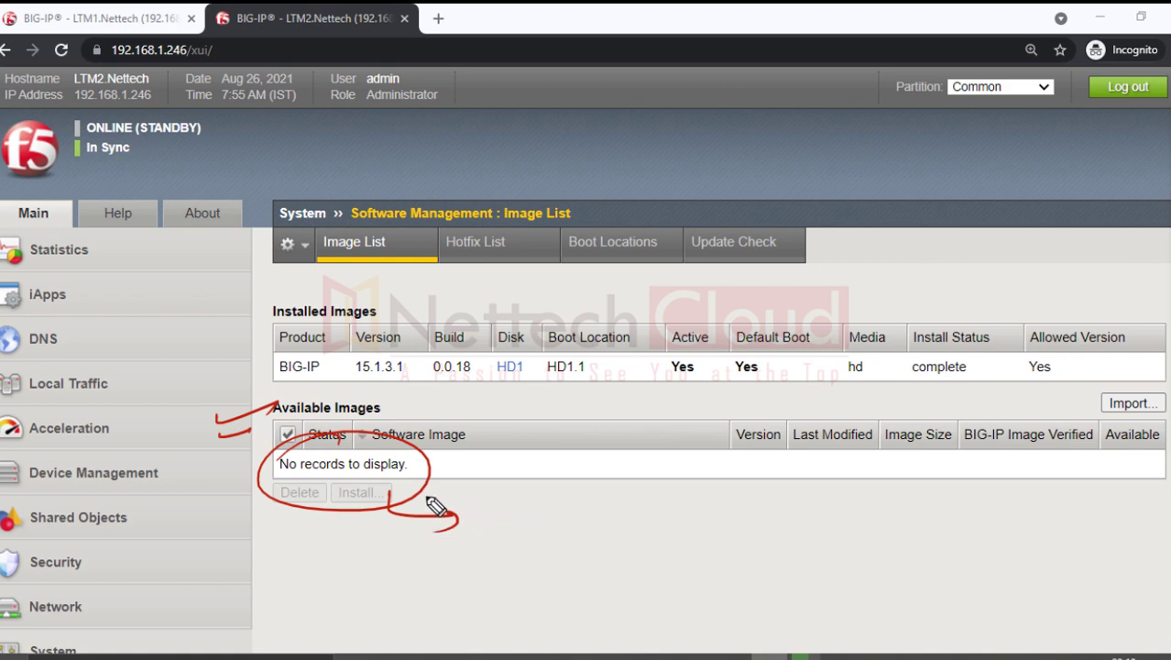
Handwrite 1.2 below the Available Images table, underline and circle it, and put a cross at the arrow's end
left_click(576, 476)
mouse_move(561, 455)
left_mouse_down()
mouse_move(562, 490)
mouse_move(632, 486)
left_mouse_up()
left_click_drag(547, 504, 644, 504)
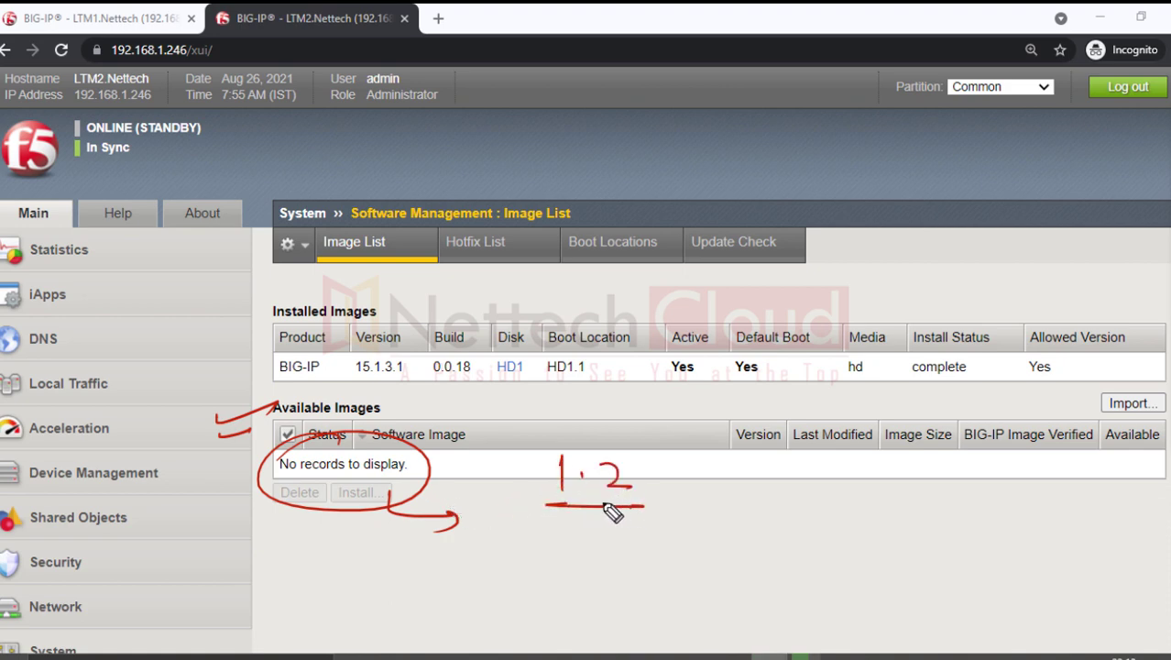
mouse_move(600, 438)
left_mouse_down()
mouse_move(530, 516)
mouse_move(542, 449)
left_mouse_up()
mouse_move(467, 520)
left_mouse_down()
mouse_move(483, 551)
mouse_move(471, 555)
left_mouse_up()
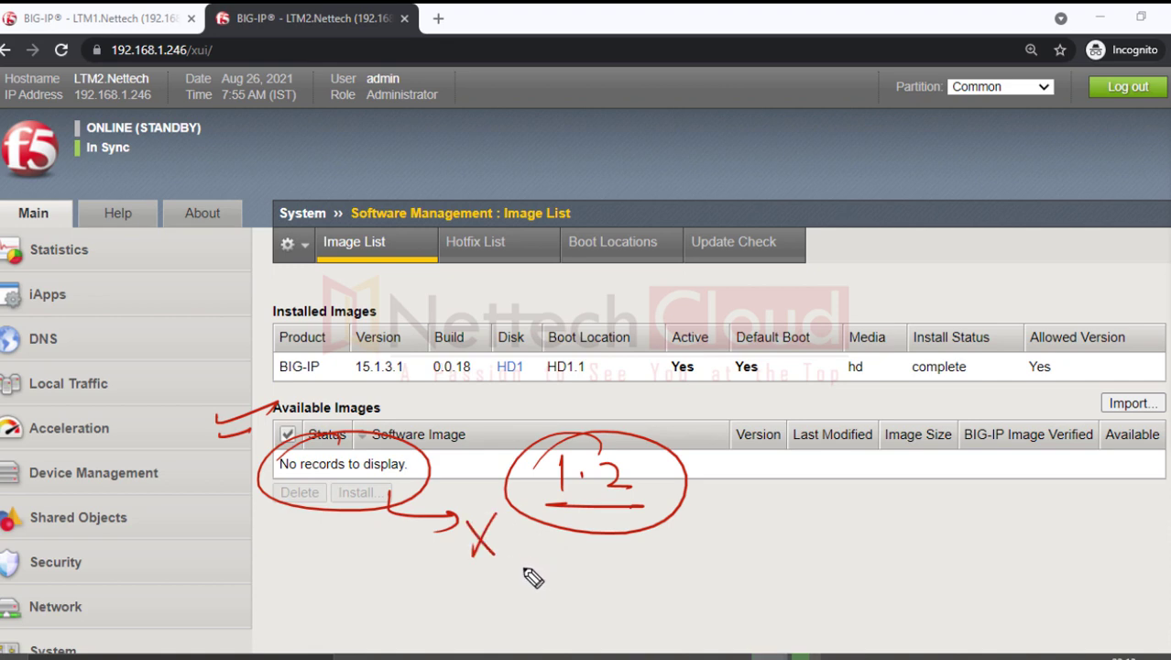
Draw an arrow from the circled 1.2 to a handwritten, underlined CLI, and add a mark beside the circled record row
left_click_drag(413, 495, 458, 469)
left_click_drag(694, 499, 843, 504)
left_click_drag(854, 495, 860, 504)
mouse_move(879, 494)
left_mouse_down()
mouse_move(878, 509)
mouse_move(822, 529)
left_mouse_up()
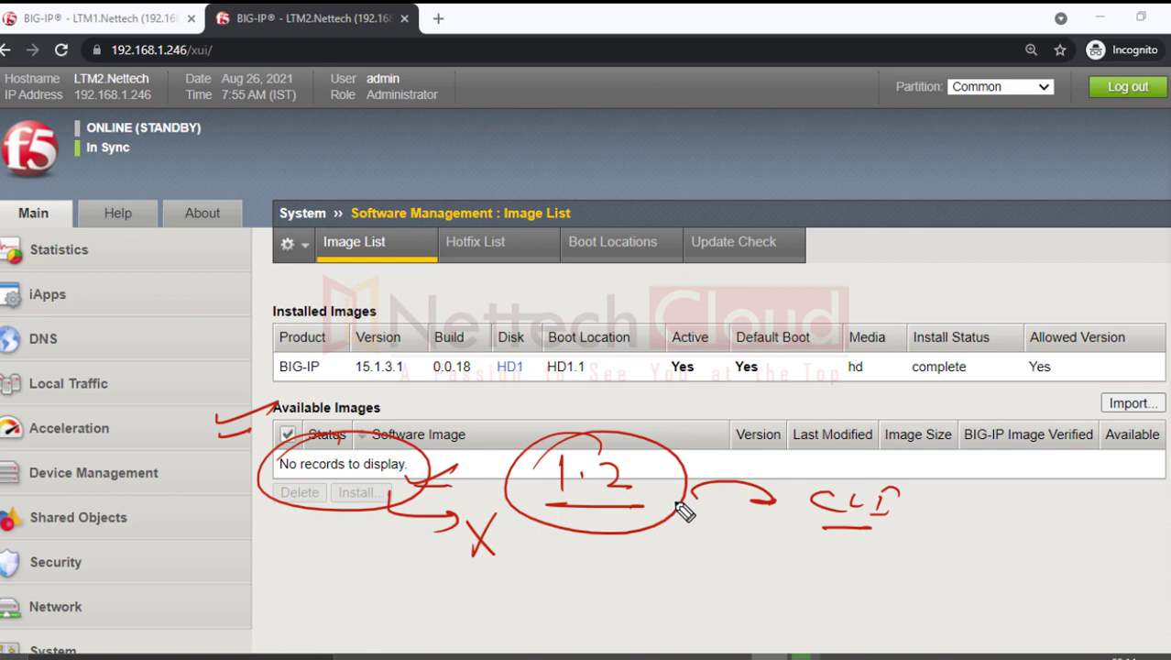
Circle Boot Locations and draw one arrow down from it and a second curving to the circled 1.2
left_click_drag(631, 220, 572, 261)
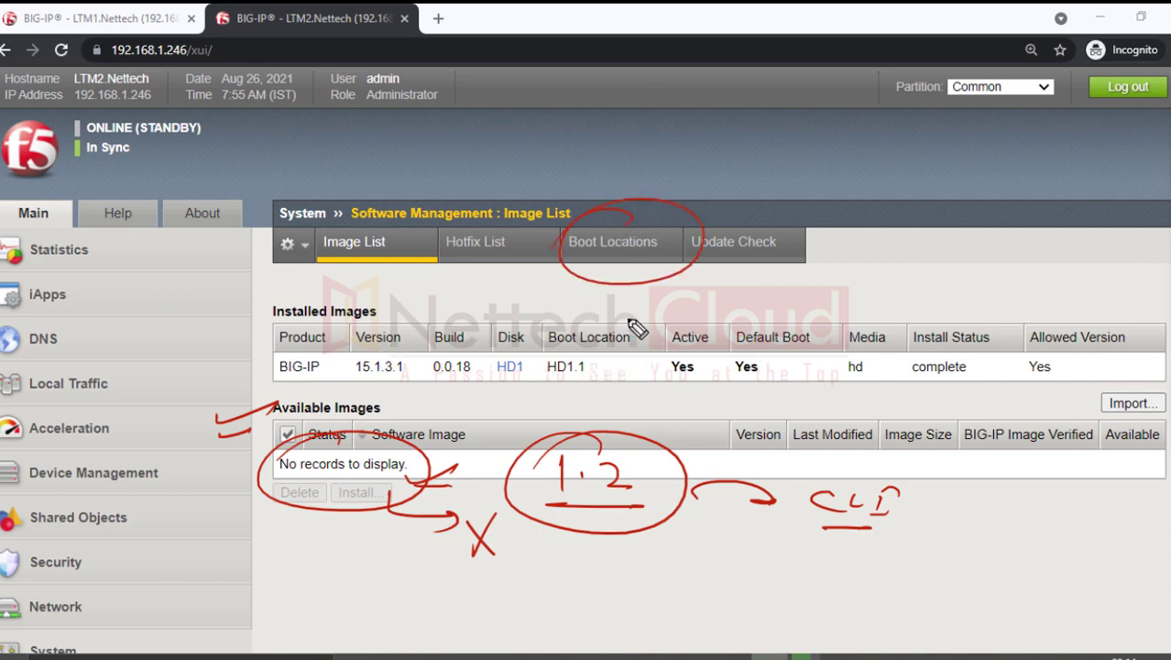
left_click_drag(632, 266, 641, 316)
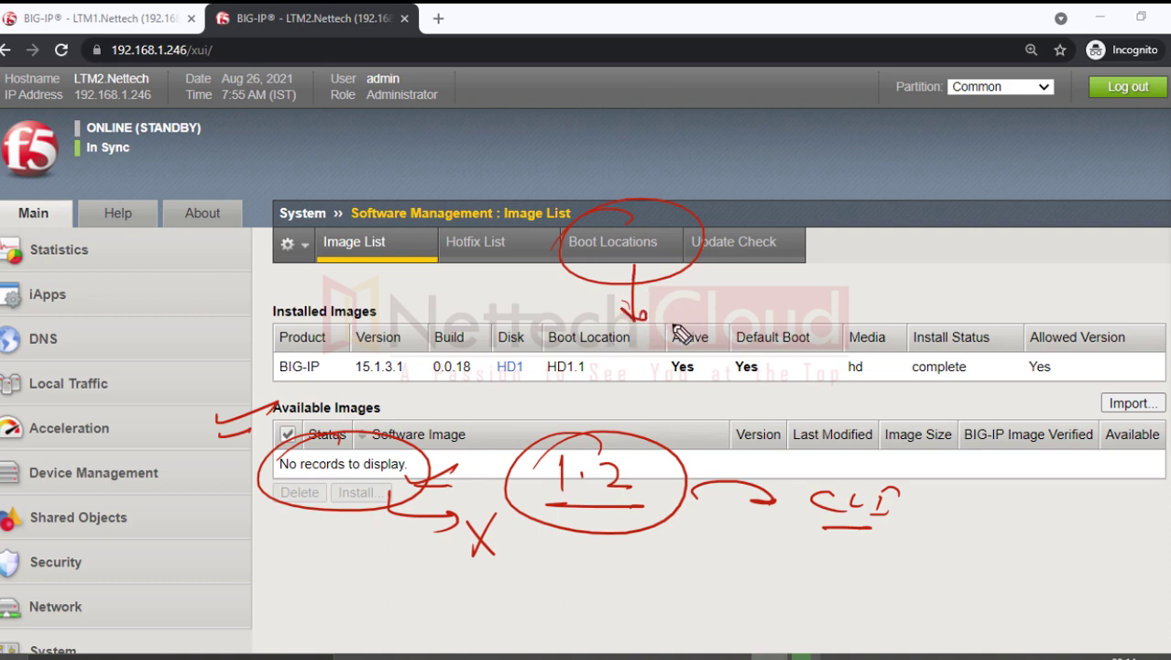
mouse_move(678, 270)
left_mouse_down()
mouse_move(699, 383)
mouse_move(643, 423)
left_mouse_up()
left_click_drag(632, 408, 649, 421)
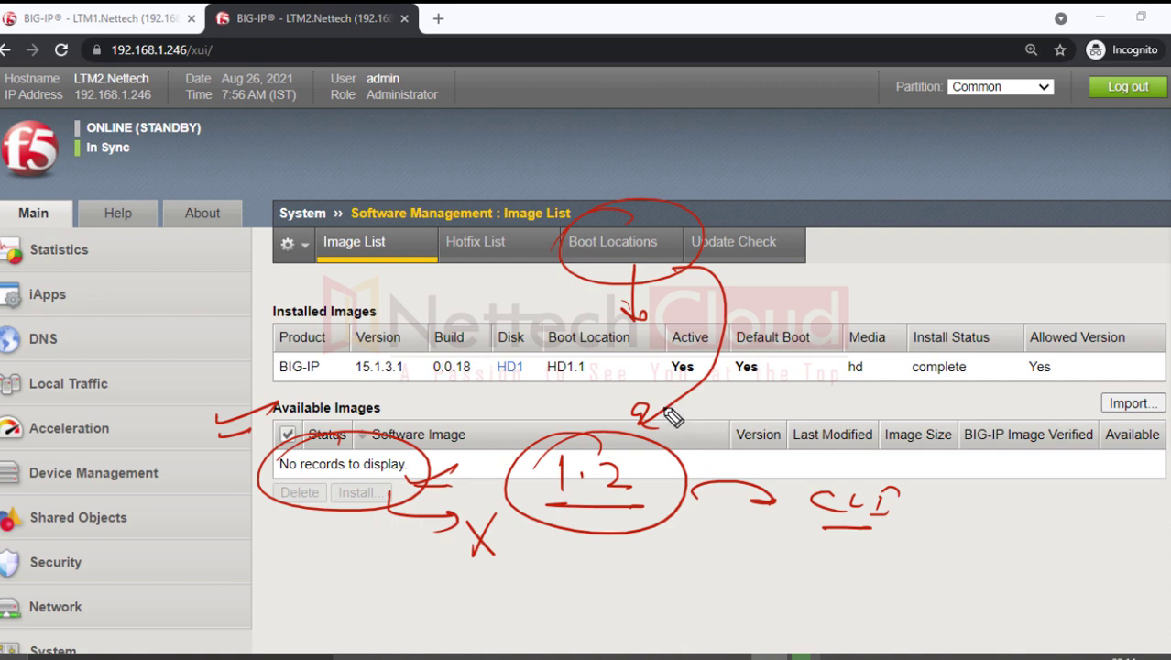
Tick the circled 1.2, handwrite the 16 version under it with an underline, and clear the screen drawing
left_click_drag(662, 454, 696, 442)
mouse_move(639, 534)
left_mouse_down()
mouse_move(640, 568)
mouse_move(667, 555)
left_mouse_up()
left_click_drag(698, 540, 720, 540)
left_click_drag(624, 579, 775, 551)
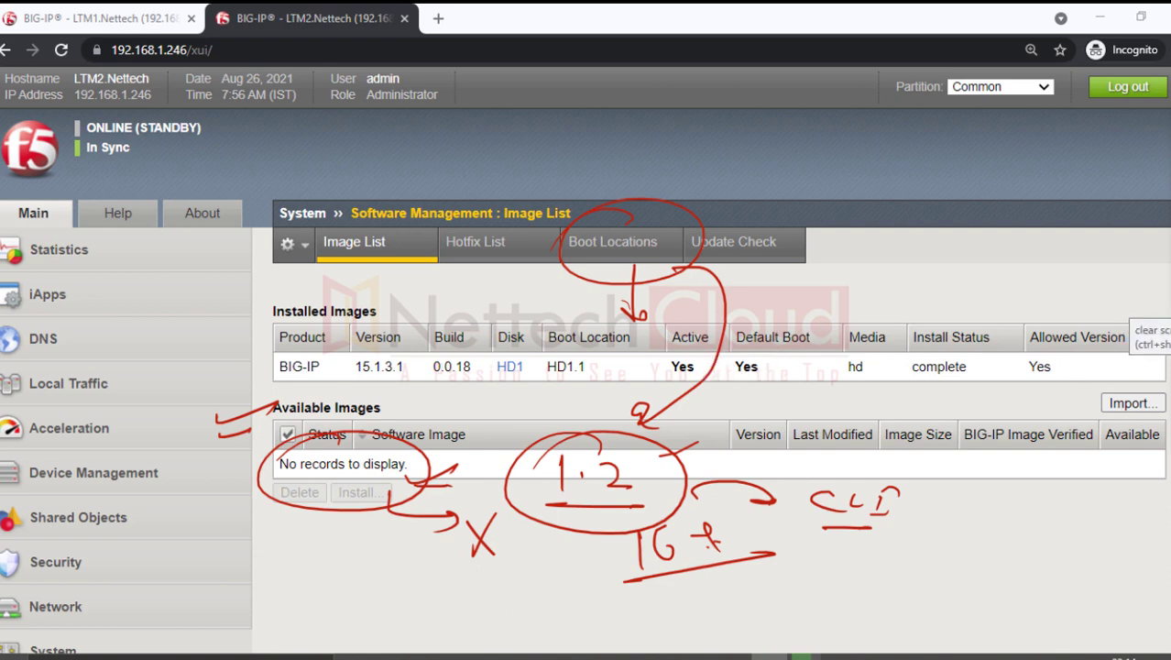
left_click(1169, 321)
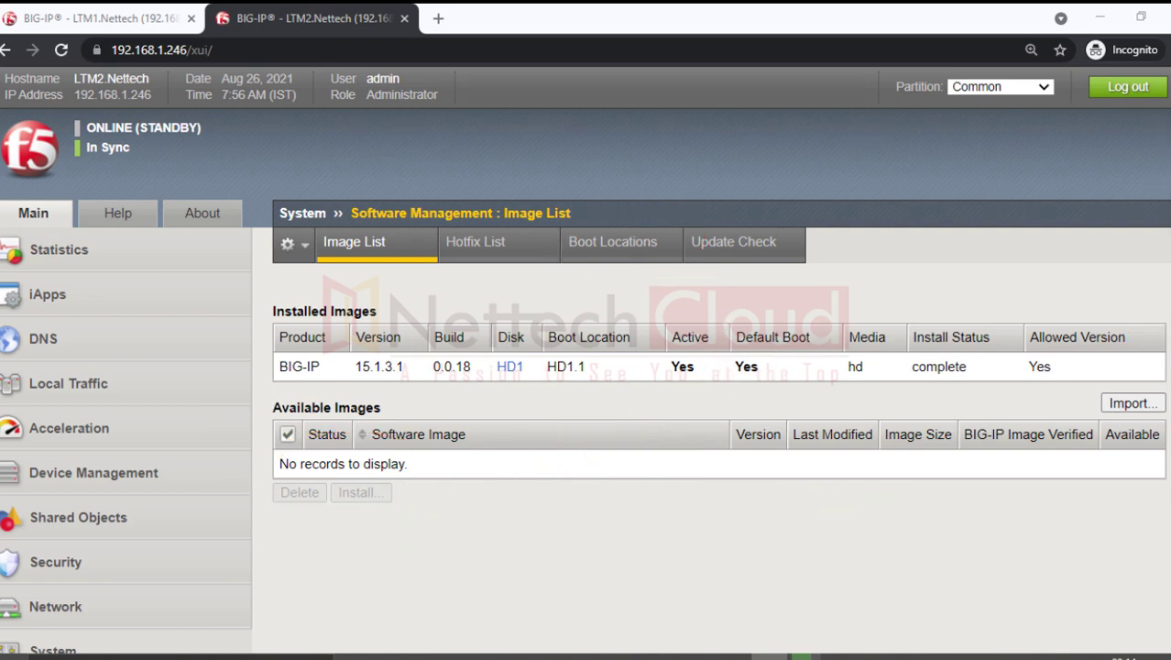
Switch from the browser to the LTM2 PuTTY session and widen its terminal window
left_click(1100, 18)
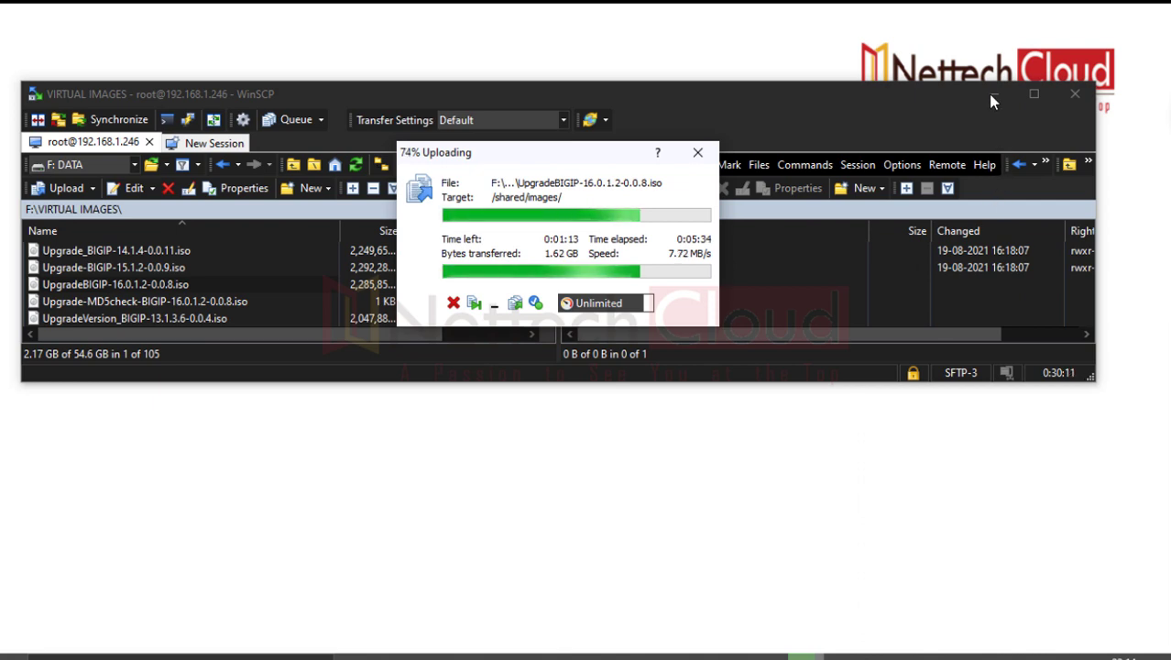
mouse_move(730, 655)
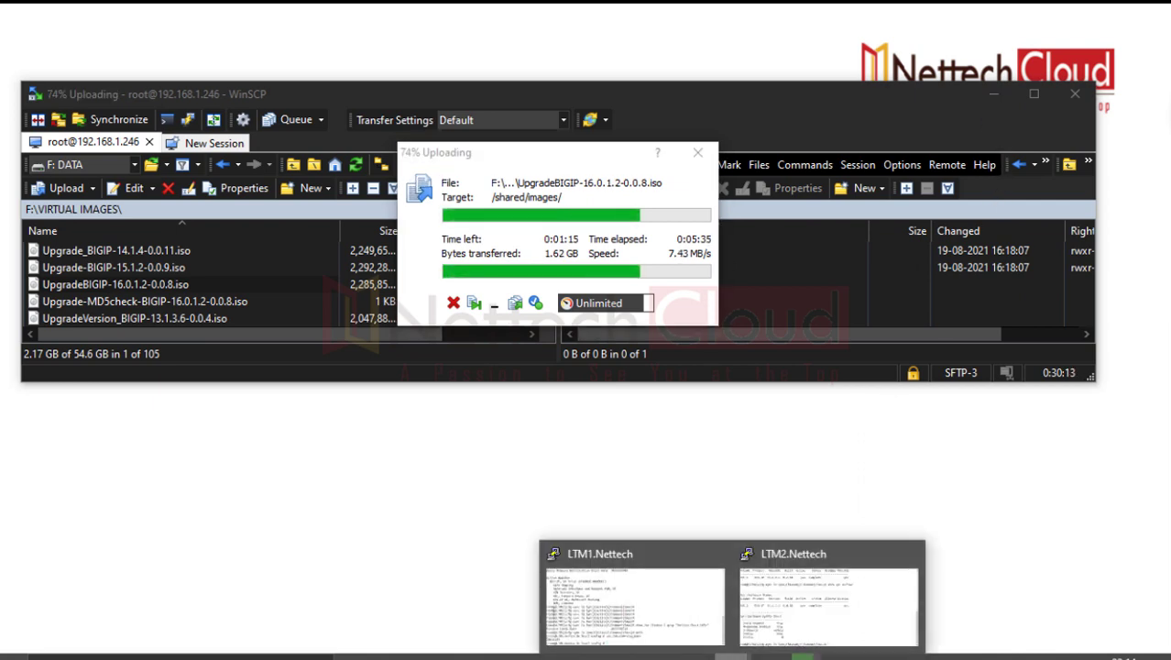
left_click(823, 606)
left_click_drag(575, 87, 561, 69)
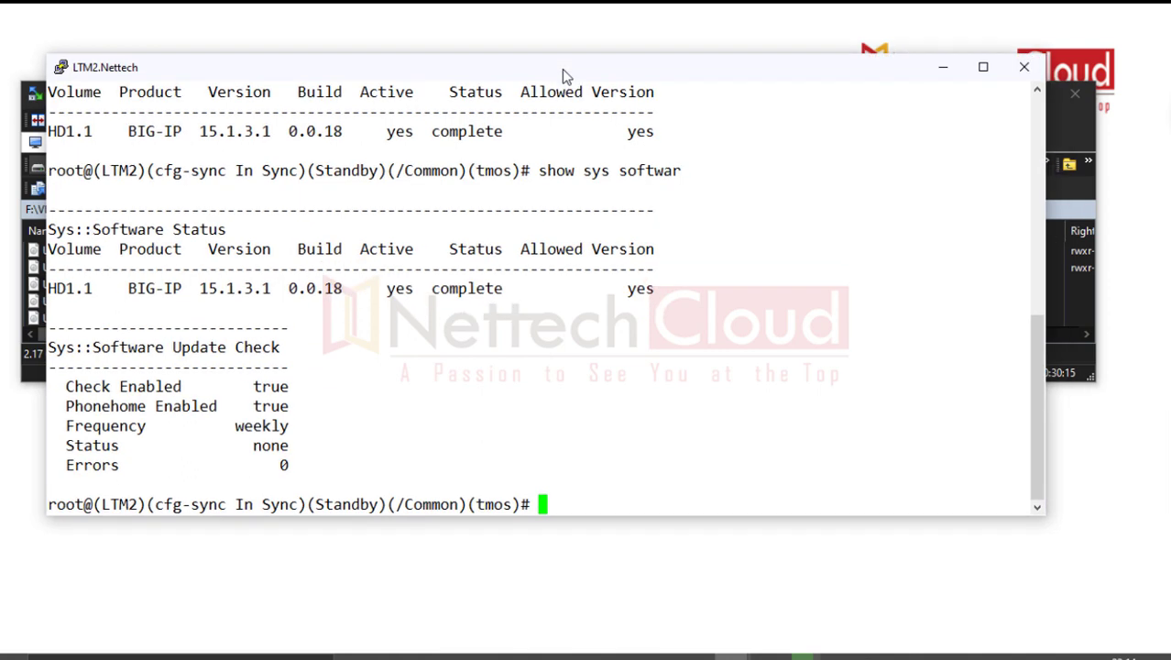
left_click_drag(1047, 262, 1159, 264)
Erase the partial entry and fill the terminal with blank prompts to move the earlier output out of view
type("insta")
key("BackSpace")
key("BackSpace")
key("BackSpace")
key("BackSpace")
key("BackSpace")
key("Return")
key("Return")
key("Return")
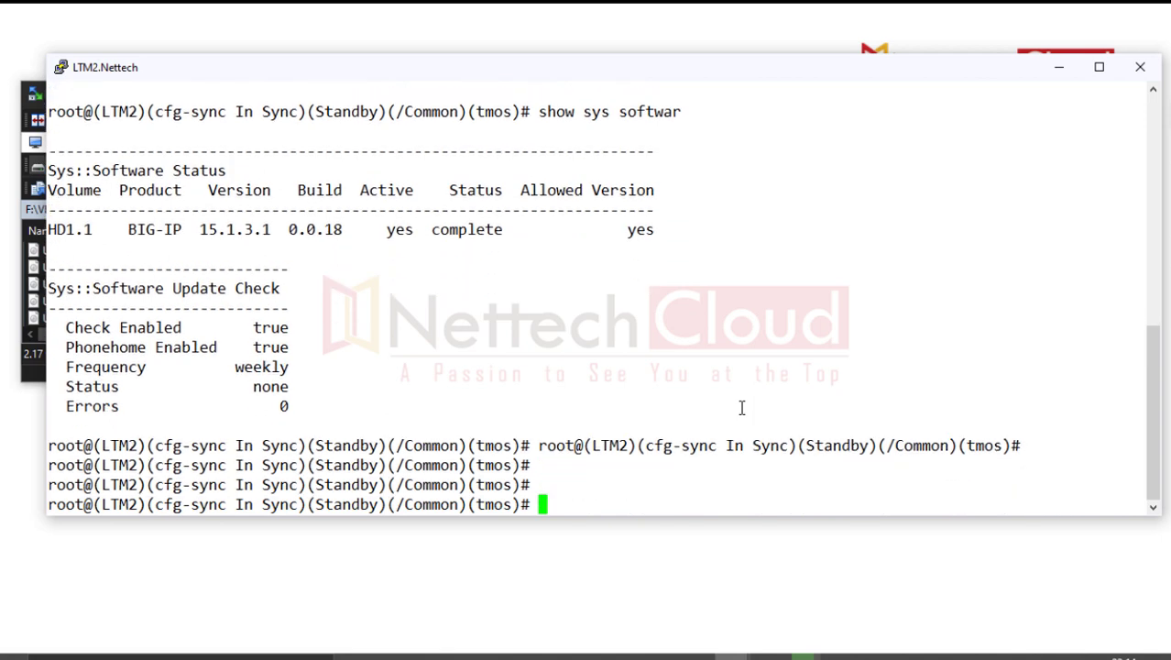
key("Return")
key("Return")
key("Return")
key("Return")
key("Return")
key("Return")
key("Return")
key("Return")
key("Return")
key("Return")
key("Return")
key("Return")
key("Return")
key("Return")
key("Return")
Begin the command install sys software image BIGIP- and list its available completion options
type("install sys software im")
key("Tab")
key("Tab")
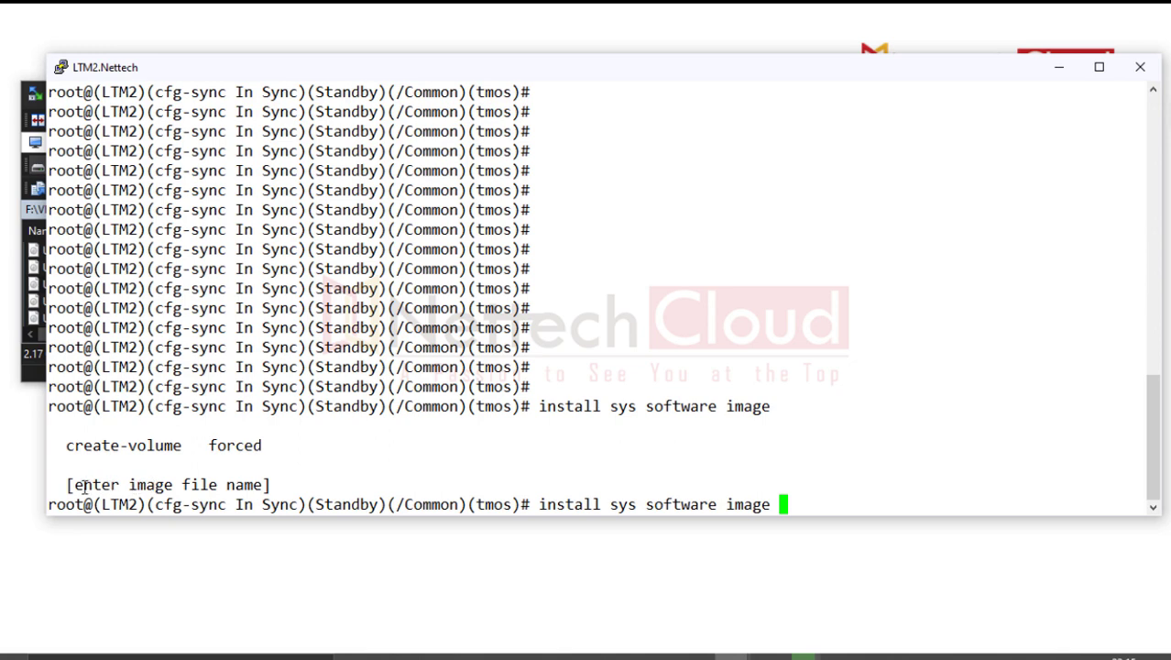
type("BIGIP-")
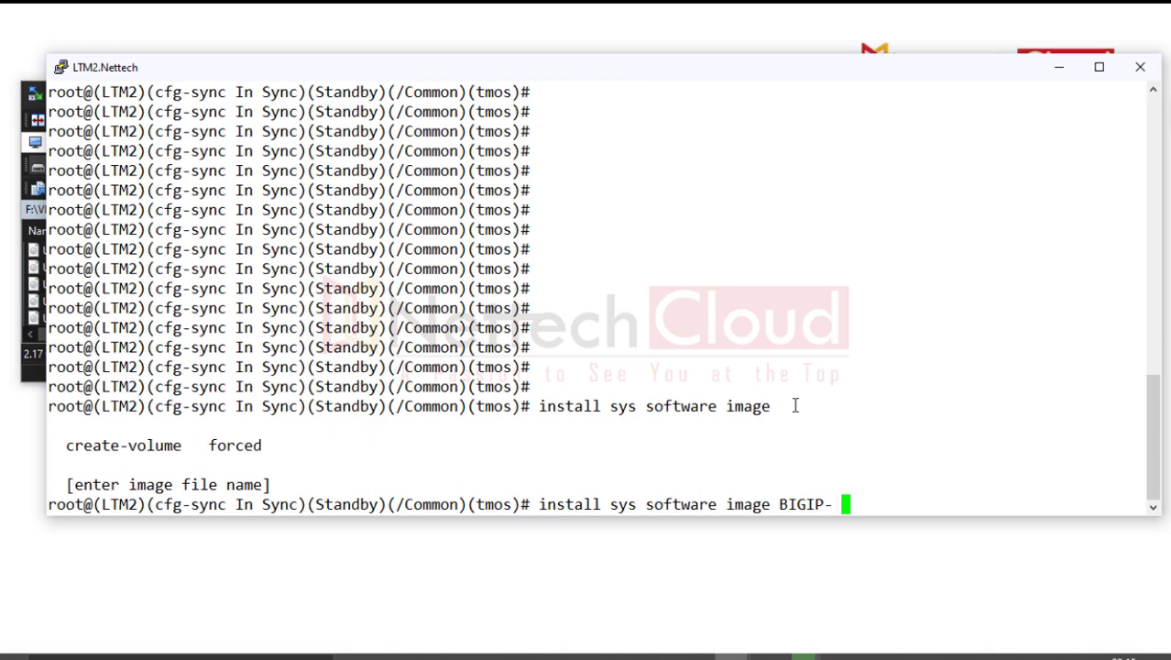
key("Tab")
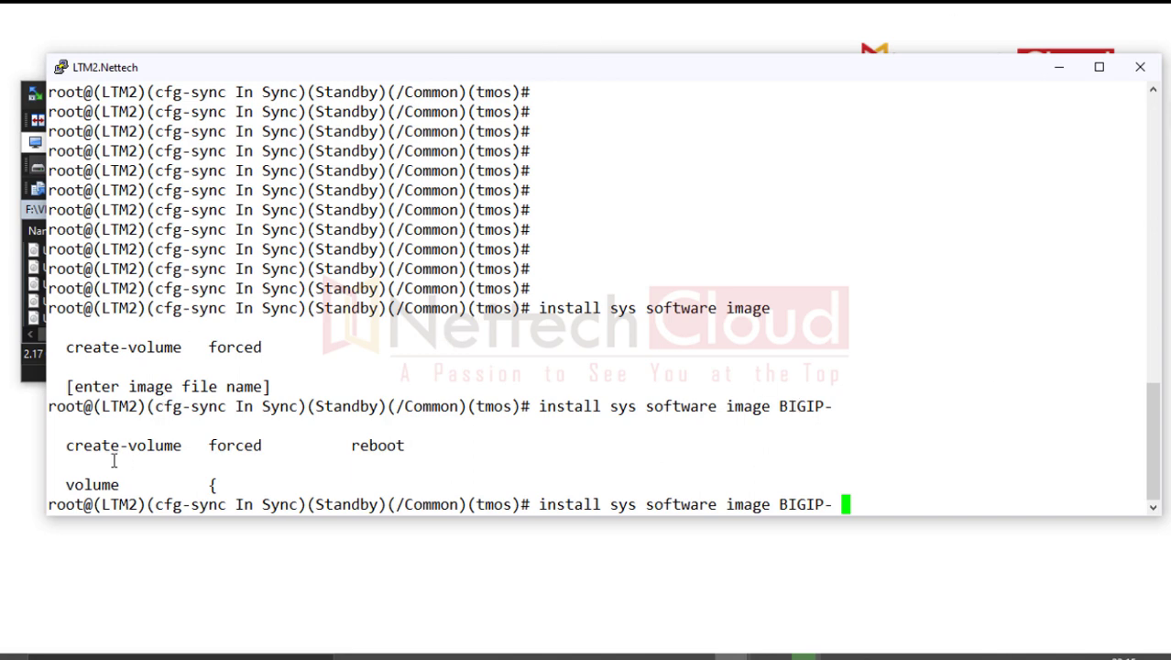
Extend the install command with volume HD1.2 and the create-volume option
type("volume")
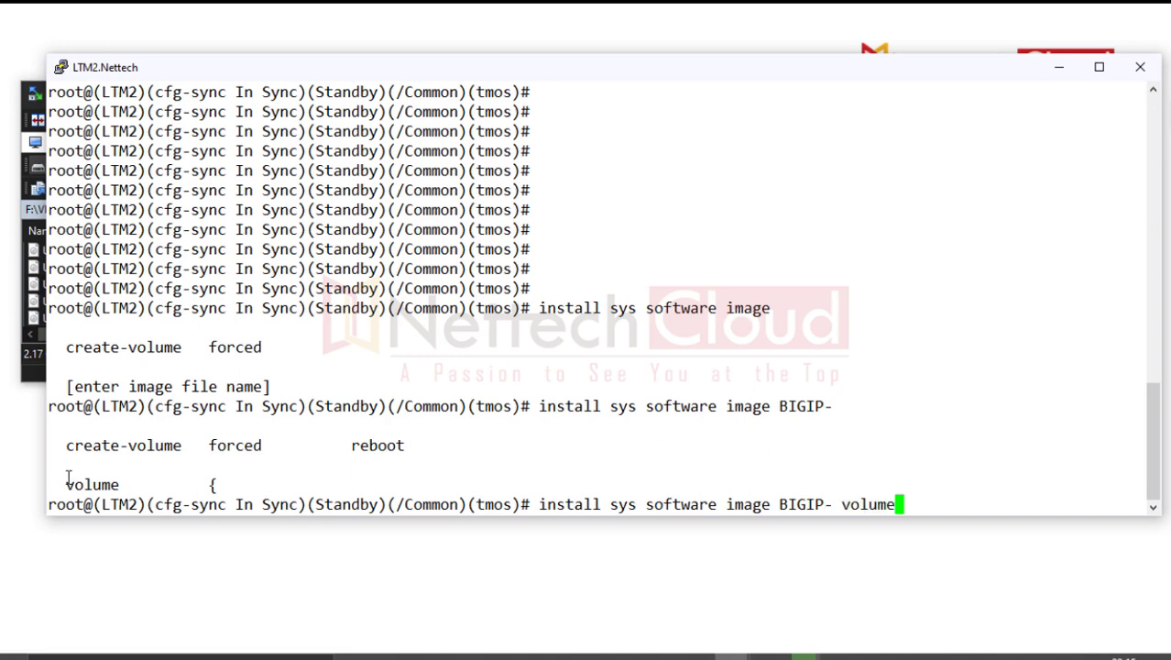
type(" HD1.2")
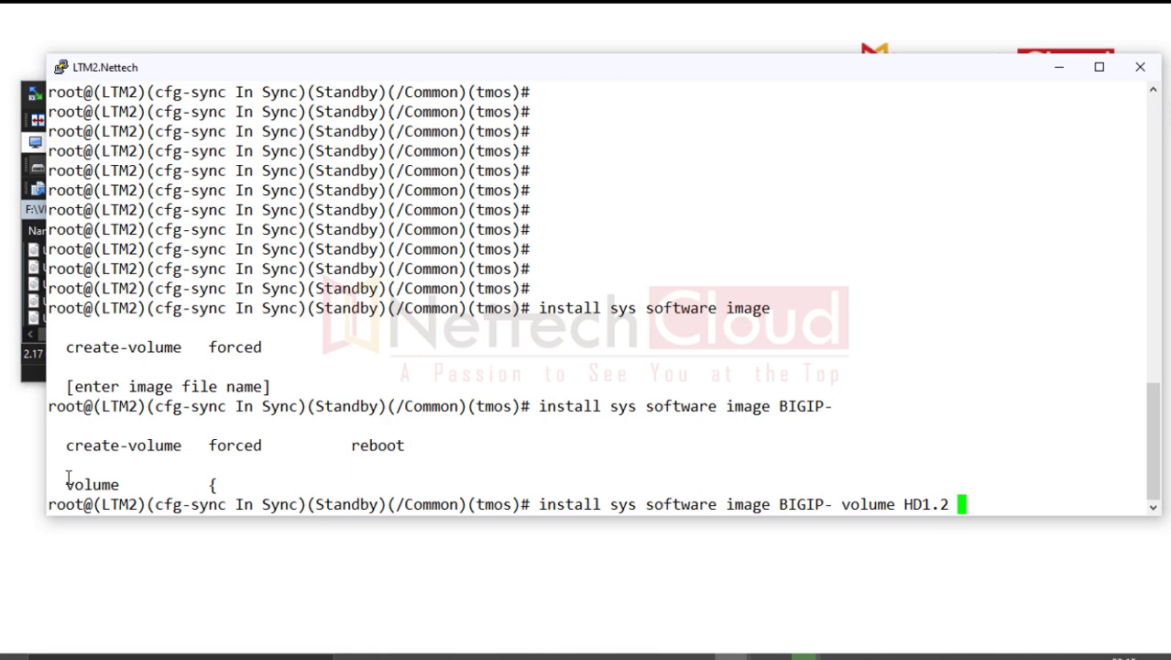
type(" cret")
key("BackSpace")
key("BackSpace")
key("Tab")
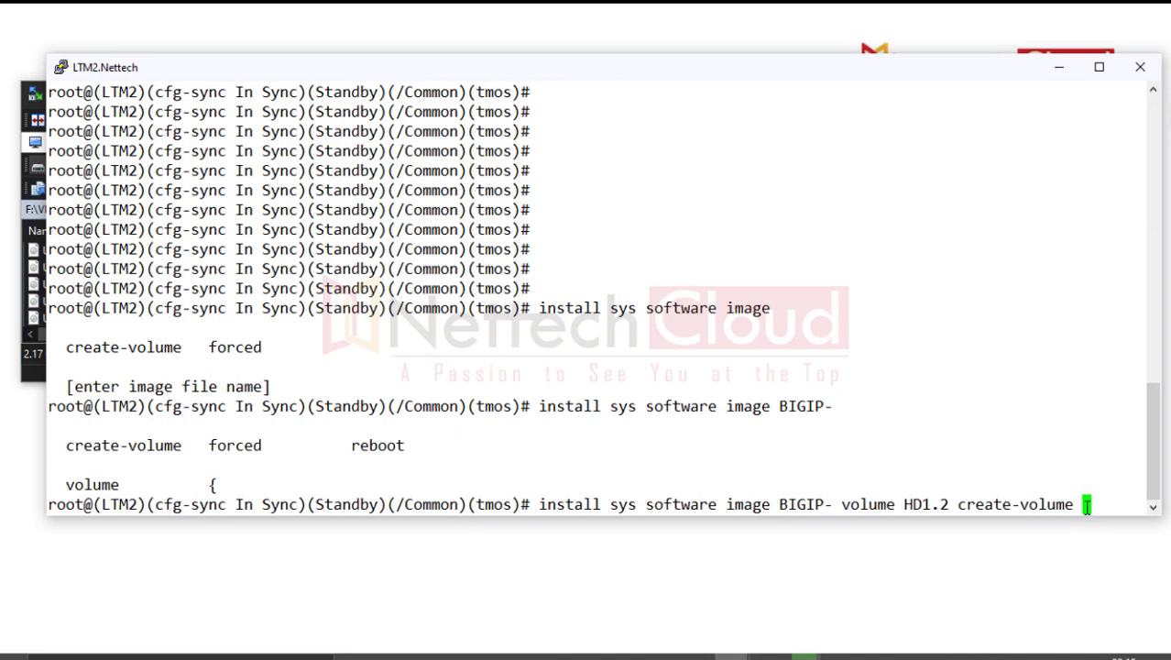
Highlight the image name, the HD1.2 volume and the create-volume option in the install command to review them
left_click_drag(958, 504, 1072, 511)
left_click_drag(779, 504, 836, 515)
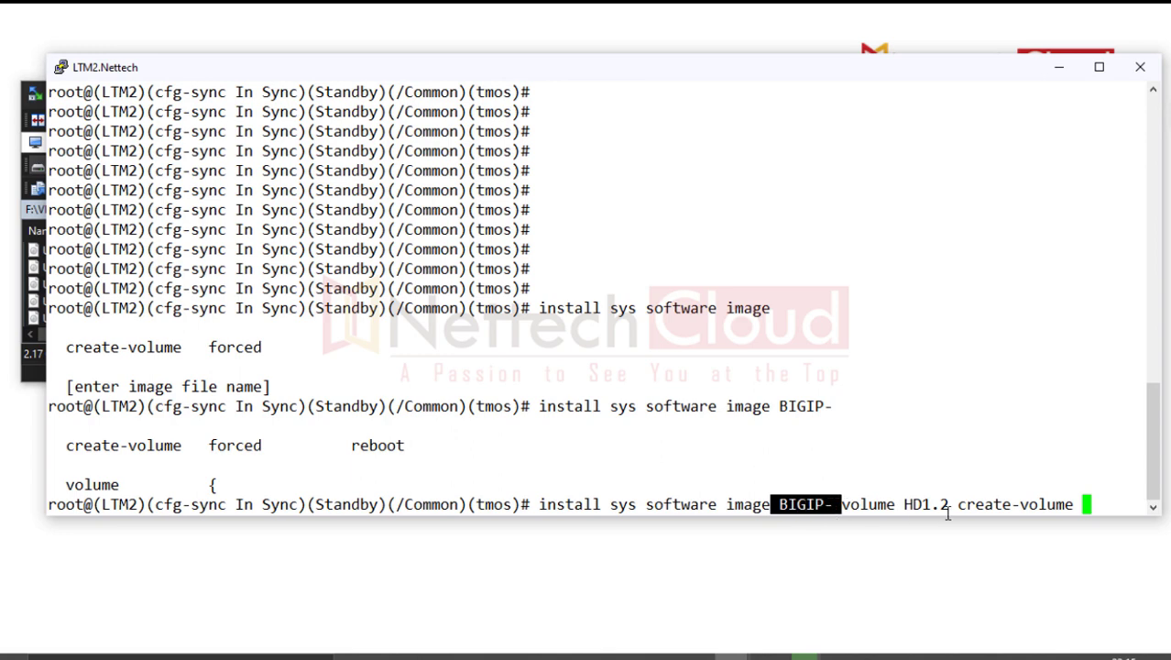
left_click_drag(955, 505, 886, 505)
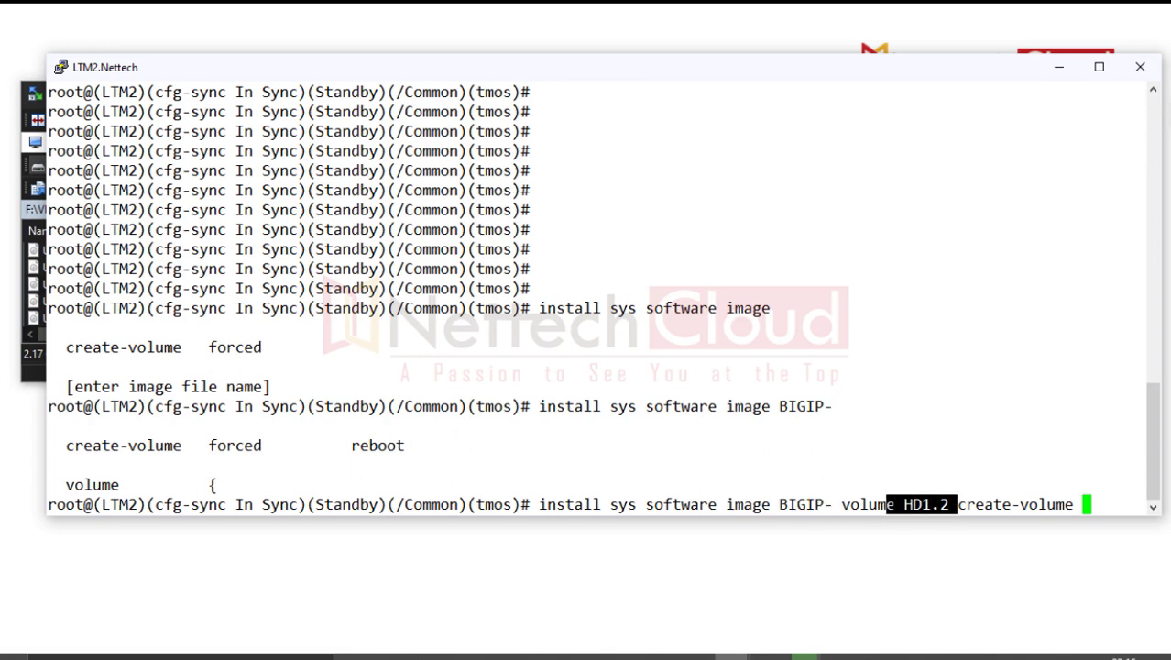
left_click_drag(958, 505, 1061, 506)
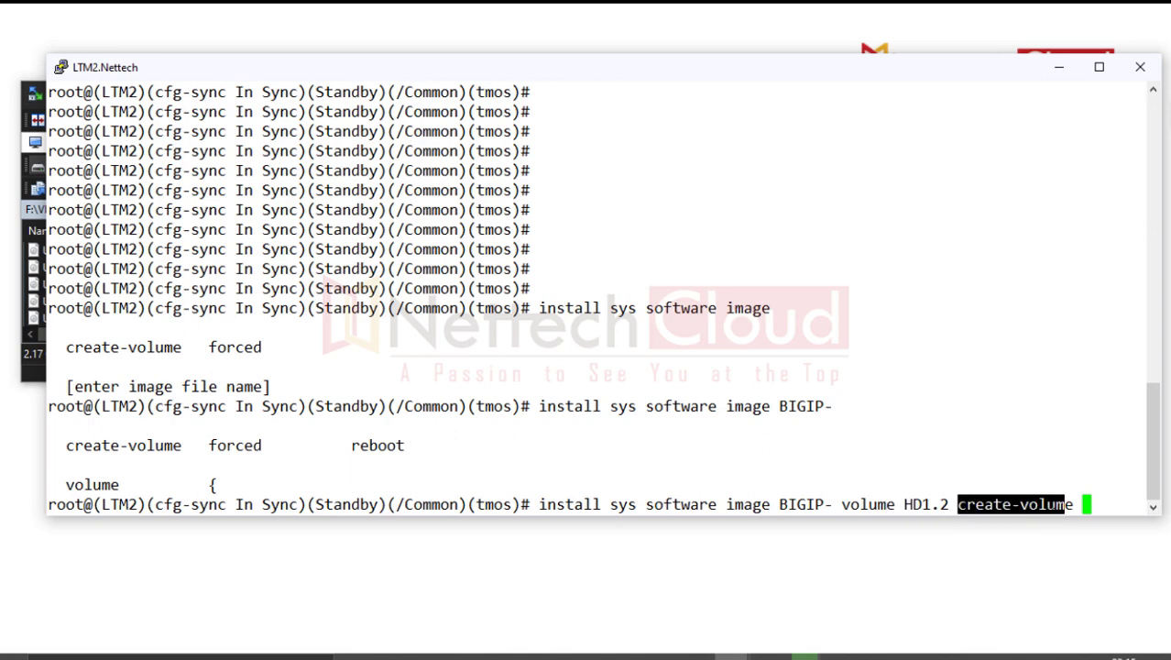
left_click(982, 490)
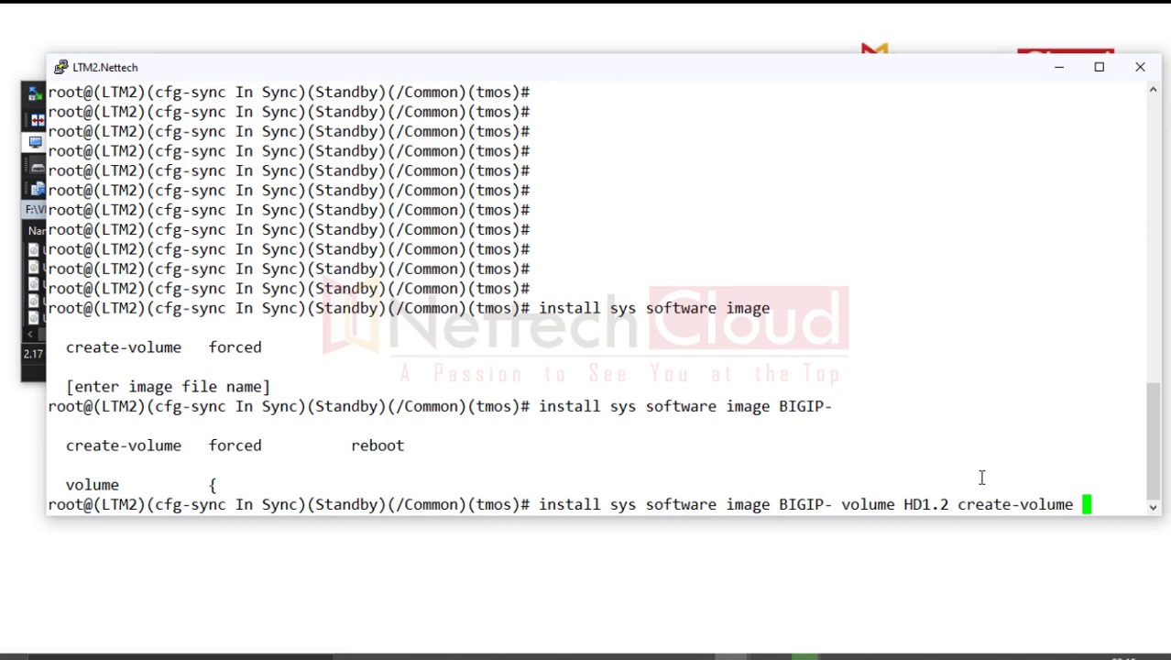
left_click_drag(777, 505, 841, 516)
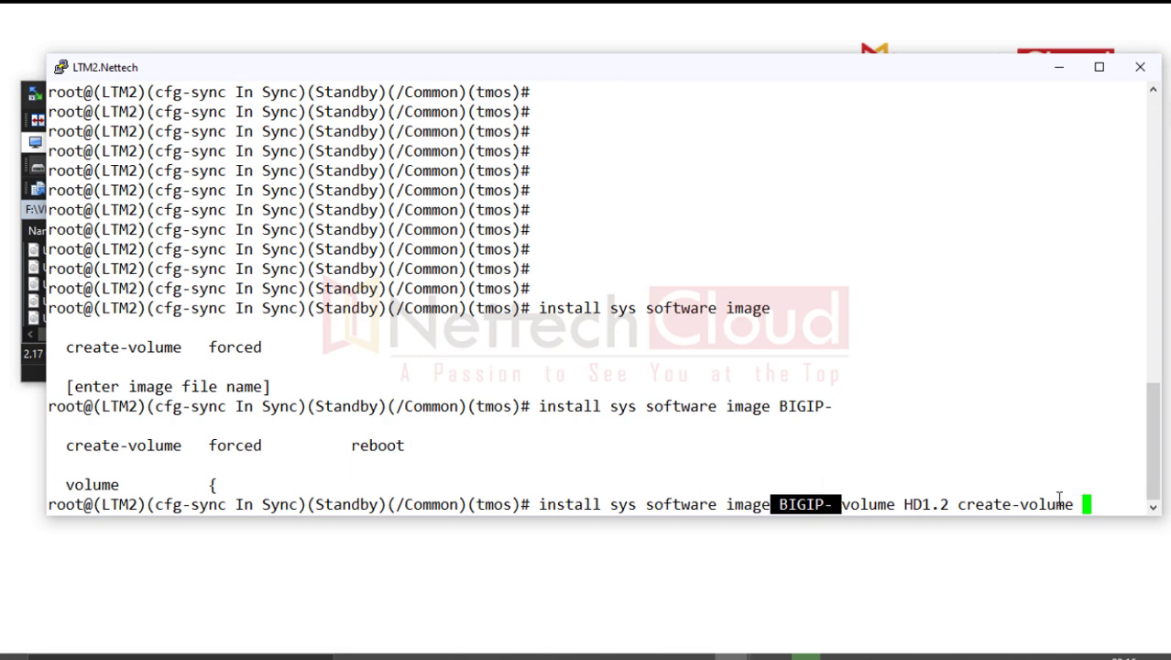
Erase the whole unexecuted install command from the prompt
key("BackSpace")
key("BackSpace")
key("BackSpace")
key("BackSpace")
key("BackSpace")
key("BackSpace")
key("BackSpace")
key("BackSpace")
key("BackSpace")
key("BackSpace")
key("BackSpace")
key("BackSpace")
key("BackSpace")
key("BackSpace")
key("BackSpace")
key("BackSpace")
key("BackSpace")
key("BackSpace")
key("BackSpace")
key("BackSpace")
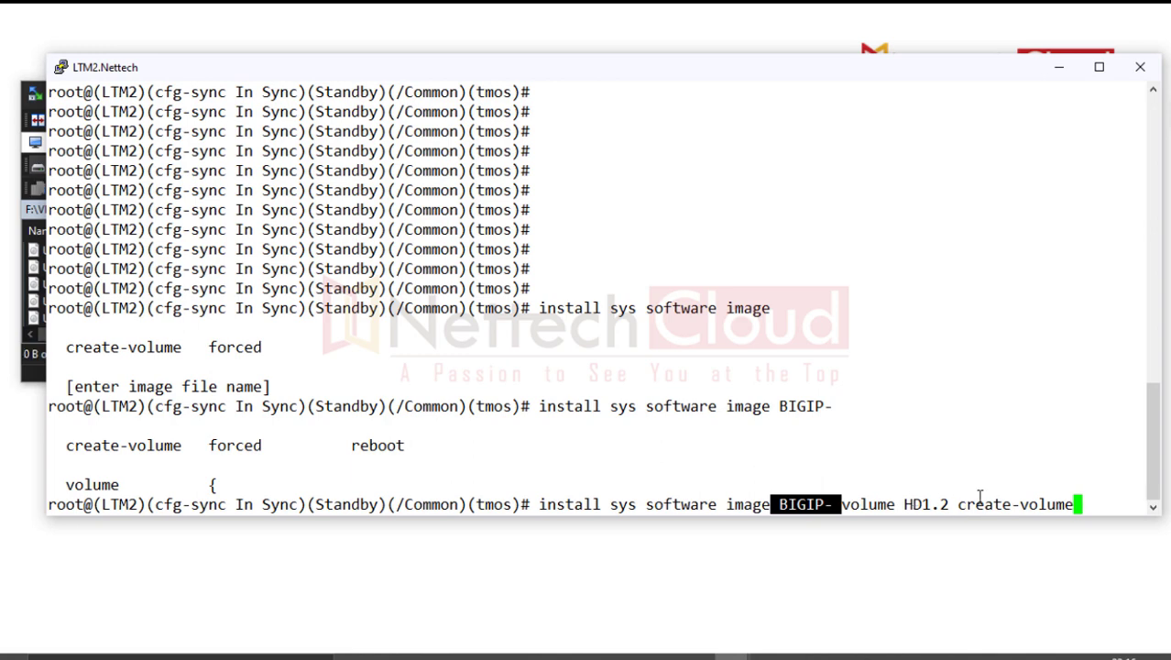
key("BackSpace")
key("BackSpace")
key("BackSpace")
key("BackSpace")
key("BackSpace")
key("BackSpace")
key("BackSpace")
key("BackSpace")
key("BackSpace")
key("BackSpace")
key("BackSpace")
key("BackSpace")
key("BackSpace")
key("BackSpace")
key("BackSpace")
key("BackSpace")
key("BackSpace")
key("BackSpace")
key("BackSpace")
key("BackSpace")
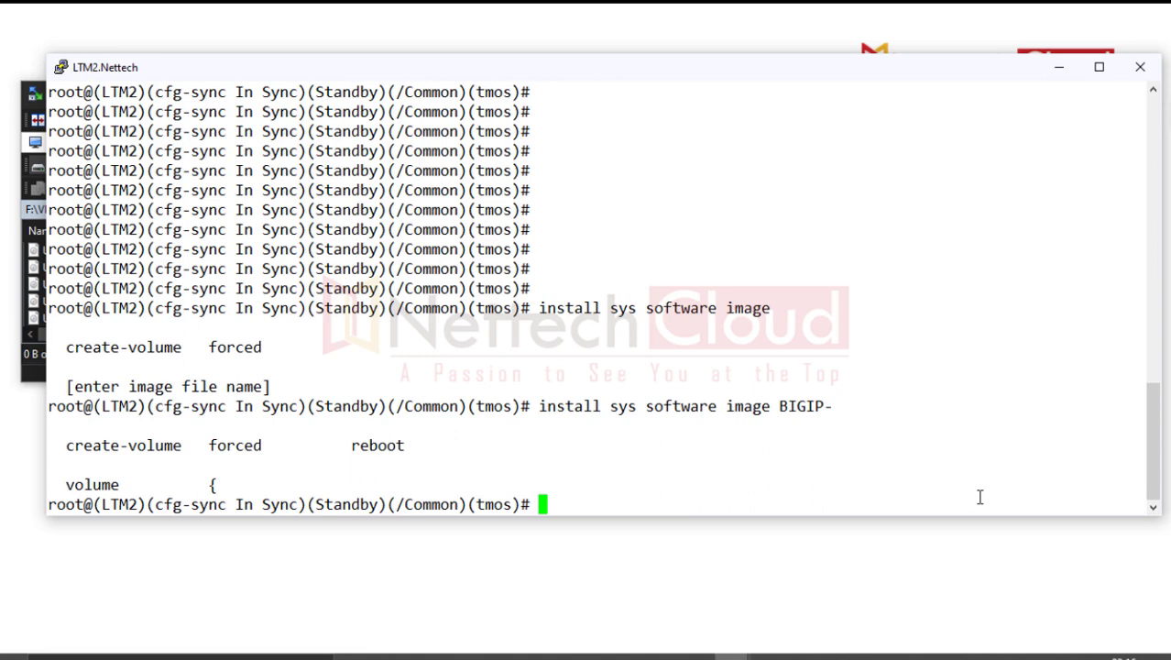
Check UpgradeBIGIP-16.0.1.2-0.0.8.iso in /shared/images/ in WinSCP, and return to the LTM2 PuTTY session
left_click(1063, 71)
left_click(683, 286)
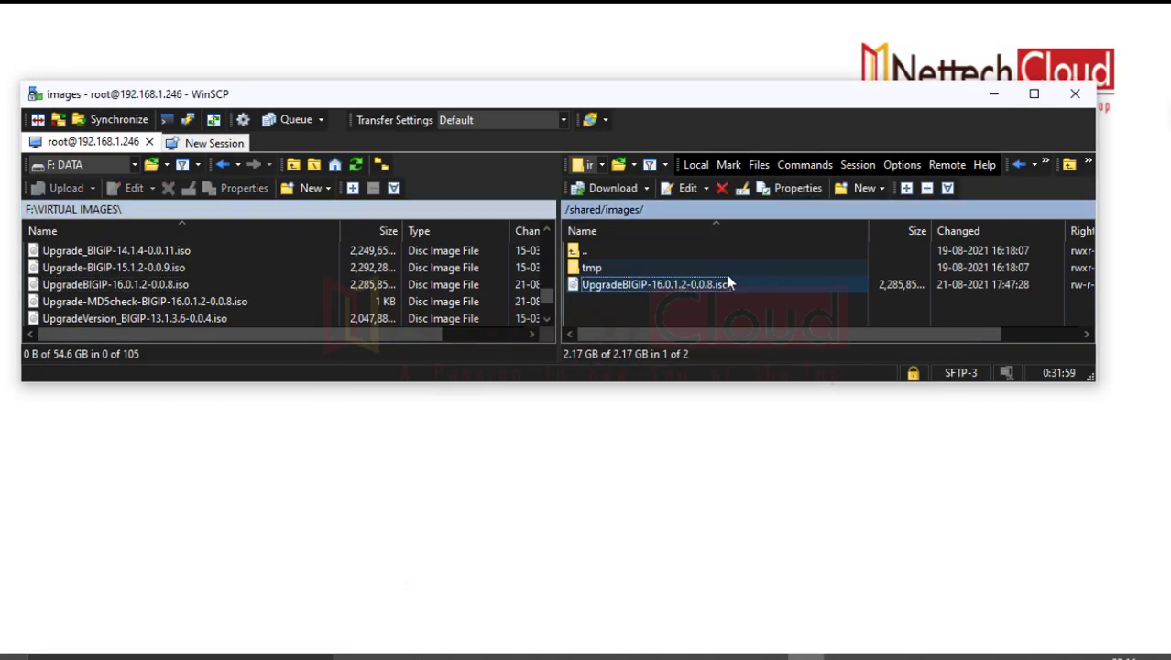
left_click(992, 93)
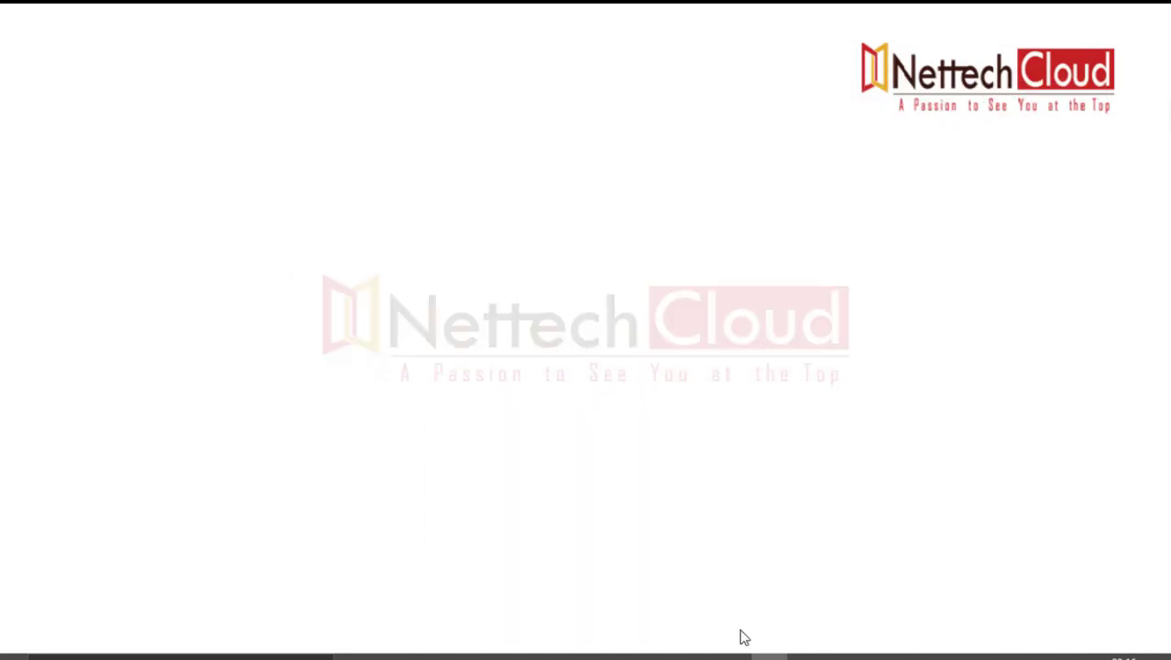
mouse_move(730, 654)
left_click(814, 580)
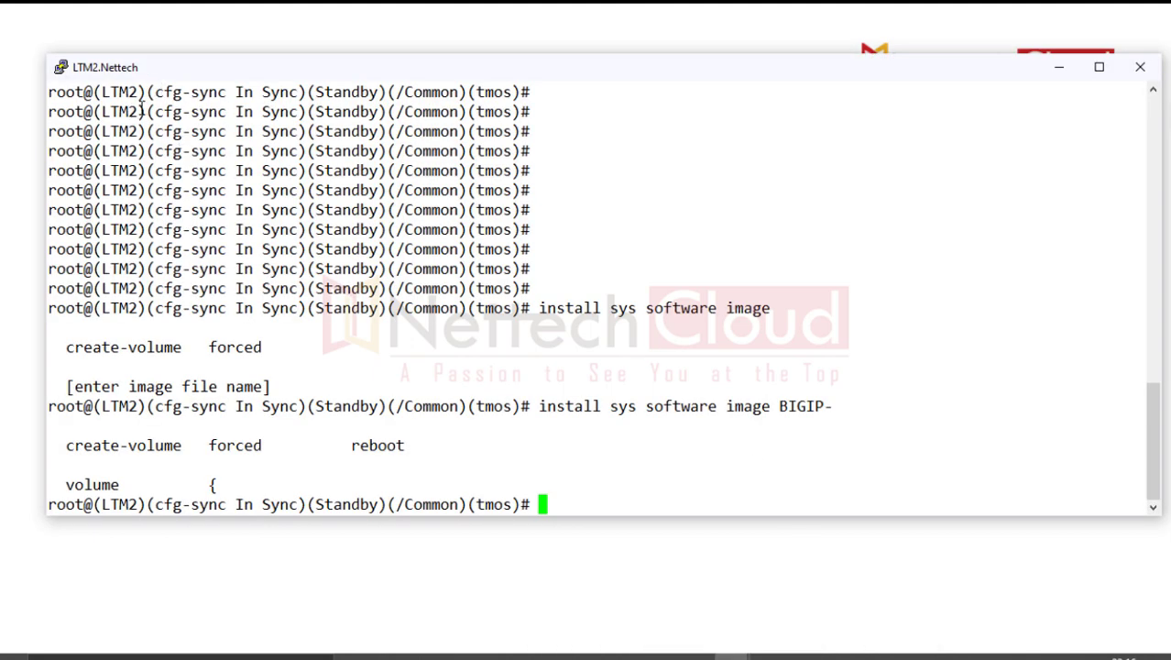
Quit the tmsh shell on LTM2 to return to the bash prompt
key("Return")
key("Return")
key("Return")
key("Return")
key("Return")
type("quit")
key("Return")
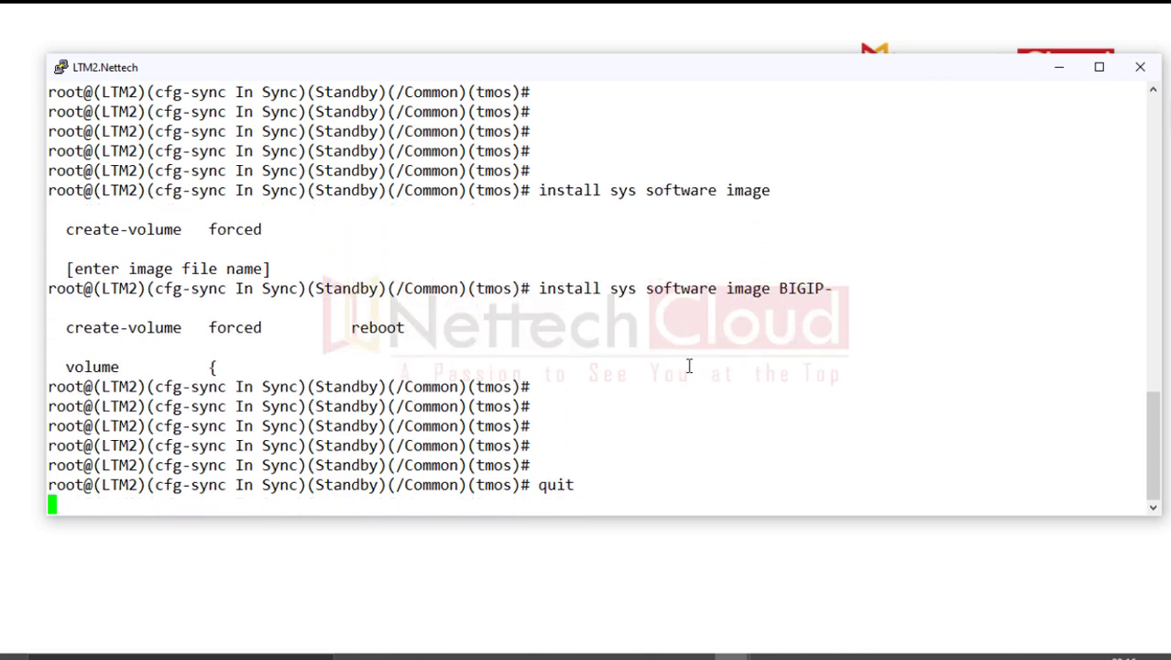
key("Return")
key("Return")
type("ls -la")
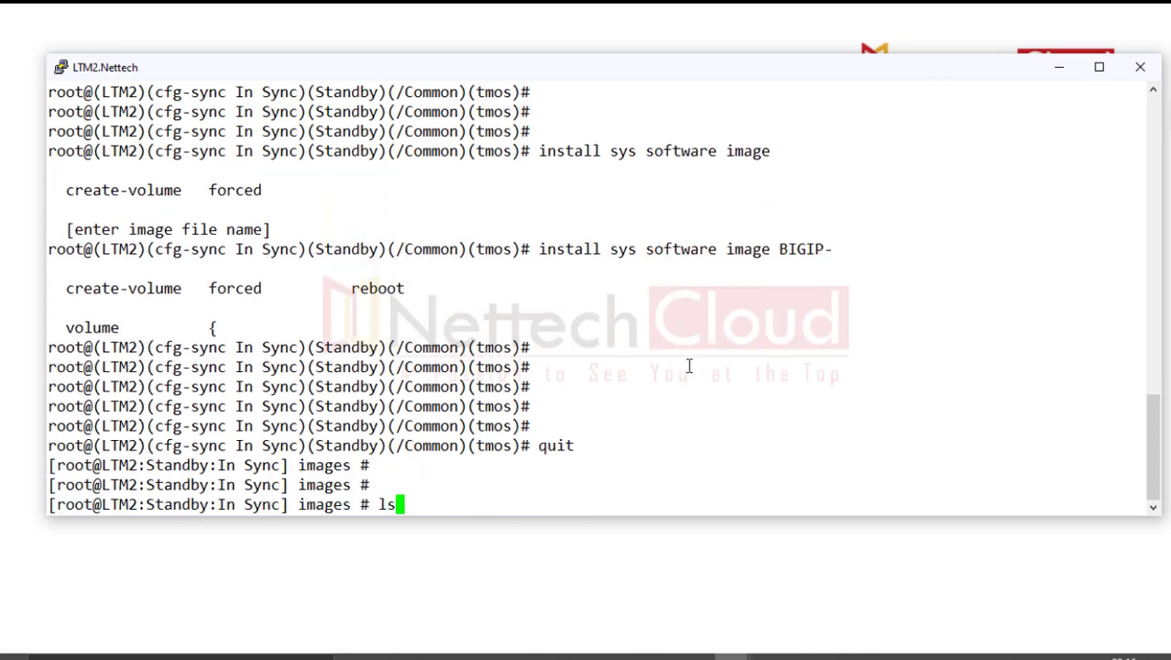
key("BackSpace")
key("BackSpace")
key("BackSpace")
key("BackSpace")
key("BackSpace")
key("BackSpace")
Print the working directory, list its files with ls -la, and highlight the UpgradeBIGIP-16.0.1.2-0.0.8.iso file name
type("pwd")
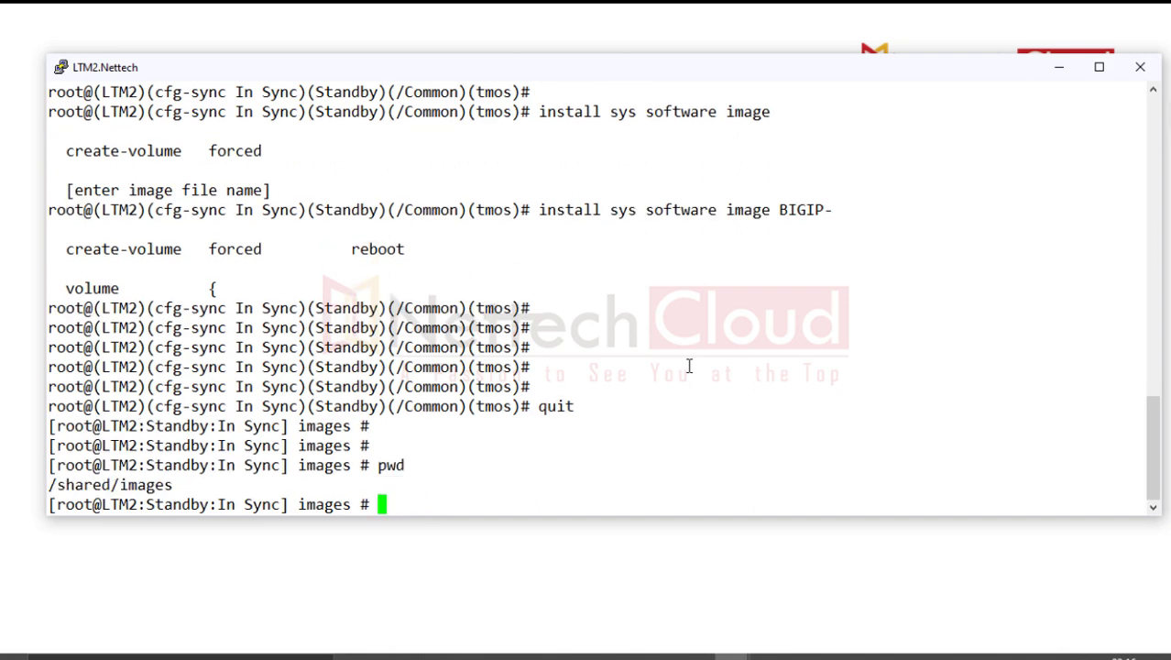
type("ls -la")
key("Return")
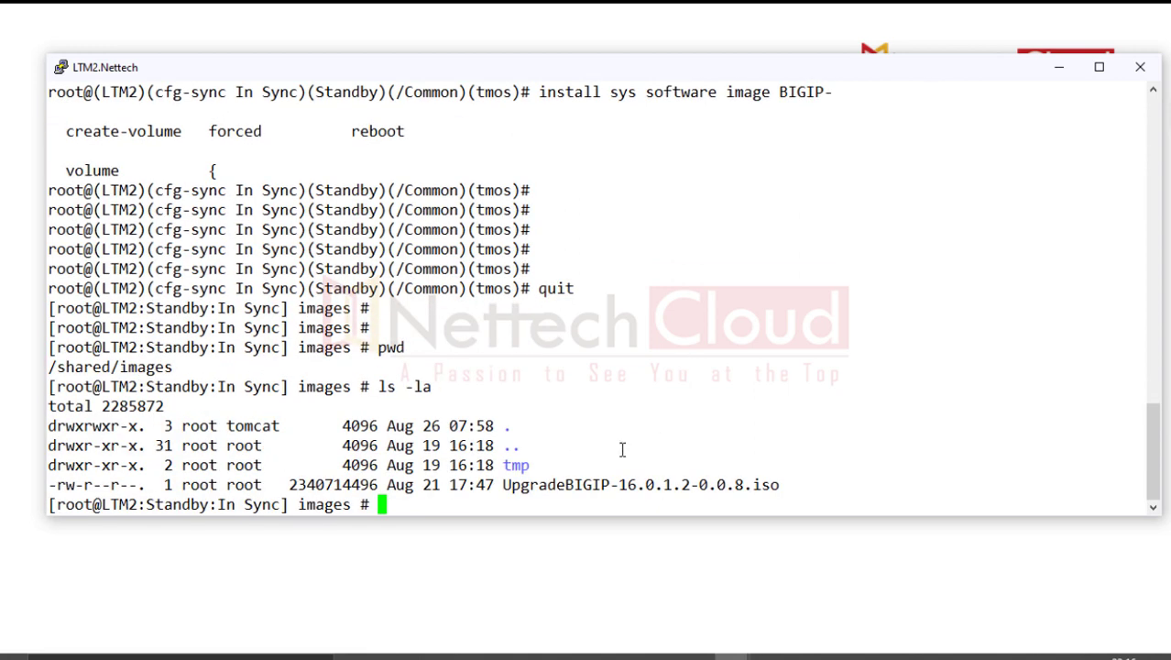
left_click_drag(503, 492, 780, 486)
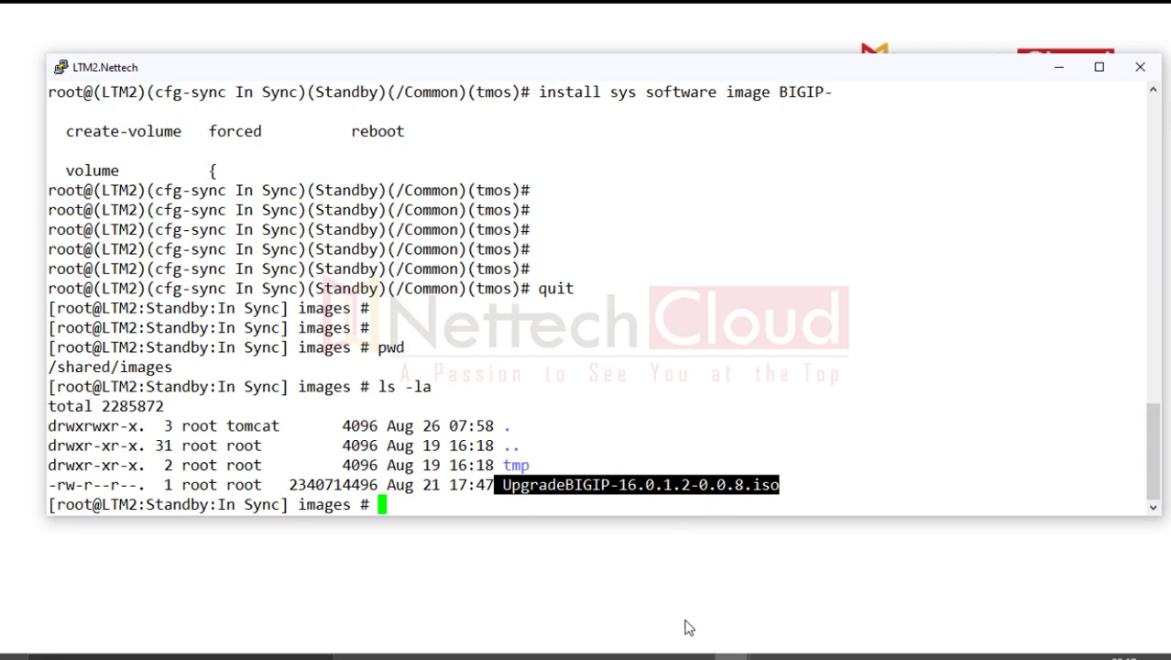
Switch to LTM2's web interface in the browser and reload the software image list by way of the hotfix list
left_click(696, 656)
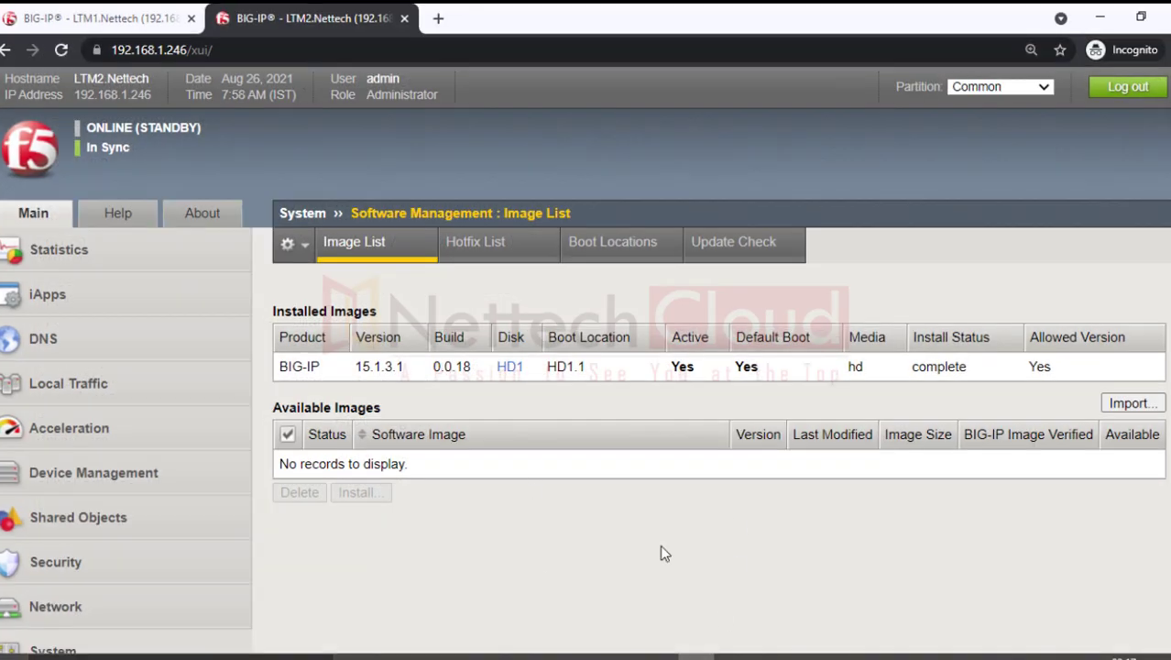
left_click(466, 263)
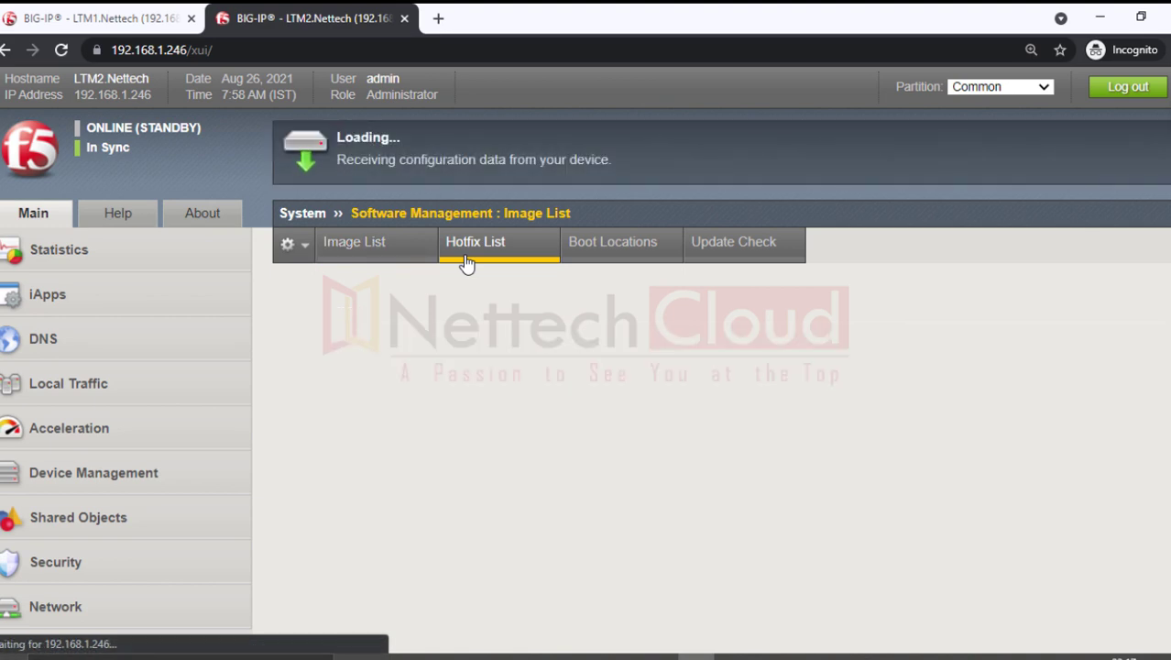
left_click(364, 252)
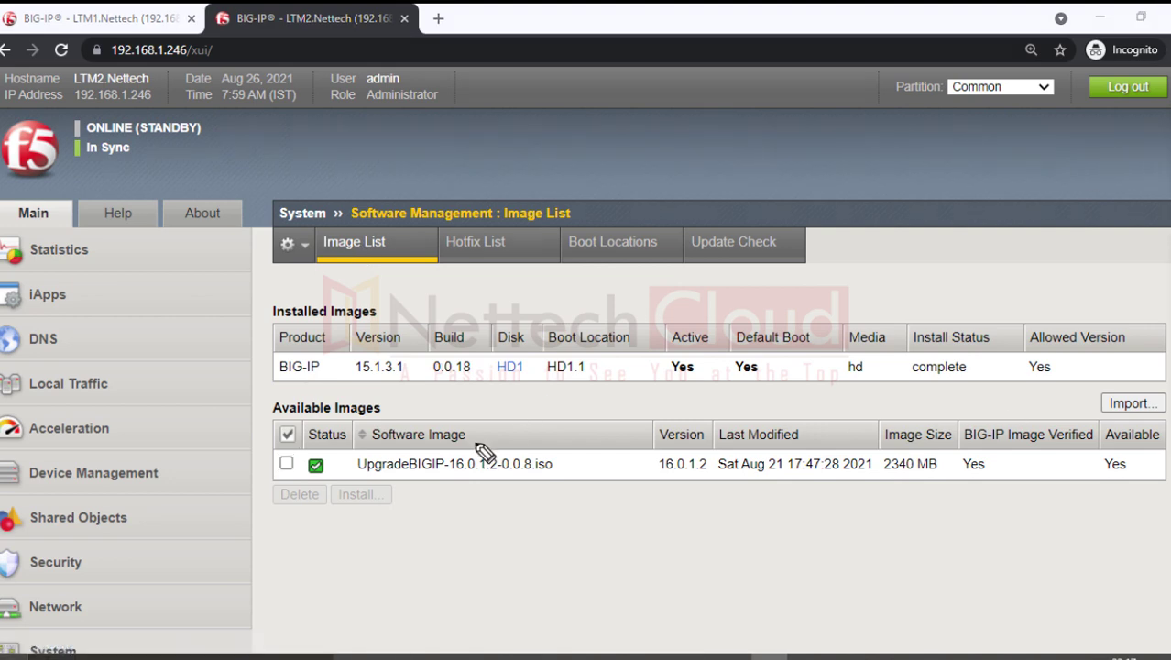
Circle the available UpgradeBIGIP-16.0.1.2-0.0.8.iso entry and underline its image size with the annotation pen, and clear the marks
mouse_move(401, 402)
left_mouse_down()
mouse_move(257, 412)
mouse_move(240, 460)
left_mouse_up()
mouse_move(277, 496)
left_mouse_down()
mouse_move(550, 504)
mouse_move(502, 415)
mouse_move(433, 415)
left_mouse_up()
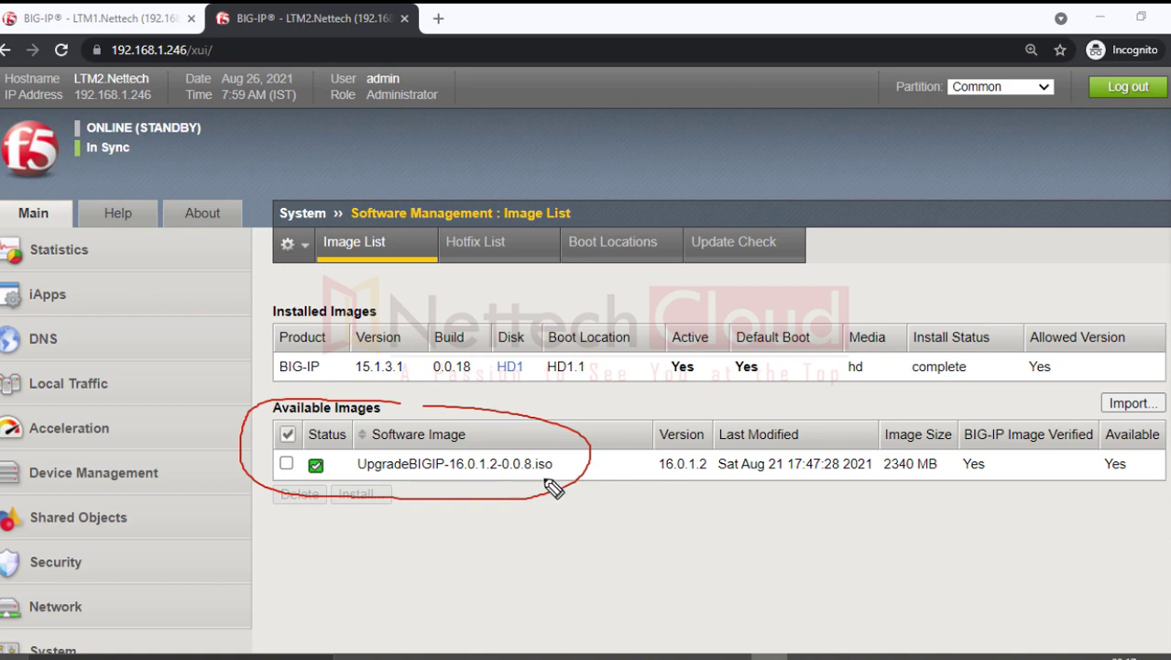
mouse_move(879, 477)
left_mouse_down()
mouse_move(943, 476)
mouse_move(880, 478)
mouse_move(913, 477)
left_mouse_up()
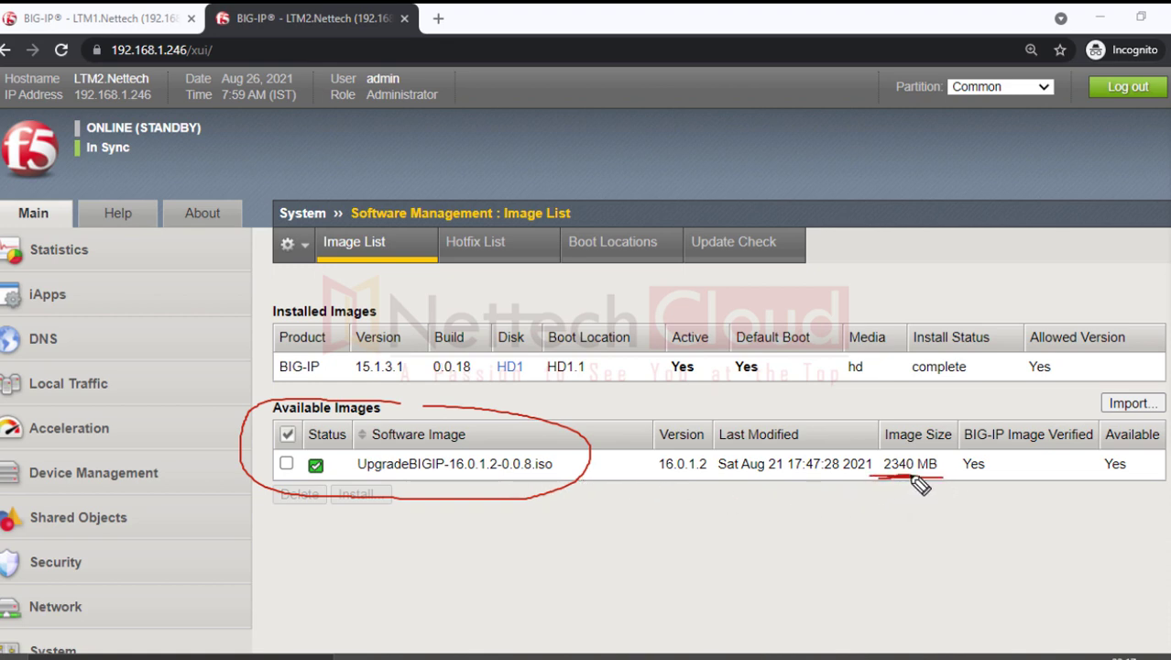
key("Escape")
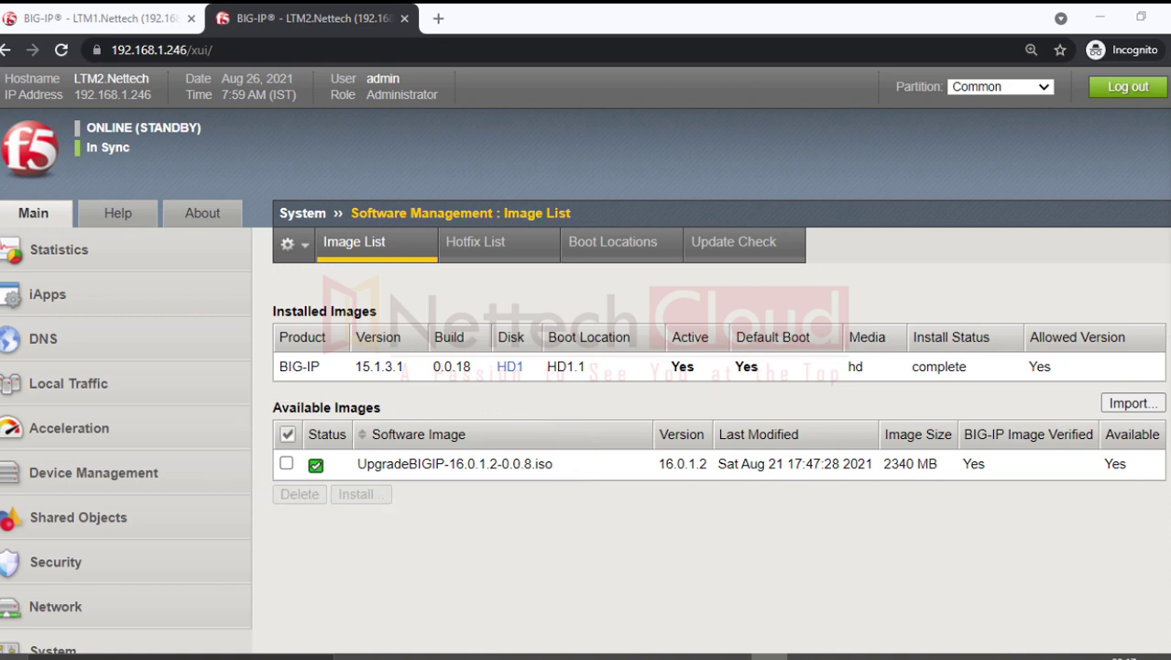
Open the install dialog for UpgradeBIGIP-16.0.1.2-0.0.8.iso, examine its disk and volume set name options, and cancel without installing
left_click(286, 464)
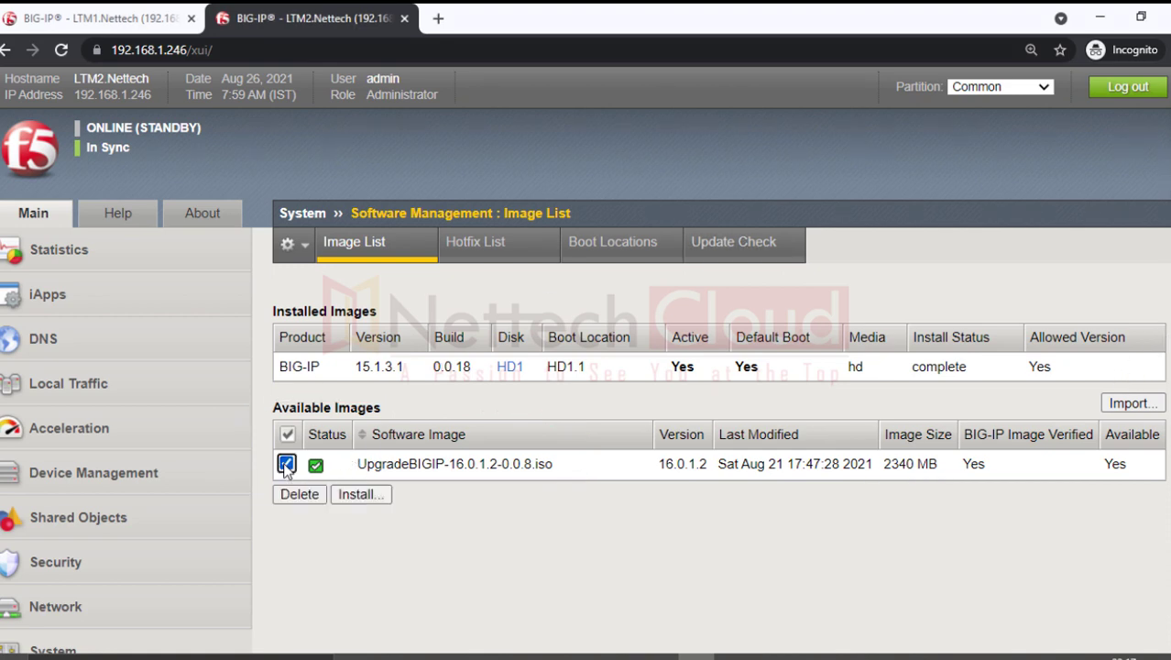
left_click(358, 499)
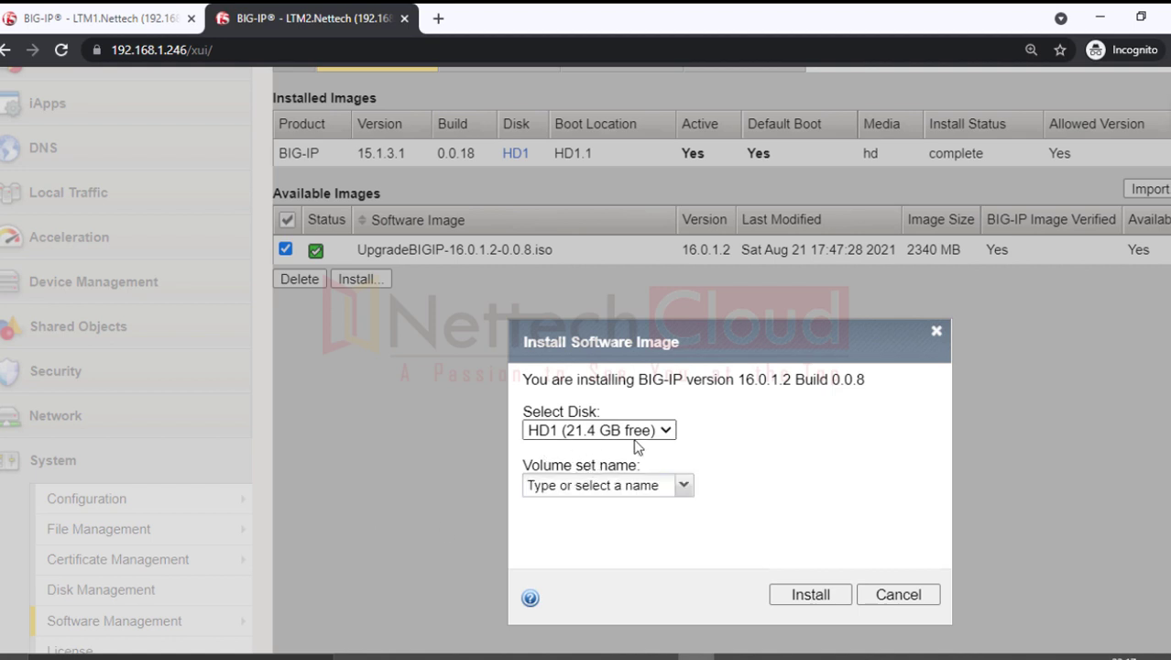
left_click(683, 494)
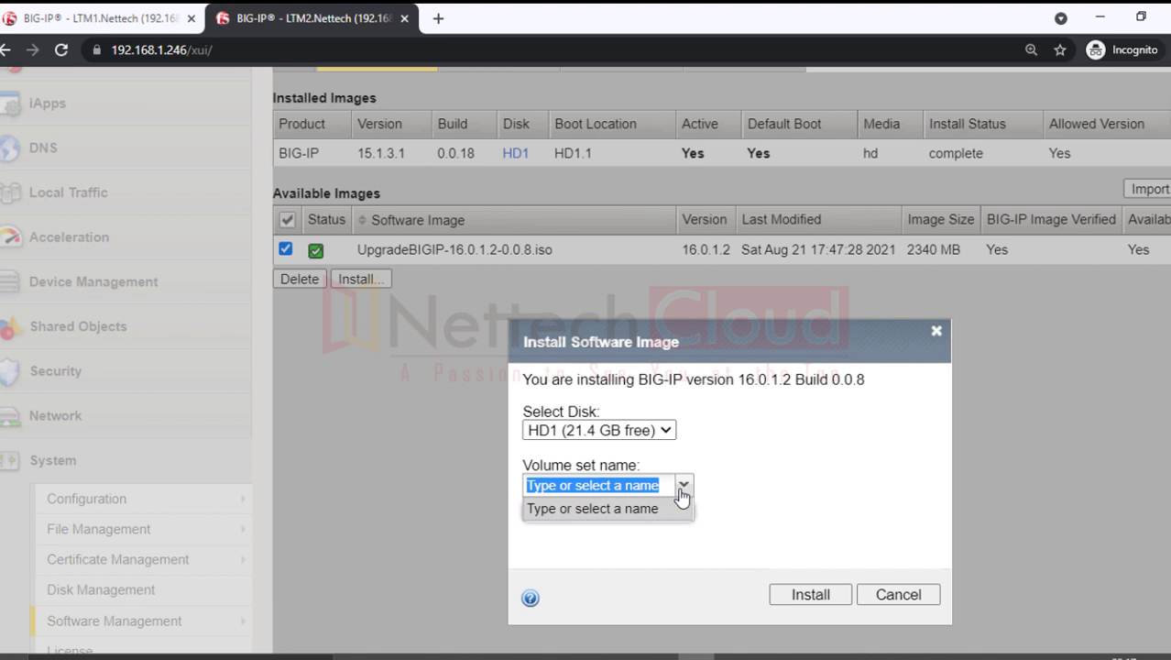
left_click(683, 485)
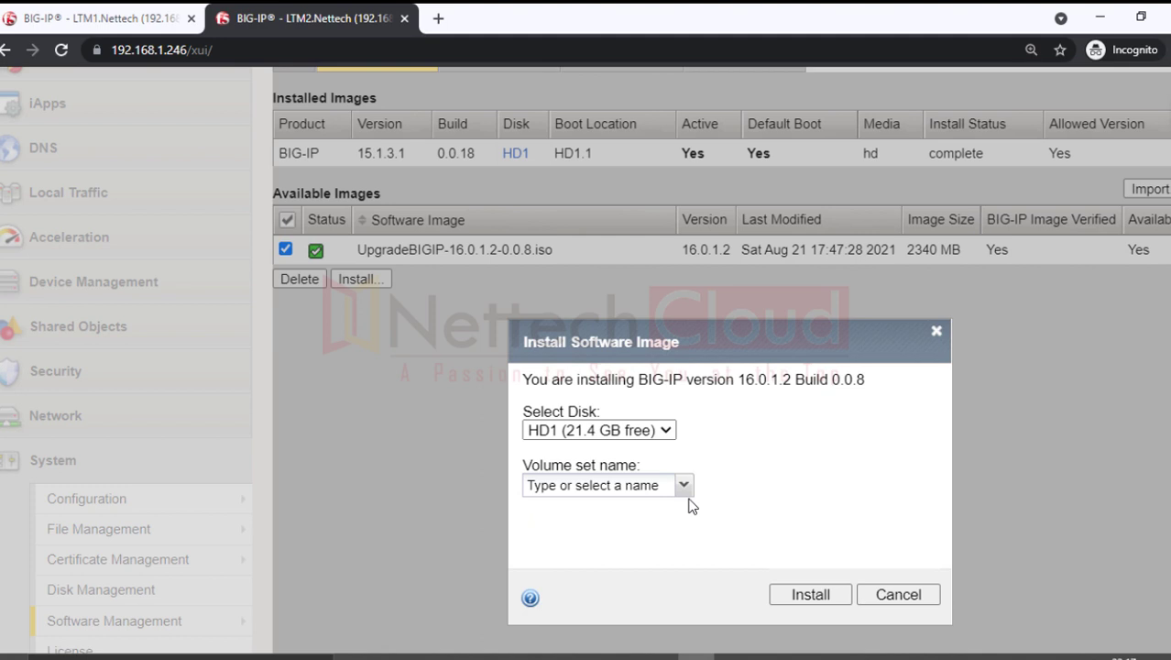
left_click(893, 600)
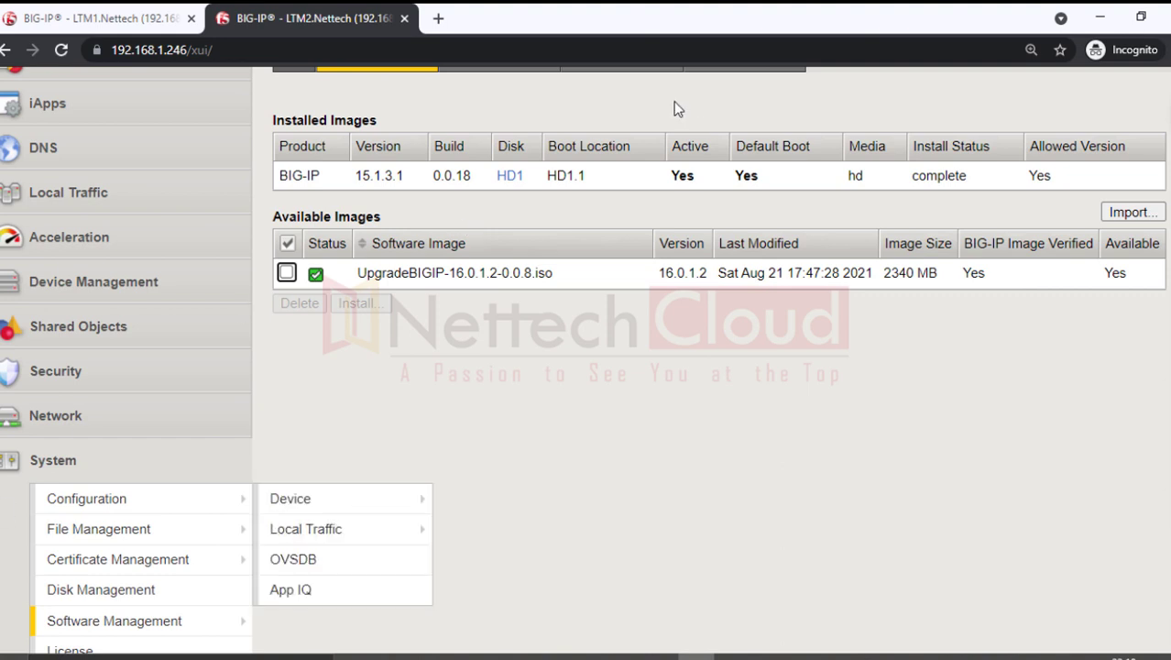
Return to the LTM2 PuTTY session, highlight the ISO file name in the listing, and start tmsh
left_click(1099, 18)
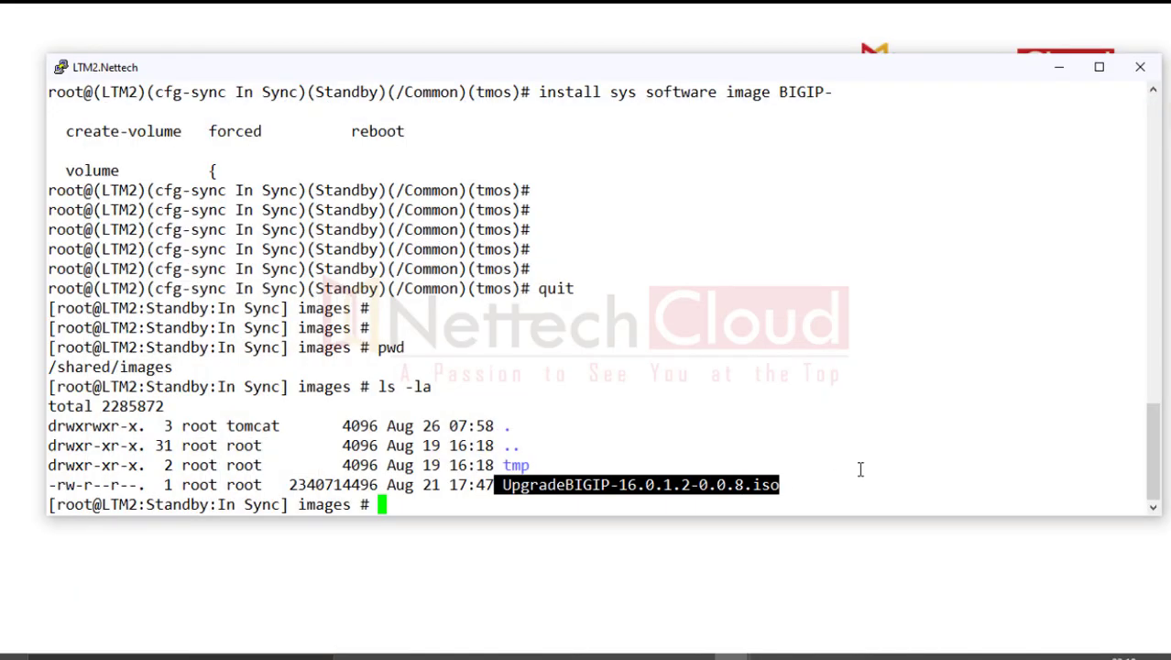
left_click(965, 468)
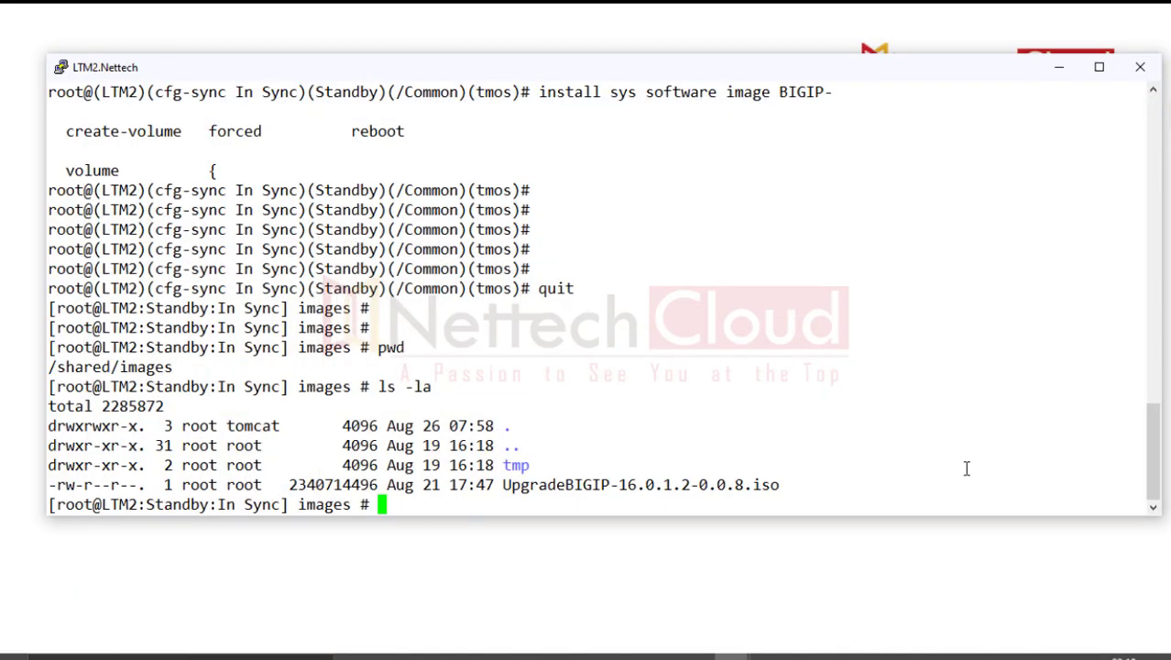
left_click_drag(502, 490, 775, 491)
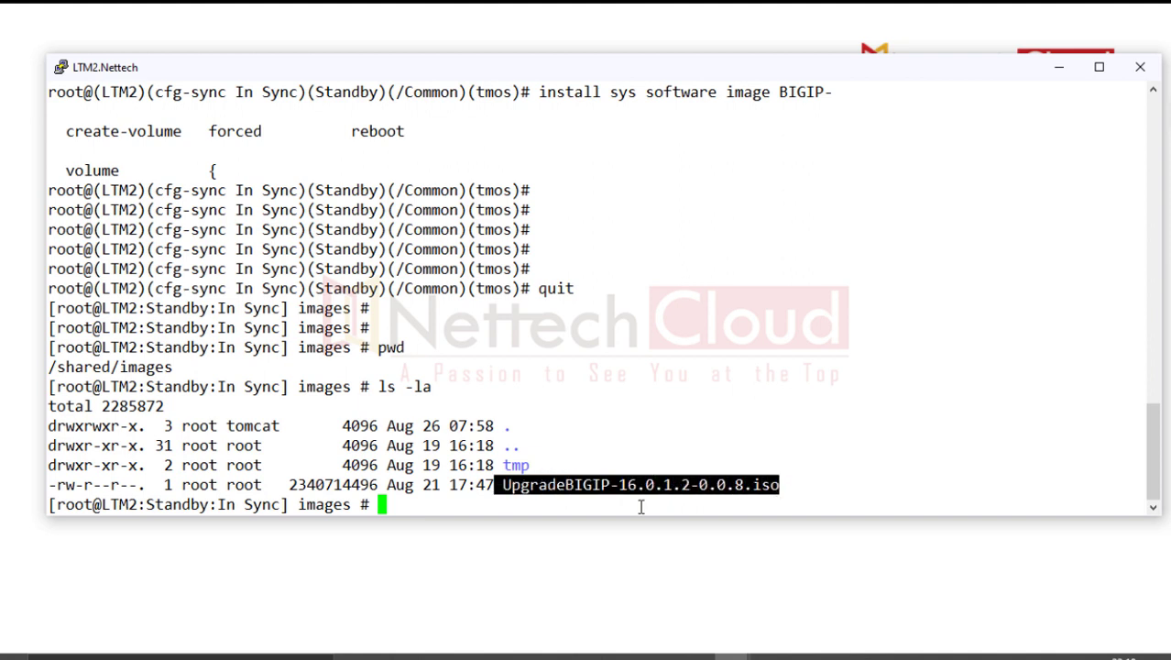
type("tmsh")
key("Return")
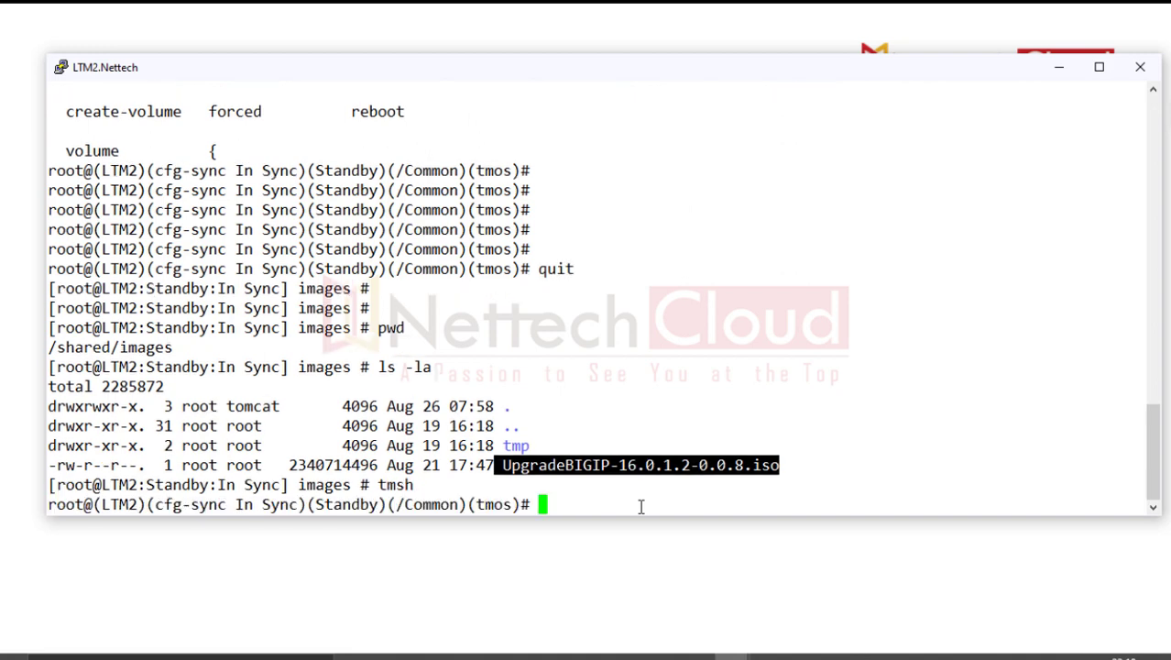
key("Return")
Enter the command install sys software image with UpgradeBIGIP-16.0.1.2-0.0.8.iso as the image, without executing it
type("ins")
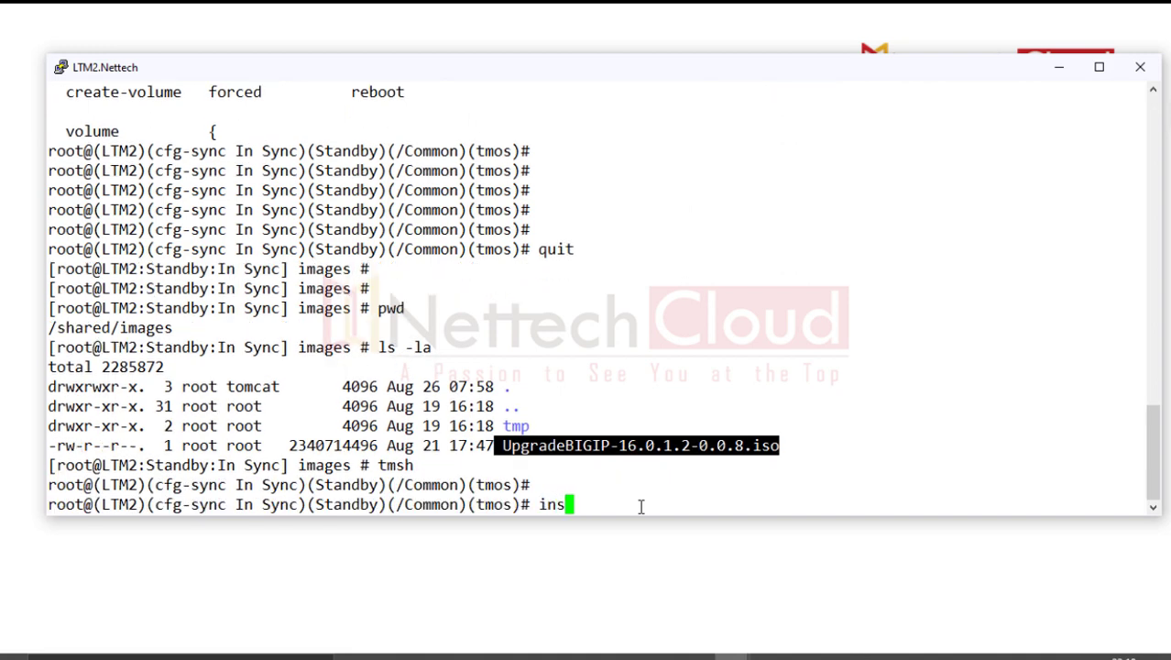
type("tall sys soft")
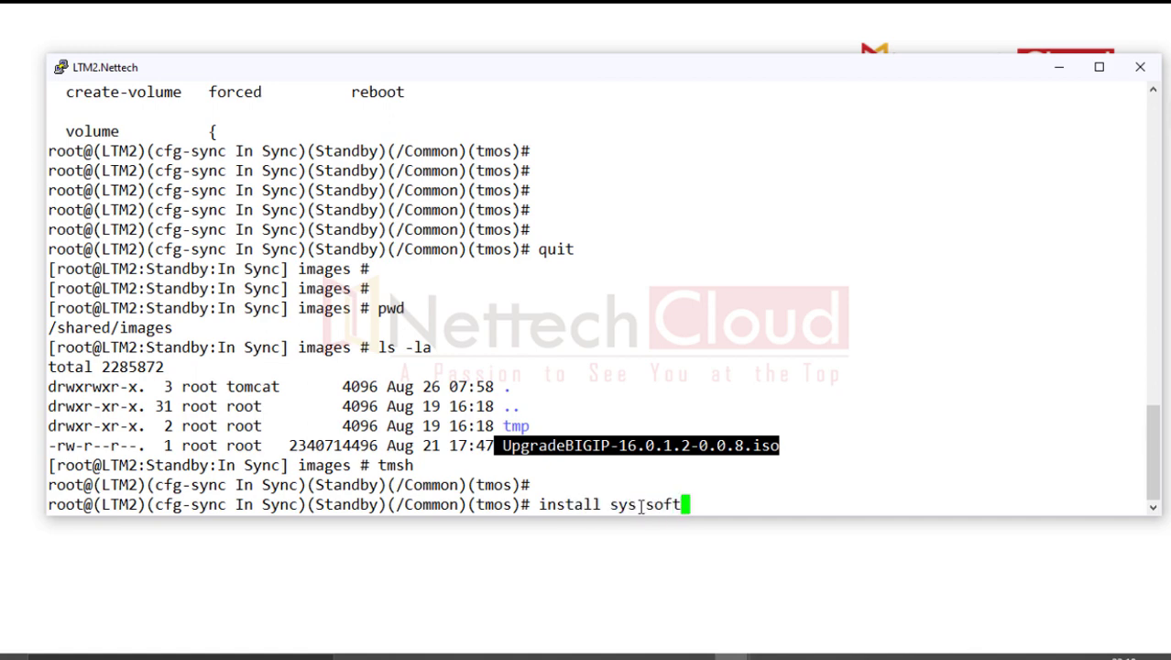
key("Tab")
key("Tab")
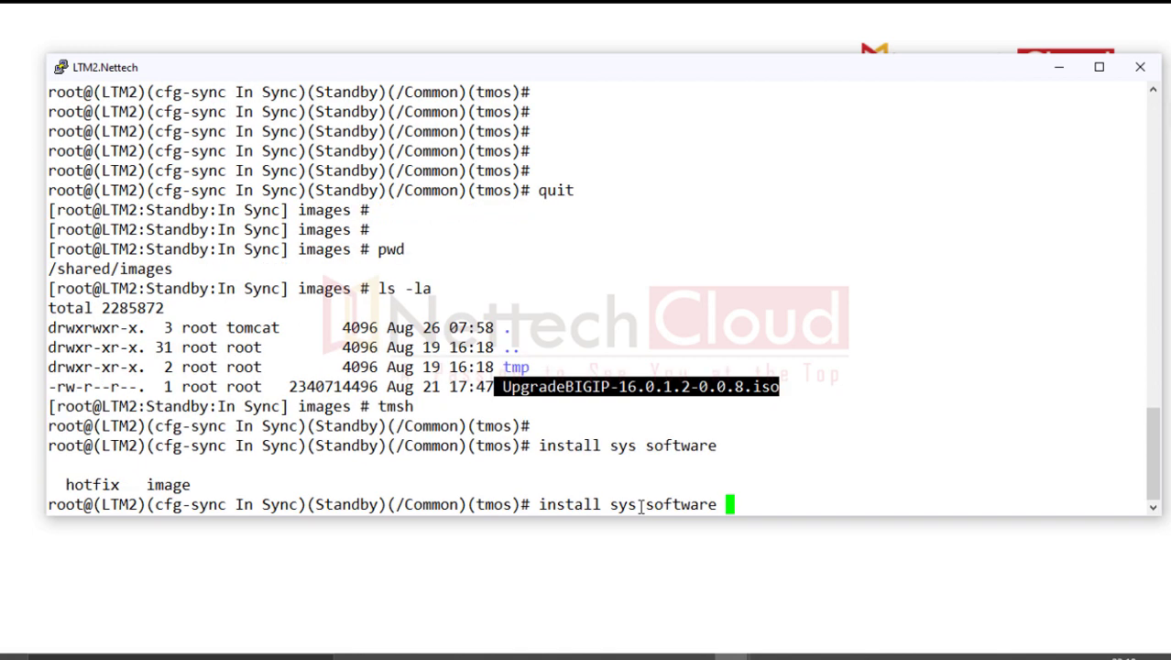
type("image")
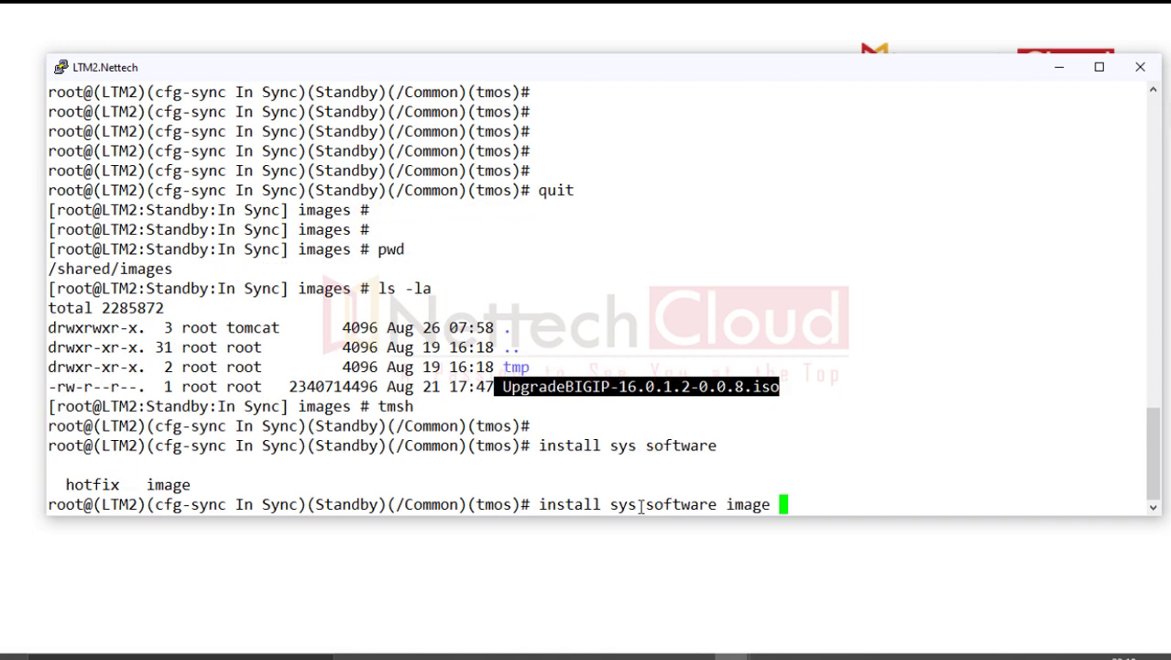
key("Tab")
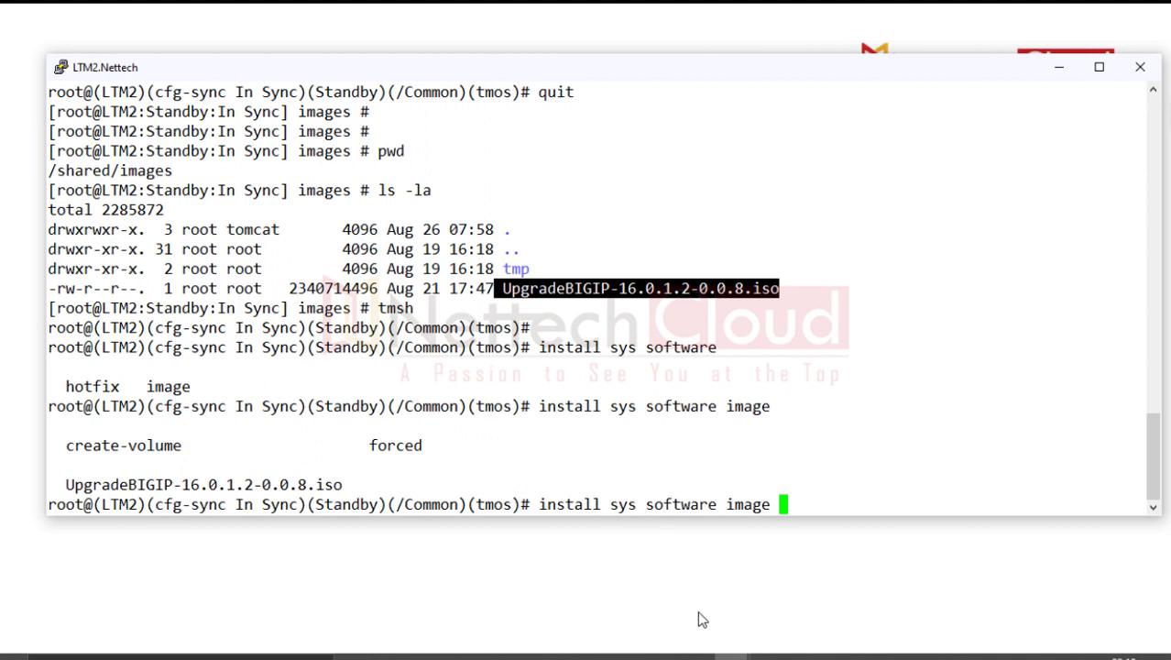
type("U")
key("Tab")
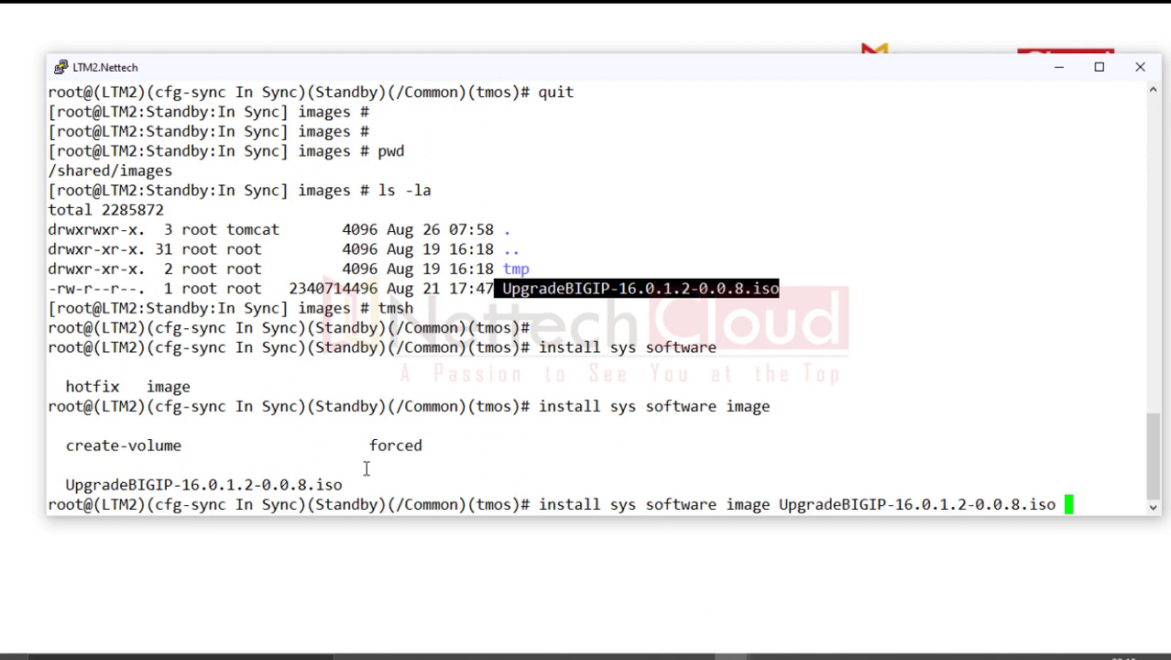
Complete the install command with volume HD1.2 and the create-volume option, and execute it
key("Tab")
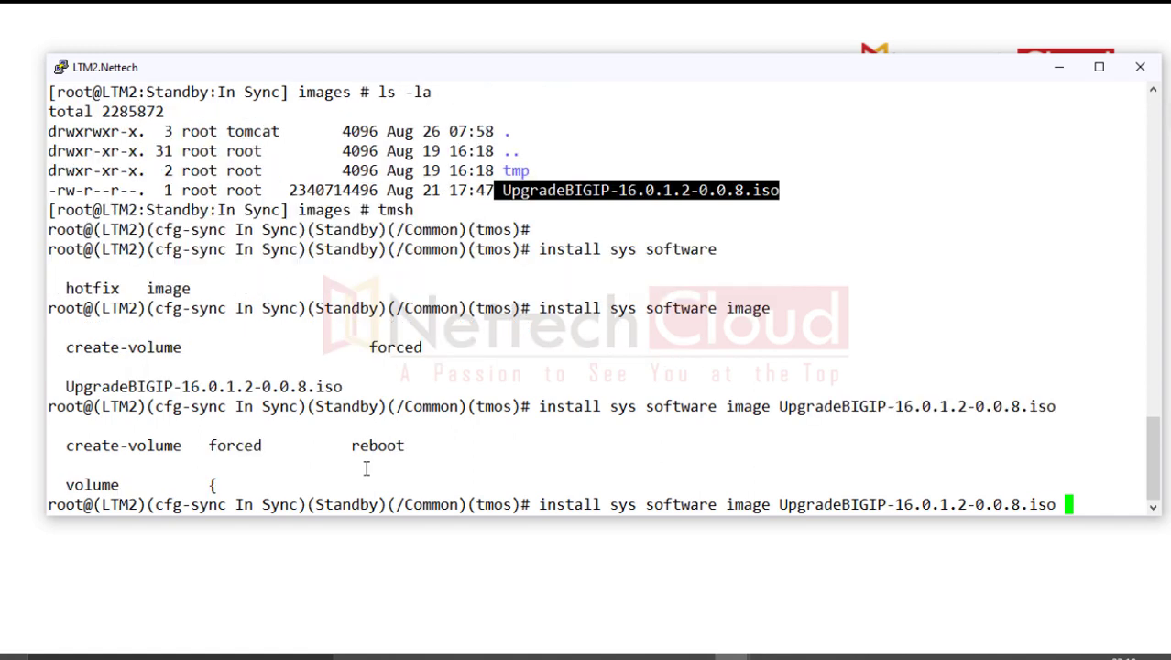
type("vo")
key("Tab")
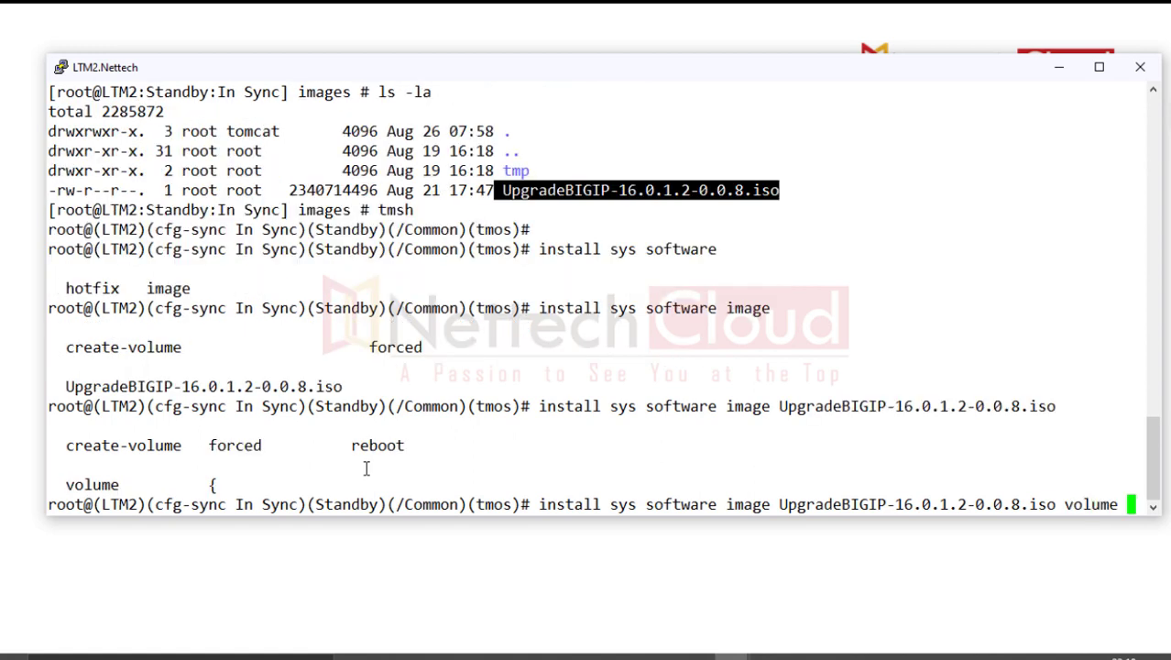
key("Tab")
type("HD1.2")
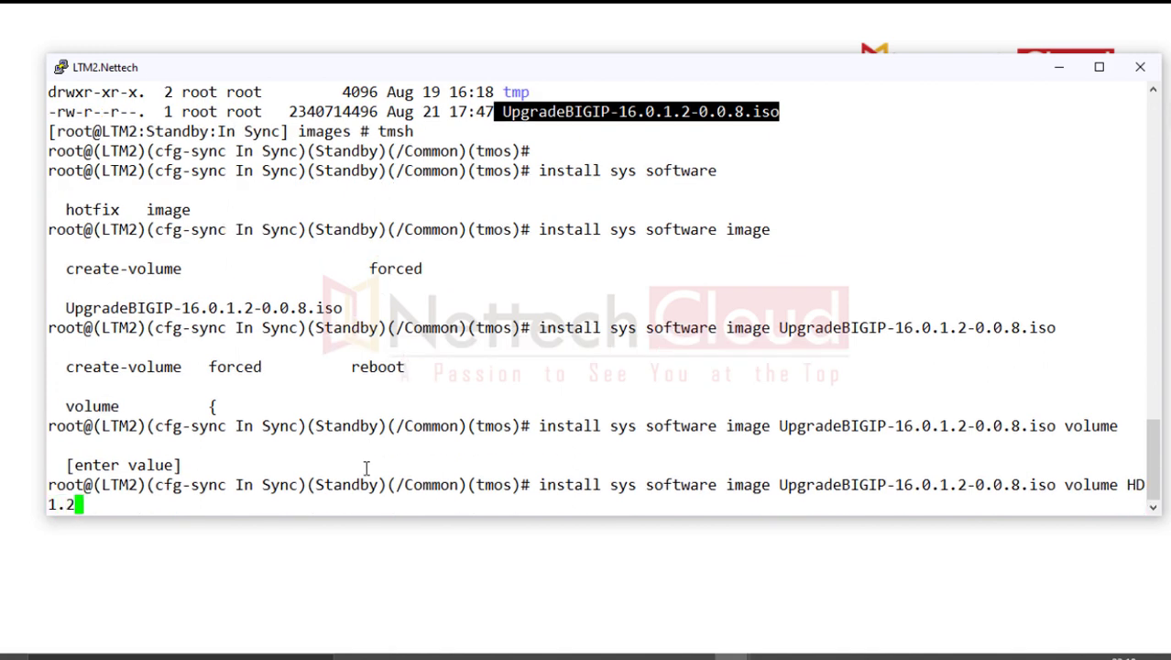
type(" cre")
key("Tab")
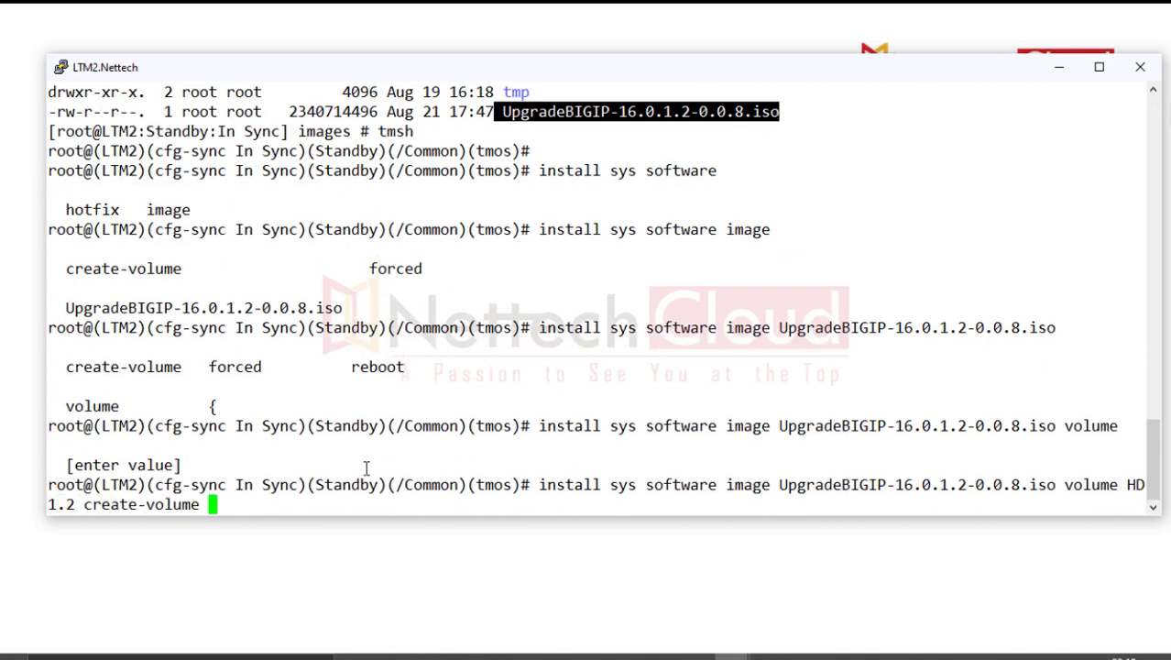
key("Return")
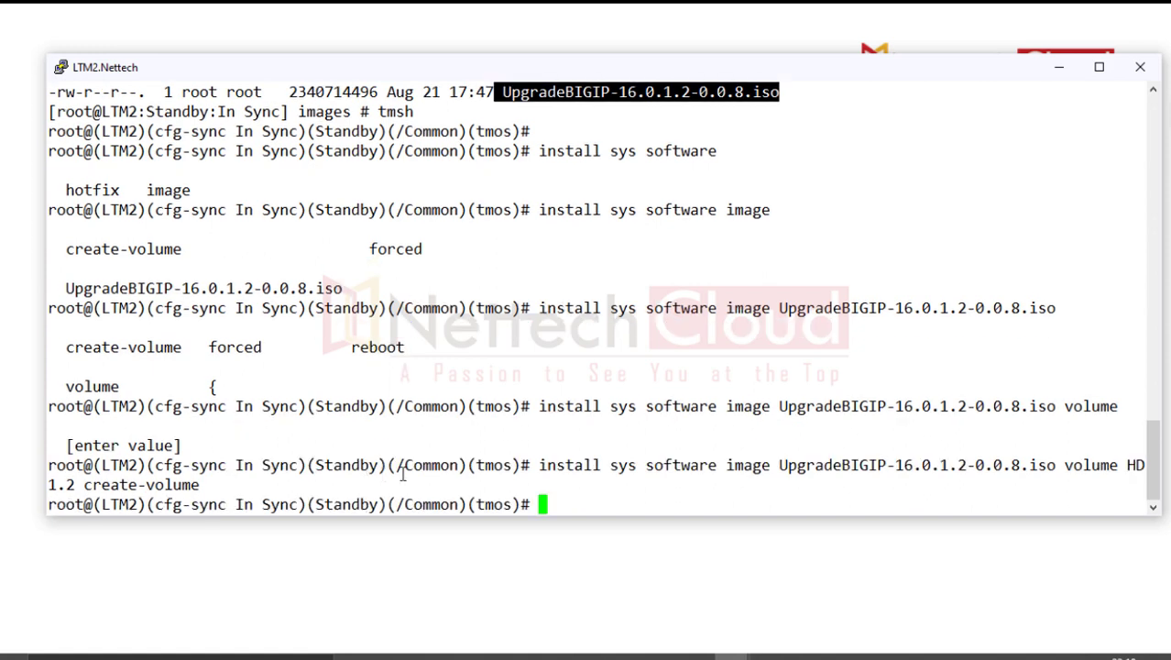
Switch to LTM2's web interface, reload the image list to check the HD1.2 installation, and circle the available image entry
left_click(694, 654)
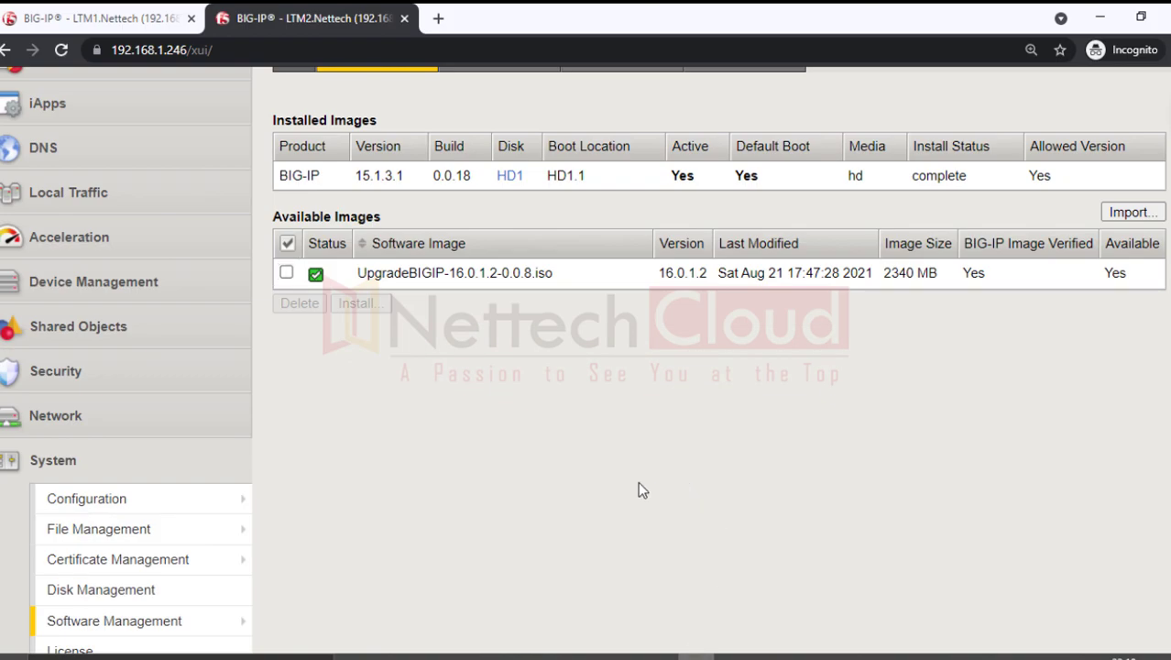
scroll(596, 402, "up", 2)
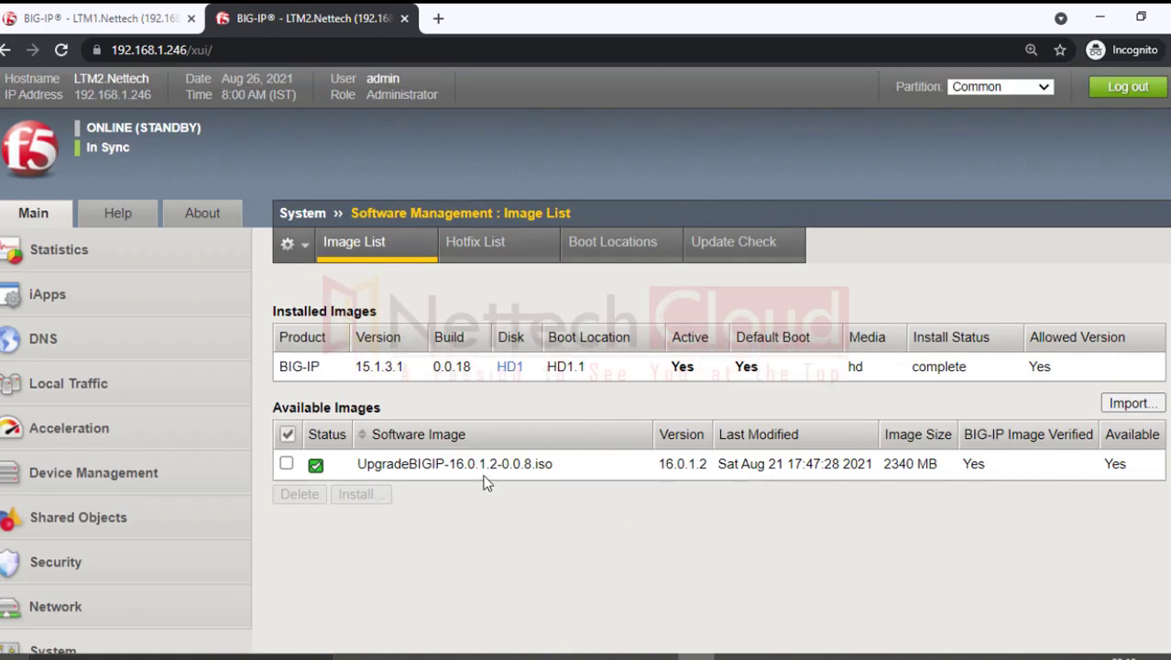
left_click(60, 50)
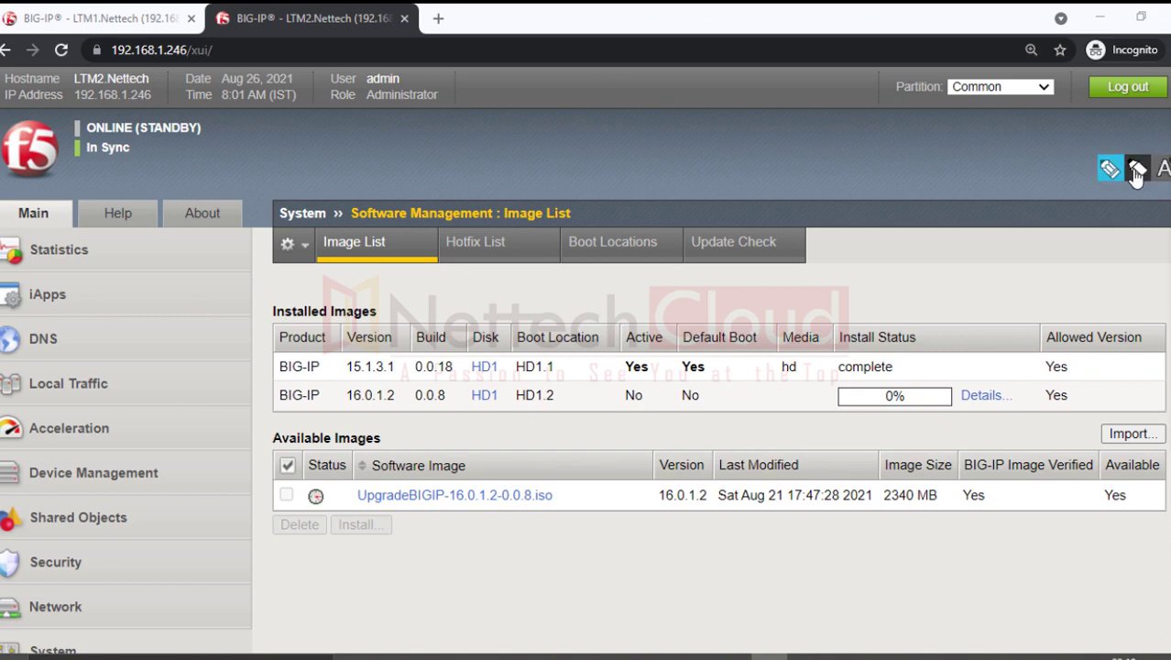
mouse_move(400, 446)
left_mouse_down()
mouse_move(257, 449)
mouse_move(244, 490)
mouse_move(309, 519)
mouse_move(567, 523)
mouse_move(555, 472)
mouse_move(389, 447)
left_mouse_up()
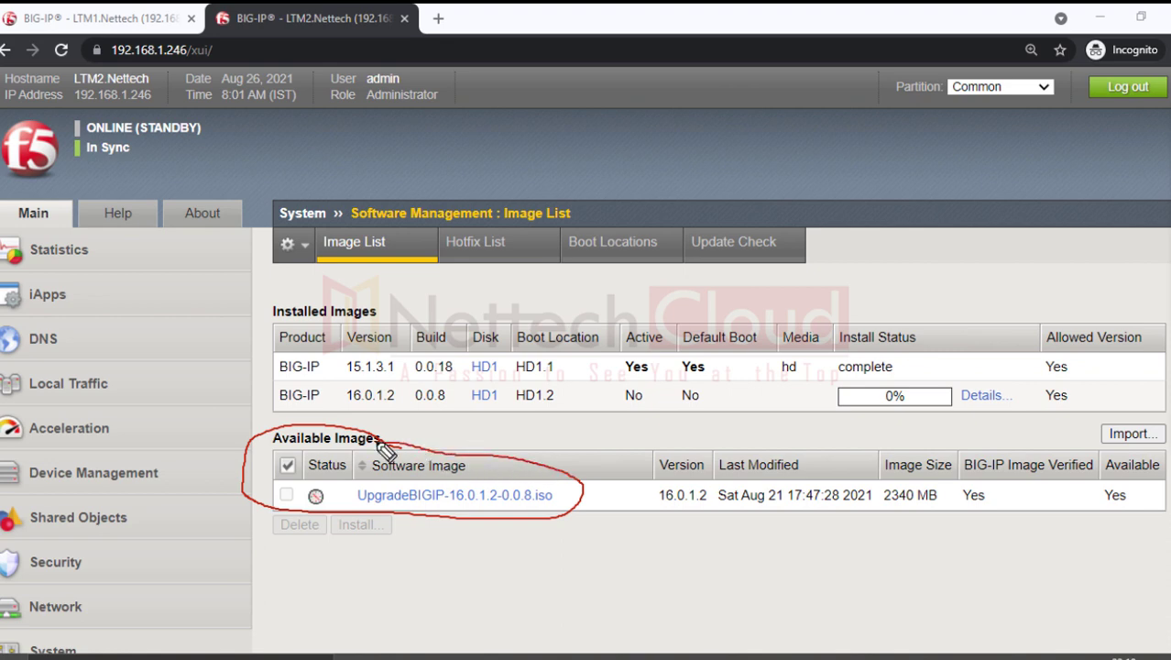
Draw an arrow from the circled upgrade image, underline Boot Locations, and clear the annotations
mouse_move(457, 513)
left_mouse_down()
mouse_move(446, 570)
mouse_move(498, 556)
left_mouse_up()
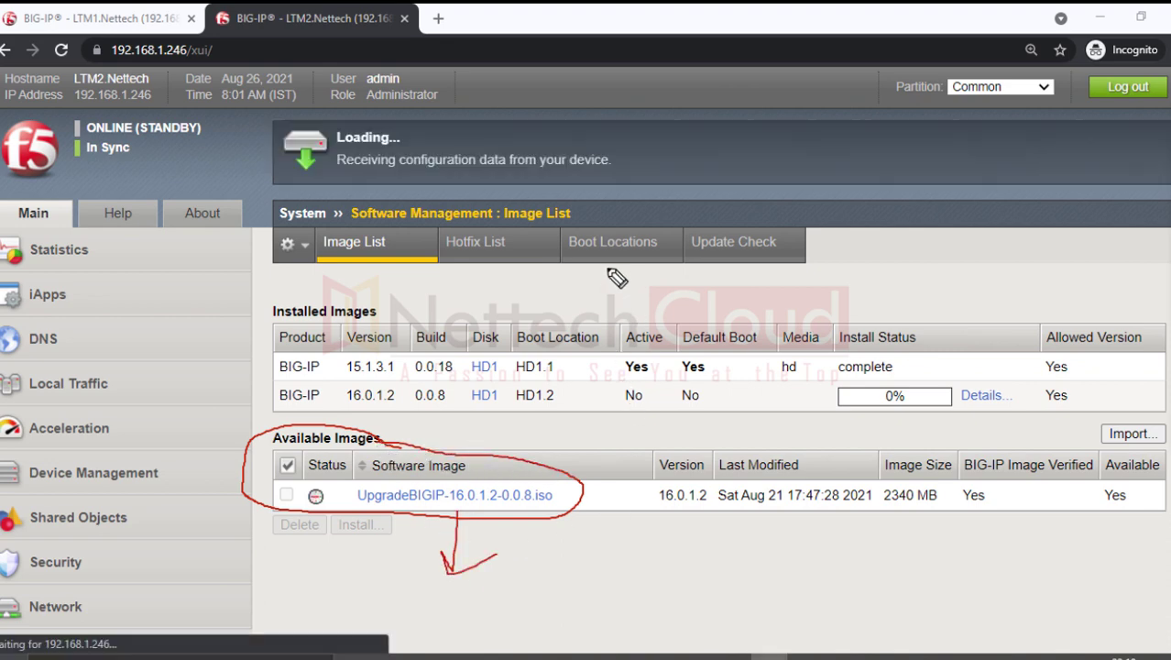
left_click_drag(579, 266, 667, 268)
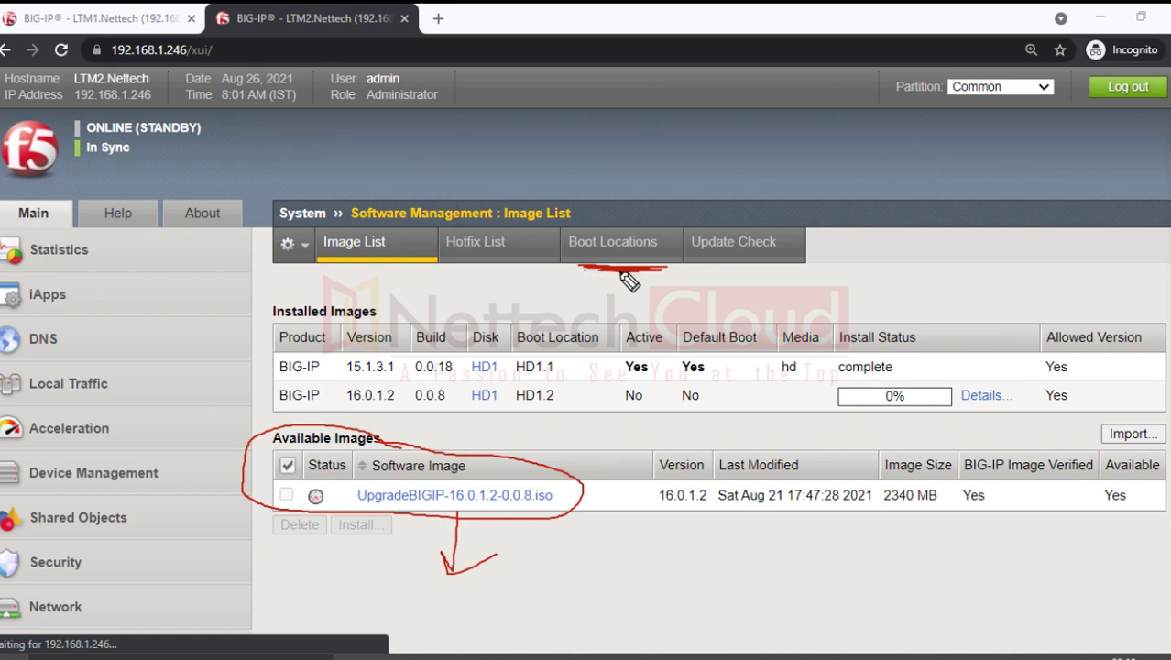
key("e")
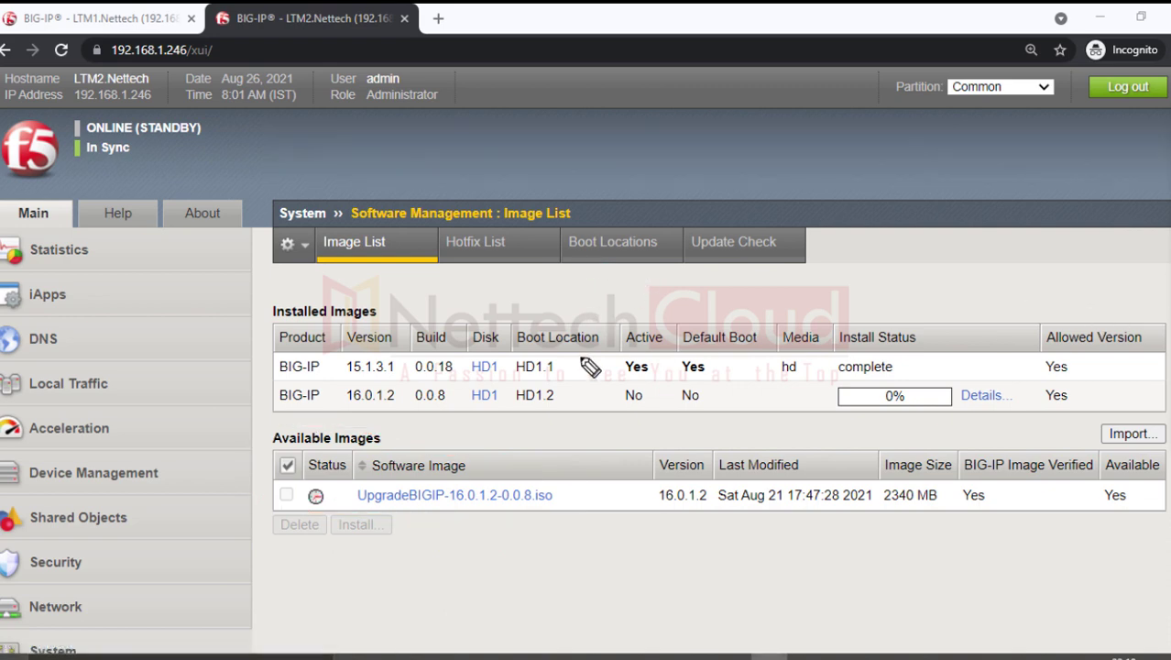
Mark the 16.0.1.2 installed image row, its install progress and boot location HD1.2, and clear the annotations
left_click_drag(236, 383, 433, 321)
mouse_move(903, 376)
left_mouse_down()
mouse_move(828, 376)
mouse_move(1008, 375)
mouse_move(1012, 417)
mouse_move(829, 423)
mouse_move(822, 381)
left_mouse_up()
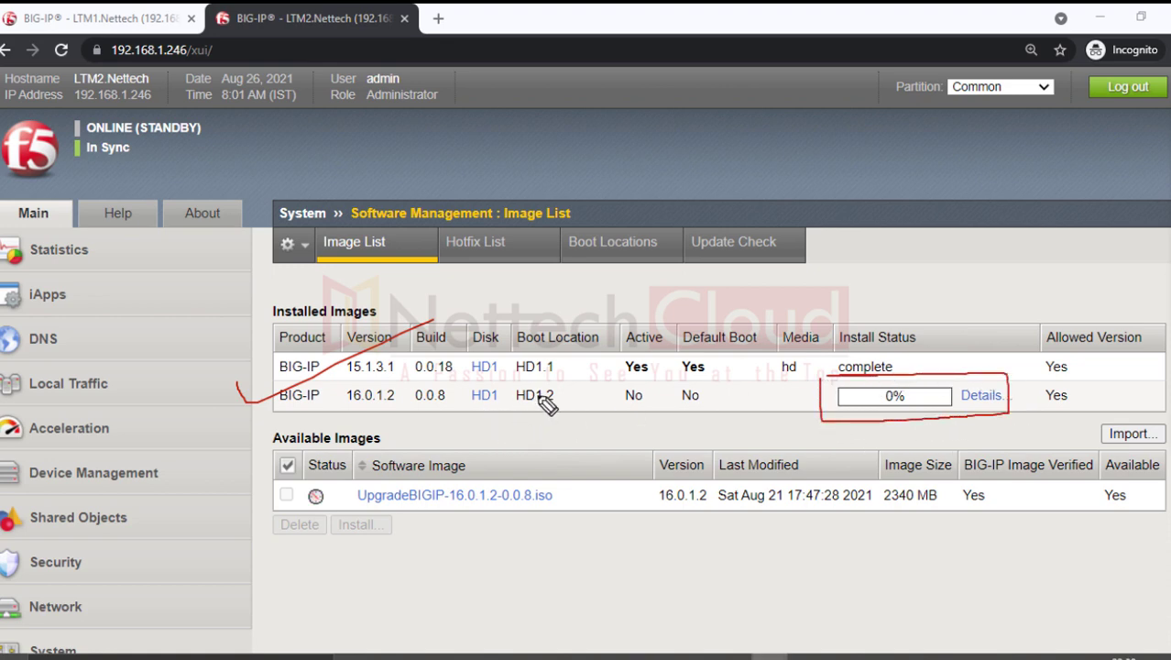
mouse_move(507, 385)
left_mouse_down()
mouse_move(570, 394)
mouse_move(513, 405)
mouse_move(510, 385)
left_mouse_up()
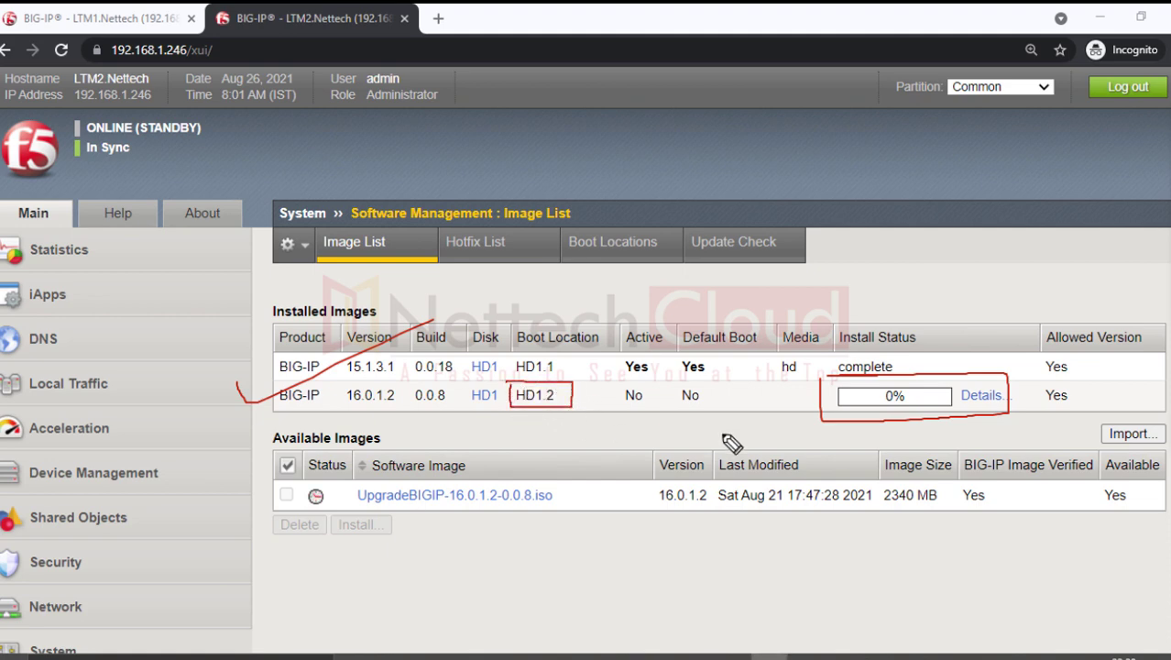
key("e")
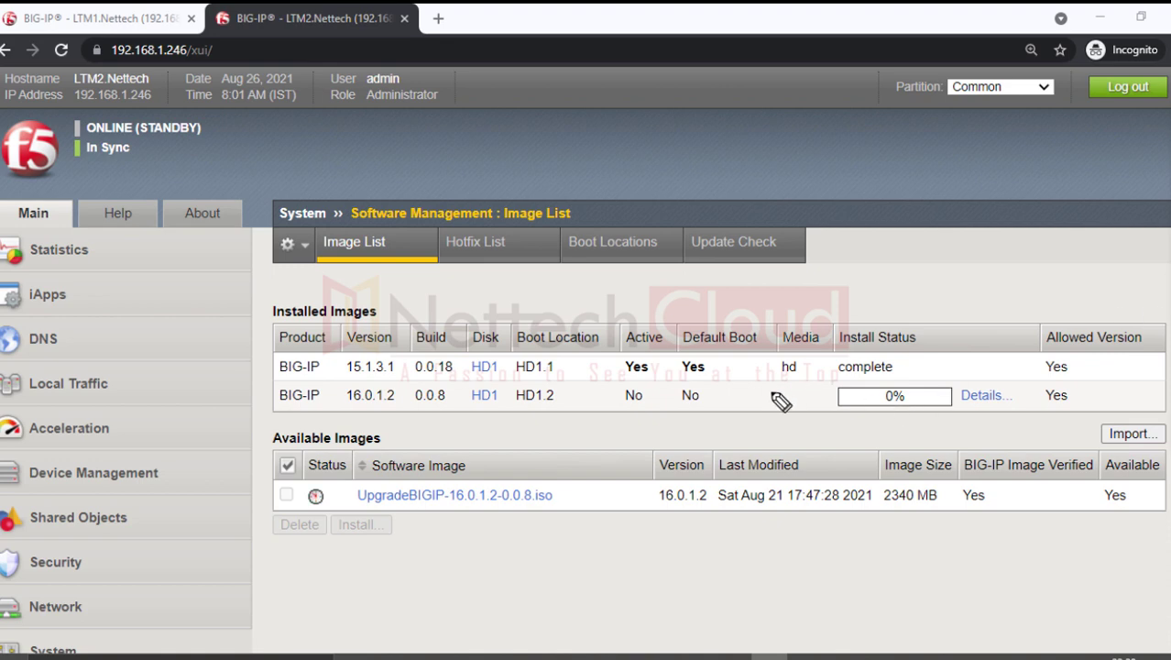
Circle Boot Locations, draw an arrow down from it, and underline the place of the HD1.2 entry
mouse_move(628, 216)
left_mouse_down()
mouse_move(563, 233)
mouse_move(661, 268)
mouse_move(633, 207)
left_mouse_up()
mouse_move(651, 266)
left_mouse_down()
mouse_move(647, 307)
mouse_move(579, 385)
mouse_move(588, 389)
left_mouse_up()
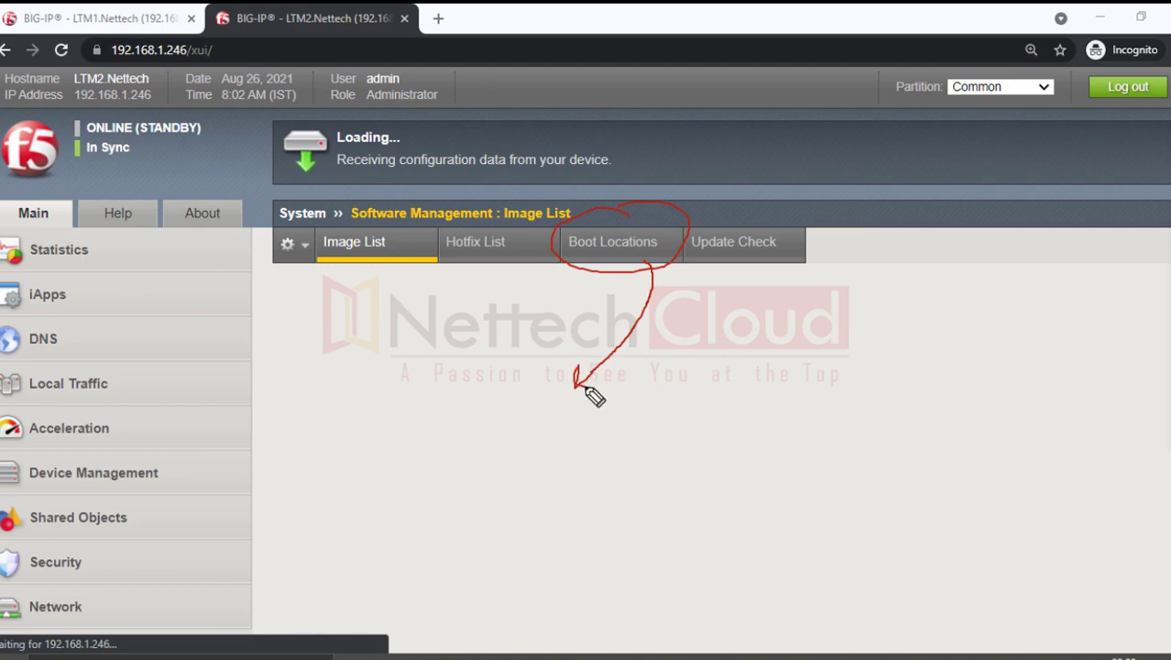
left_click_drag(520, 408, 579, 404)
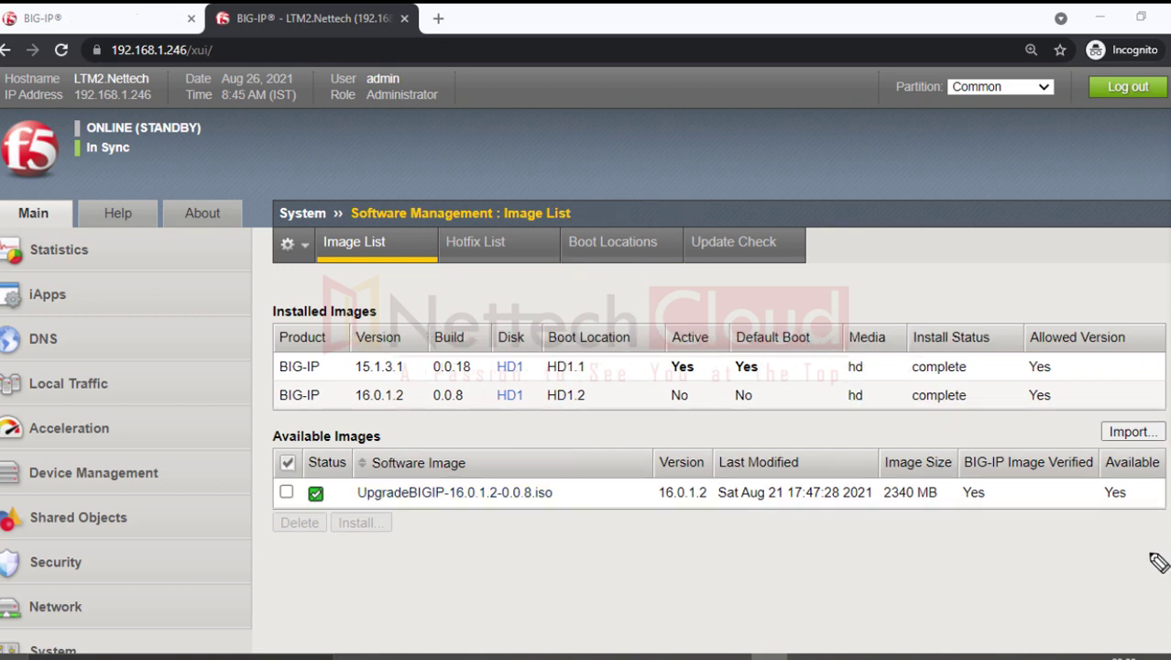
Mark the available 16.0.1.2 ISO and the HD1.1 entry with its Active and Default Boot values
mouse_move(454, 451)
left_mouse_down()
mouse_move(341, 541)
mouse_move(453, 449)
left_mouse_up()
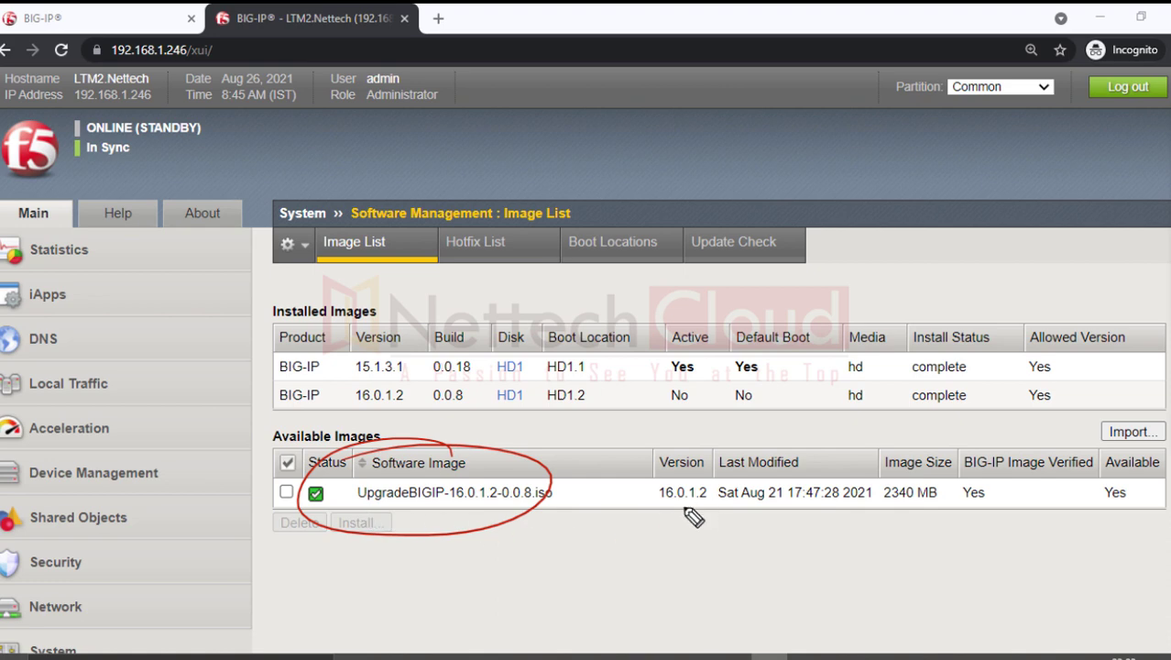
left_click_drag(656, 511, 704, 511)
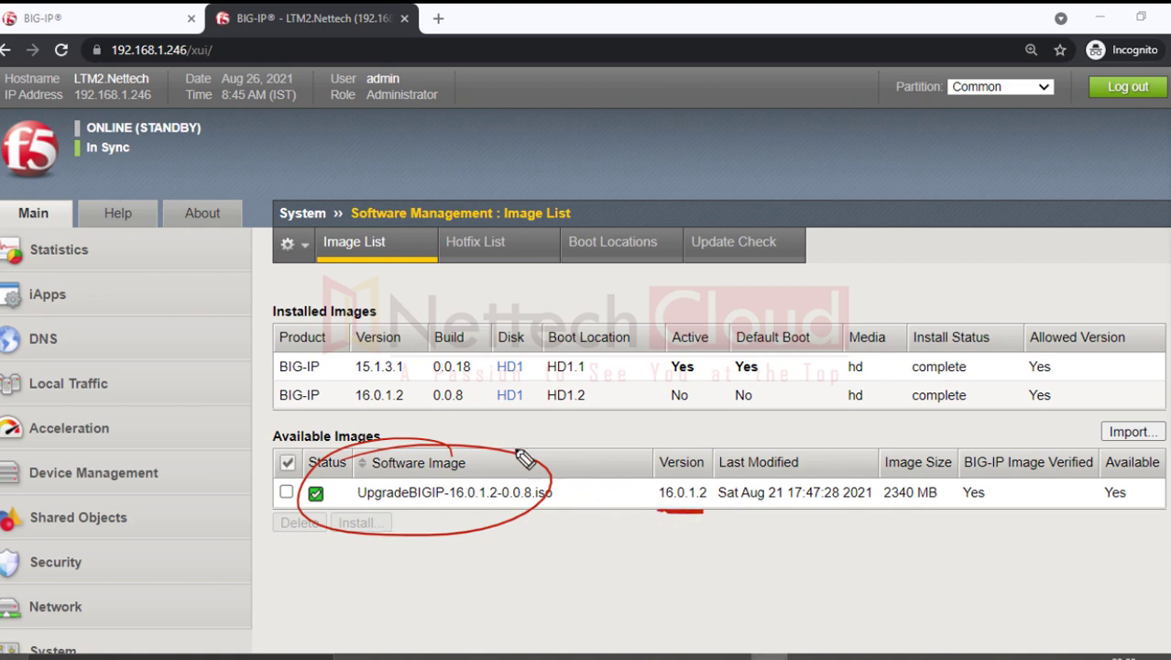
left_click_drag(234, 364, 321, 344)
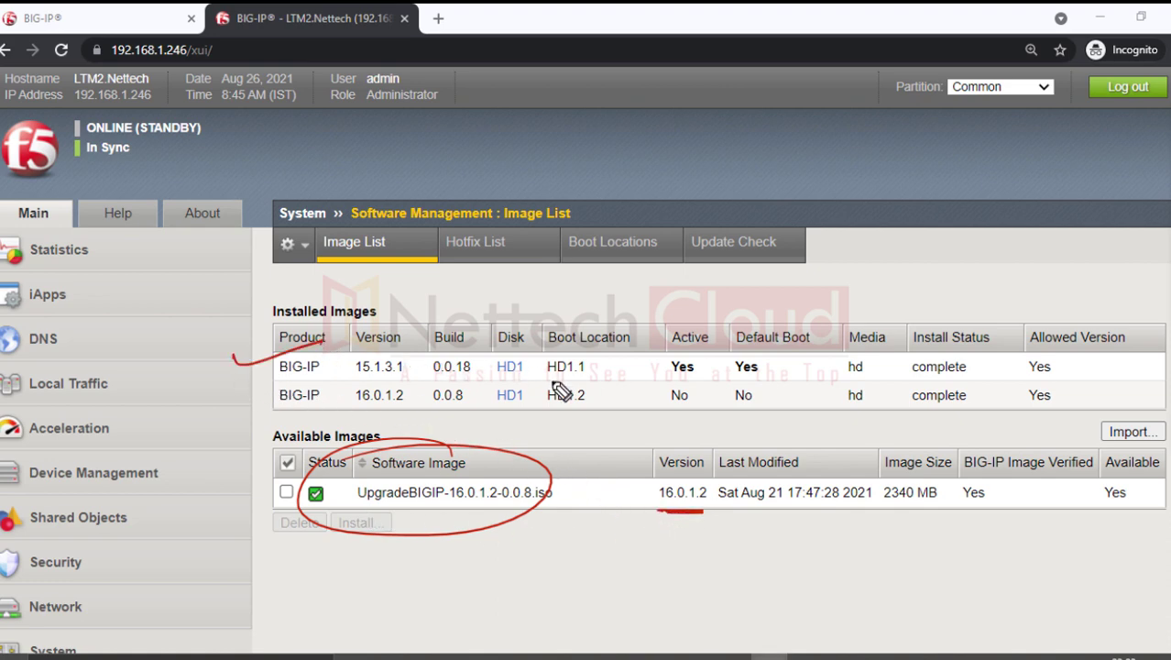
mouse_move(582, 351)
left_mouse_down()
mouse_move(609, 379)
mouse_move(577, 375)
left_mouse_up()
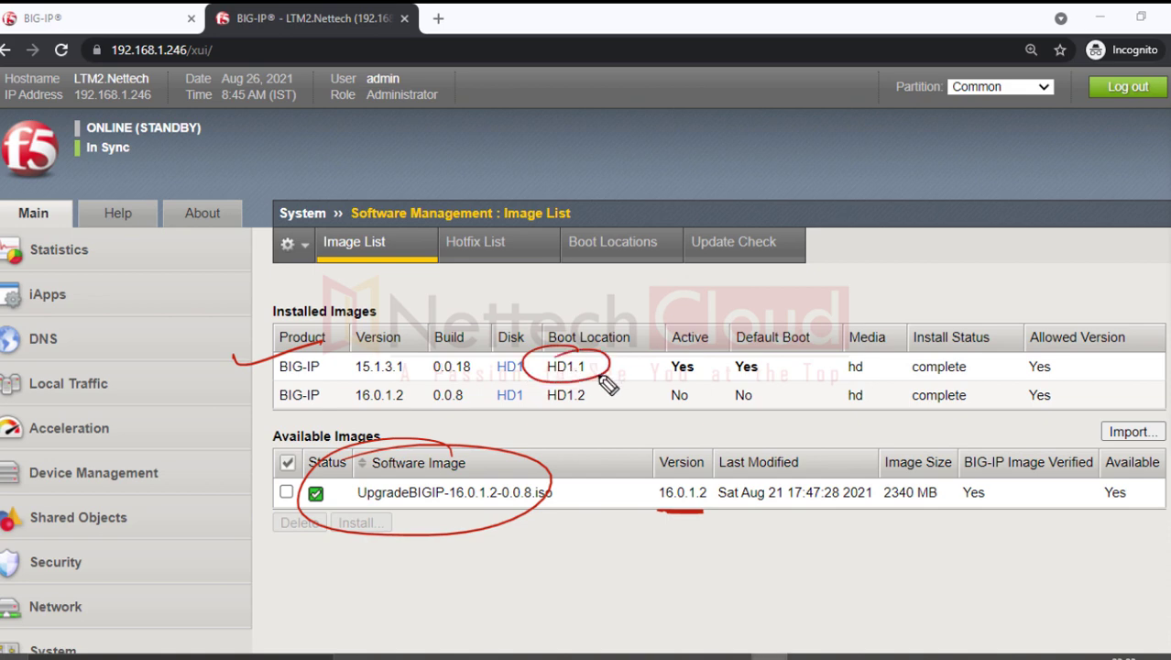
left_click_drag(668, 376, 770, 374)
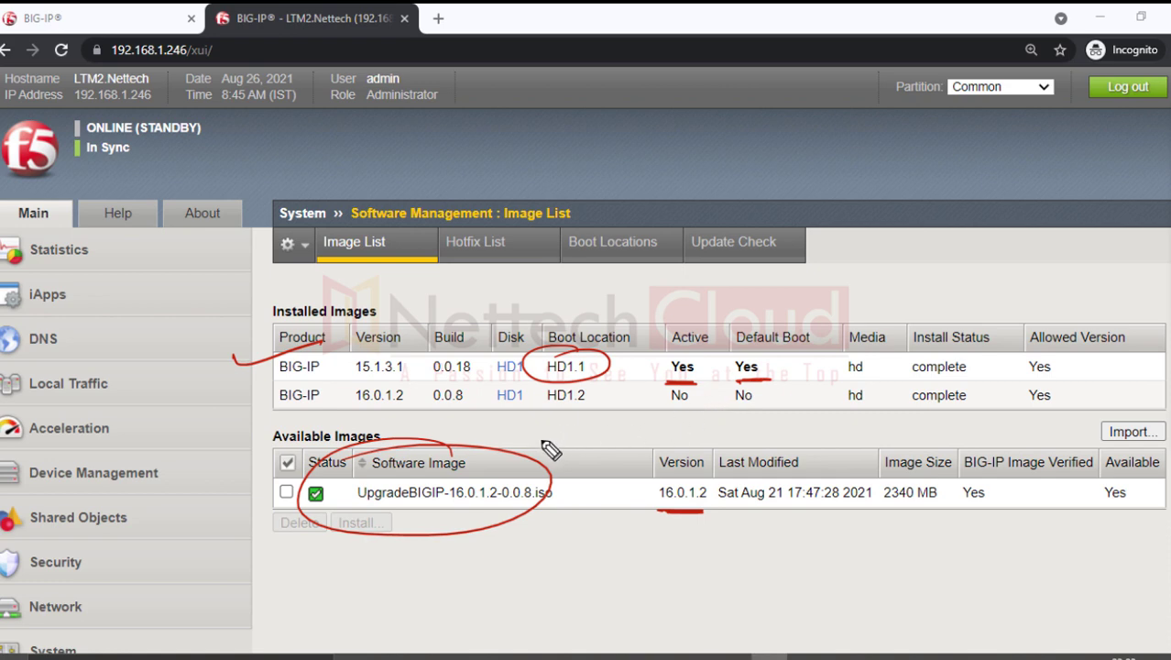
Underline Boot Locations and HD1.2, add a stroke beside HD1.1, and clear all annotations
mouse_move(585, 260)
left_mouse_down()
mouse_move(634, 260)
mouse_move(586, 261)
left_mouse_up()
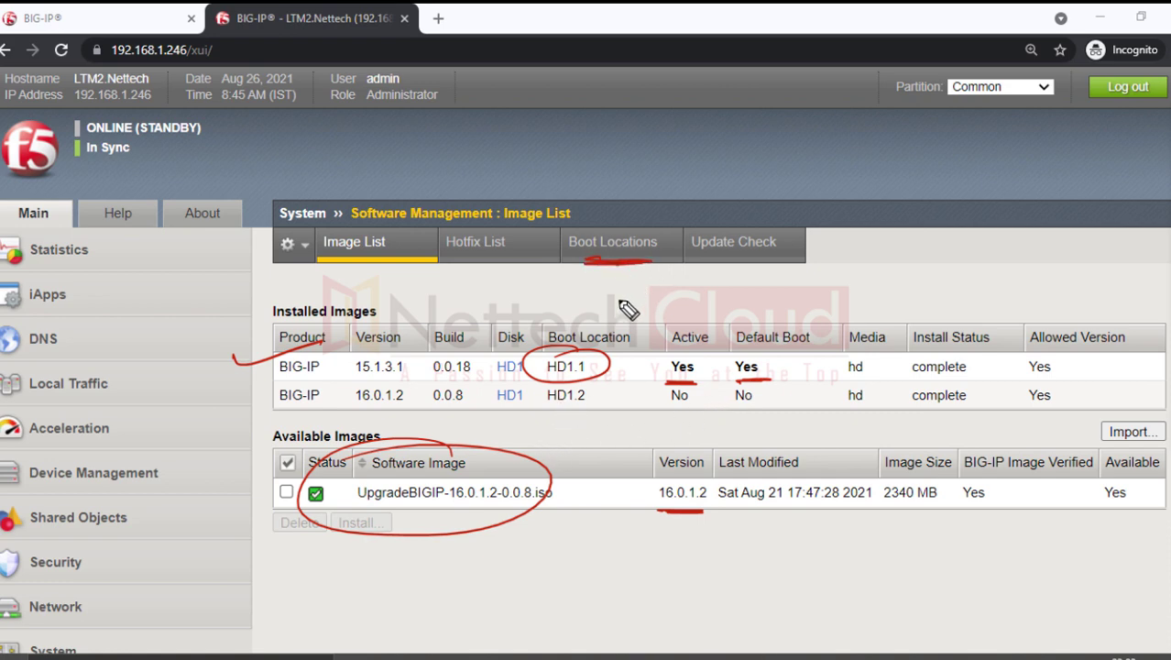
left_click_drag(608, 368, 643, 351)
left_click_drag(548, 411, 583, 410)
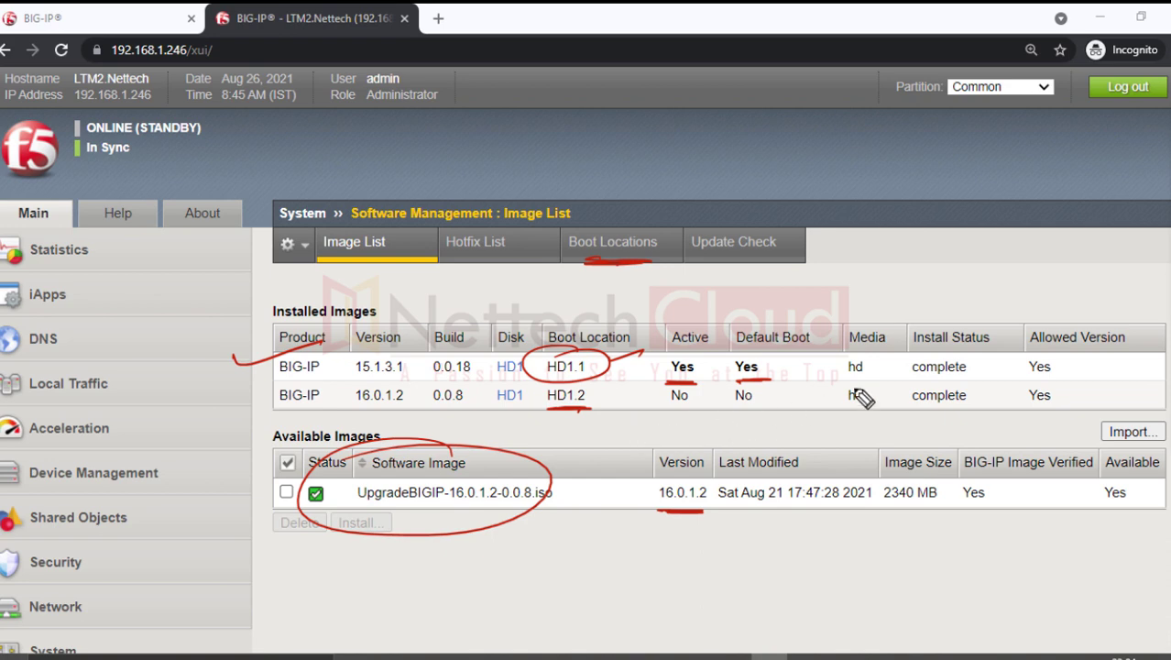
key("e")
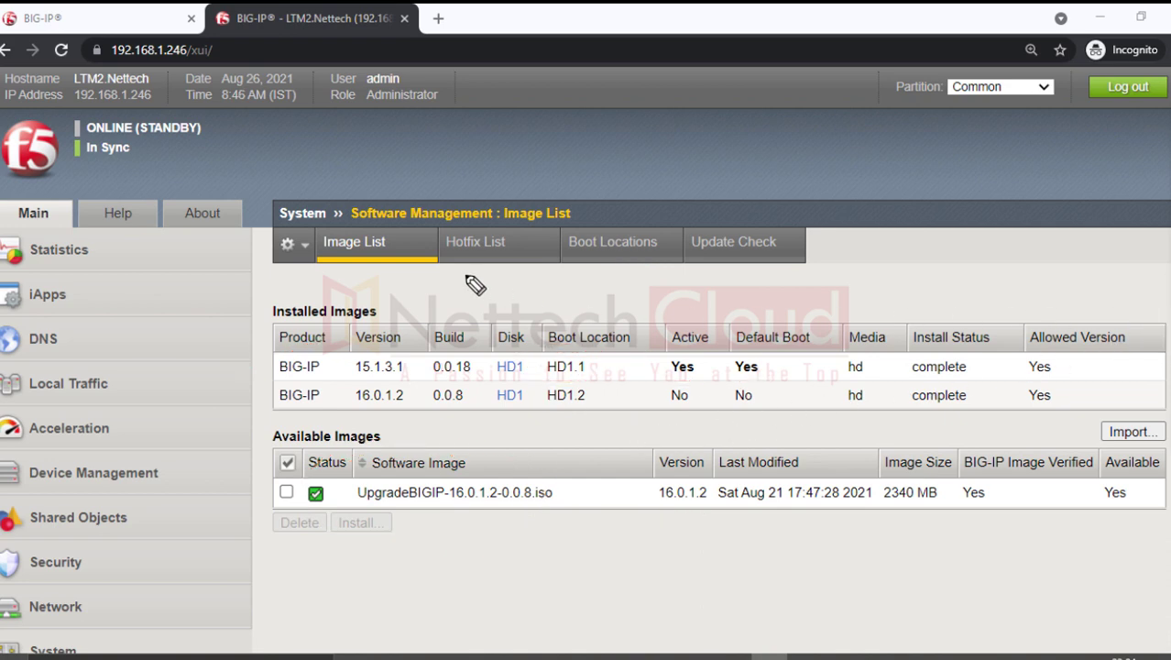
Write and circle the notes "HA" and "offline" on the screen, and clear them
mouse_move(474, 128)
left_mouse_down()
mouse_move(475, 166)
mouse_move(509, 146)
mouse_move(545, 172)
mouse_move(609, 144)
left_mouse_up()
mouse_move(513, 108)
left_mouse_down()
mouse_move(604, 178)
mouse_move(522, 104)
left_mouse_up()
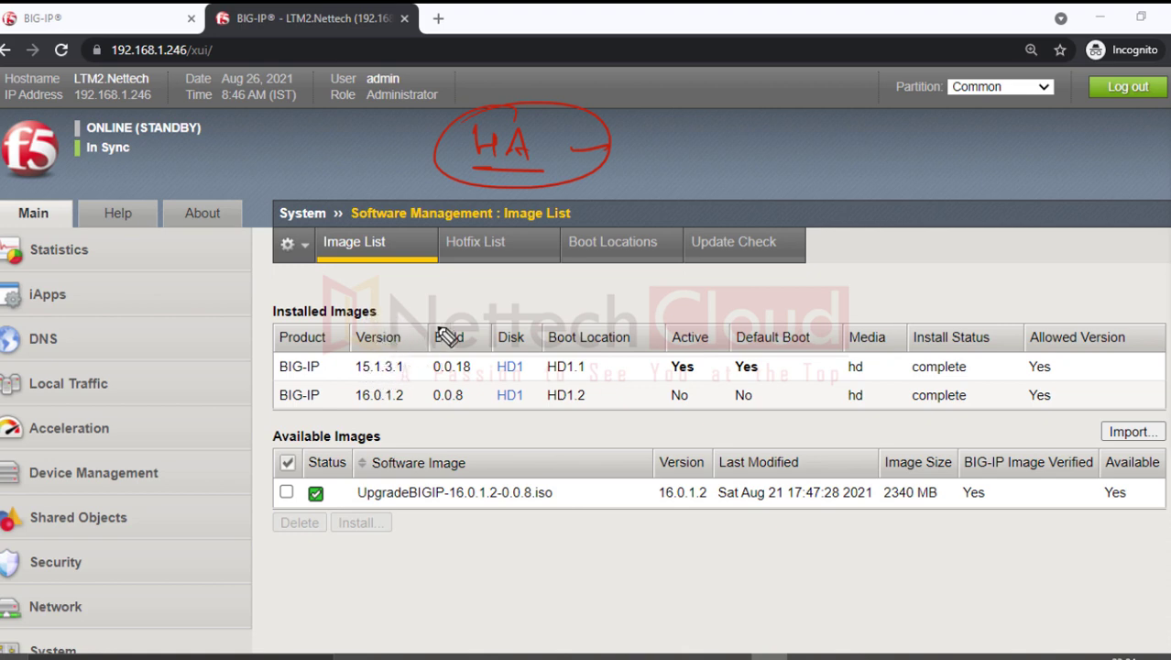
mouse_move(481, 291)
left_mouse_down()
mouse_move(652, 302)
mouse_move(591, 330)
mouse_move(636, 320)
mouse_move(378, 291)
left_mouse_up()
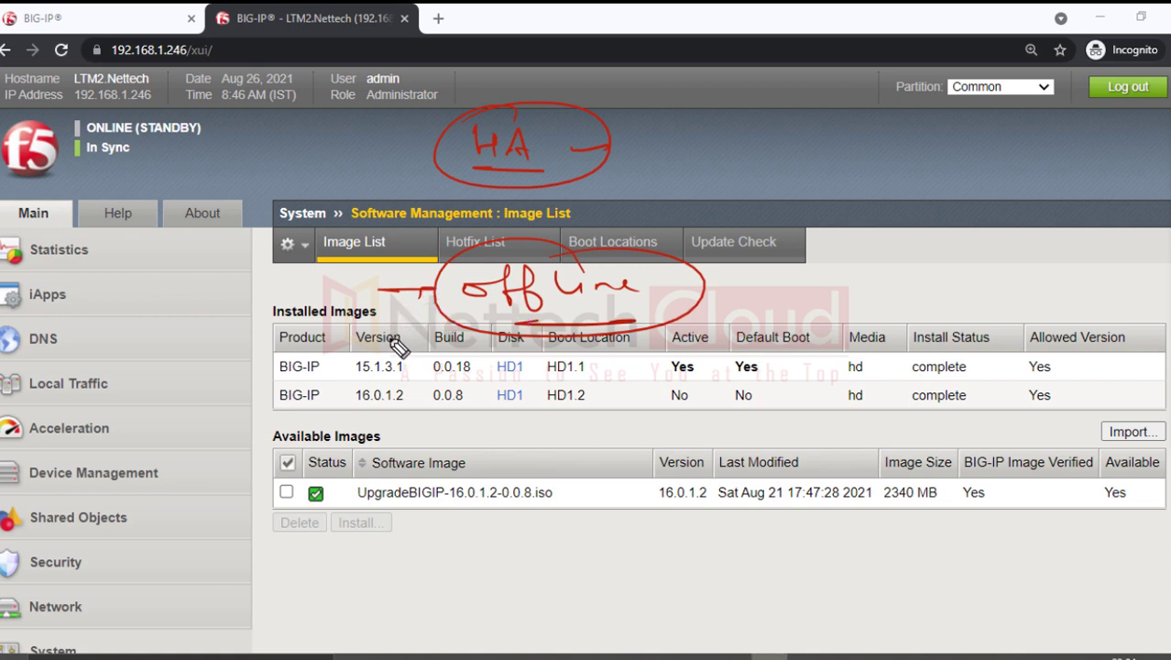
left_click_drag(631, 218, 689, 203)
key("Escape")
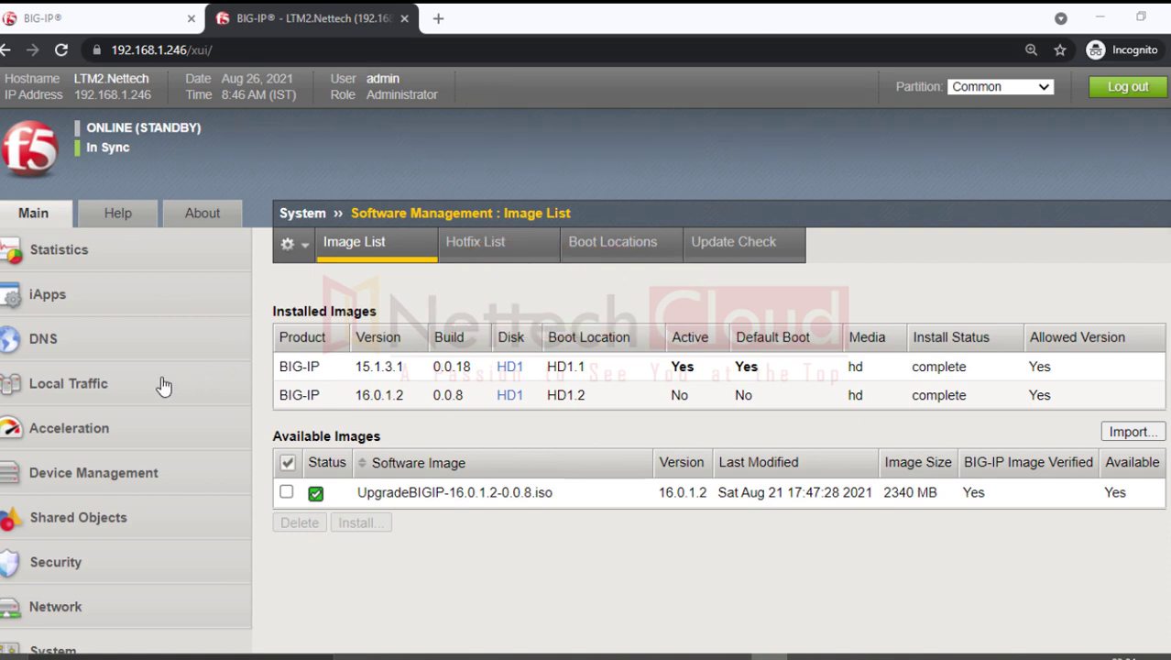
Open the properties of LTM2.Nettech (Self) from the device list in Device Management
left_click(110, 482)
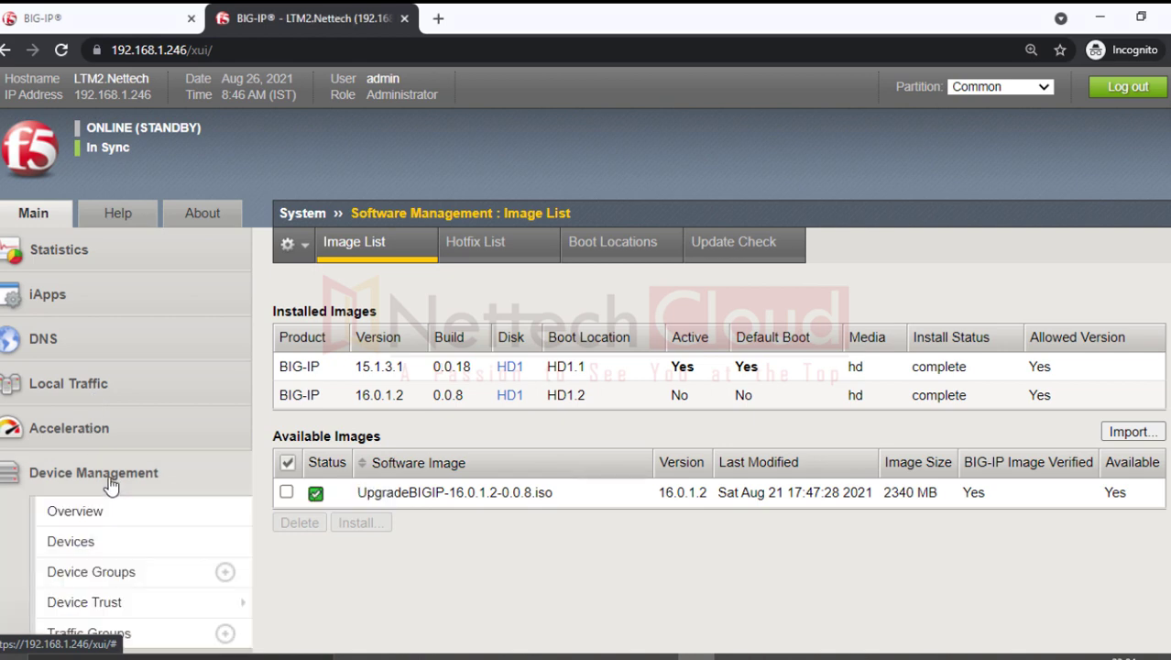
scroll(110, 484, "down", 1)
left_click(106, 461)
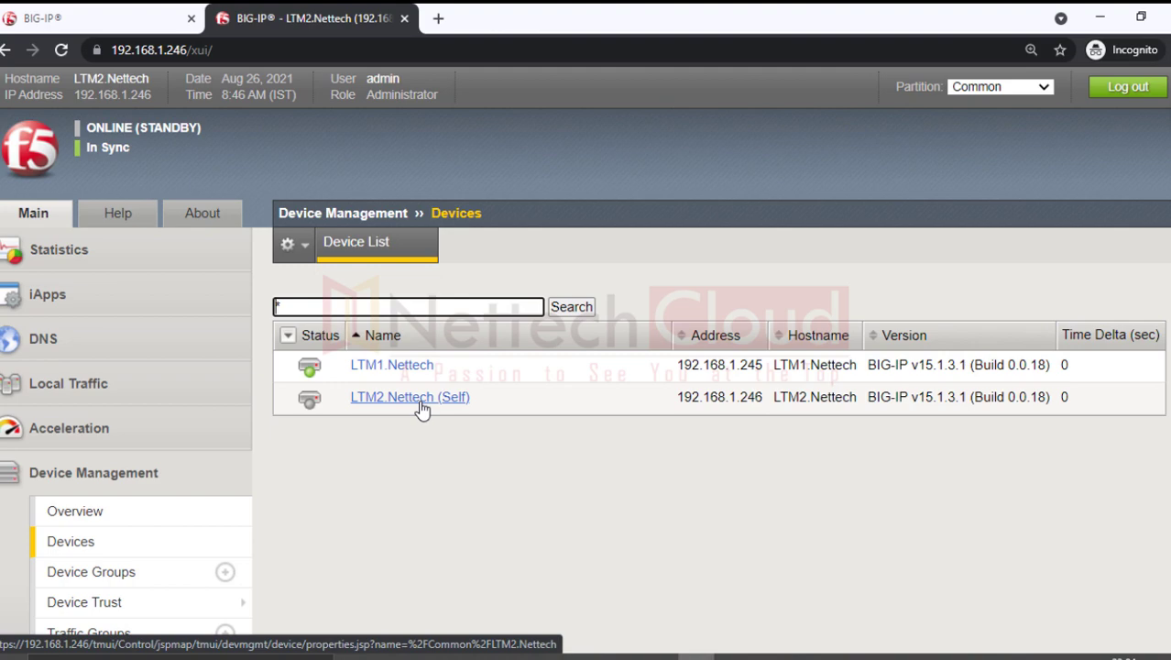
left_click(420, 404)
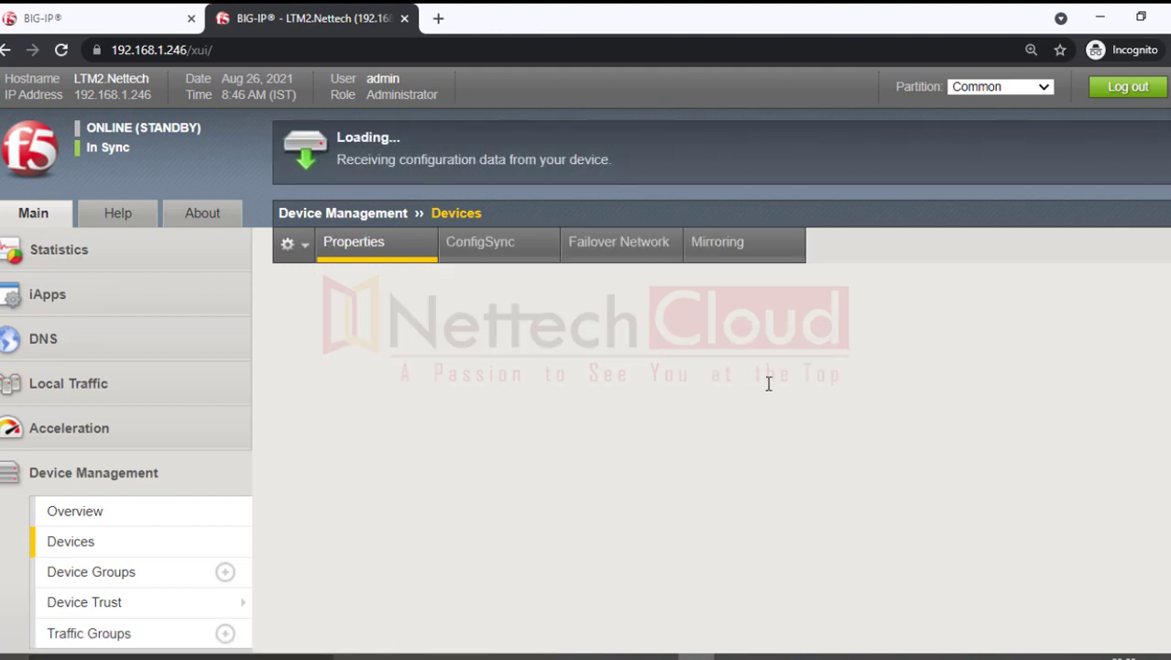
scroll(896, 398, "down", 8)
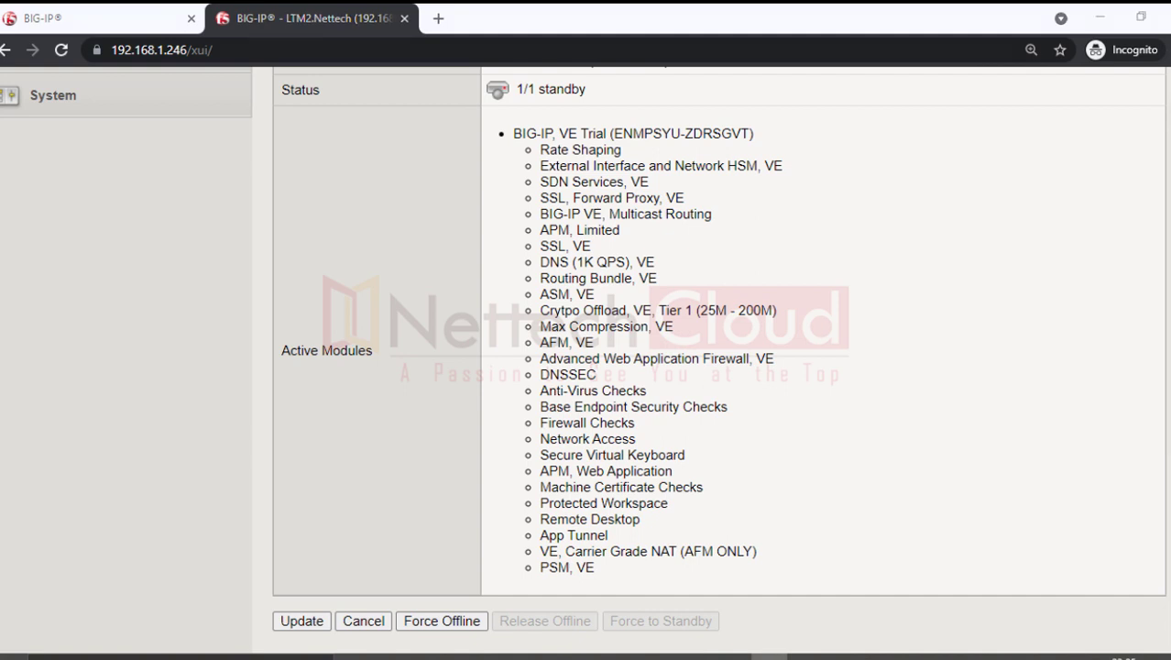
Circle the Force Offline option, mark Release Offline with an arrow and underline, and clear the annotations
left_click(1111, 166)
left_click_drag(439, 591, 332, 600)
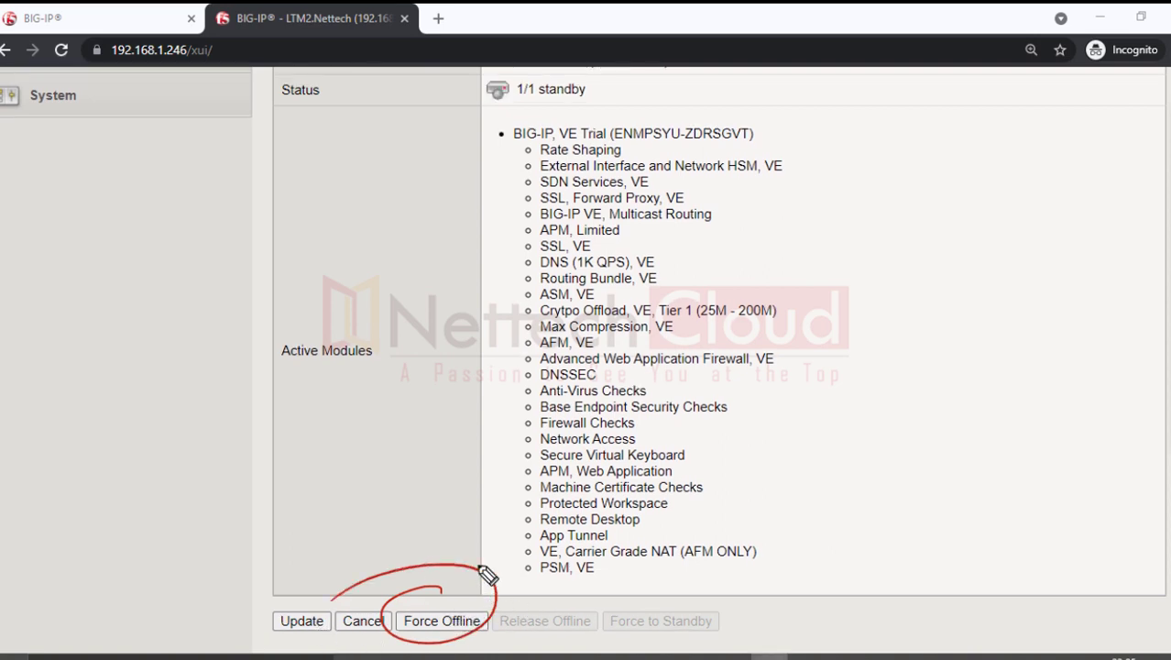
mouse_move(477, 553)
left_mouse_down()
mouse_move(561, 586)
mouse_move(554, 594)
left_mouse_up()
left_click_drag(500, 631, 578, 631)
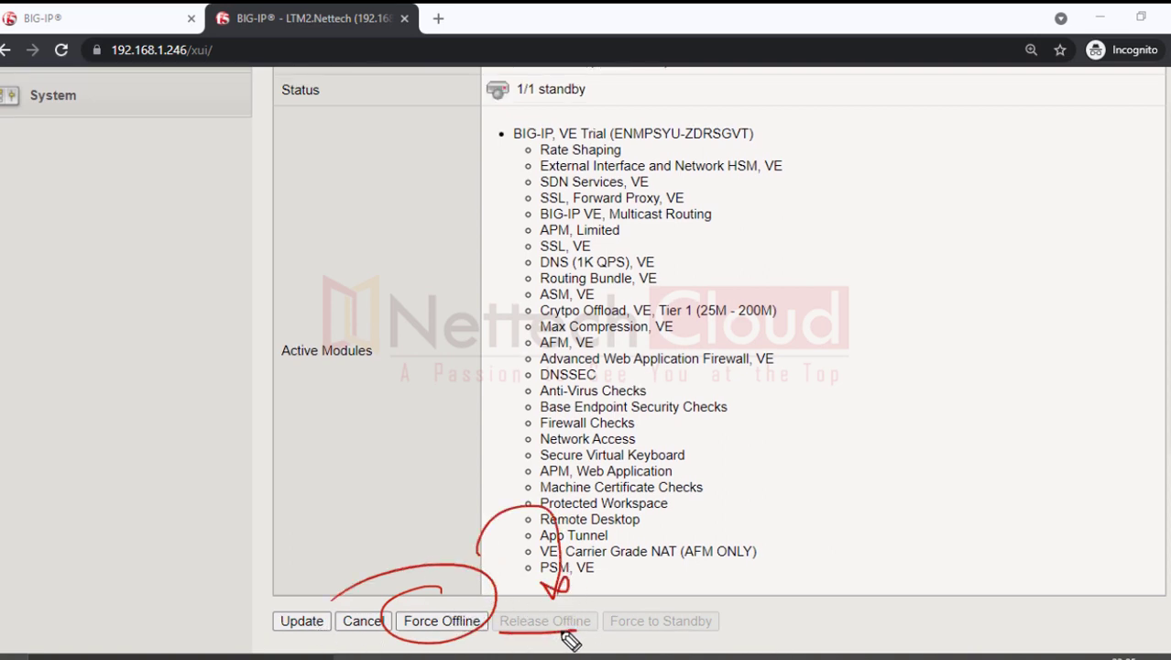
mouse_move(383, 574)
left_mouse_down()
mouse_move(456, 547)
mouse_move(382, 552)
left_mouse_up()
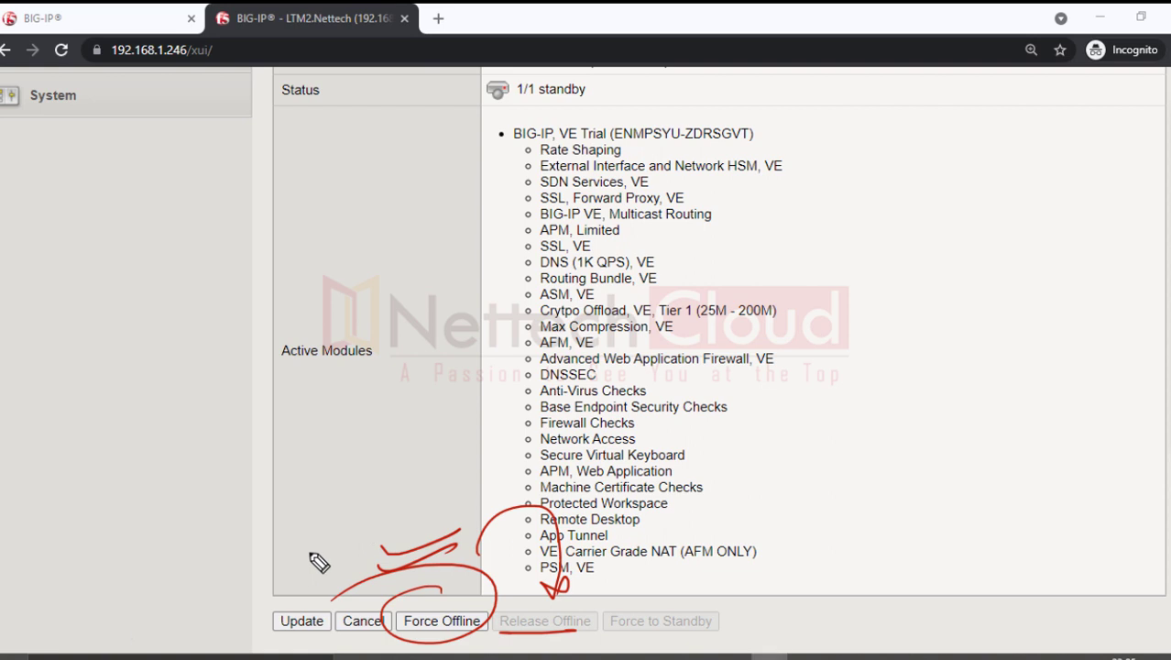
key("Escape")
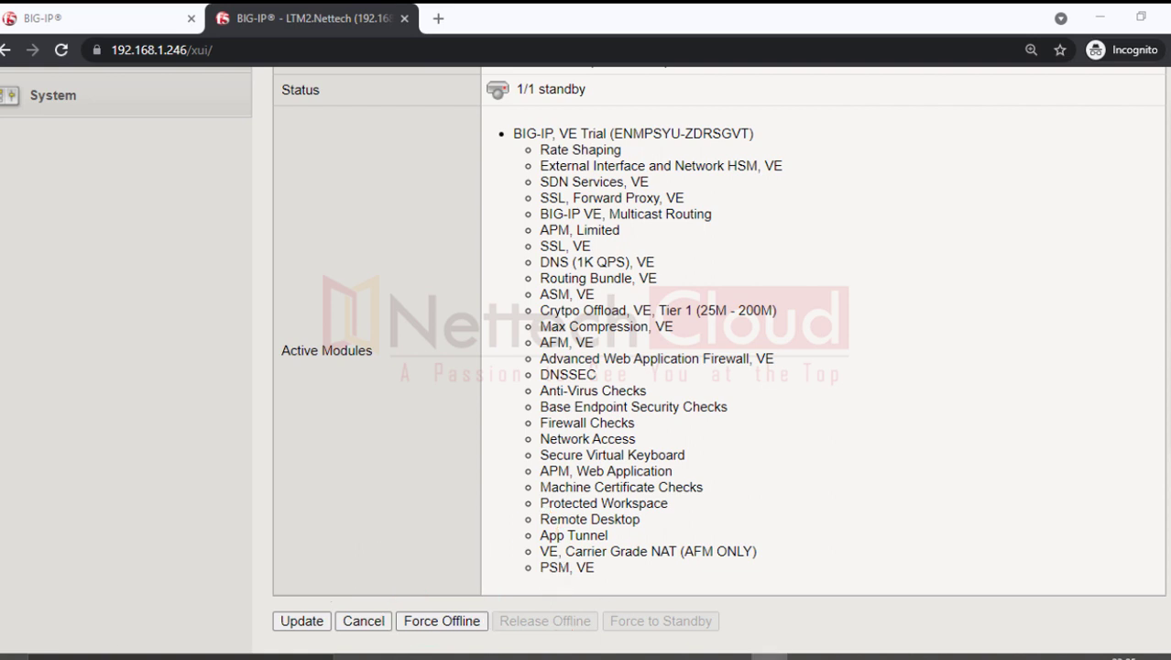
Force the LTM2 device offline and confirm the action
left_click(437, 623)
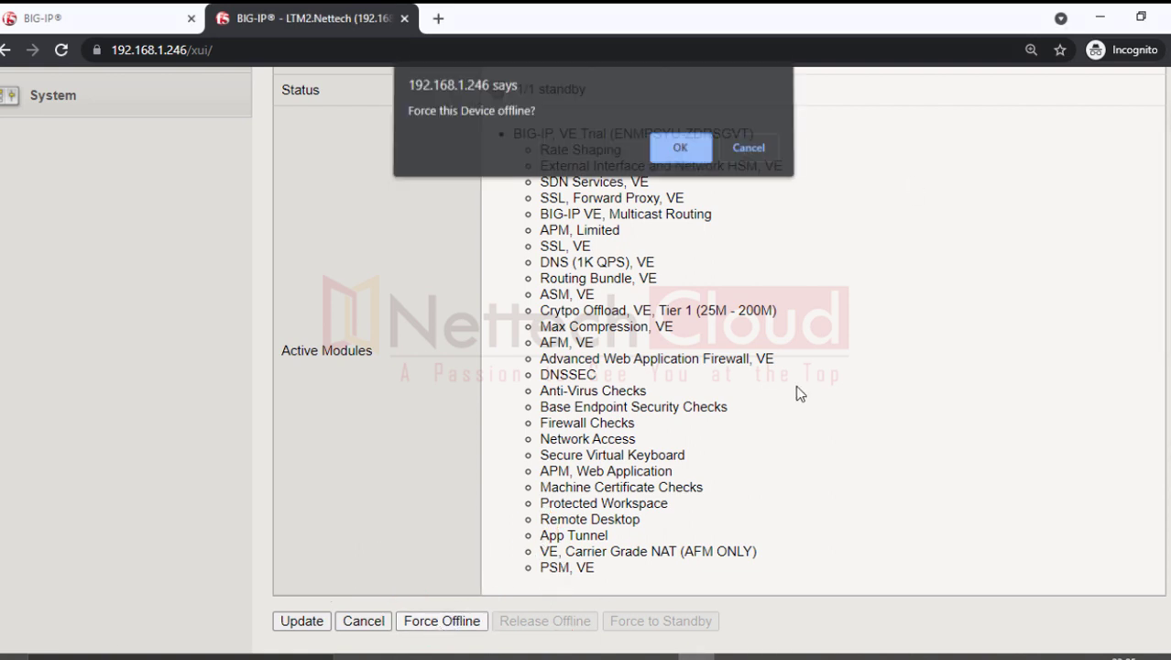
left_click(683, 151)
scroll(1020, 394, "up", 3)
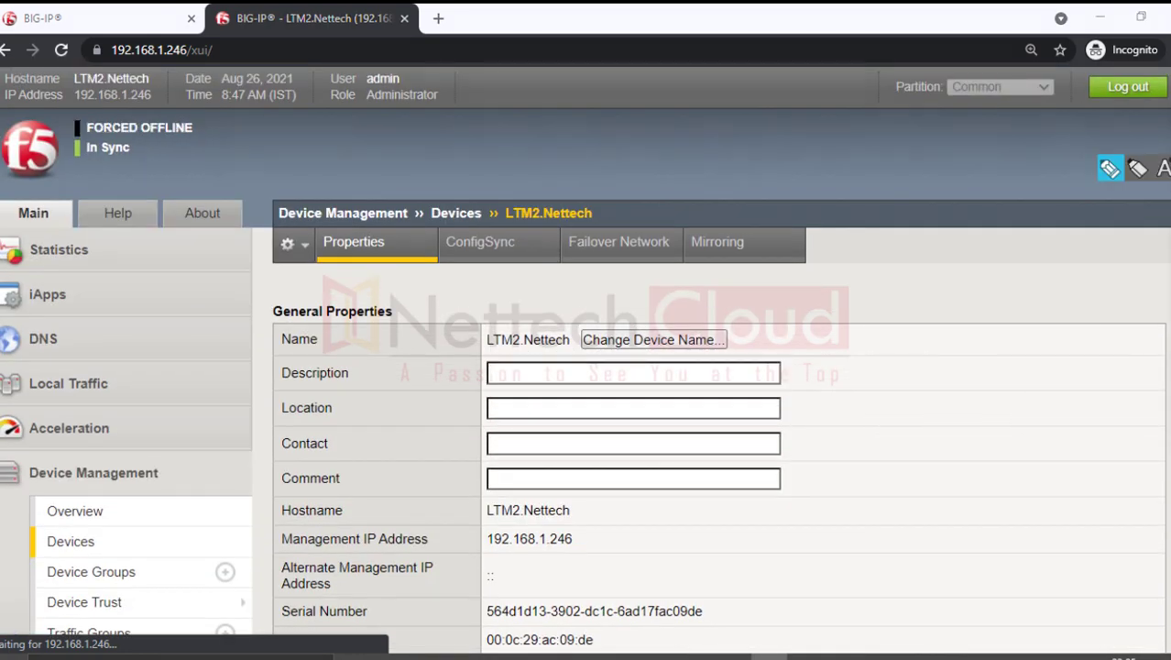
Set a thicker annotation pen, circle and underline LTM2's device status in the page header, and clear the marks
left_click(1122, 249)
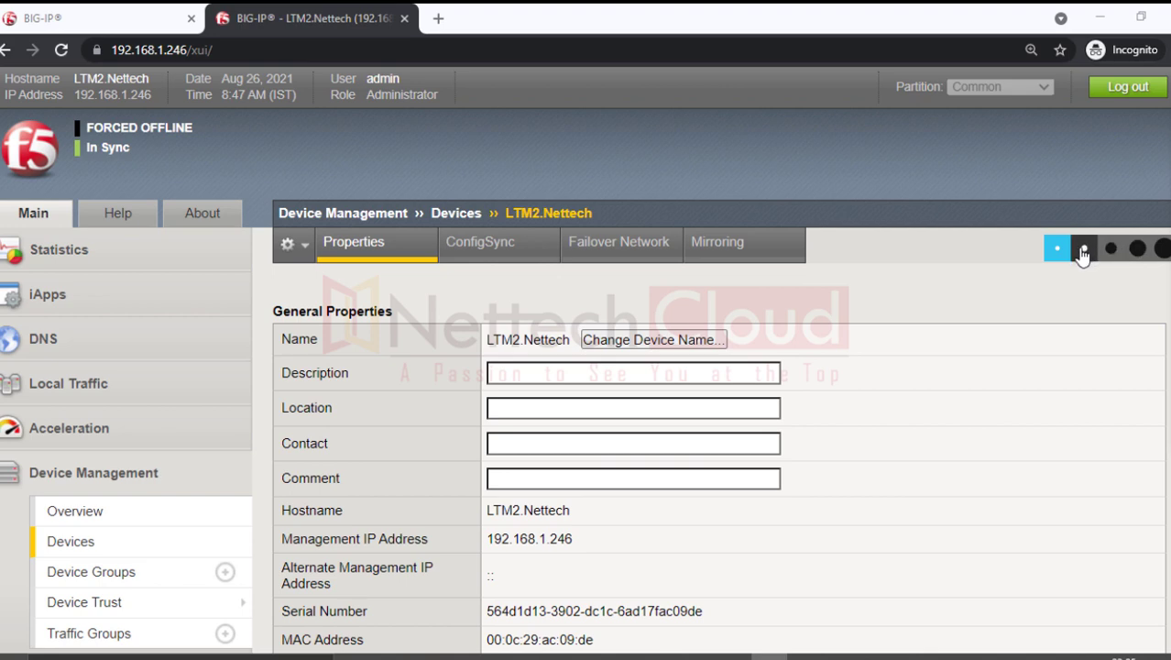
left_click(1084, 248)
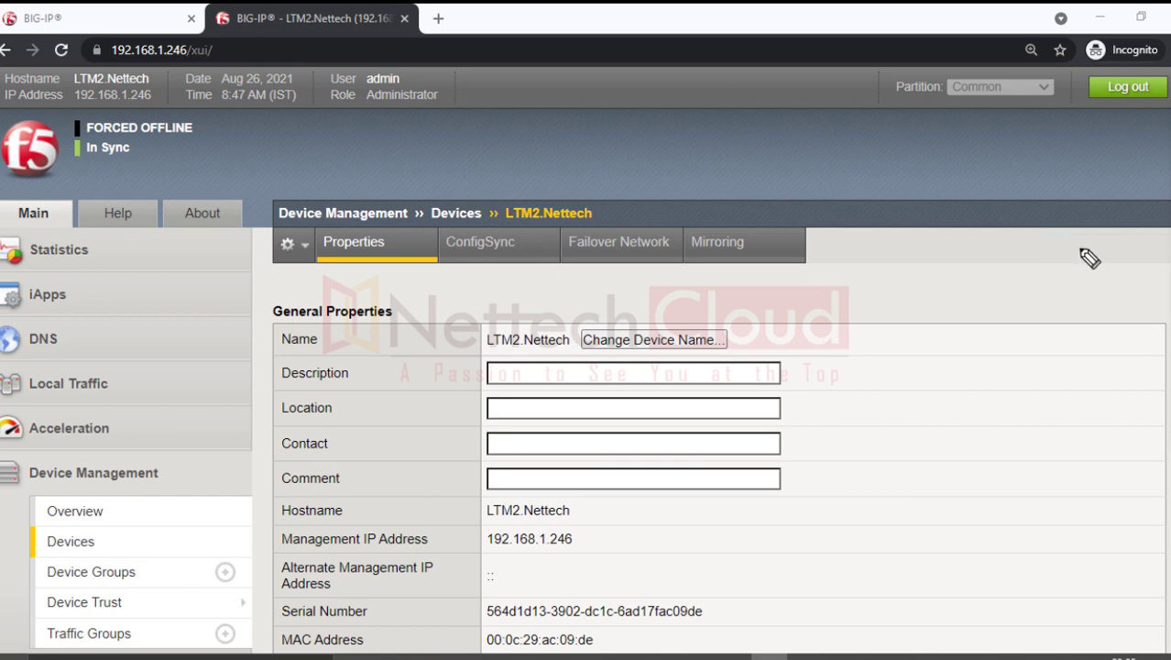
left_click_drag(41, 192, 270, 119)
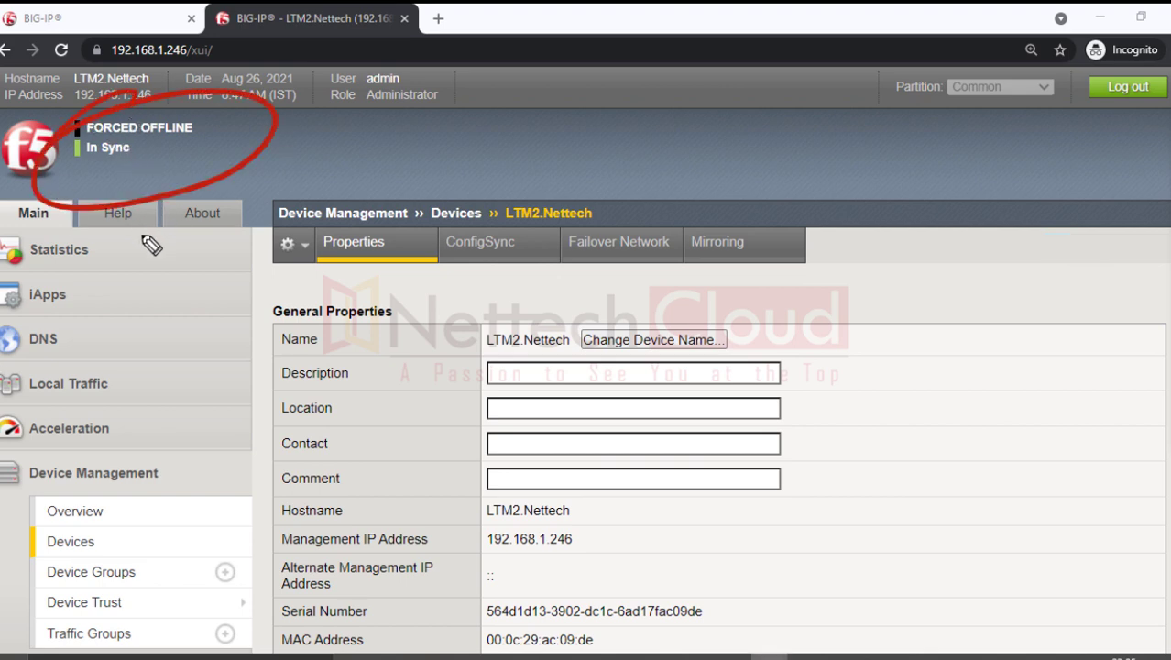
left_click_drag(72, 179, 170, 153)
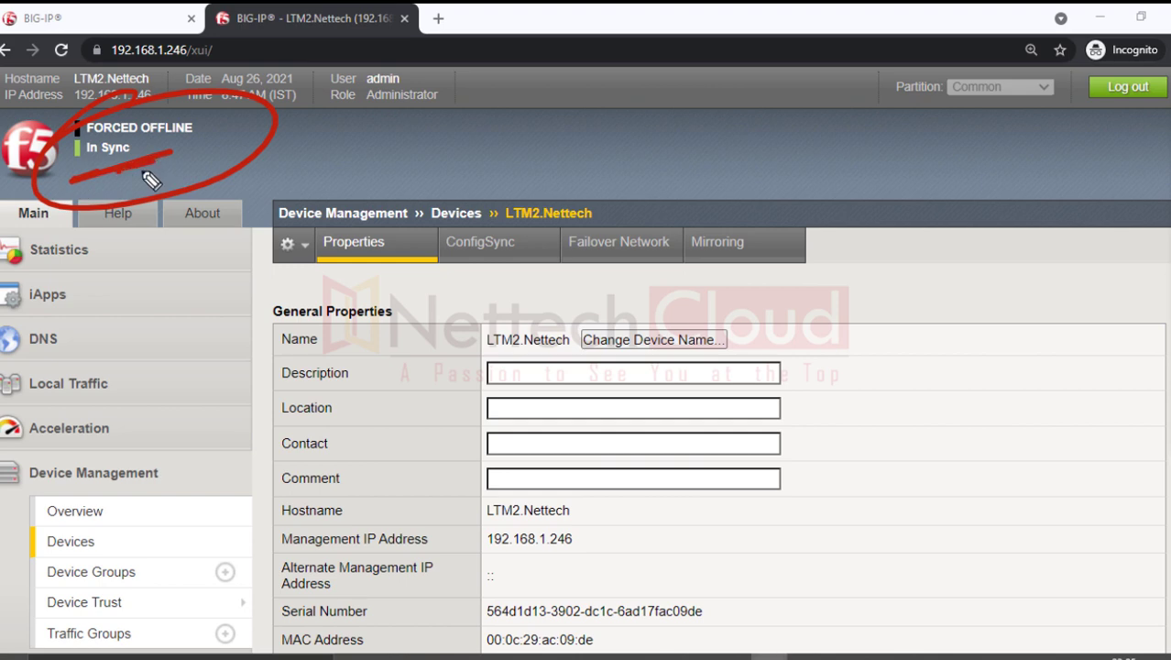
key("Escape")
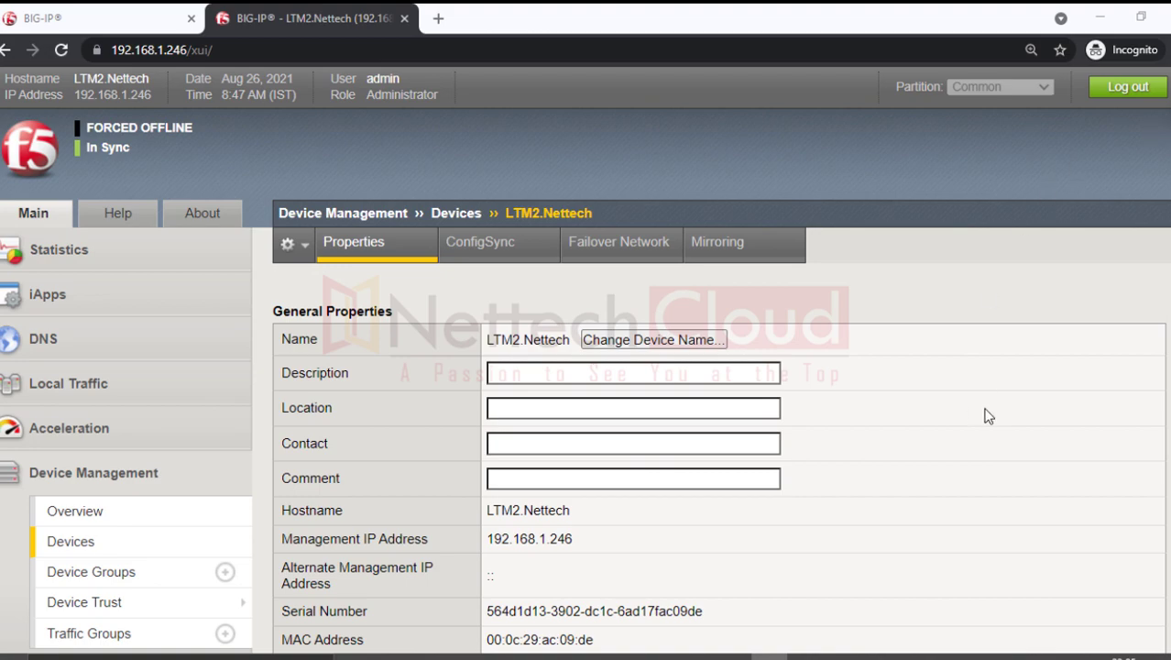
Open the HD1.2 boot location from the Software Management boot locations on LTM2
scroll(985, 412, "down", 5)
left_click(95, 384)
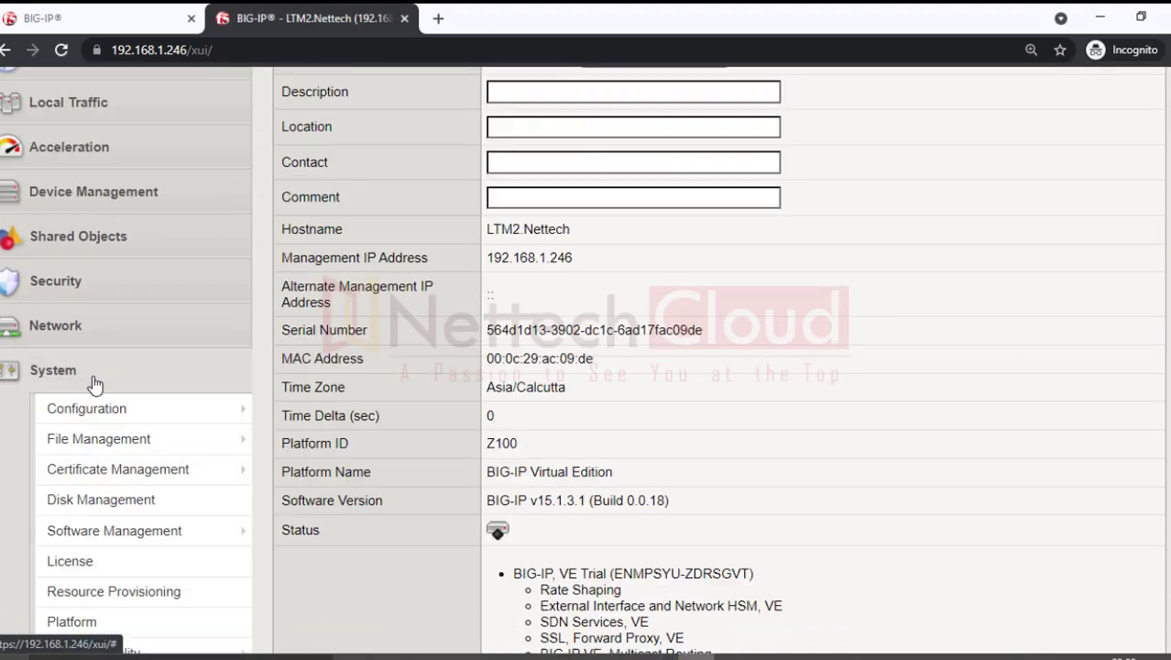
scroll(95, 384, "down", 1)
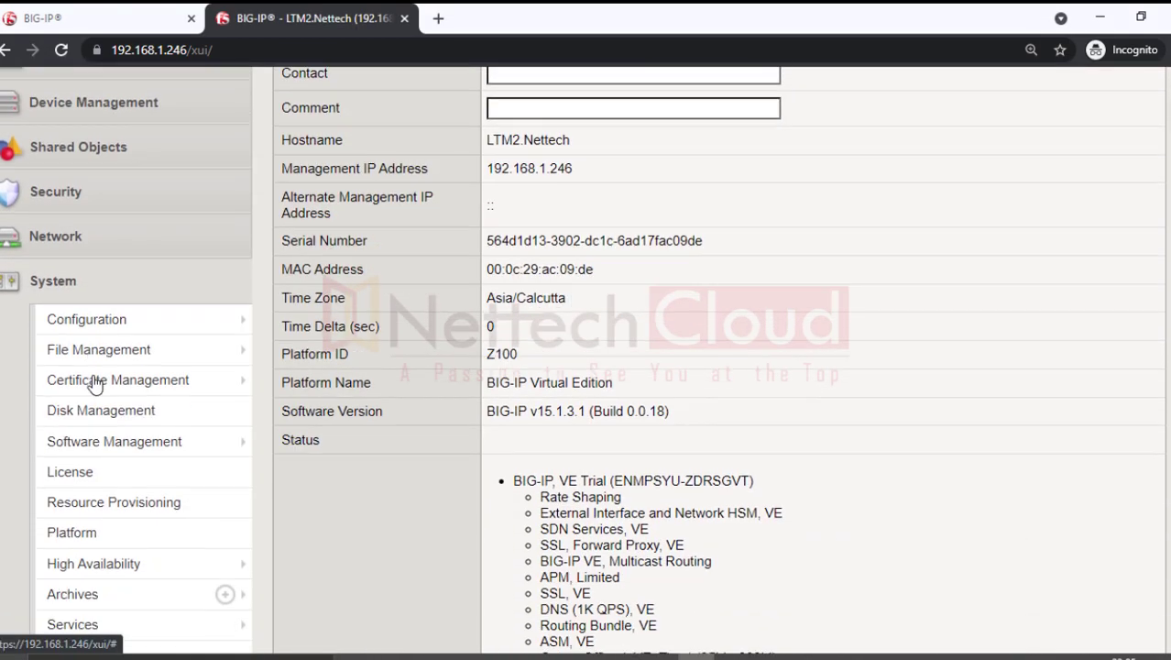
left_click(111, 454)
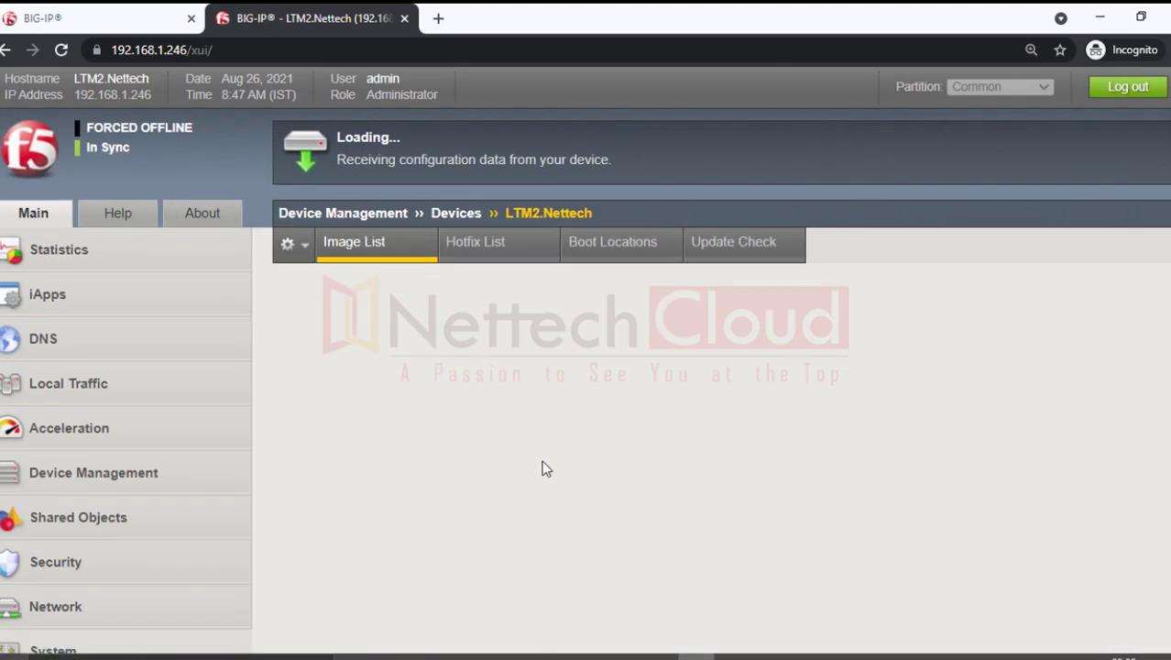
left_click(605, 262)
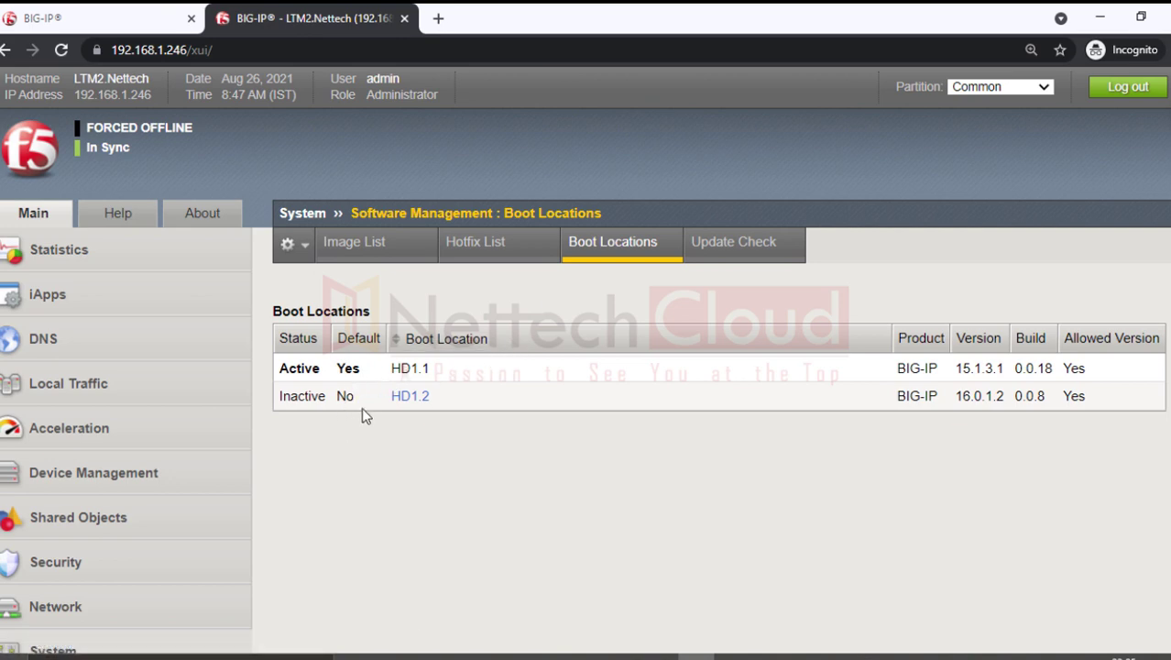
left_click_drag(424, 367, 392, 368)
left_click_drag(280, 370, 305, 373)
left_click(407, 400)
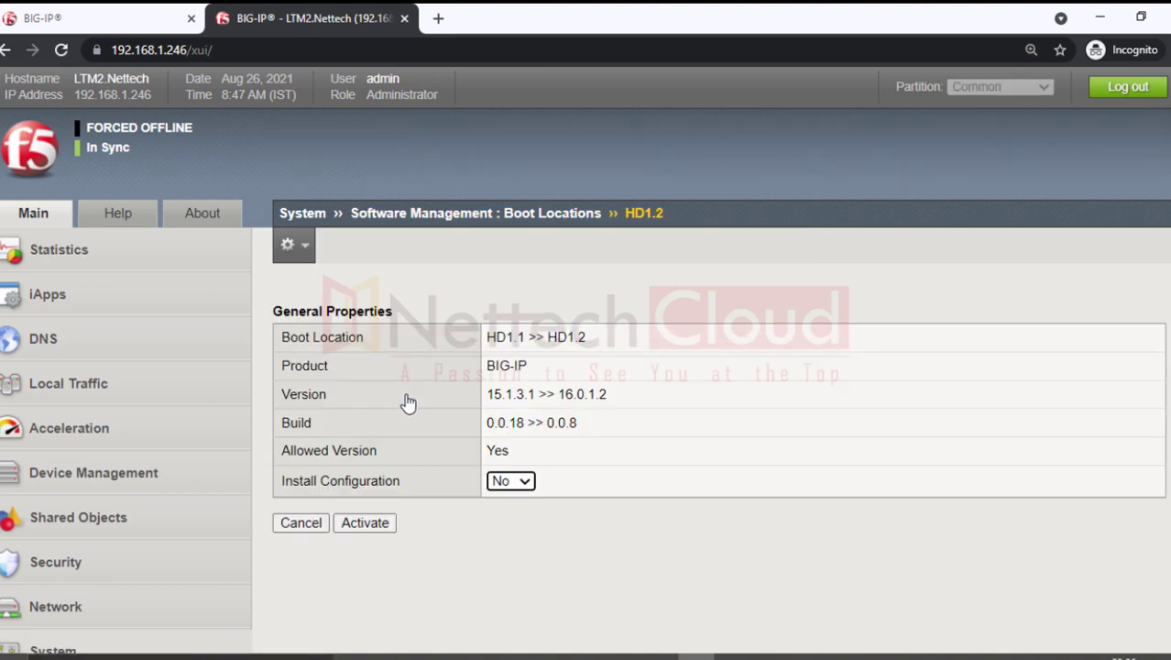
Examine the Install Configuration setting and its available options for boot location HD1.2
scroll(726, 441, "down", 2)
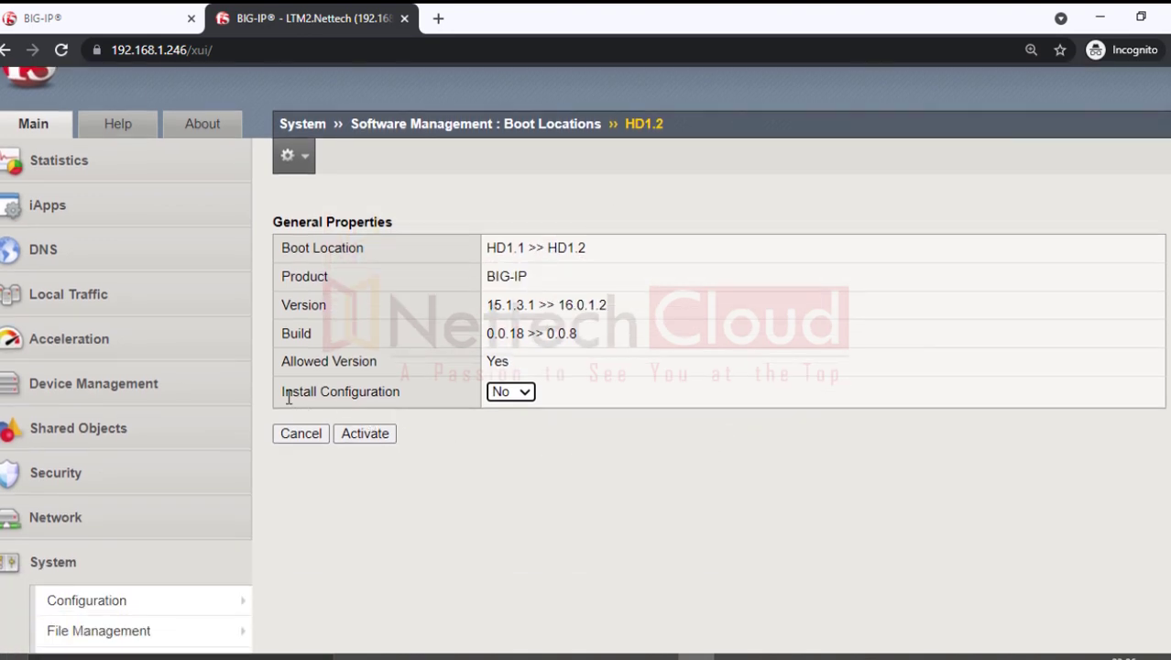
left_click_drag(277, 393, 400, 399)
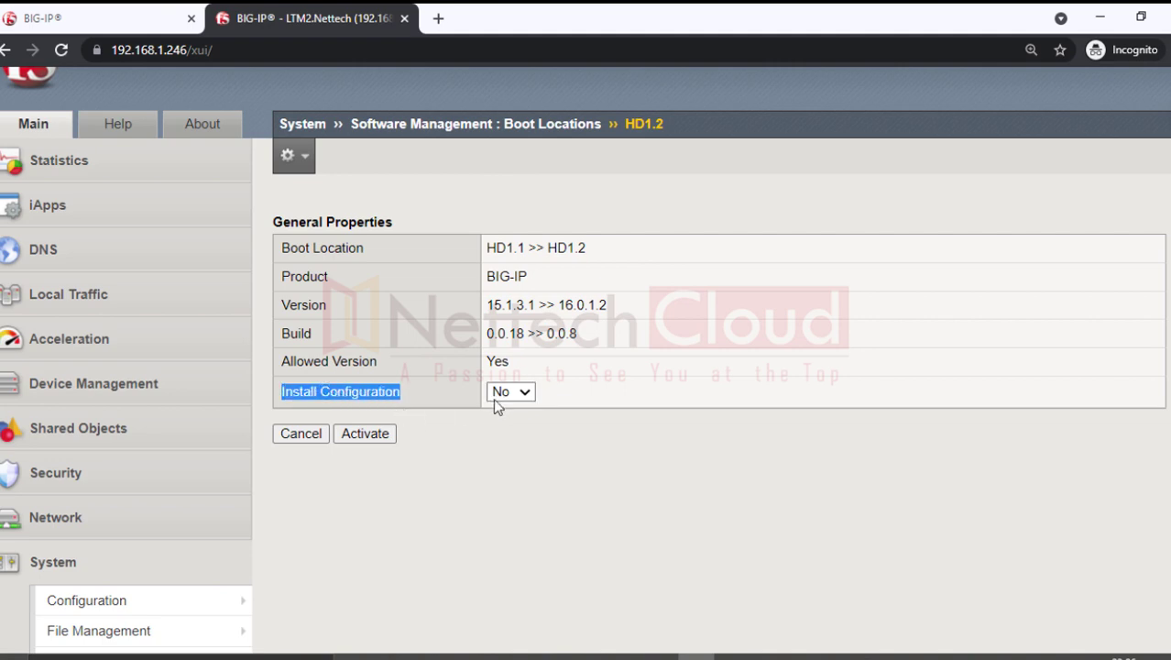
left_click(526, 395)
left_click(526, 395)
left_click(524, 392)
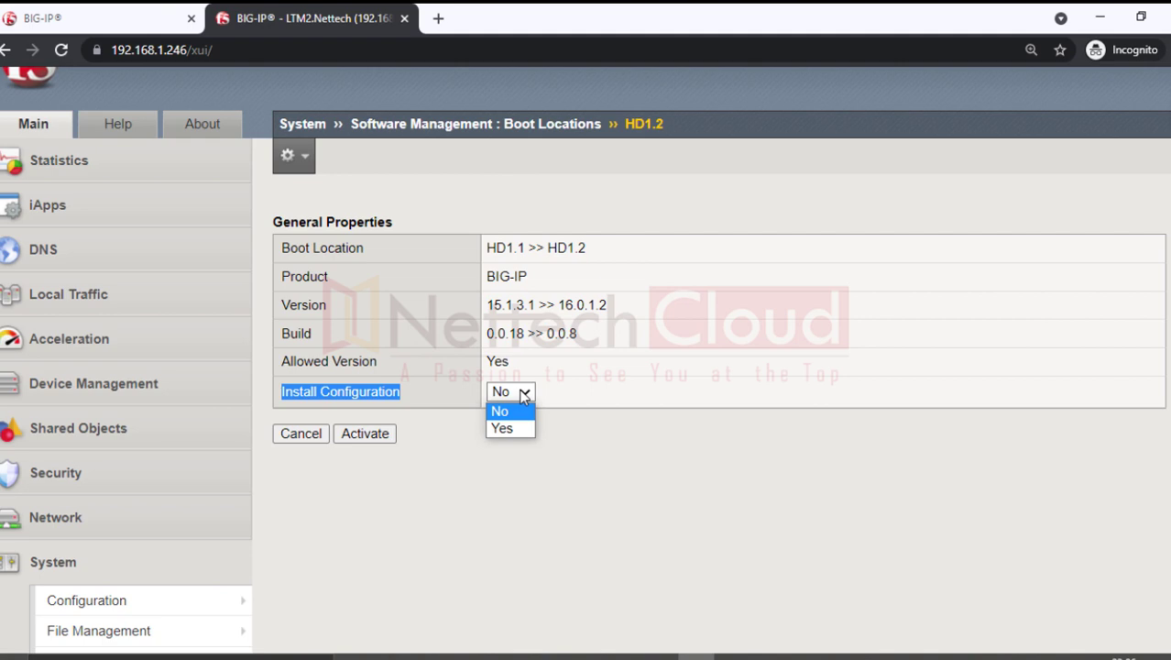
left_click(736, 430)
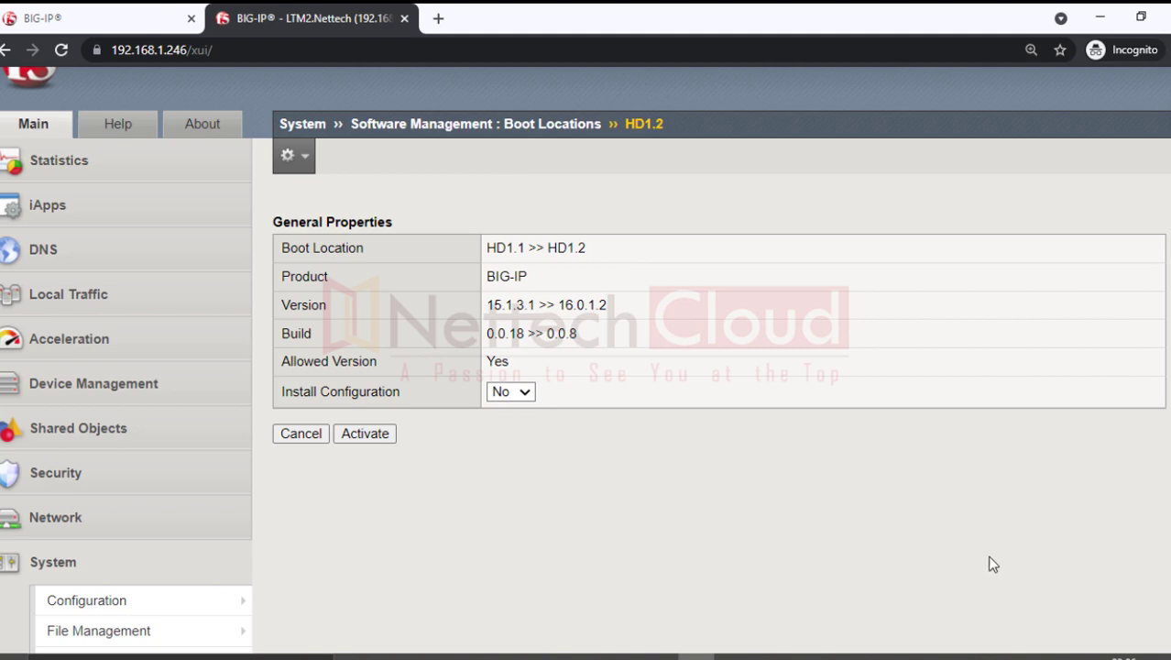
left_click(527, 394)
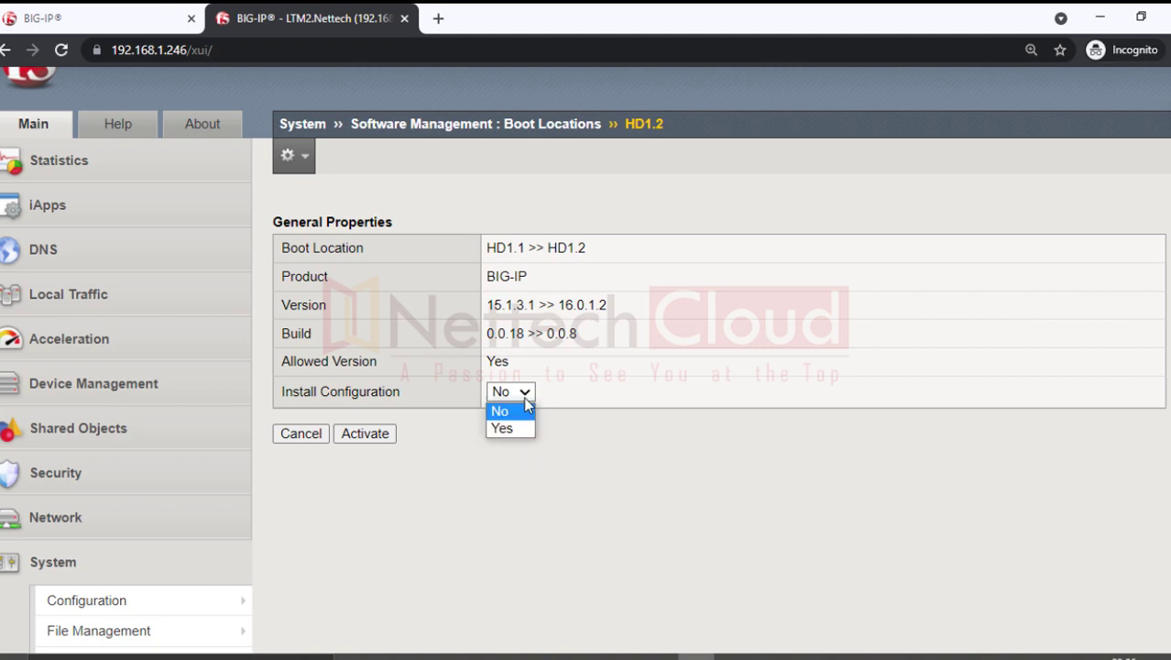
left_click(689, 471)
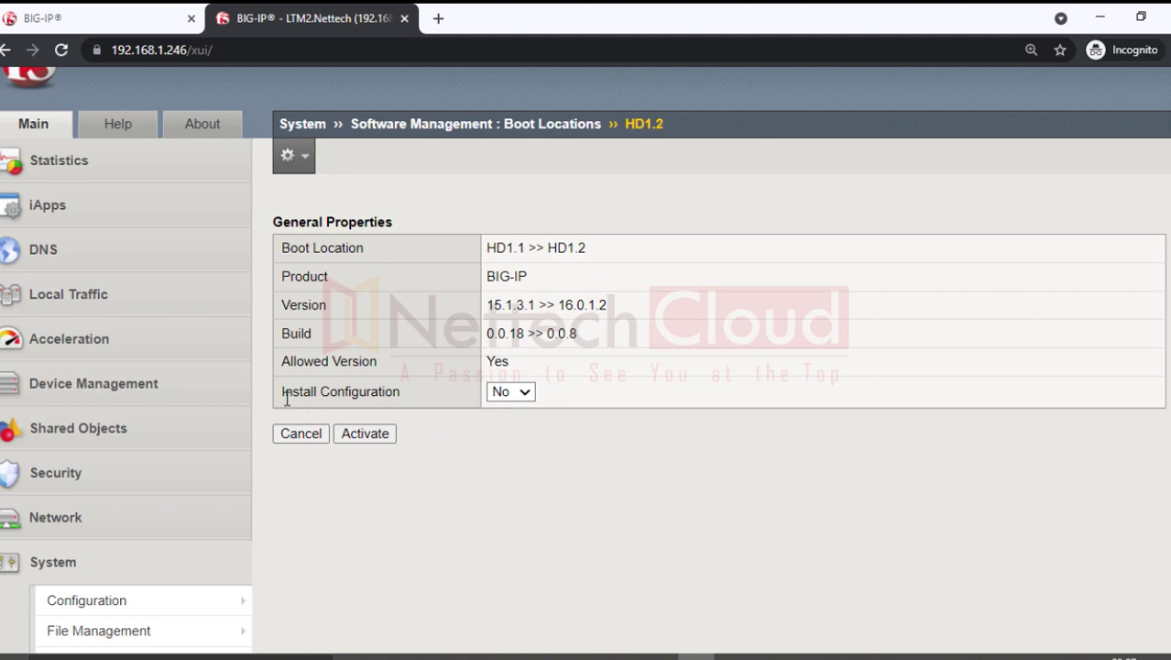
left_click_drag(283, 396, 383, 403)
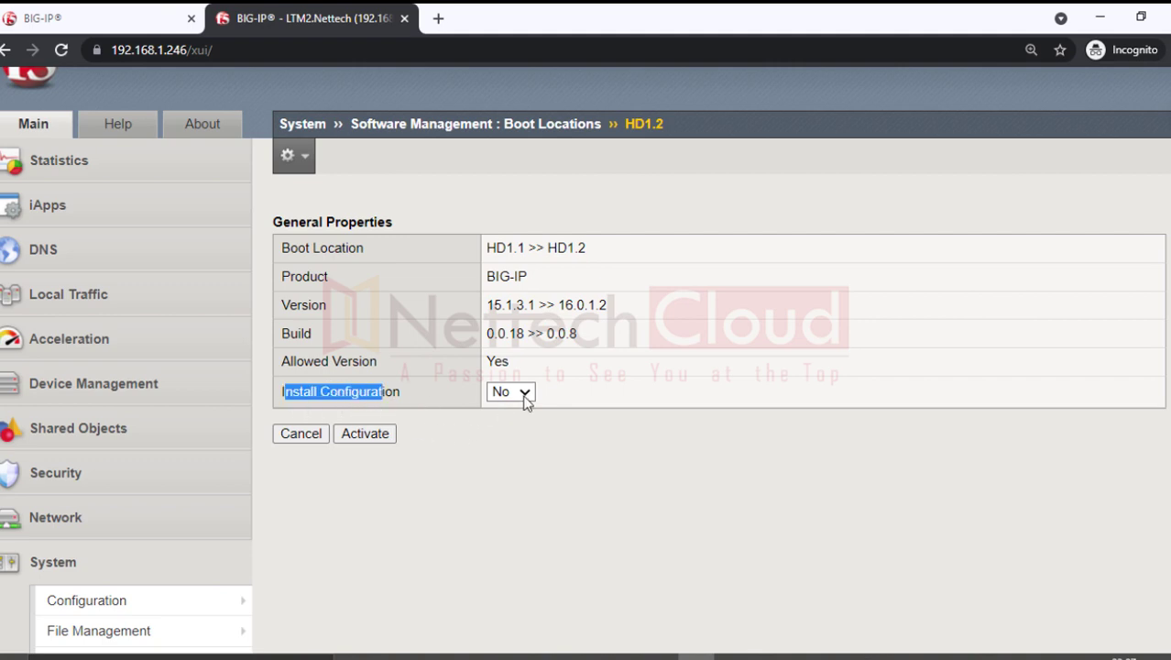
Activate boot location HD1.2 with Install Configuration at No, confirm booting into the other volume, and follow the reboot status
left_click(365, 435)
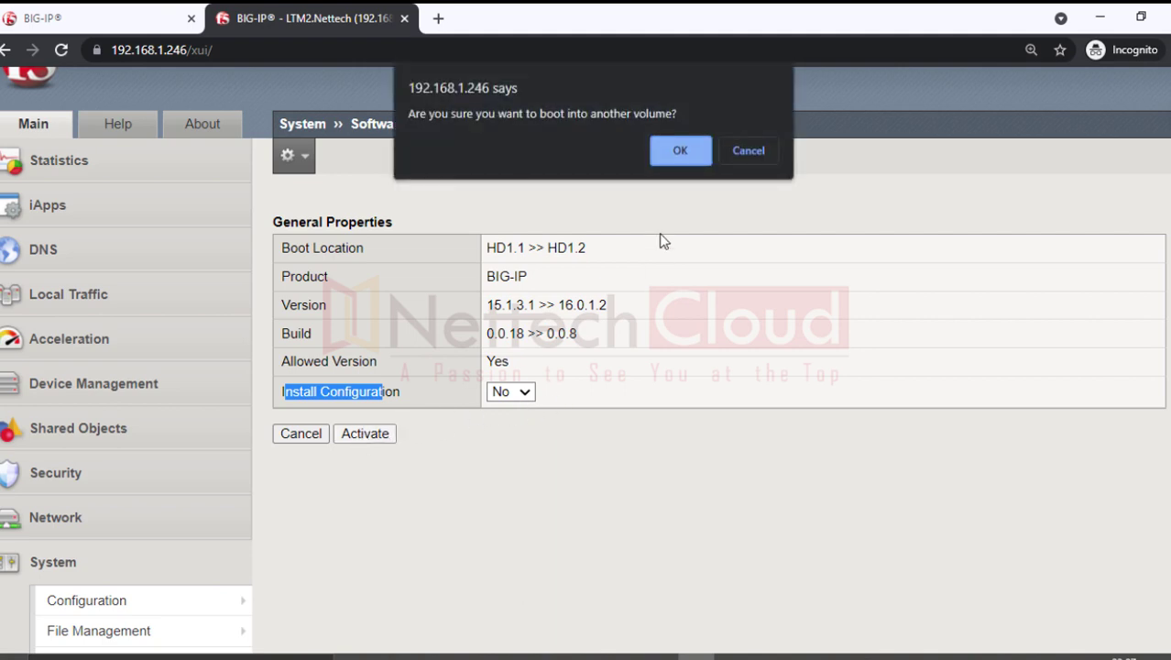
left_click(680, 153)
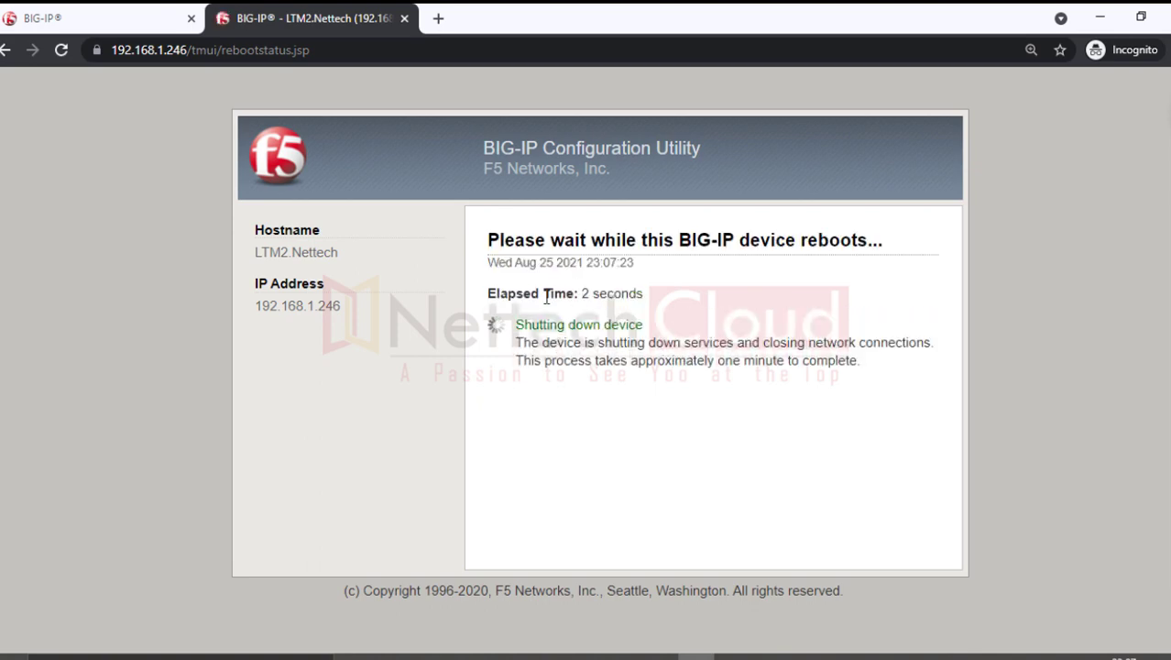
left_click_drag(489, 241, 879, 245)
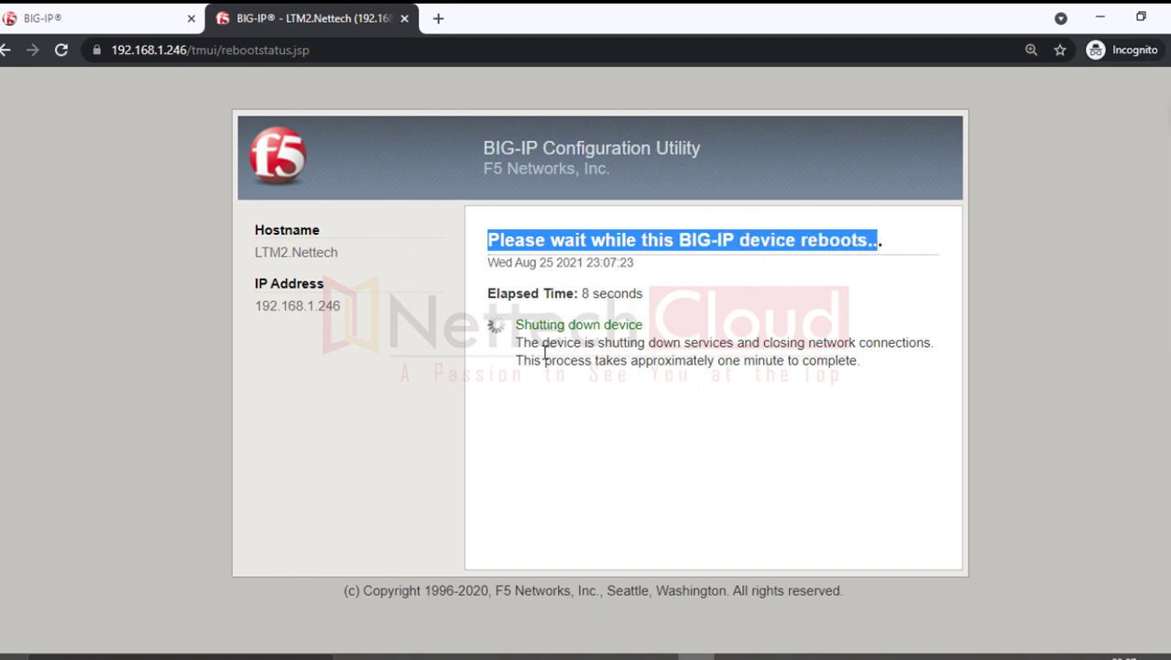
left_click_drag(523, 345, 926, 343)
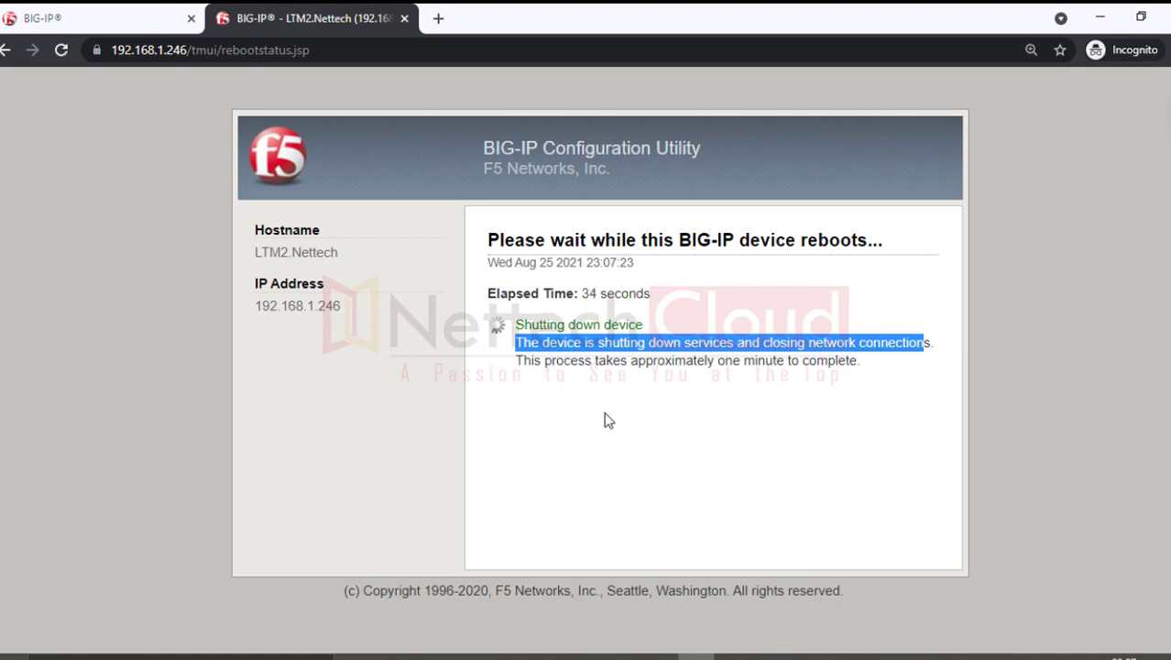
left_click(682, 450)
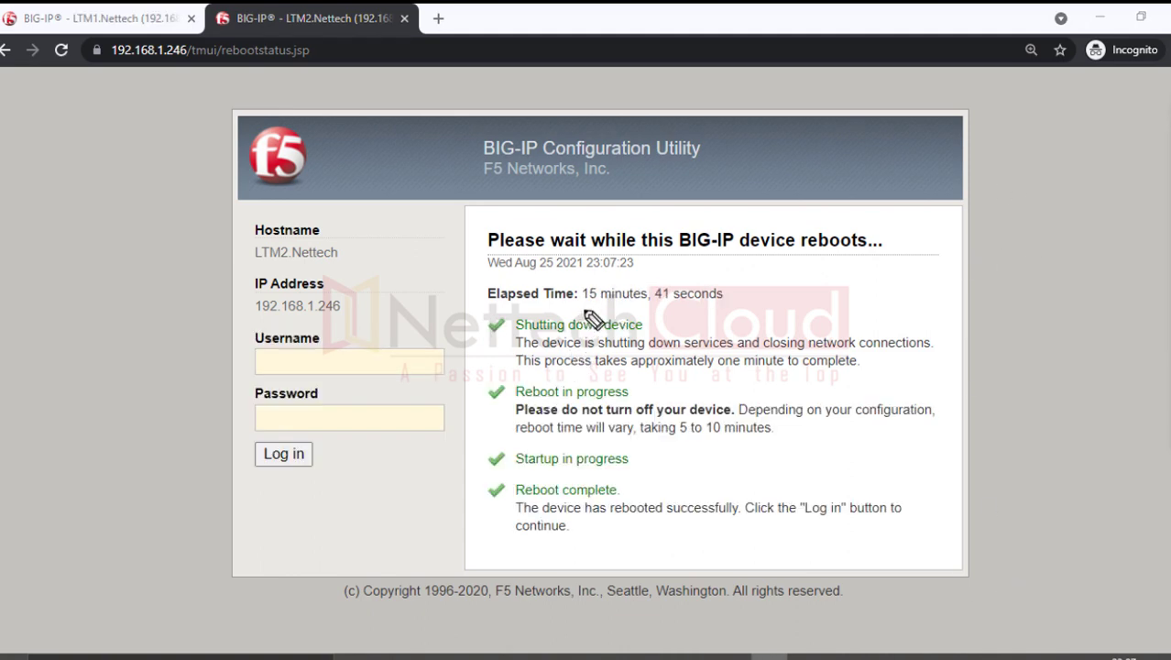
Circle the elapsed reboot time, tick the Reboot complete line, and clear the annotations
mouse_move(634, 288)
left_mouse_down()
mouse_move(717, 266)
mouse_move(632, 269)
left_mouse_up()
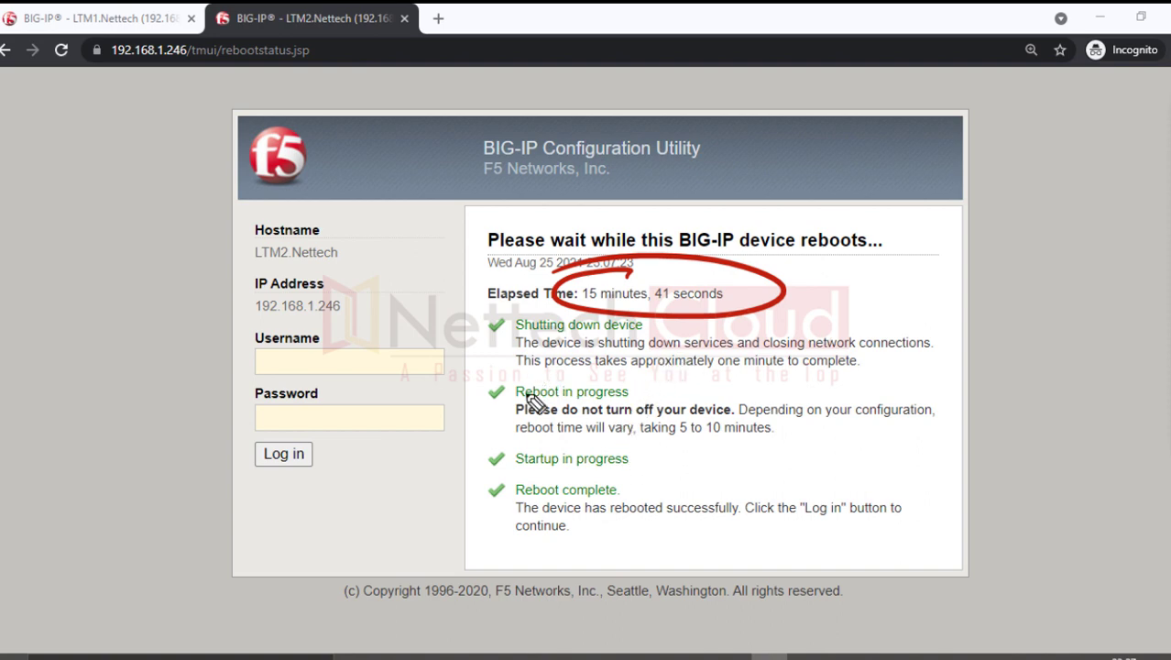
left_click_drag(629, 489, 672, 477)
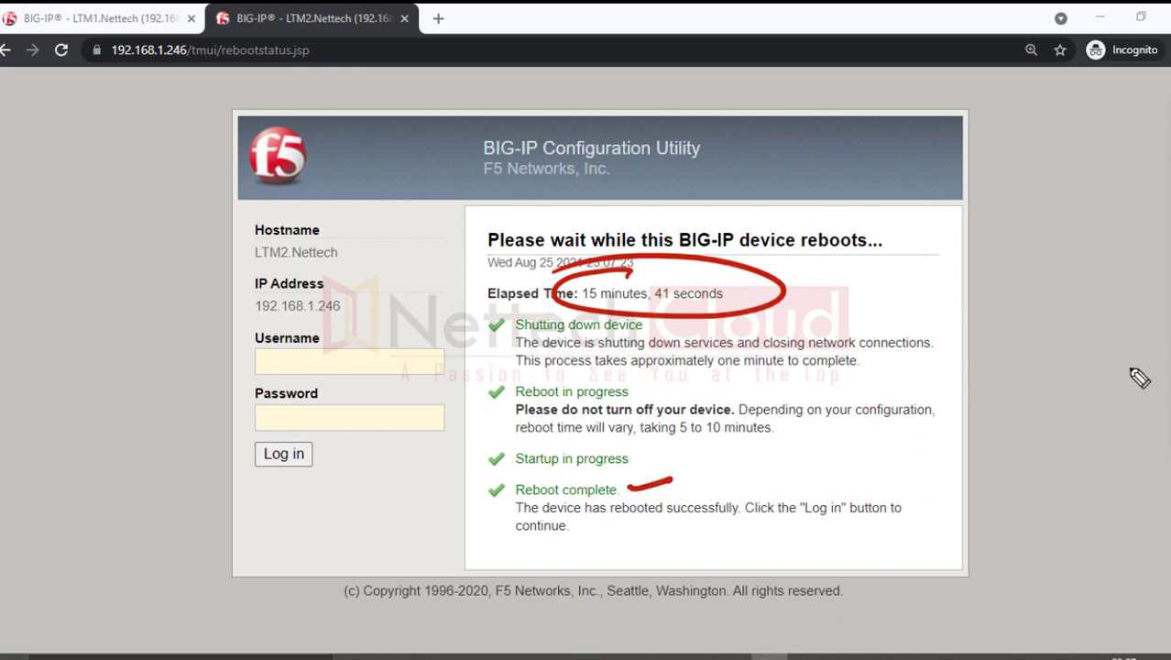
key("Escape")
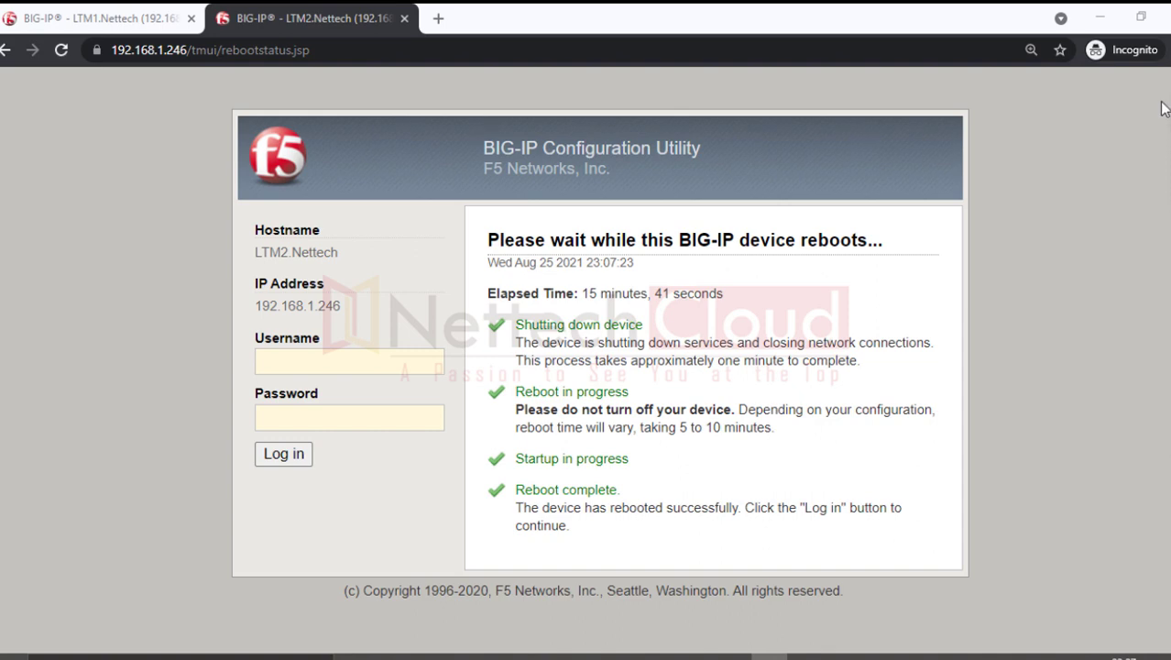
Log in to LTM2 as admin with the account password
left_click(286, 360)
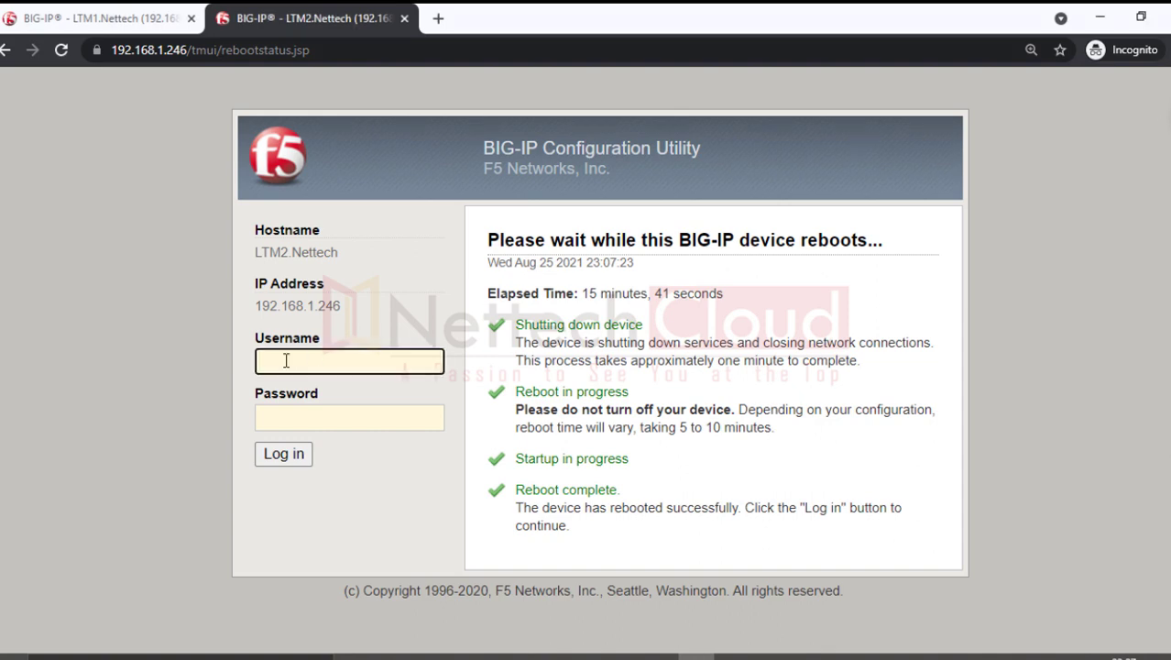
key("Tab")
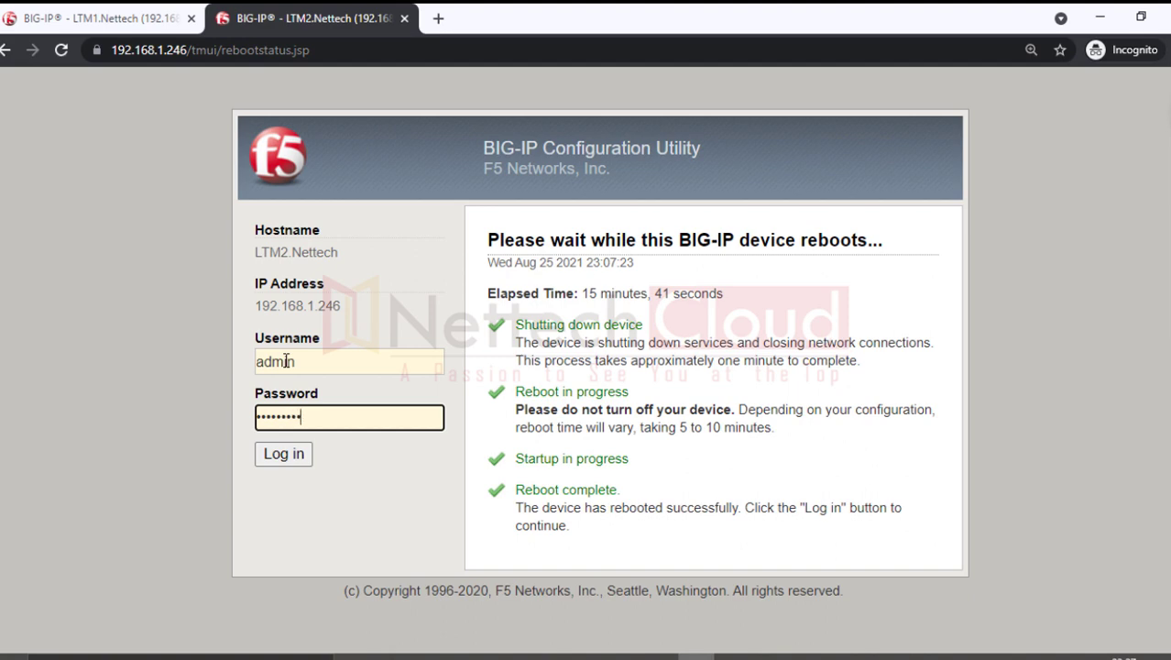
key("Return")
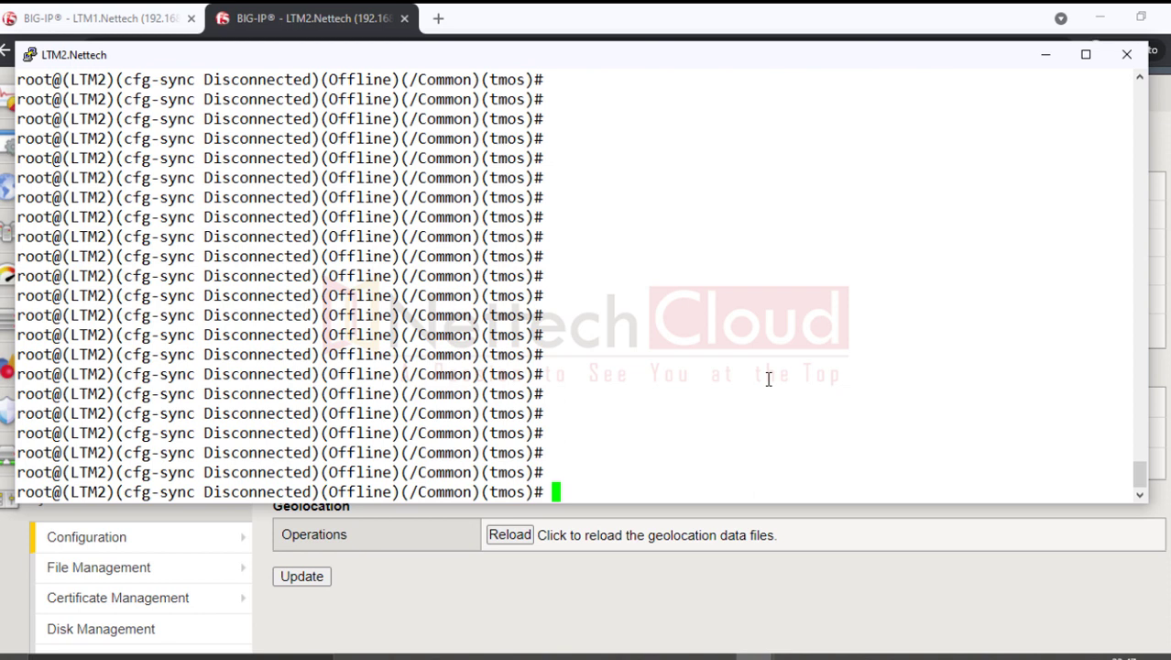
Run show sys software status in the LTM2 terminal, check the HD1.2 row, and minimize the terminal
type("show ")
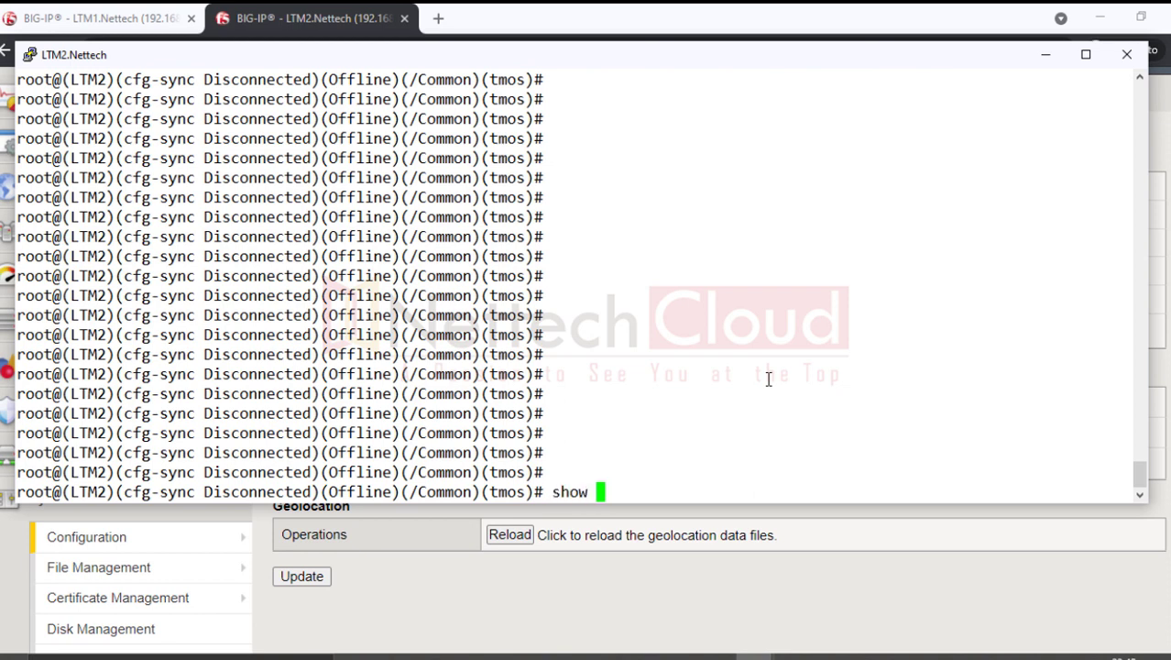
type("sys so")
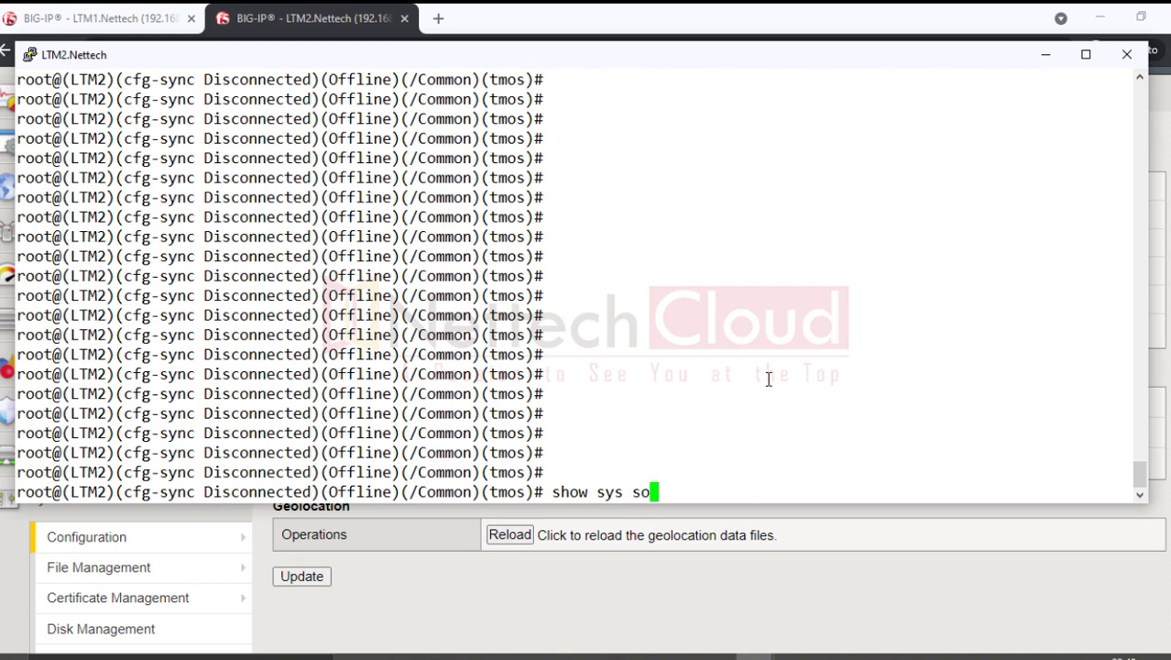
type("ftware sta")
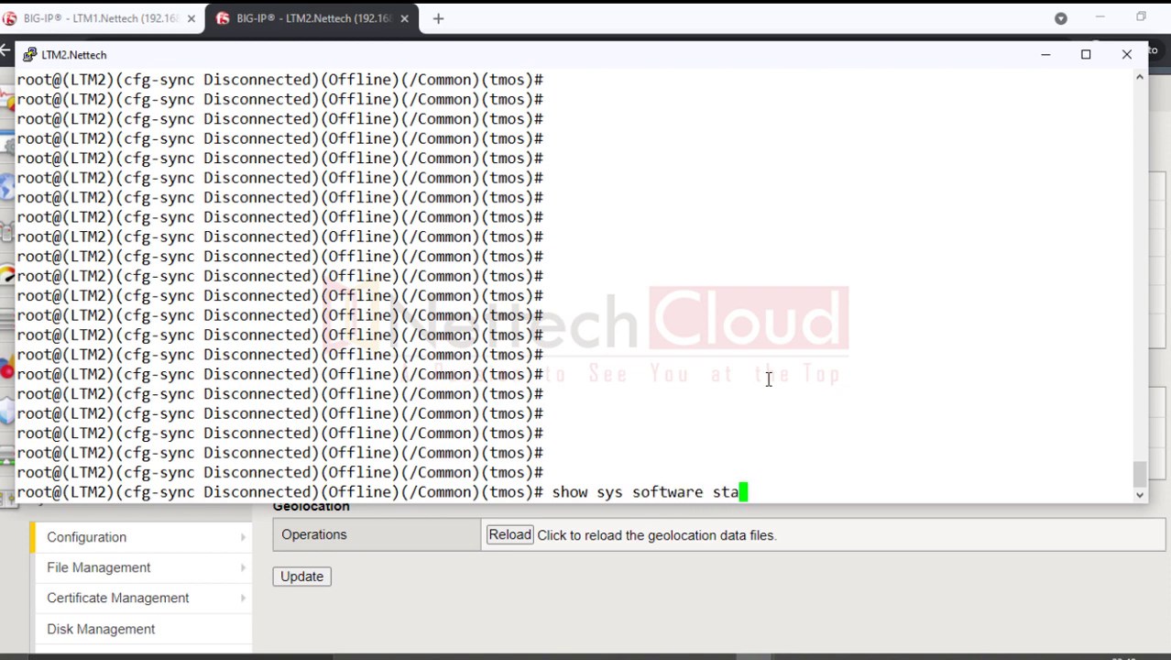
type("tus")
key("Return")
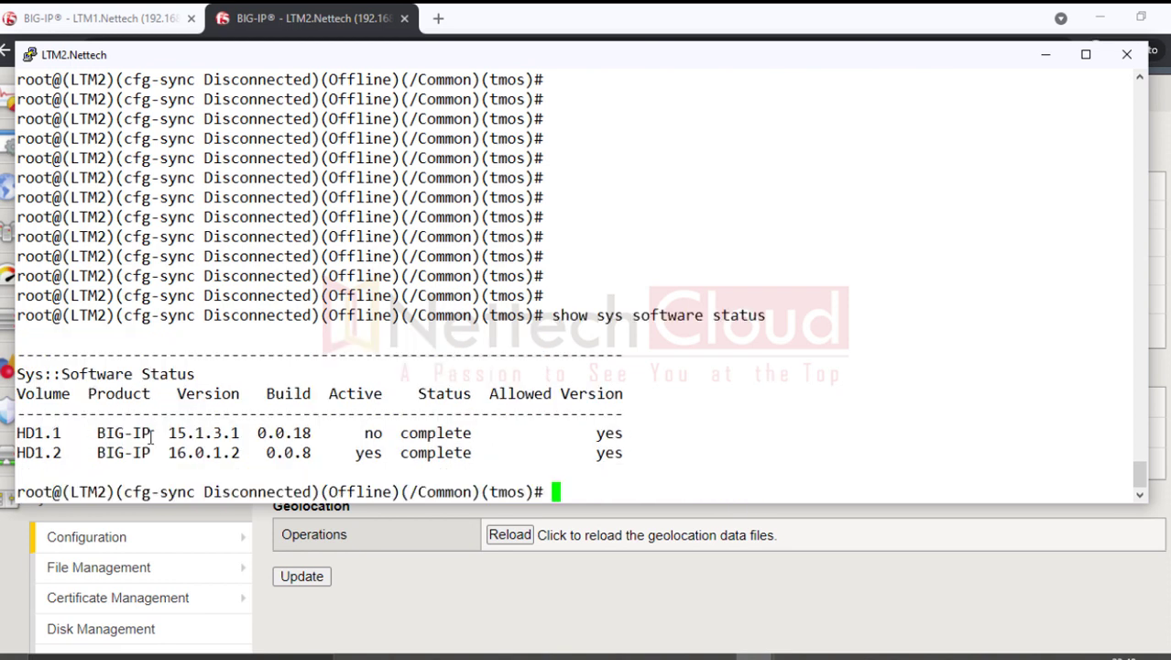
left_click_drag(97, 452, 239, 463)
left_click_drag(352, 456, 480, 455)
left_click_drag(591, 451, 1132, 453)
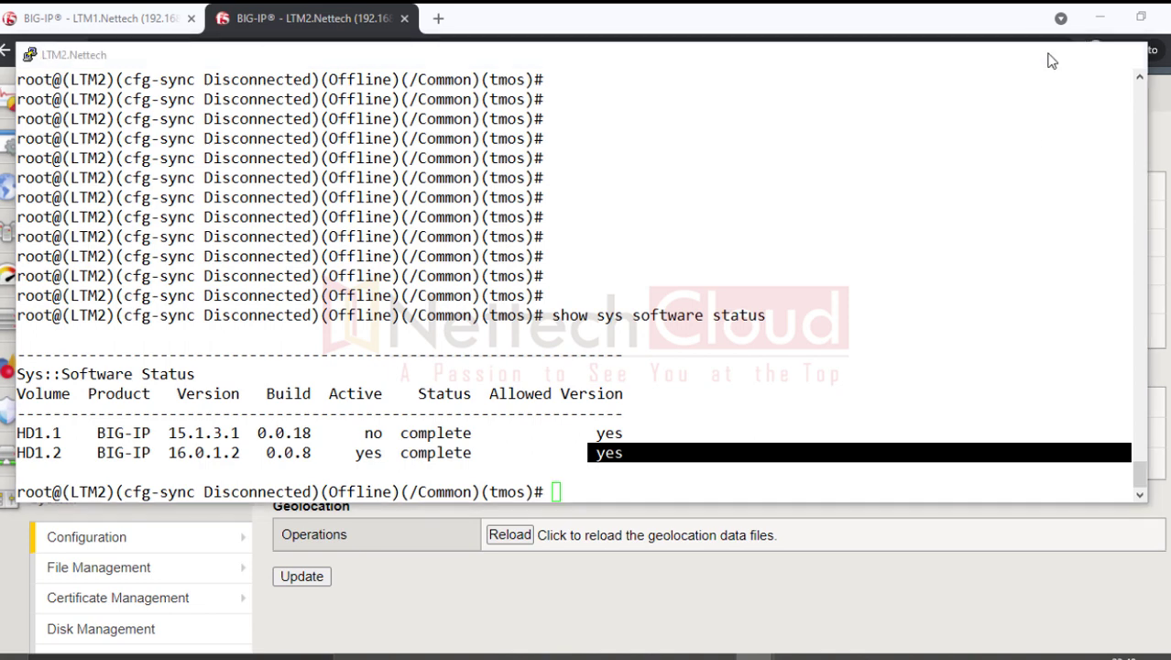
left_click(1048, 58)
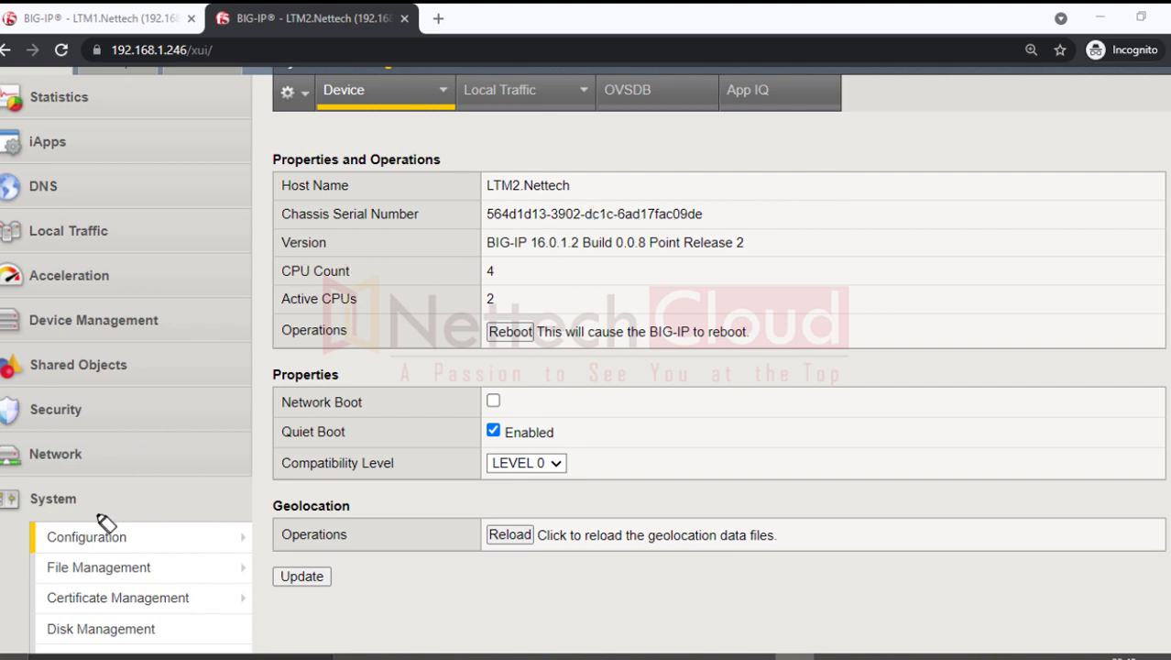
Underline the System Configuration entry and the BIG-IP version row of LTM2, and end the annotation
left_click_drag(41, 537, 148, 537)
left_click_drag(270, 242, 746, 251)
left_click(1163, 161)
Switch to the DSC_Topology diagram in Paint and set the annotation pen to the thinnest size
left_click(1099, 17)
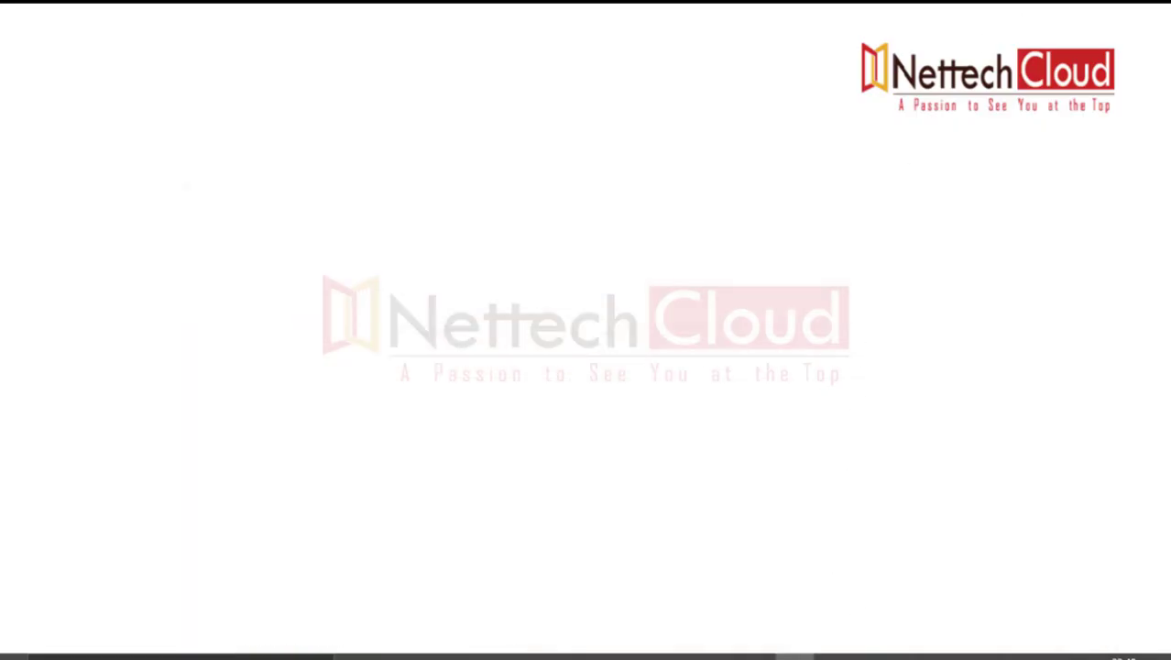
left_click(858, 657)
left_click(1168, 161)
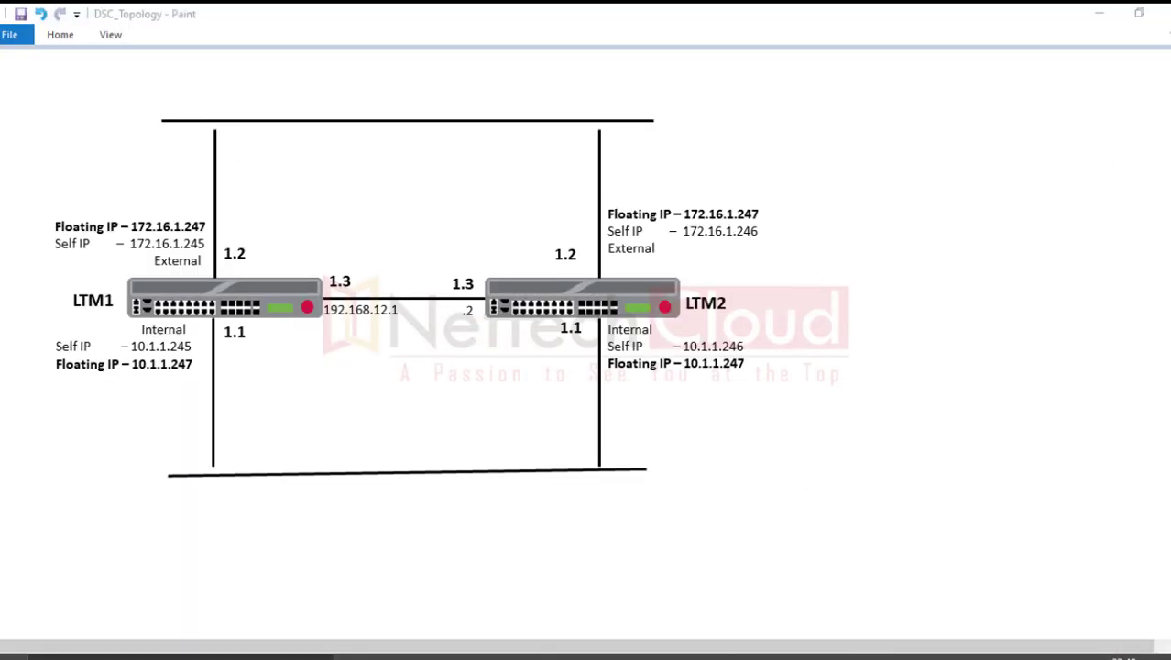
left_click(1119, 163)
left_click(1168, 236)
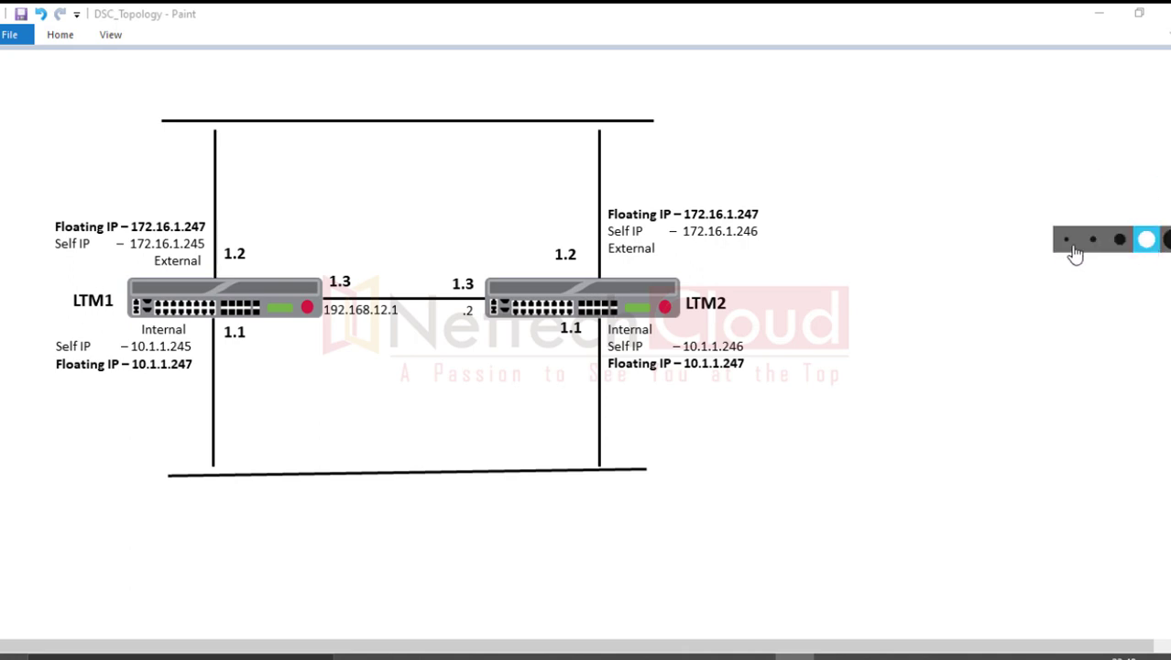
left_click(1065, 241)
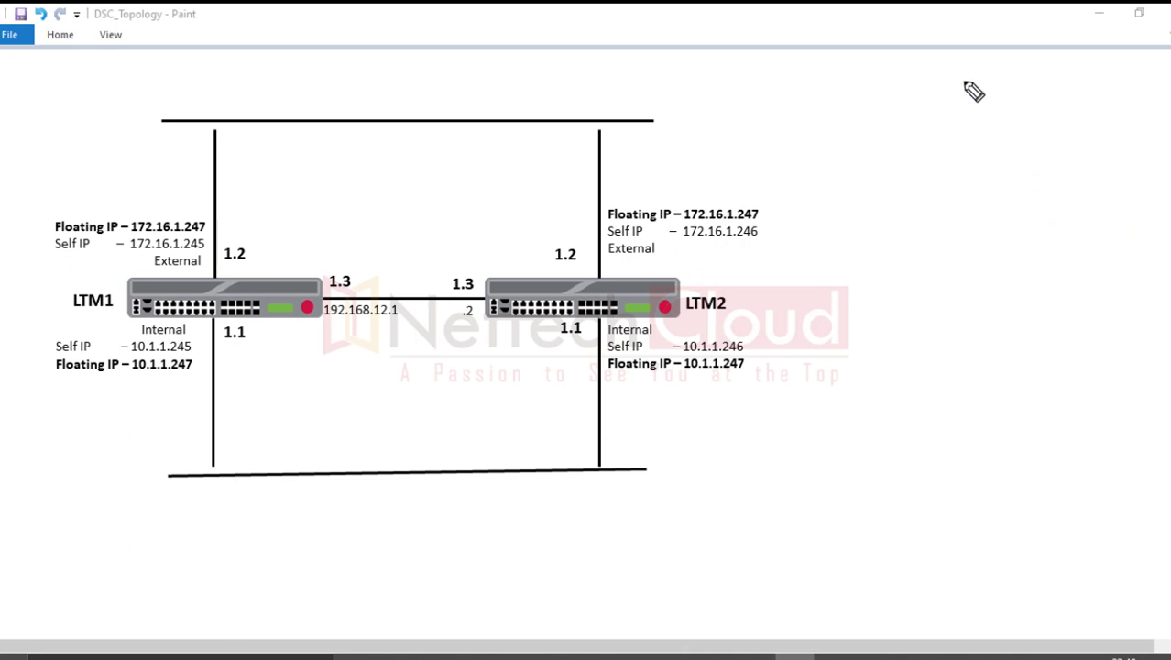
Draw a tick above LTM2, and write its version 16 release and standby role beside it with an arrow and underlines
mouse_move(482, 239)
left_mouse_down()
mouse_move(547, 221)
mouse_move(495, 235)
left_mouse_up()
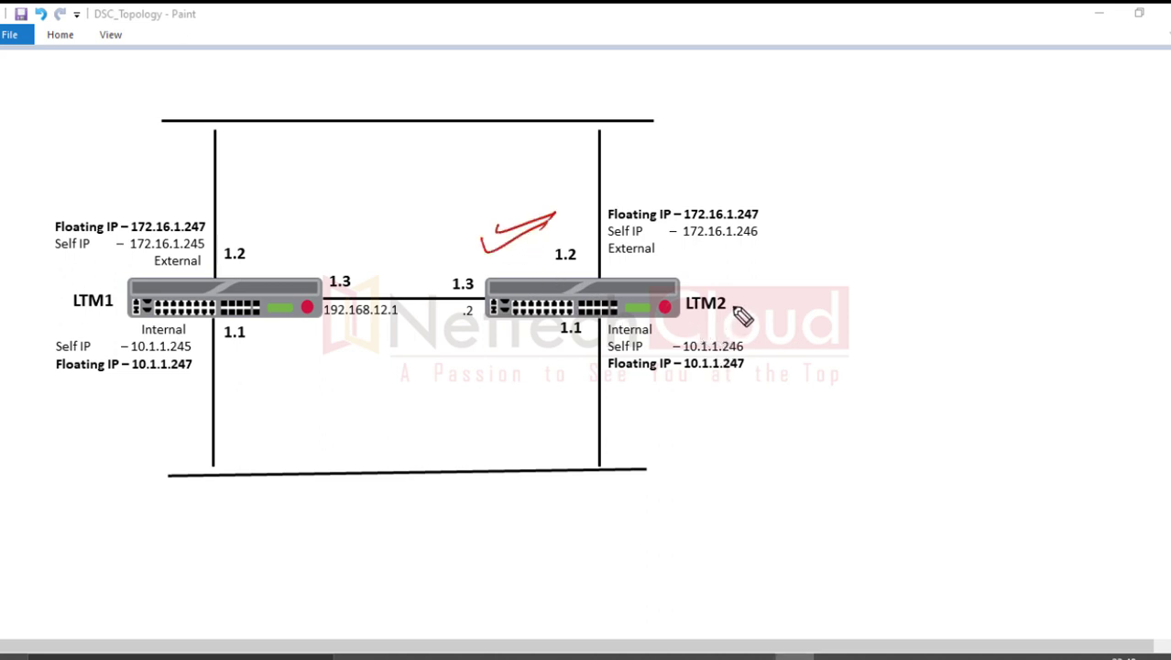
mouse_move(735, 288)
left_mouse_down()
mouse_move(783, 286)
mouse_move(811, 312)
mouse_move(885, 289)
mouse_move(803, 324)
mouse_move(781, 352)
mouse_move(867, 347)
mouse_move(877, 361)
mouse_move(868, 379)
left_mouse_up()
left_click_drag(793, 370, 885, 372)
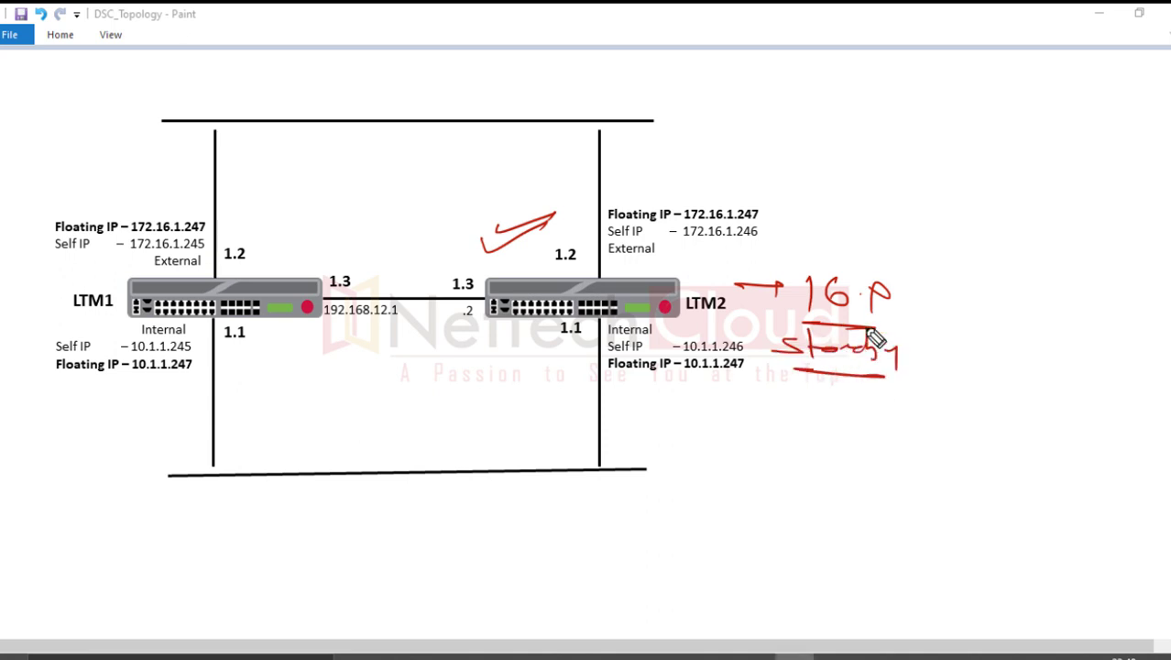
Circle the standby note beside LTM2, tick LTM1, and draw an arrow to a struck-through "Active" below the note
left_click_drag(878, 317, 870, 315)
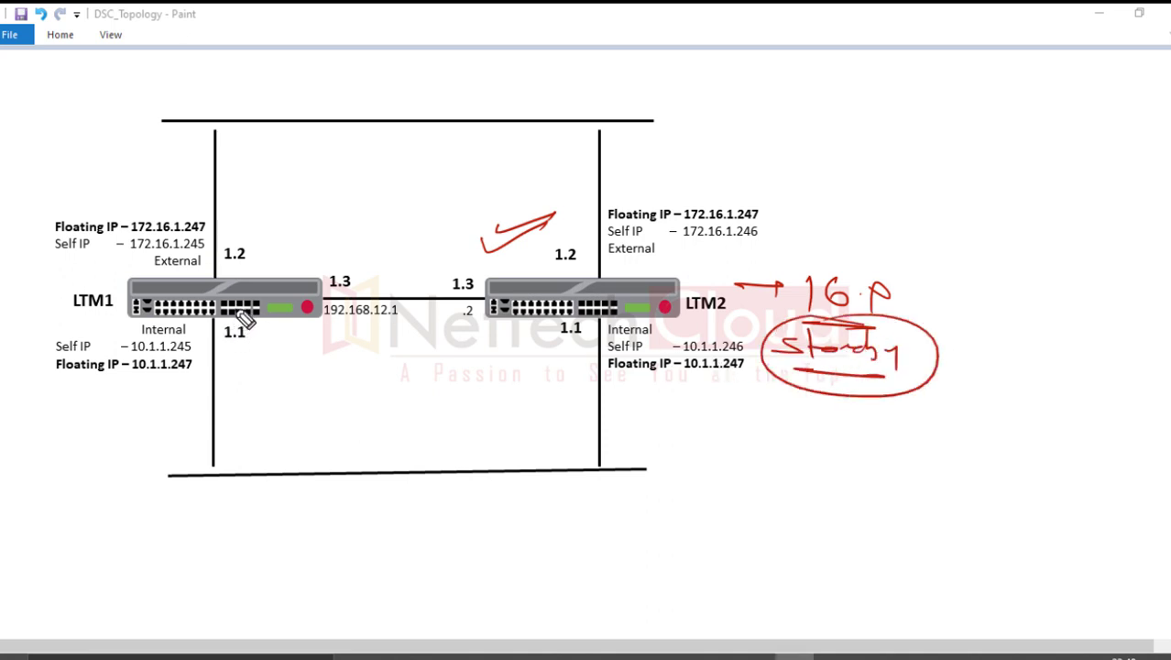
mouse_move(272, 235)
left_mouse_down()
mouse_move(352, 236)
mouse_move(290, 253)
left_mouse_up()
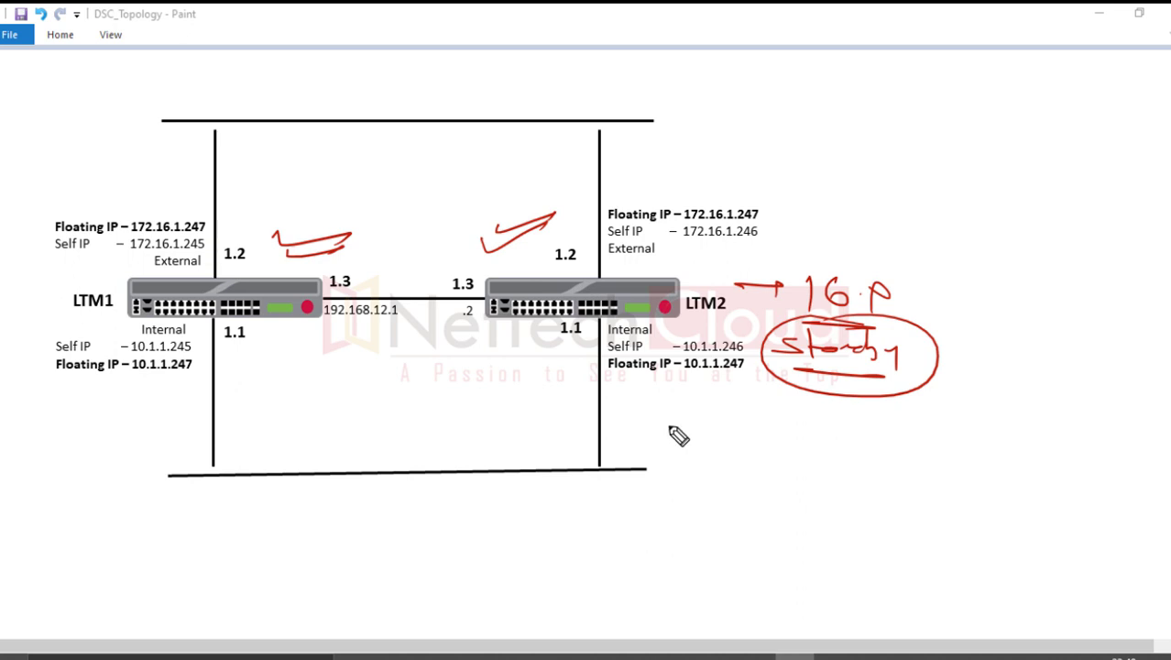
mouse_move(826, 389)
left_mouse_down()
mouse_move(811, 439)
mouse_move(841, 436)
left_mouse_up()
mouse_move(759, 488)
left_mouse_down()
mouse_move(775, 454)
mouse_move(826, 497)
mouse_move(879, 480)
left_mouse_up()
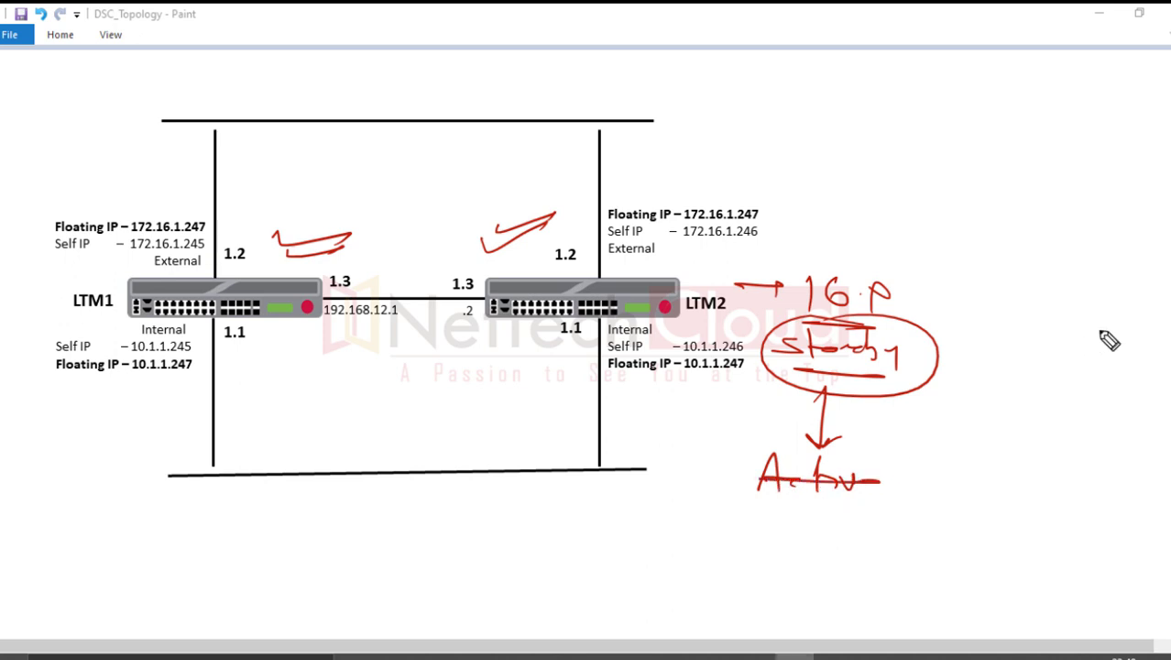
Clear the annotations and write "Release offline" beside LTM2 with a downward arrow beneath it
key("e")
mouse_move(793, 240)
left_mouse_down()
mouse_move(822, 307)
mouse_move(866, 253)
mouse_move(957, 291)
mouse_move(996, 277)
mouse_move(1045, 293)
mouse_move(1081, 286)
left_mouse_up()
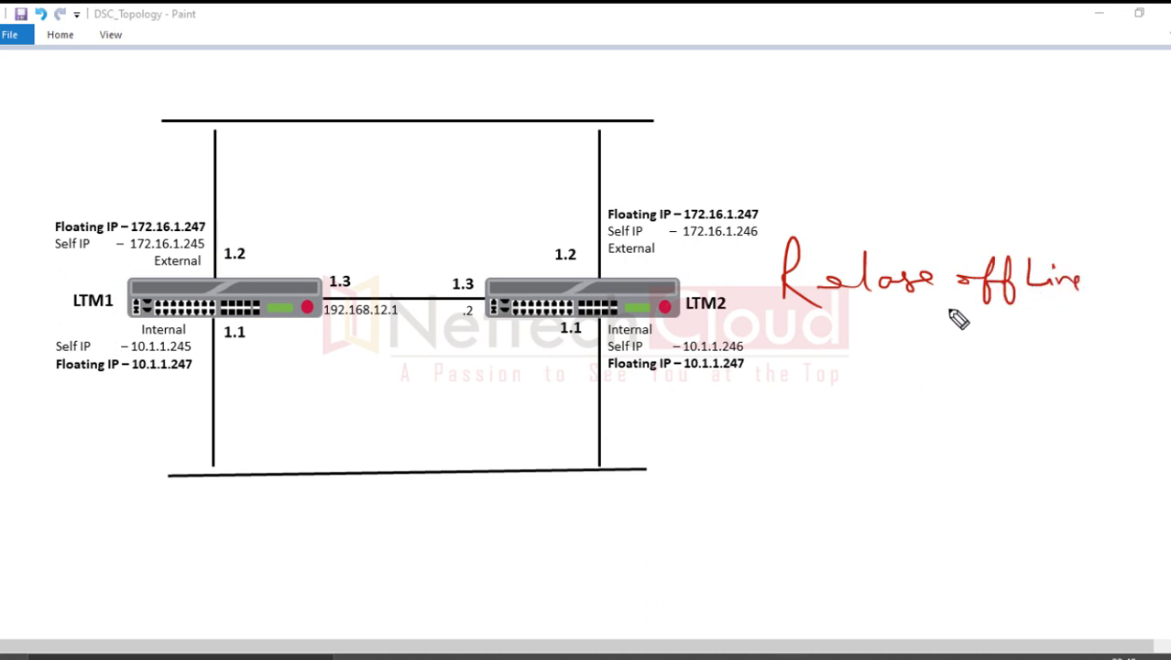
left_click_drag(888, 295, 887, 337)
left_click_drag(875, 322, 905, 323)
Circle LTM1 and label it Standby, then mark LTM2 with strokes and a circled, underlined "Active" under the Release offline arrow
left_click_drag(211, 248, 206, 246)
mouse_move(122, 367)
left_mouse_down()
mouse_move(126, 438)
mouse_move(151, 436)
mouse_move(96, 492)
mouse_move(188, 460)
mouse_move(215, 487)
mouse_move(235, 463)
left_mouse_up()
left_click_drag(126, 513, 248, 478)
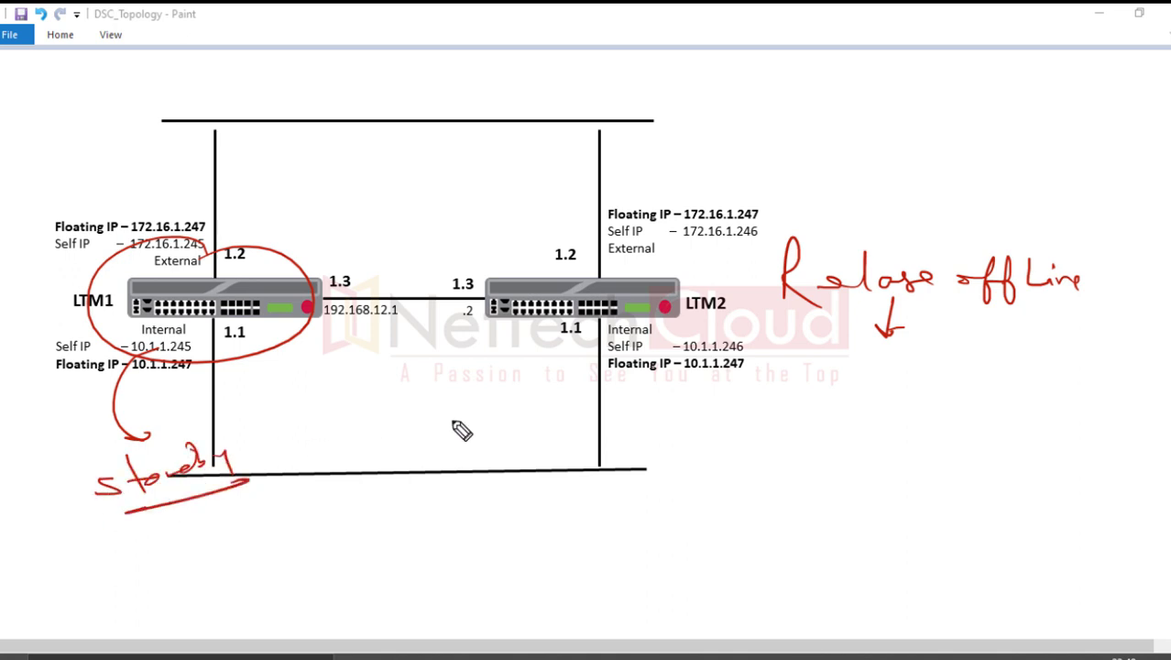
mouse_move(818, 376)
left_mouse_down()
mouse_move(832, 348)
mouse_move(875, 371)
mouse_move(930, 374)
mouse_move(833, 392)
left_mouse_up()
left_click_drag(884, 341, 852, 344)
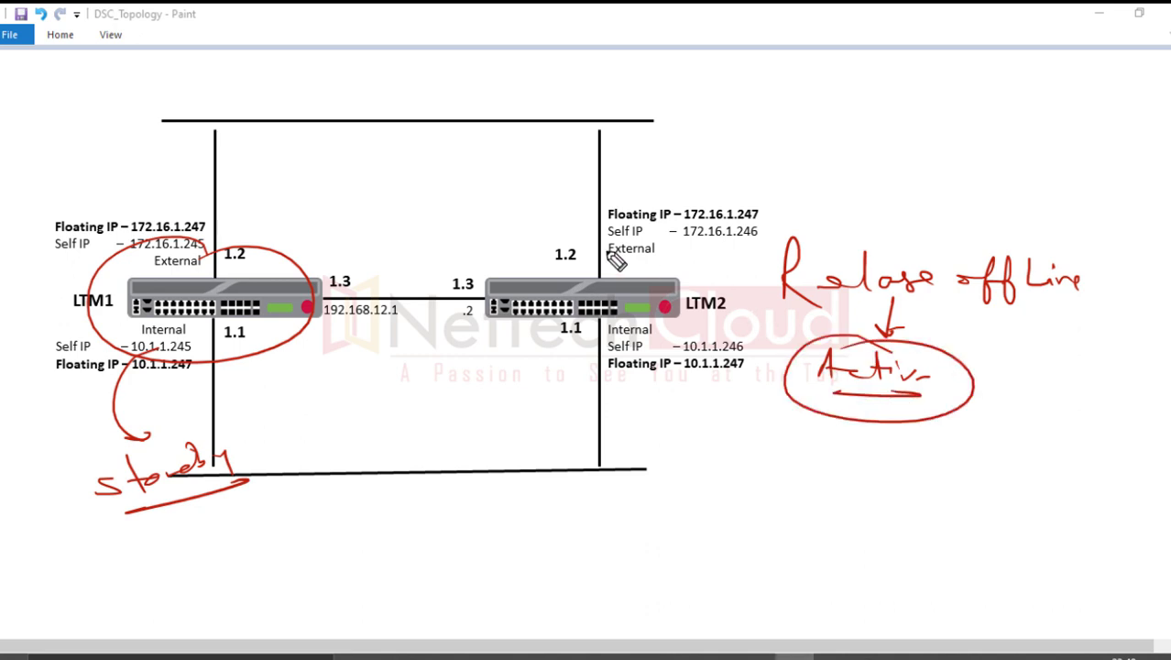
mouse_move(506, 246)
left_mouse_down()
mouse_move(584, 226)
mouse_move(509, 221)
mouse_move(579, 203)
left_mouse_up()
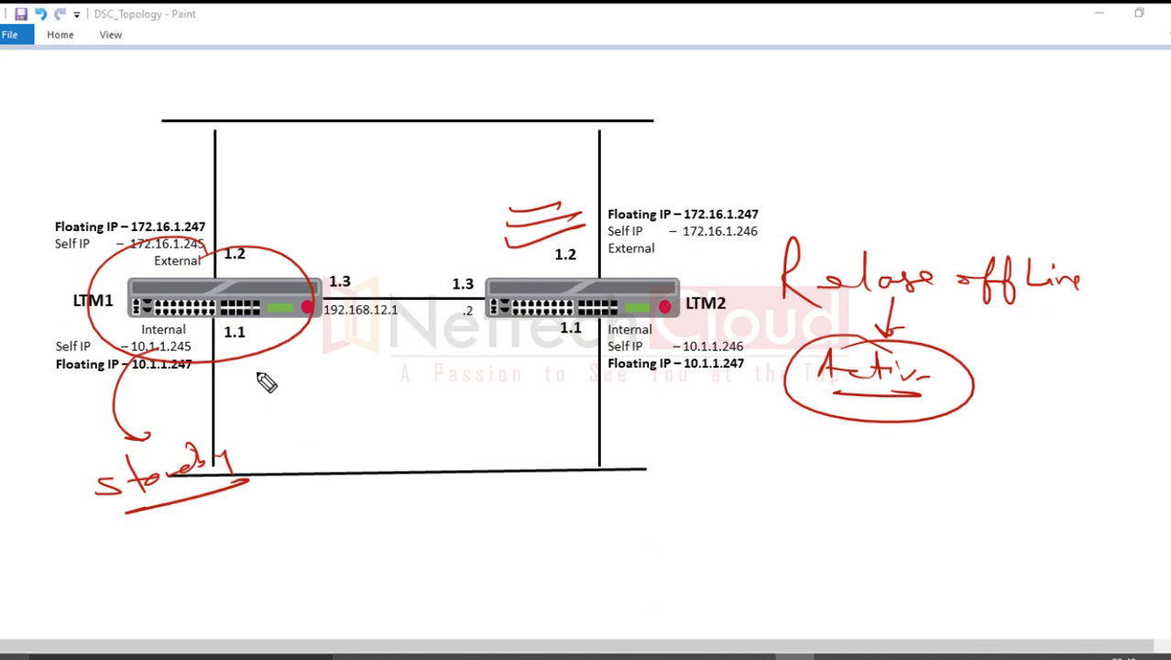
Write the arrowed notes "install" and "Boot HDD 1.2" below LTM1, underlining the boot note
mouse_move(253, 350)
left_mouse_down()
mouse_move(302, 375)
mouse_move(260, 383)
mouse_move(303, 383)
left_mouse_up()
left_click_drag(257, 346, 288, 388)
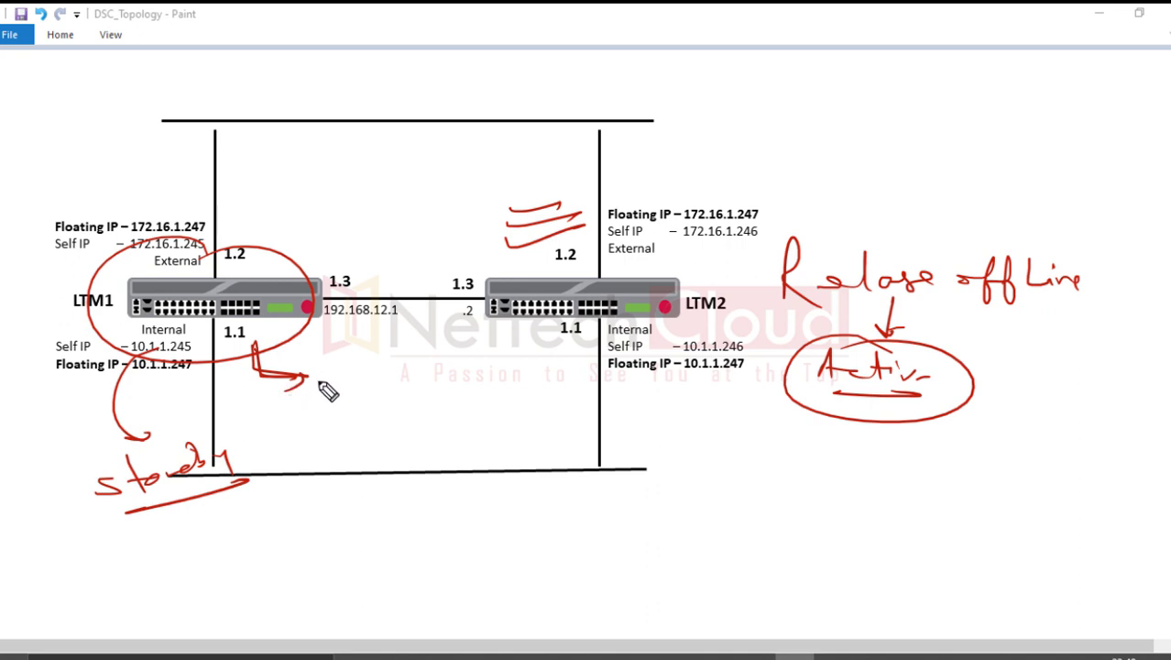
mouse_move(328, 368)
left_mouse_down()
mouse_move(332, 381)
mouse_move(398, 368)
mouse_move(389, 377)
left_mouse_up()
mouse_move(261, 387)
left_mouse_down()
mouse_move(261, 400)
mouse_move(306, 409)
mouse_move(400, 413)
left_mouse_up()
left_click_drag(335, 430, 392, 431)
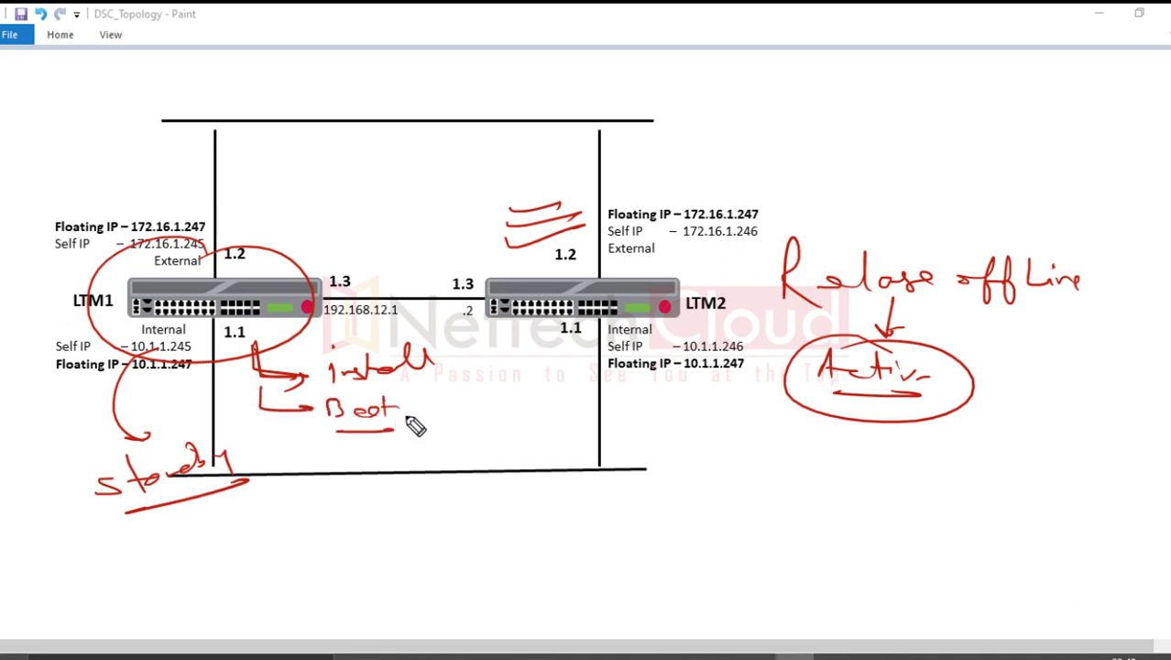
mouse_move(478, 419)
left_mouse_down()
mouse_move(536, 418)
mouse_move(475, 445)
mouse_move(511, 438)
left_mouse_up()
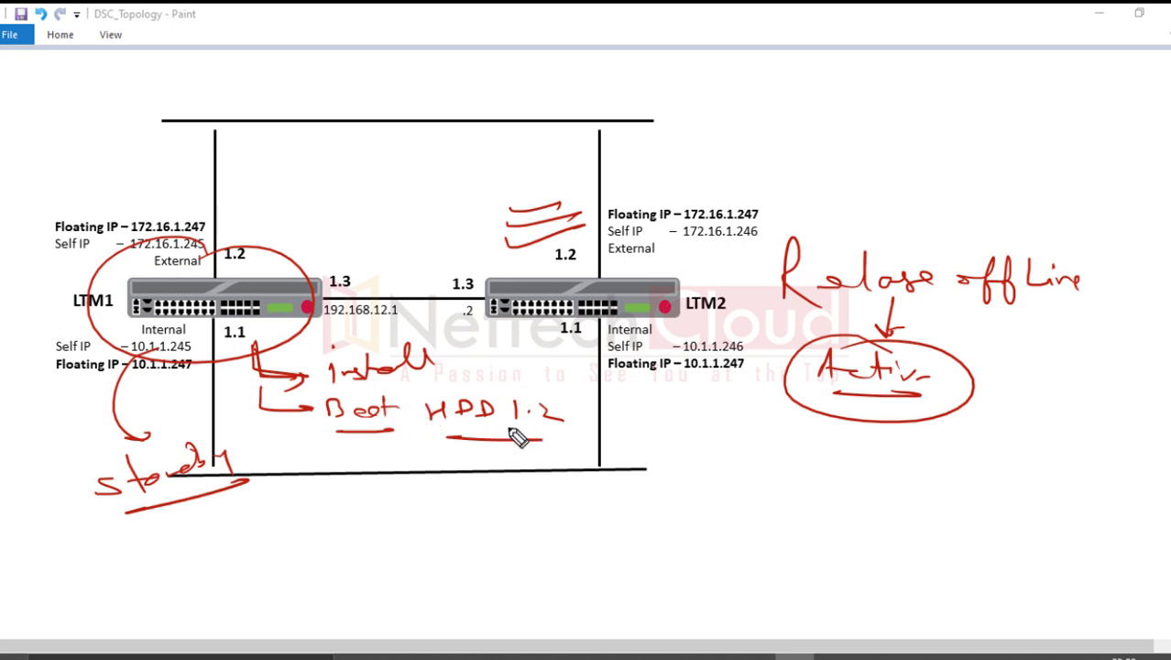
Draw a downward arrow and marks above LTM1, another stroke at LTM2, and a curved arrow from LTM2 to LTM1
left_click_drag(266, 179, 268, 231)
left_click_drag(254, 217, 306, 242)
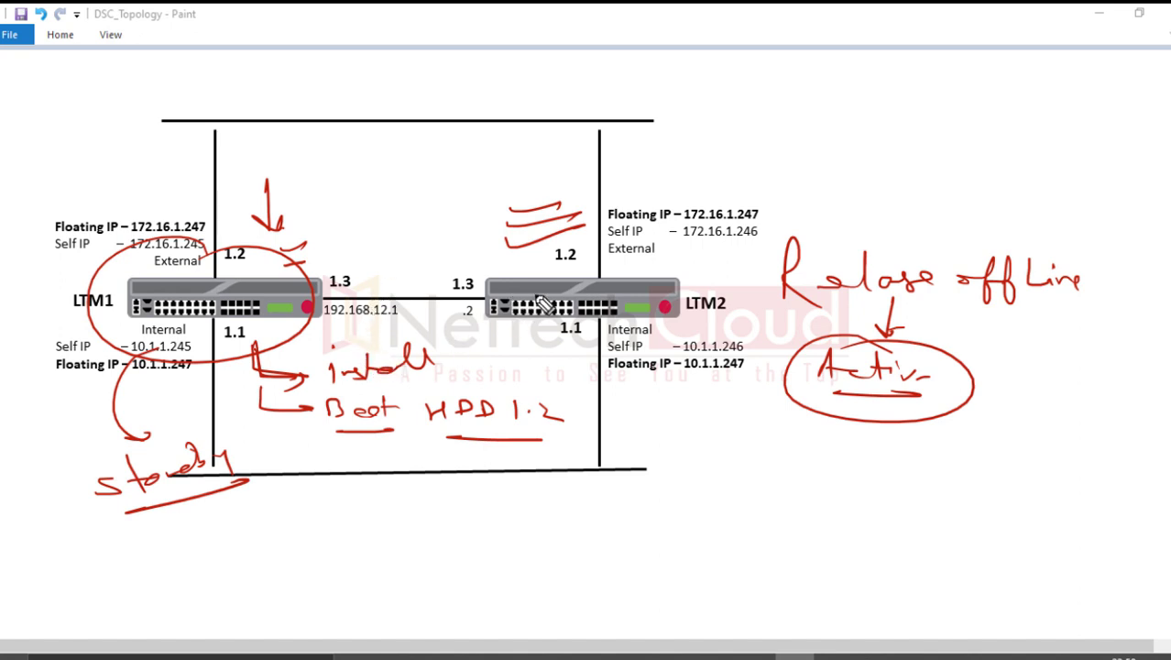
left_click_drag(505, 267, 584, 258)
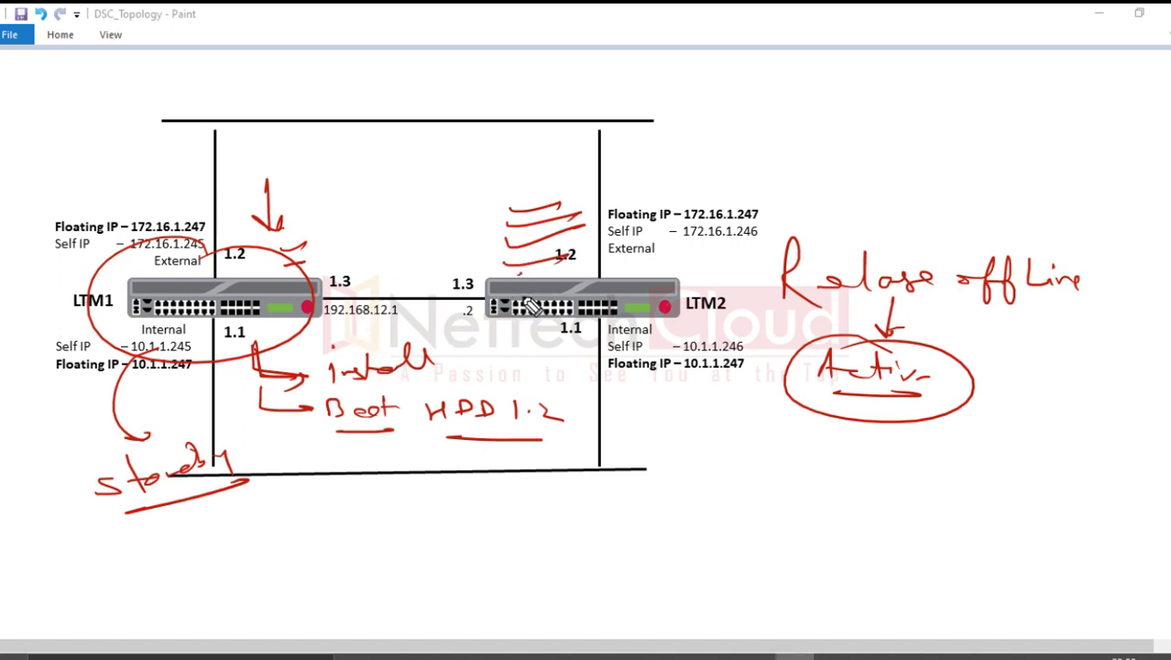
left_click_drag(466, 246, 334, 235)
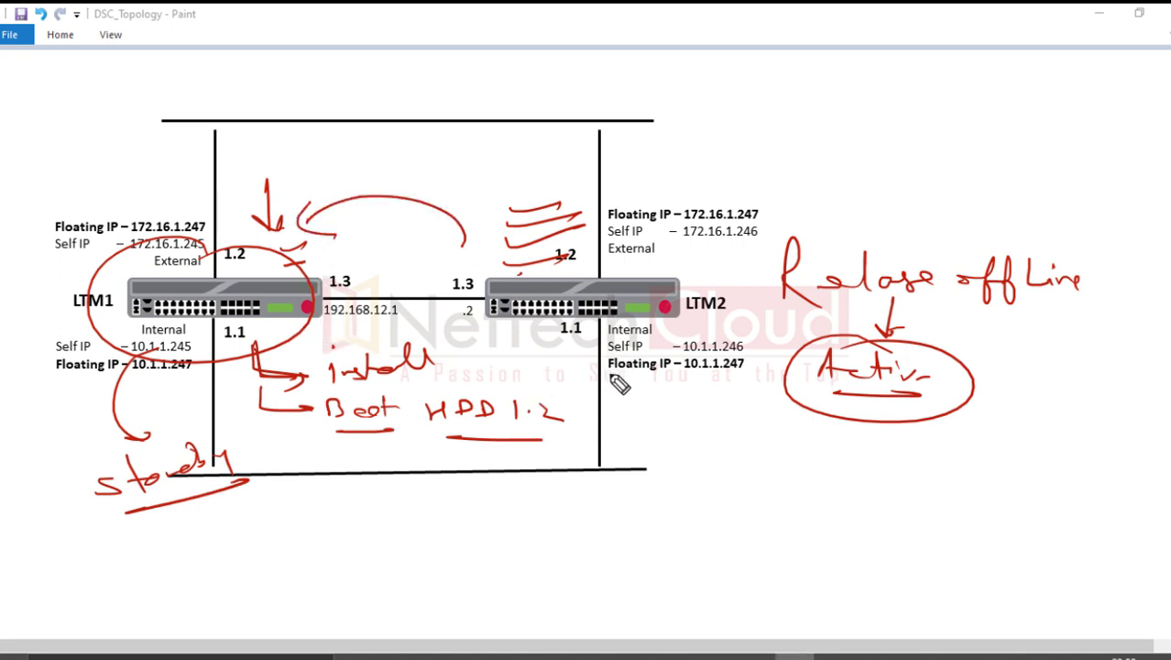
Circle LTM2 and draw an arrow from it to a circled, underlined "60 Min" note
mouse_move(633, 275)
left_mouse_down()
mouse_move(683, 362)
mouse_move(635, 265)
left_mouse_up()
mouse_move(666, 398)
left_mouse_down()
mouse_move(784, 465)
mouse_move(842, 465)
mouse_move(865, 451)
left_mouse_up()
mouse_move(879, 501)
left_mouse_down()
mouse_move(912, 481)
mouse_move(861, 509)
mouse_move(866, 477)
mouse_move(777, 477)
left_mouse_up()
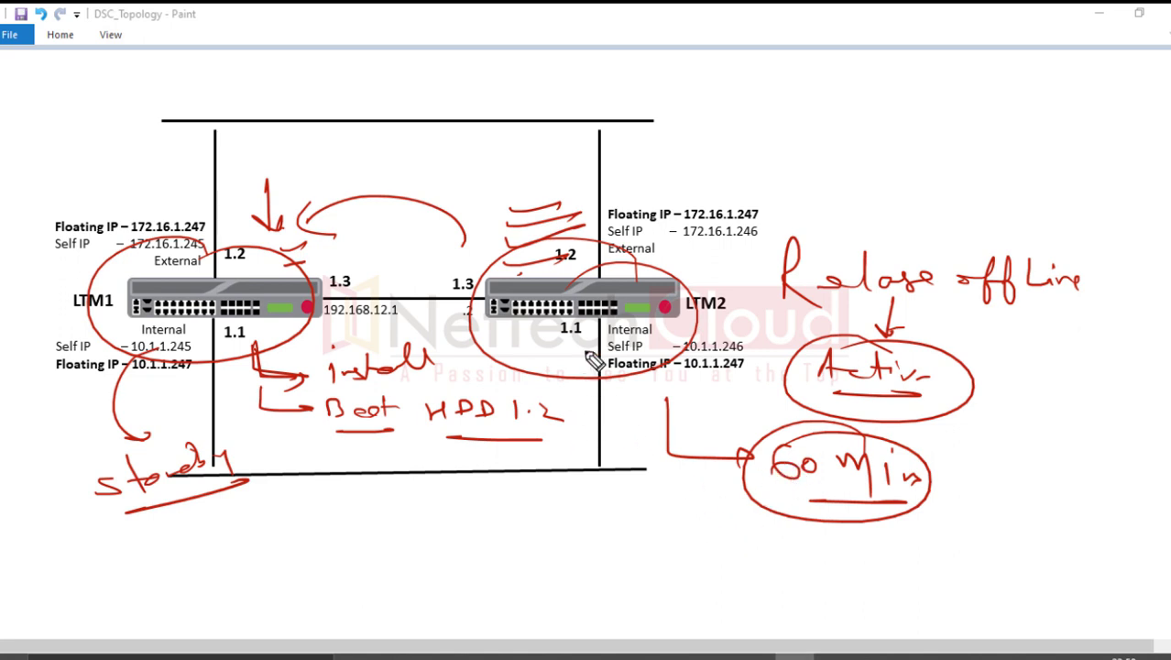
List "installation" and "Boot" with arrows below the topology, and point the boot entry to a circled "30 min"
mouse_move(420, 524)
left_mouse_down()
mouse_move(546, 522)
mouse_move(584, 509)
mouse_move(609, 529)
mouse_move(651, 518)
left_mouse_up()
mouse_move(430, 550)
left_mouse_down()
mouse_move(569, 557)
mouse_move(568, 570)
left_mouse_up()
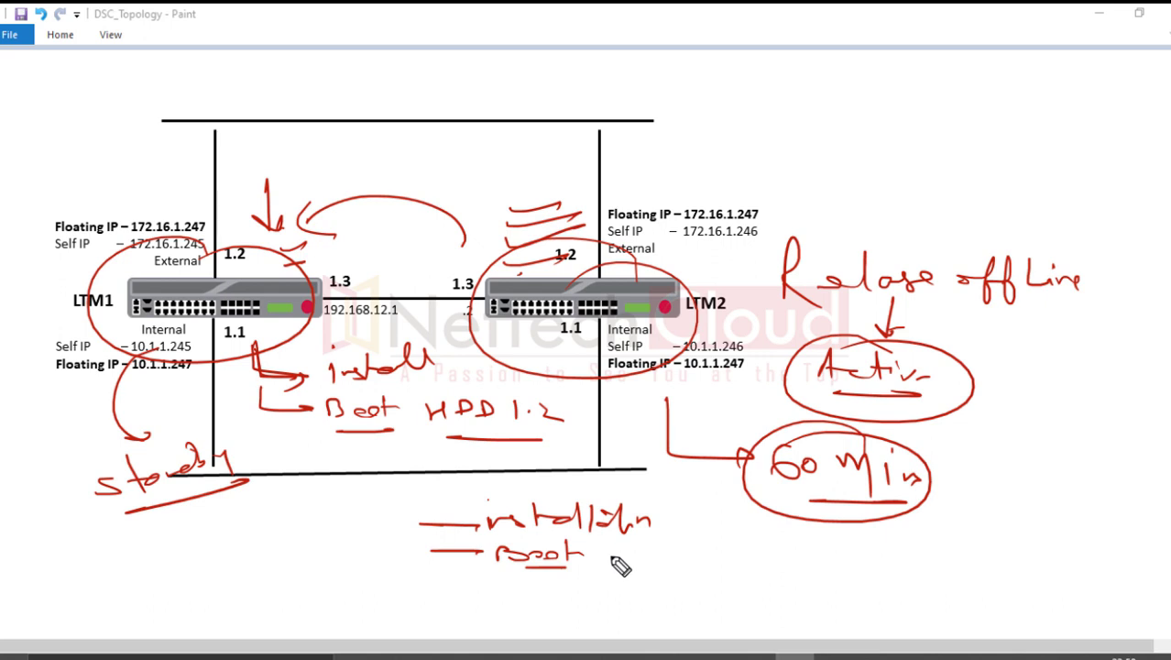
left_click_drag(605, 560, 633, 561)
mouse_move(605, 568)
left_mouse_down()
mouse_move(700, 559)
mouse_move(742, 586)
mouse_move(761, 570)
left_mouse_up()
mouse_move(653, 561)
left_mouse_down()
mouse_move(788, 541)
mouse_move(706, 532)
left_mouse_up()
left_click_drag(710, 584, 738, 580)
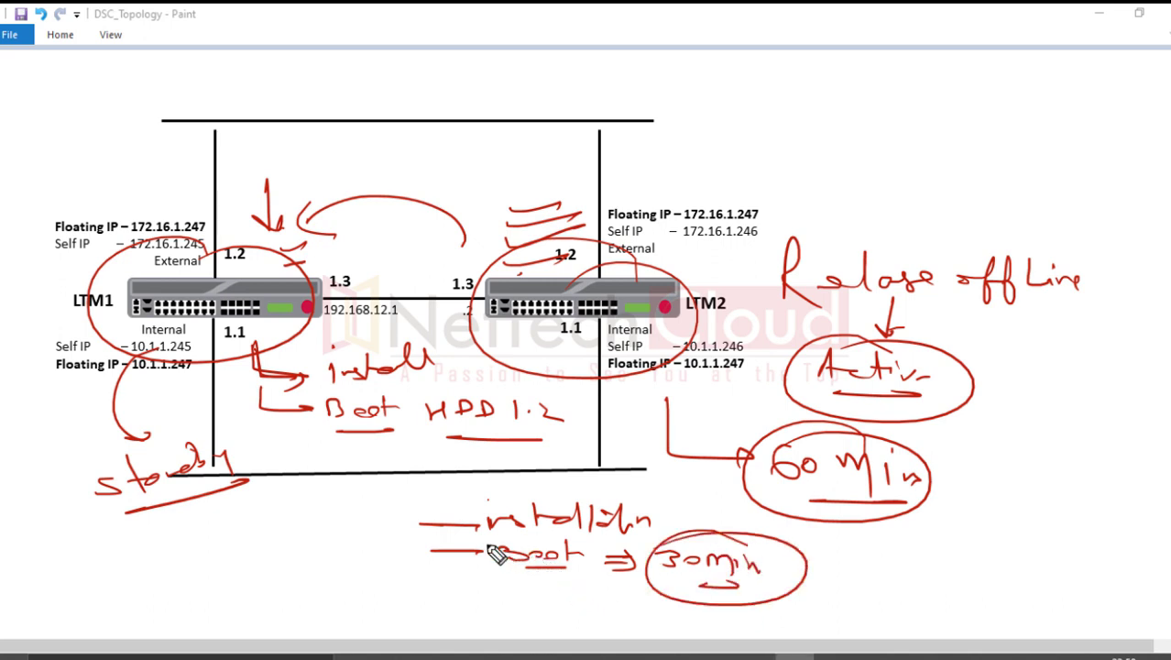
left_click_drag(467, 512, 471, 559)
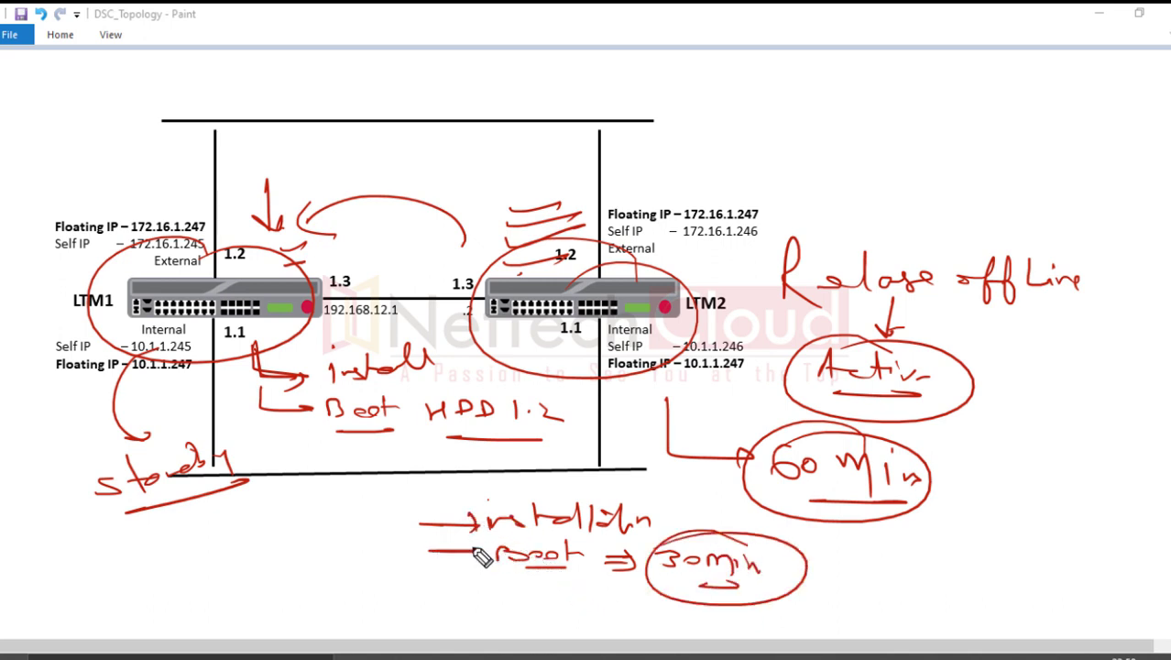
left_click_drag(412, 512, 412, 564)
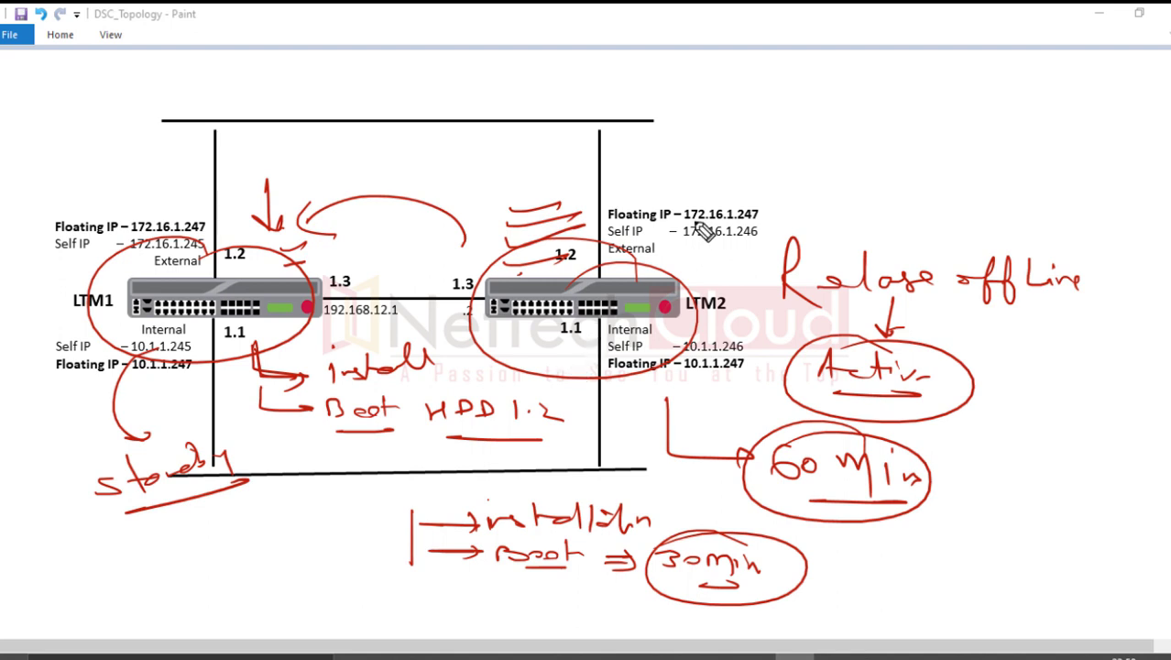
Write an underlined, circled ".UCS" note above LTM2 and draw a curved arrow from it to LTM2
left_click_drag(723, 140, 770, 158)
left_click_drag(799, 142, 791, 157)
left_click_drag(710, 143, 712, 152)
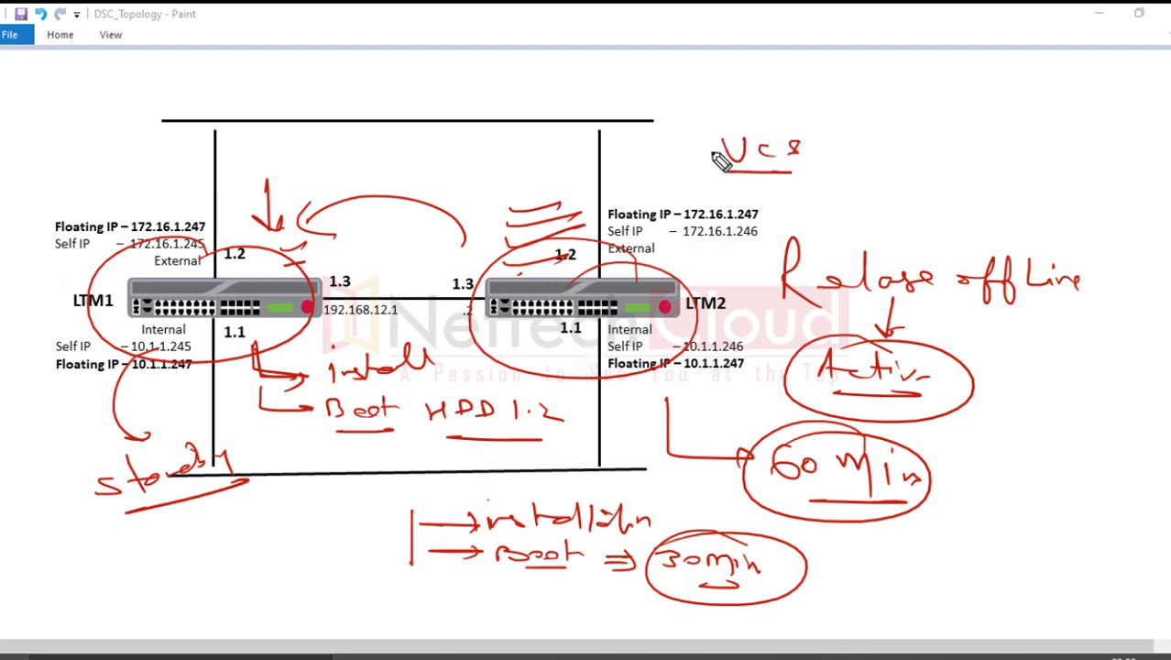
left_click_drag(763, 117, 774, 119)
left_click_drag(647, 163, 606, 218)
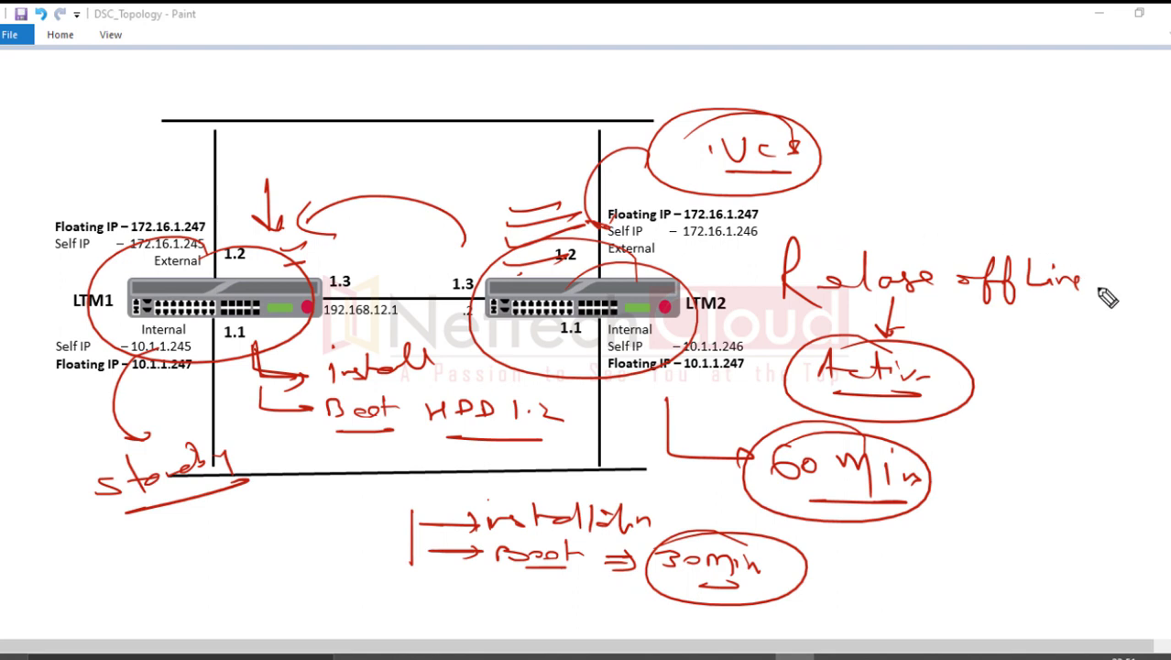
Clear the annotations, restart the pen, circle LTM2, and write an underlined "reboot volume" below it
left_click(1151, 312)
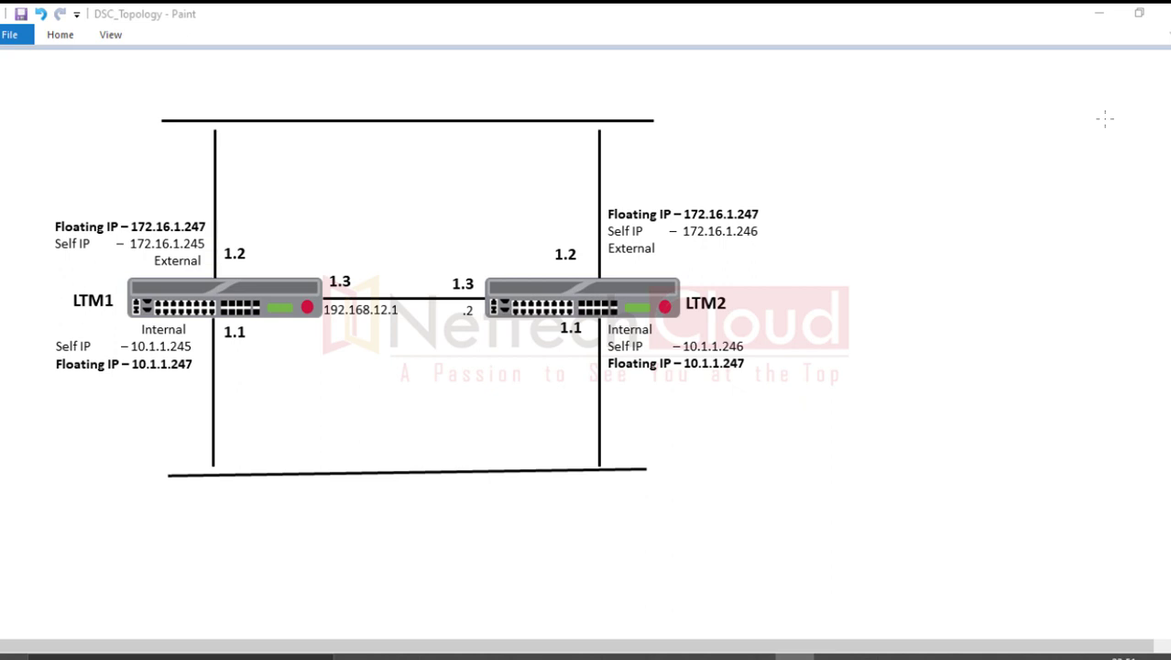
left_click(784, 177)
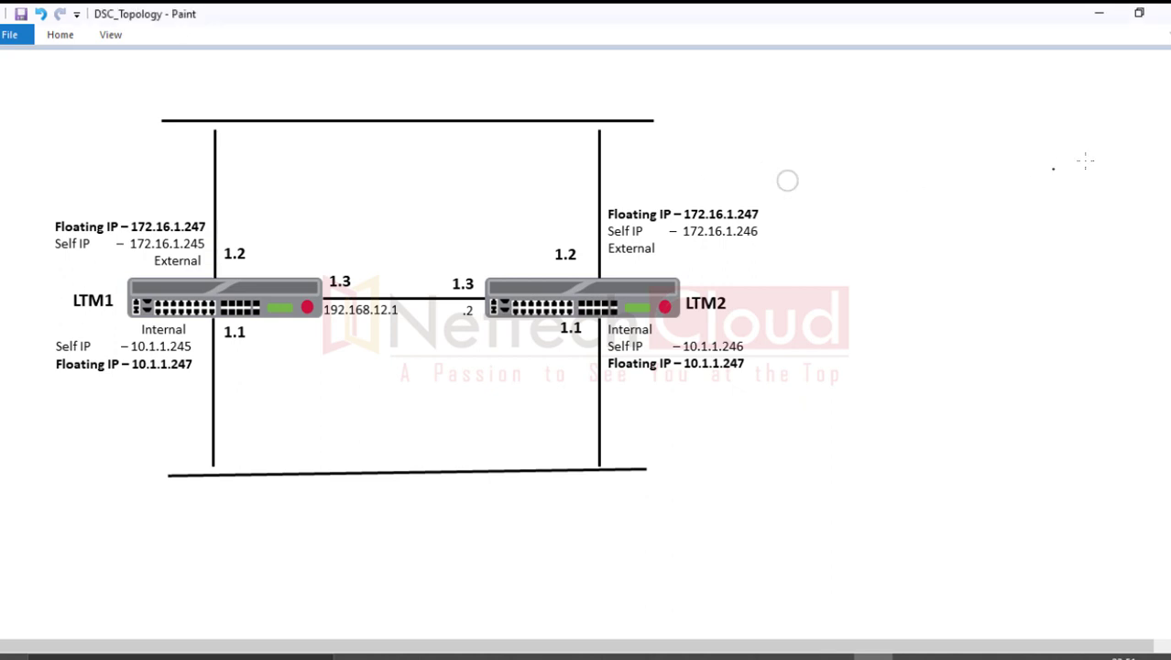
left_click(1118, 162)
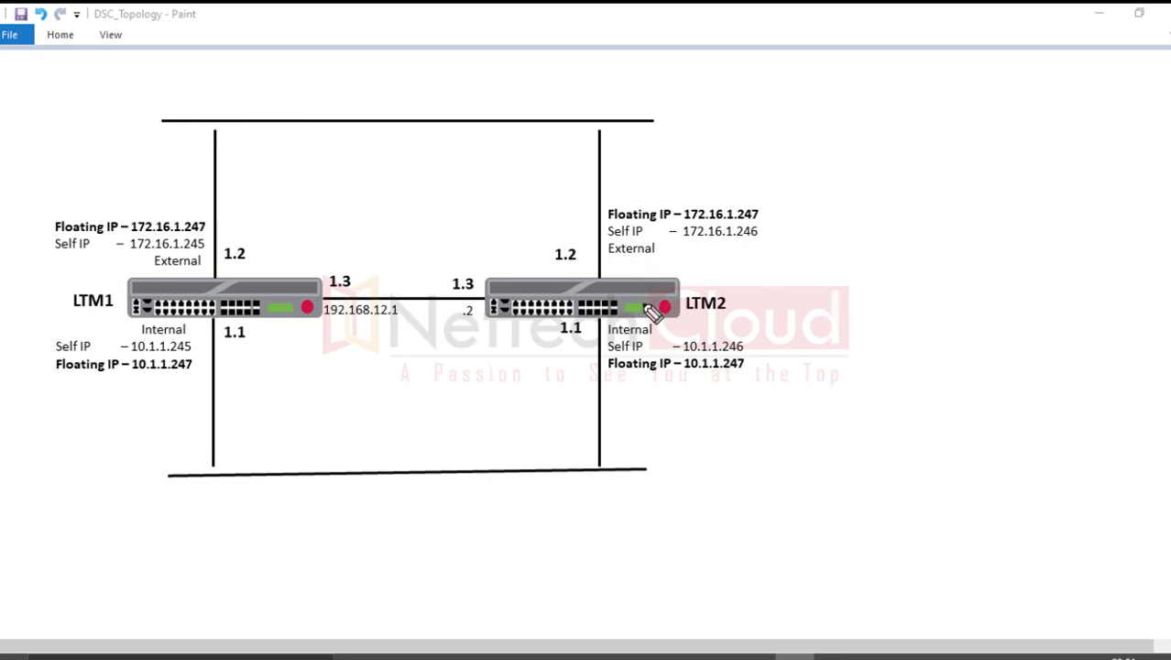
mouse_move(609, 231)
left_mouse_down()
mouse_move(742, 304)
mouse_move(621, 259)
left_mouse_up()
mouse_move(642, 406)
left_mouse_down()
mouse_move(768, 423)
mouse_move(854, 407)
mouse_move(897, 410)
mouse_move(920, 436)
mouse_move(966, 428)
left_mouse_up()
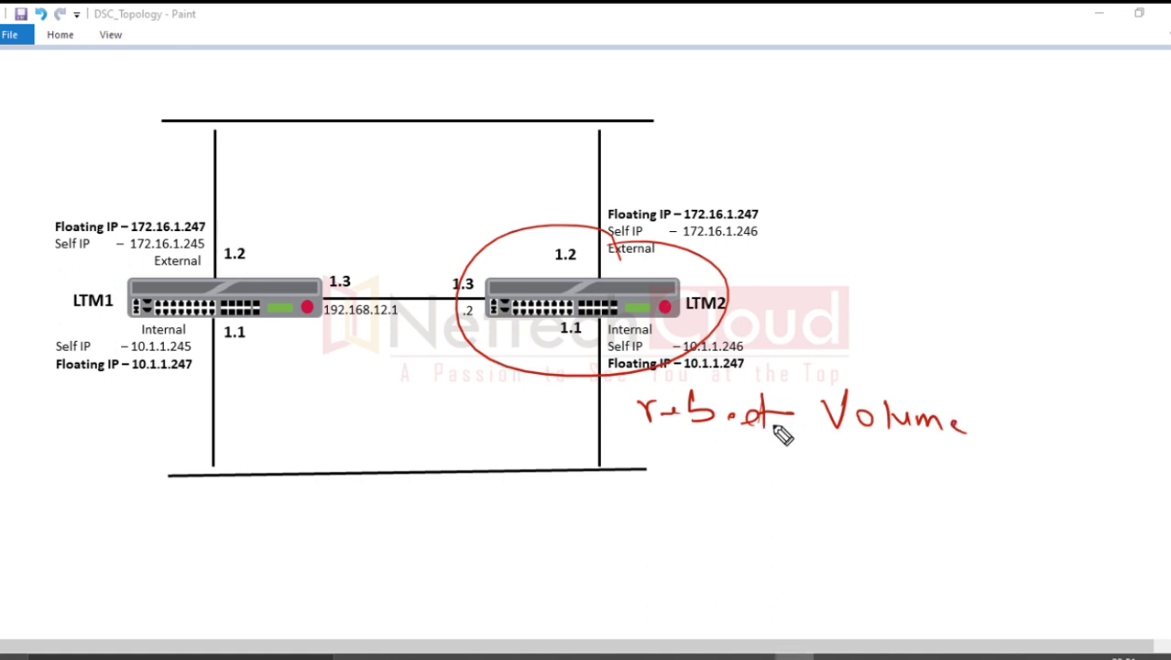
mouse_move(739, 418)
left_mouse_down()
mouse_move(765, 420)
mouse_move(684, 441)
left_mouse_up()
left_click_drag(786, 449, 937, 453)
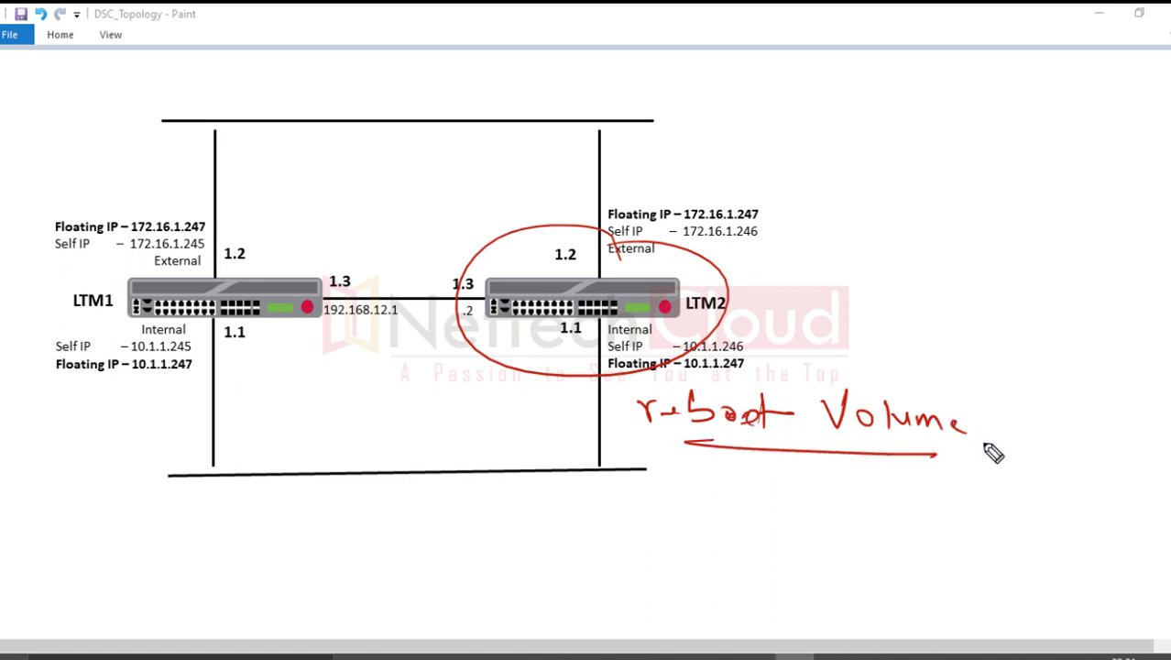
Add an underlined "HD1.1" to the reboot volume note and link it to a circled "15.x" below
mouse_move(999, 409)
left_mouse_down()
mouse_move(999, 429)
mouse_move(1018, 420)
left_mouse_up()
mouse_move(1019, 408)
left_mouse_down()
mouse_move(1018, 428)
mouse_move(1037, 427)
left_mouse_up()
left_click_drag(1037, 411, 1096, 440)
left_click(1082, 424)
left_click_drag(1008, 441, 1097, 449)
left_click(911, 484)
mouse_move(910, 485)
left_mouse_down()
mouse_move(913, 503)
mouse_move(934, 504)
left_mouse_up()
left_click_drag(938, 495, 978, 504)
mouse_move(978, 482)
left_mouse_down()
mouse_move(955, 504)
mouse_move(968, 513)
mouse_move(973, 473)
mouse_move(955, 462)
left_mouse_up()
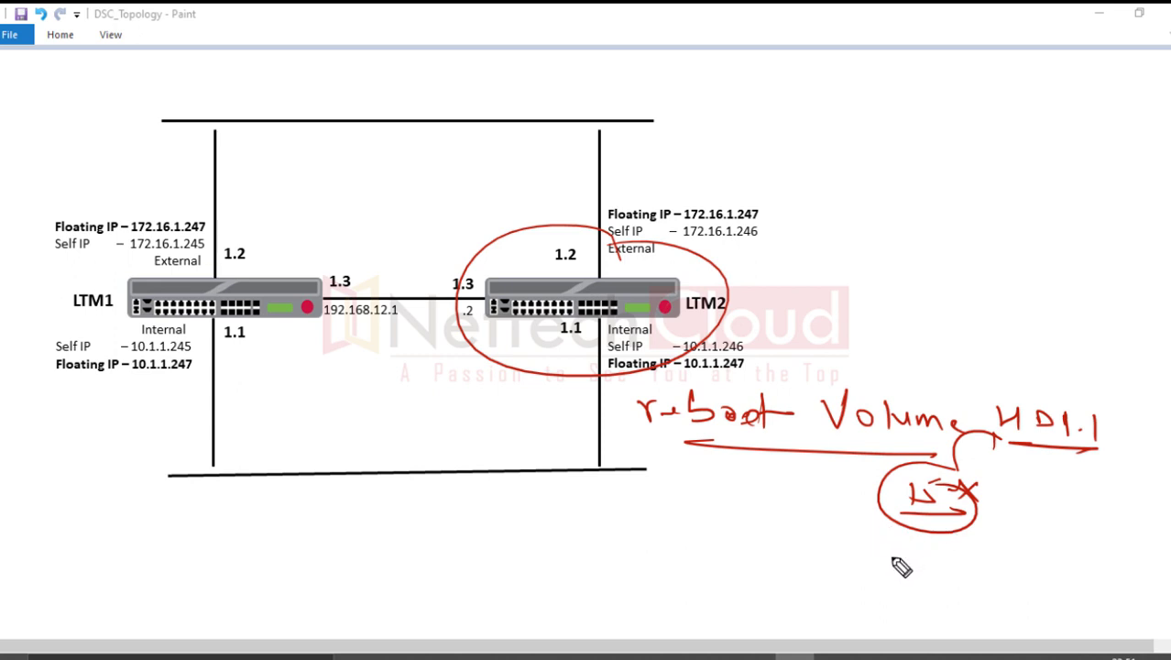
Write "HD1.2" below the reboot volume note, underline it twice, and circle it
left_click_drag(790, 518, 880, 557)
left_click_drag(791, 552, 893, 555)
mouse_move(793, 563)
left_mouse_down()
mouse_move(870, 573)
mouse_move(914, 562)
left_mouse_up()
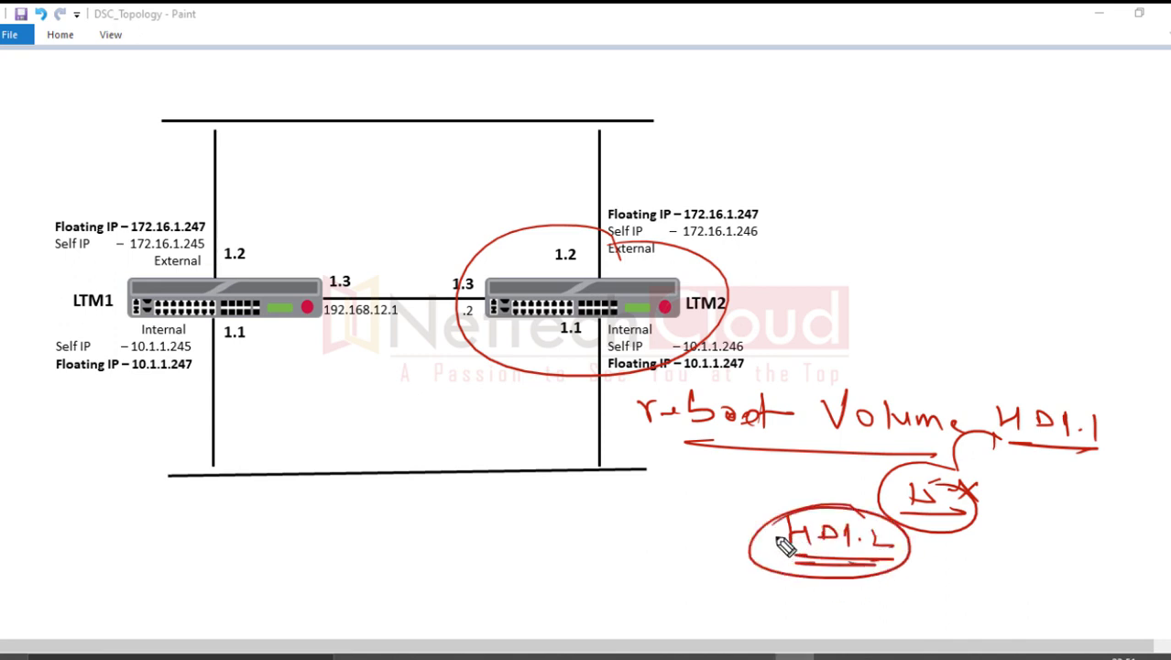
Draw two bracketed lines below the link between the LTMs with a curved arrow beside them, and end the annotation
left_click_drag(443, 399, 502, 401)
left_click_drag(436, 440, 495, 439)
left_click_drag(516, 391, 530, 449)
left_click_drag(441, 382, 437, 467)
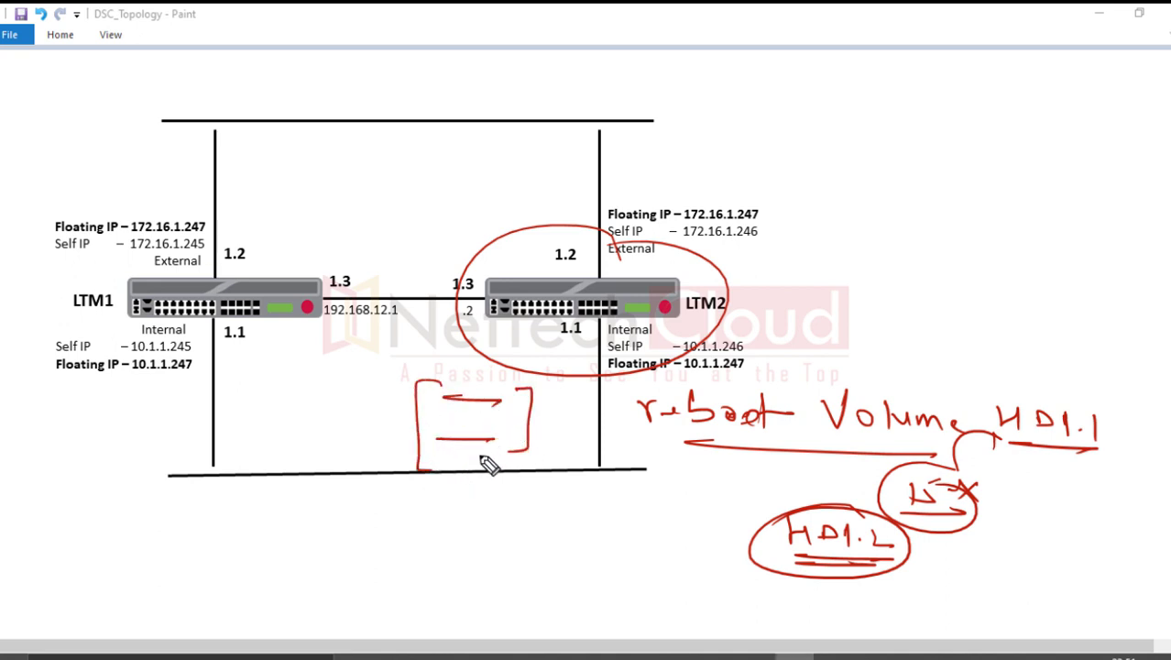
left_click_drag(404, 445, 396, 378)
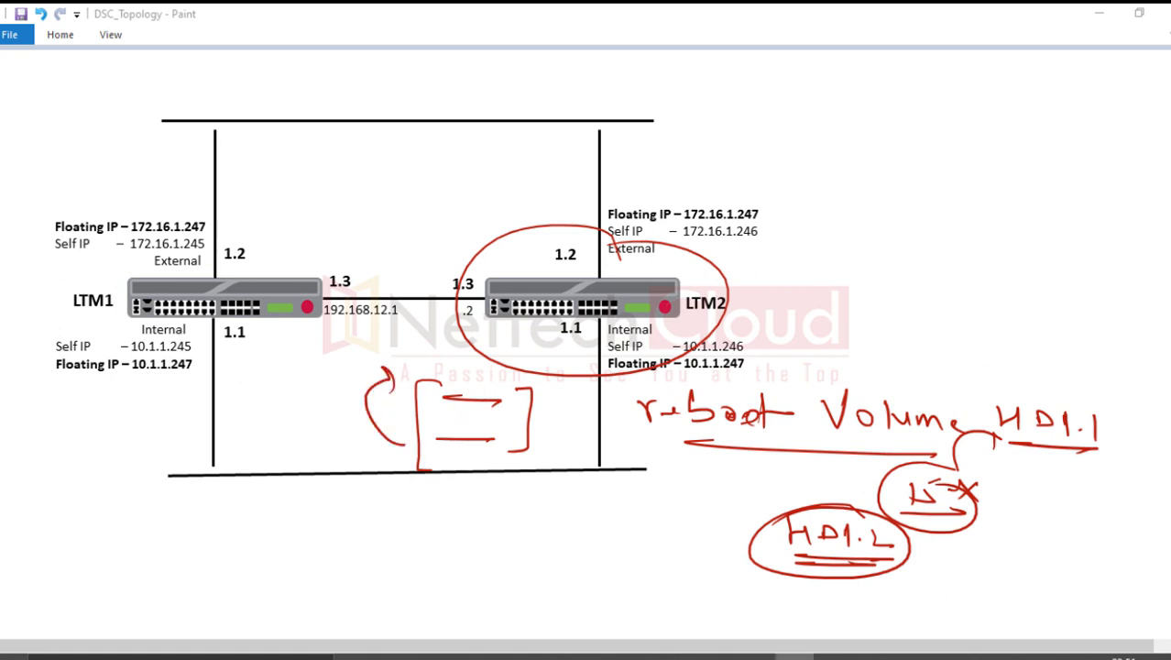
key("Escape")
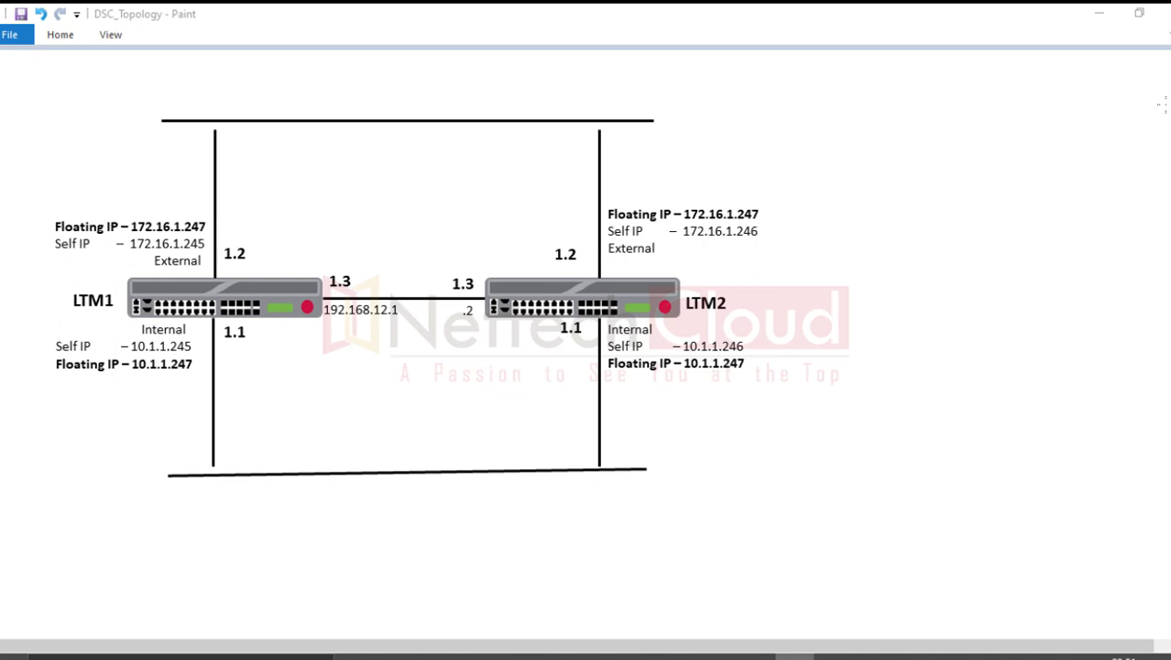